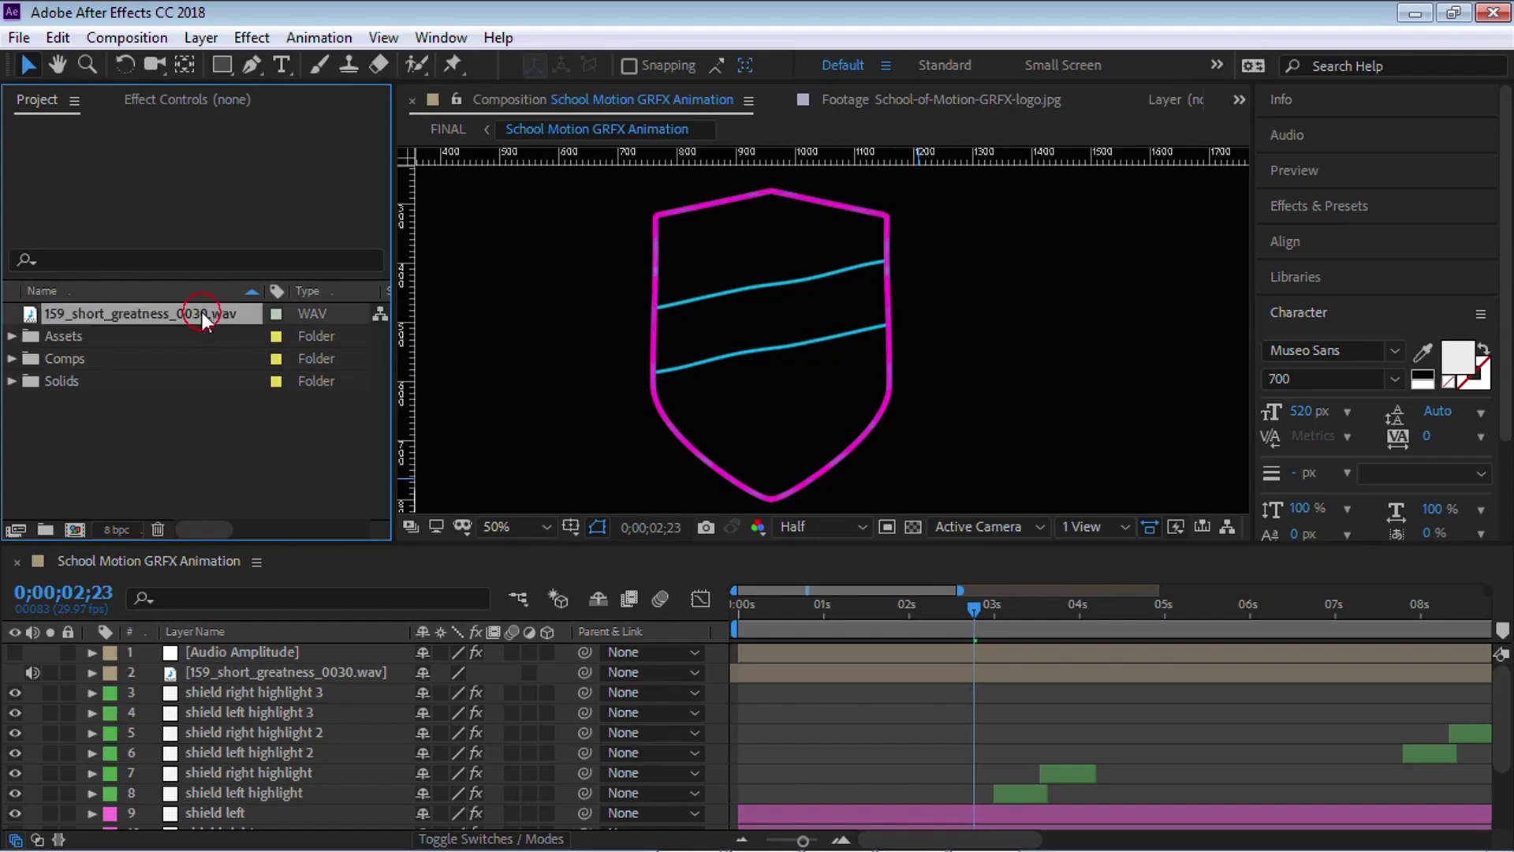
Step: Create a composition from 159_short_greatness_0030.wav and name it 'Audio Animation :)'
{"action": "left_click_drag", "start_coordinate": [141, 314], "coordinate": [77, 530]}
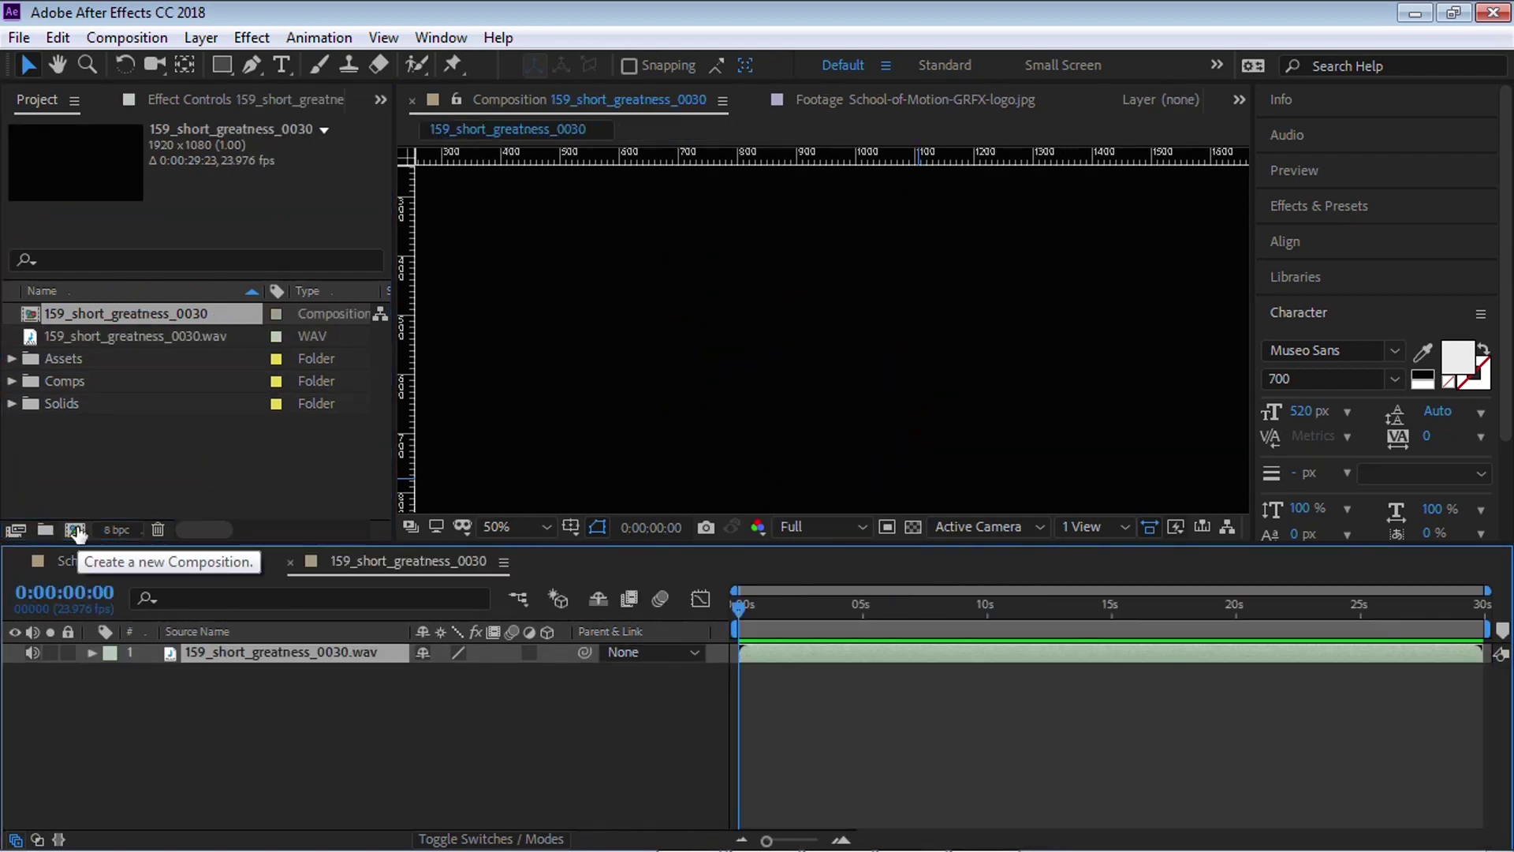
{"action": "key", "text": "ctrl+k"}
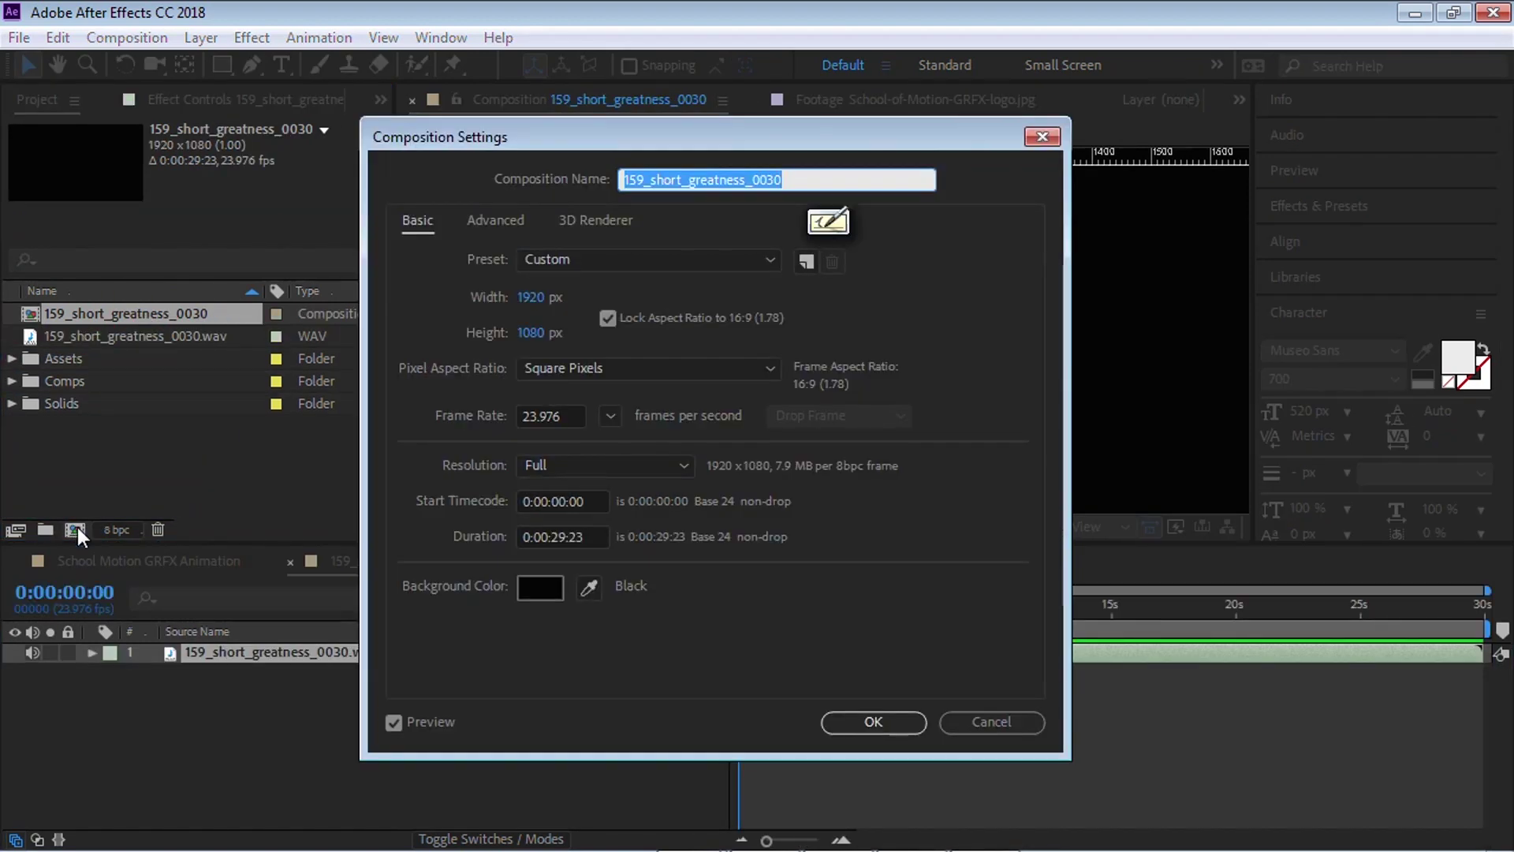
{"action": "type", "text": "Audio A"}
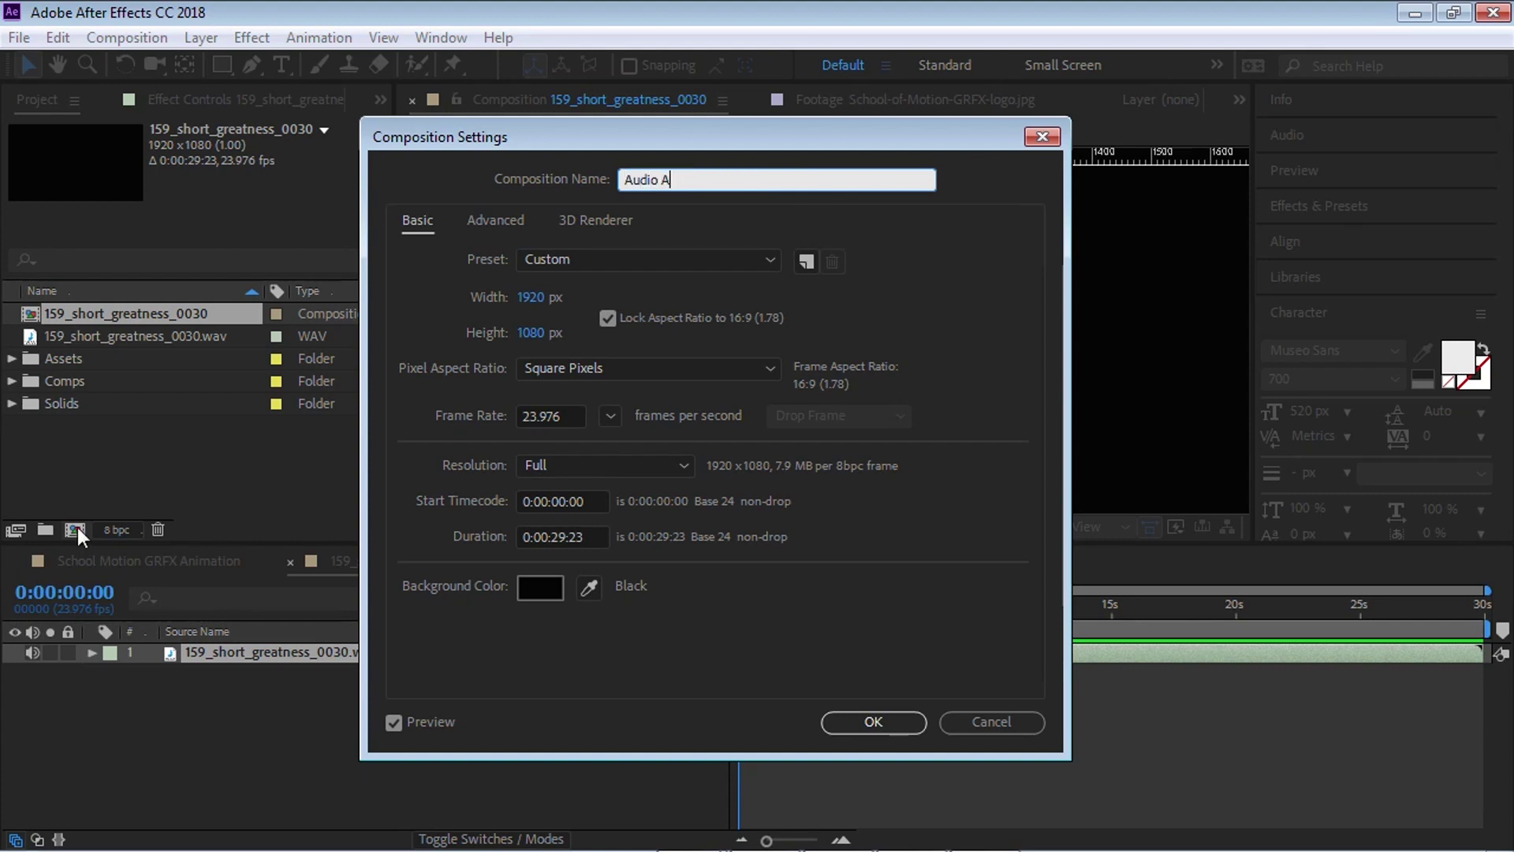
{"action": "type", "text": "nimation :)"}
Step: Confirm the comp at 1920×1080, 23.976 fps and 0:00:29:23 duration
{"action": "left_click", "coordinate": [531, 298]}
{"action": "left_click", "coordinate": [531, 333]}
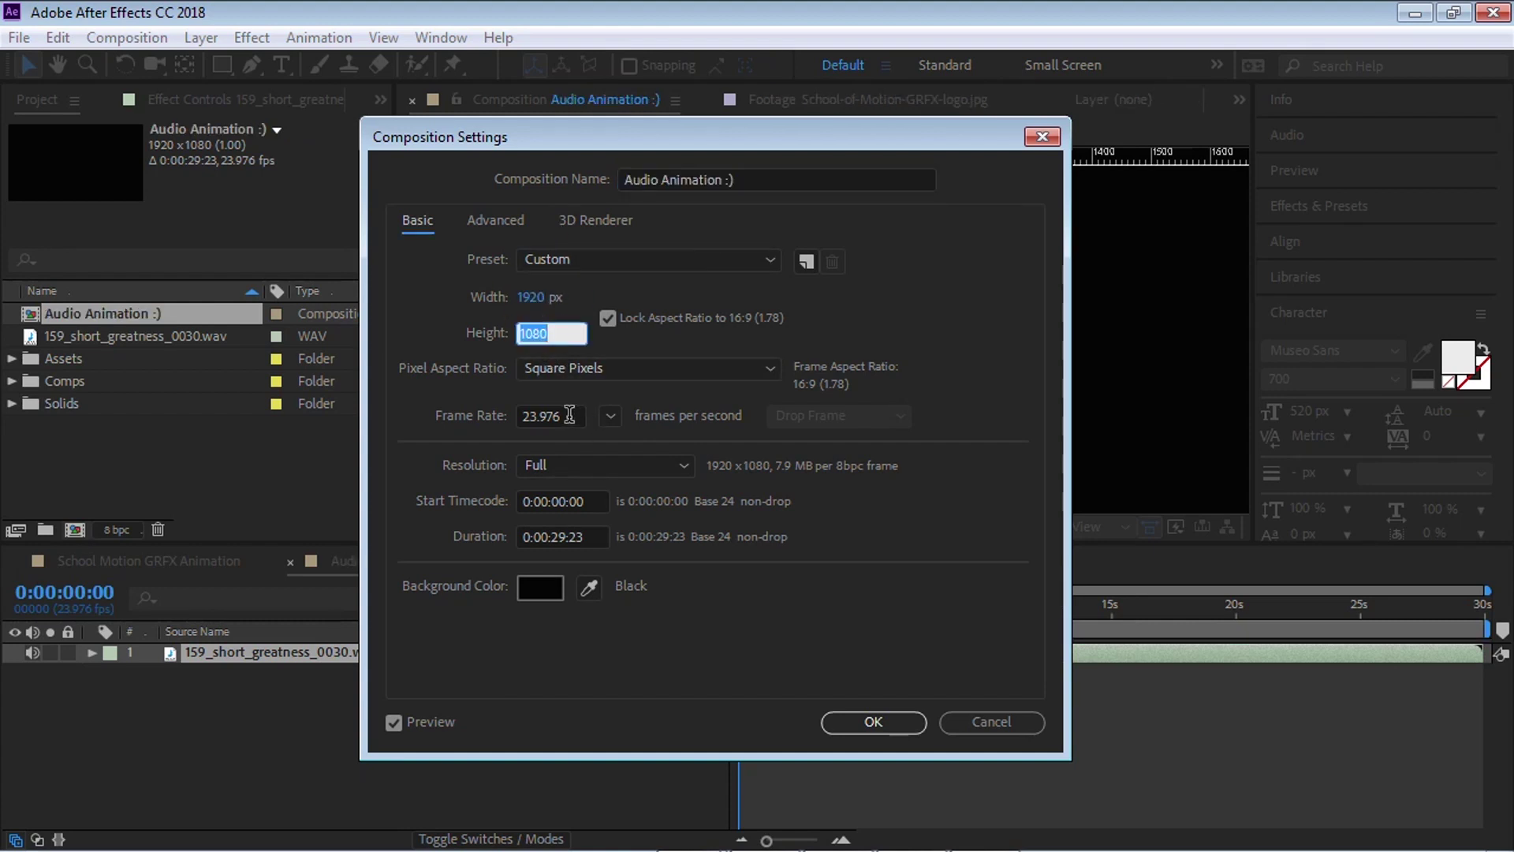
{"action": "key", "text": "Tab"}
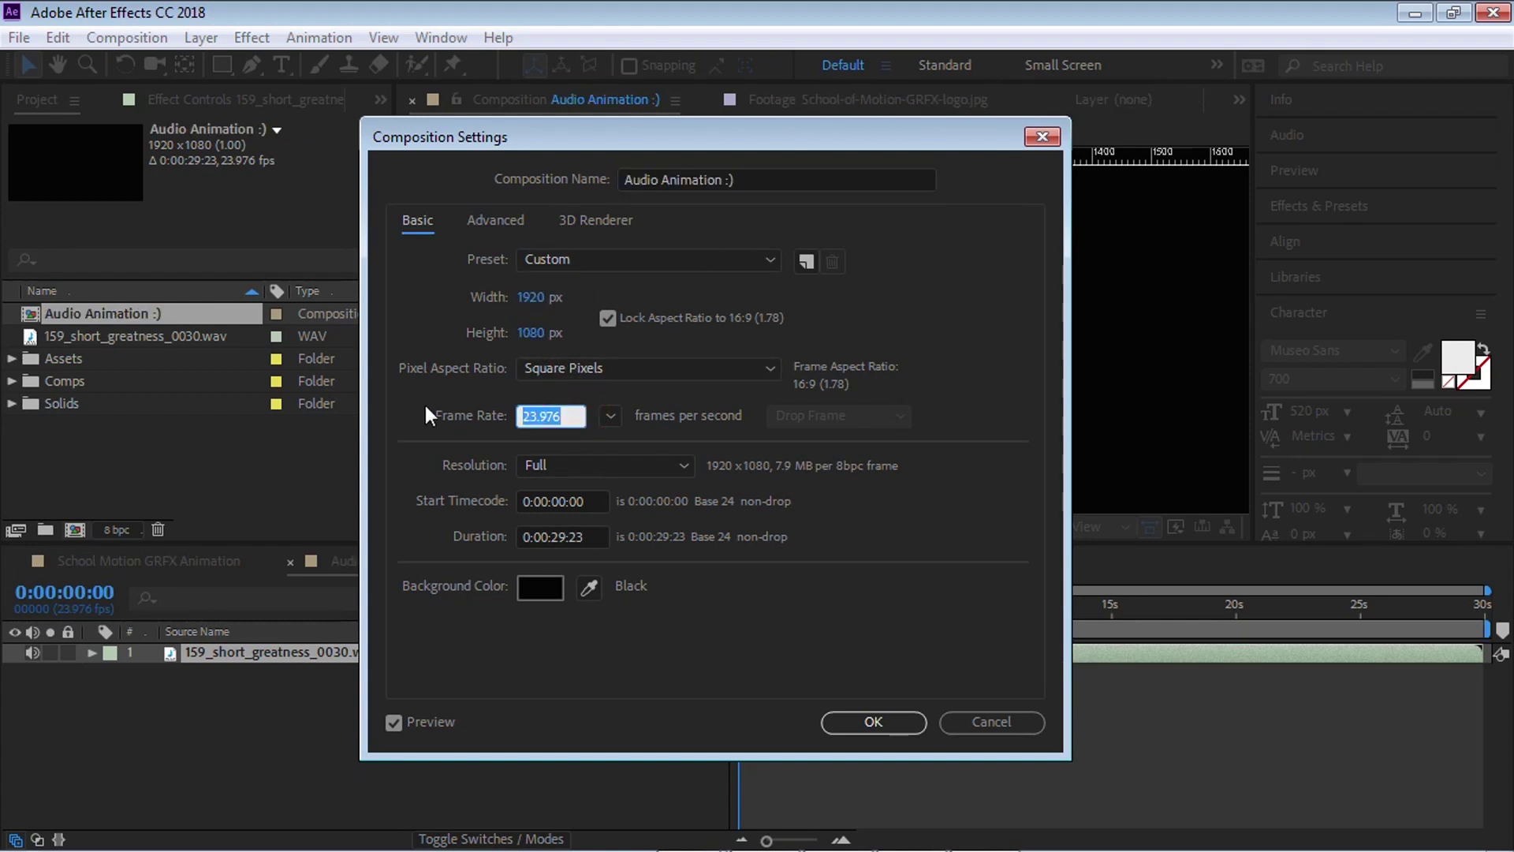
{"action": "left_click", "coordinate": [615, 417]}
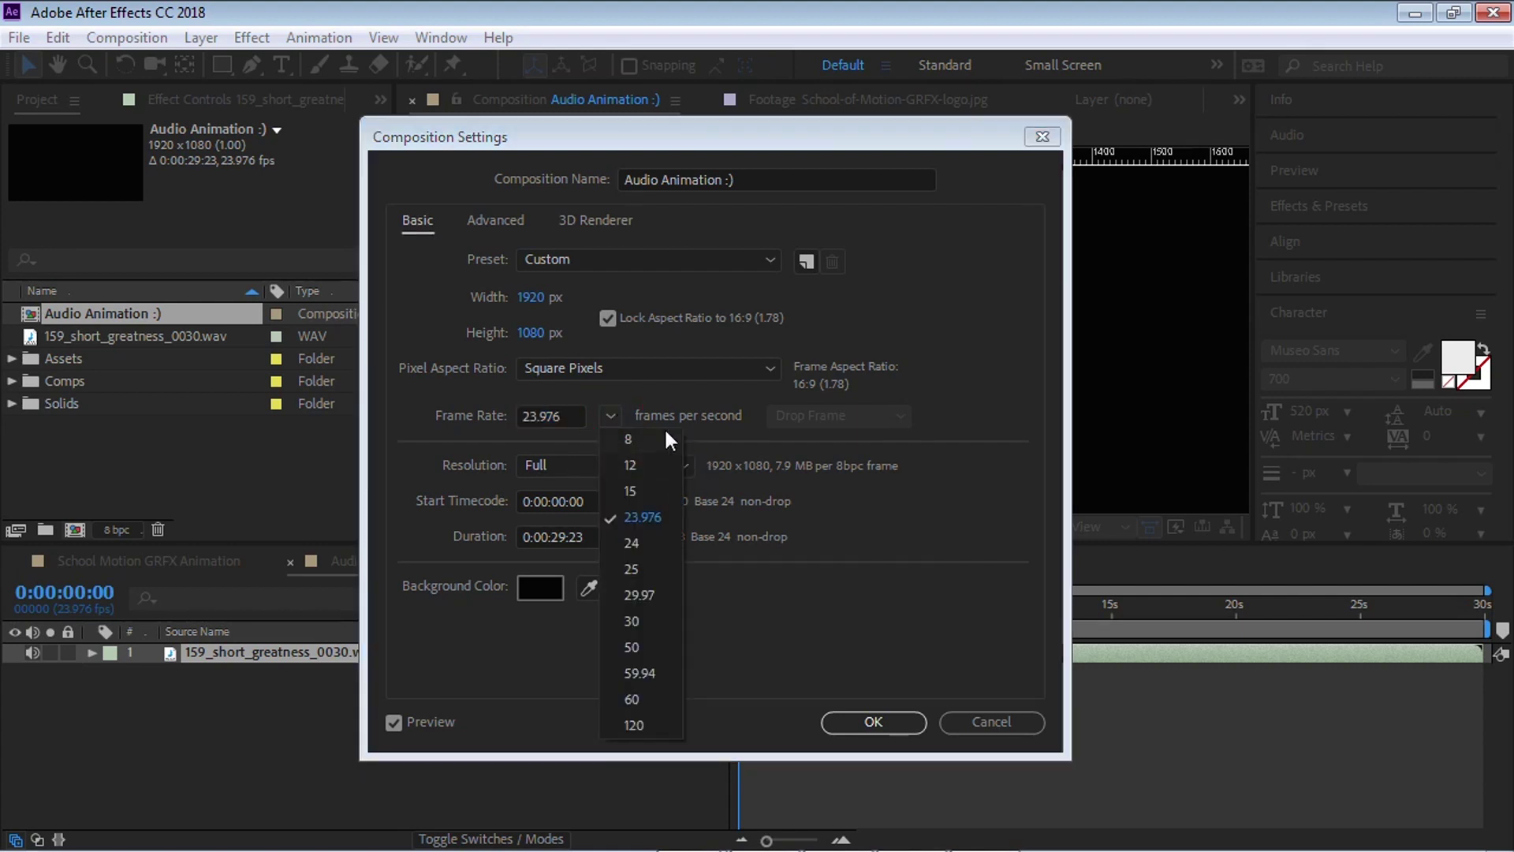
{"action": "left_click", "coordinate": [811, 580]}
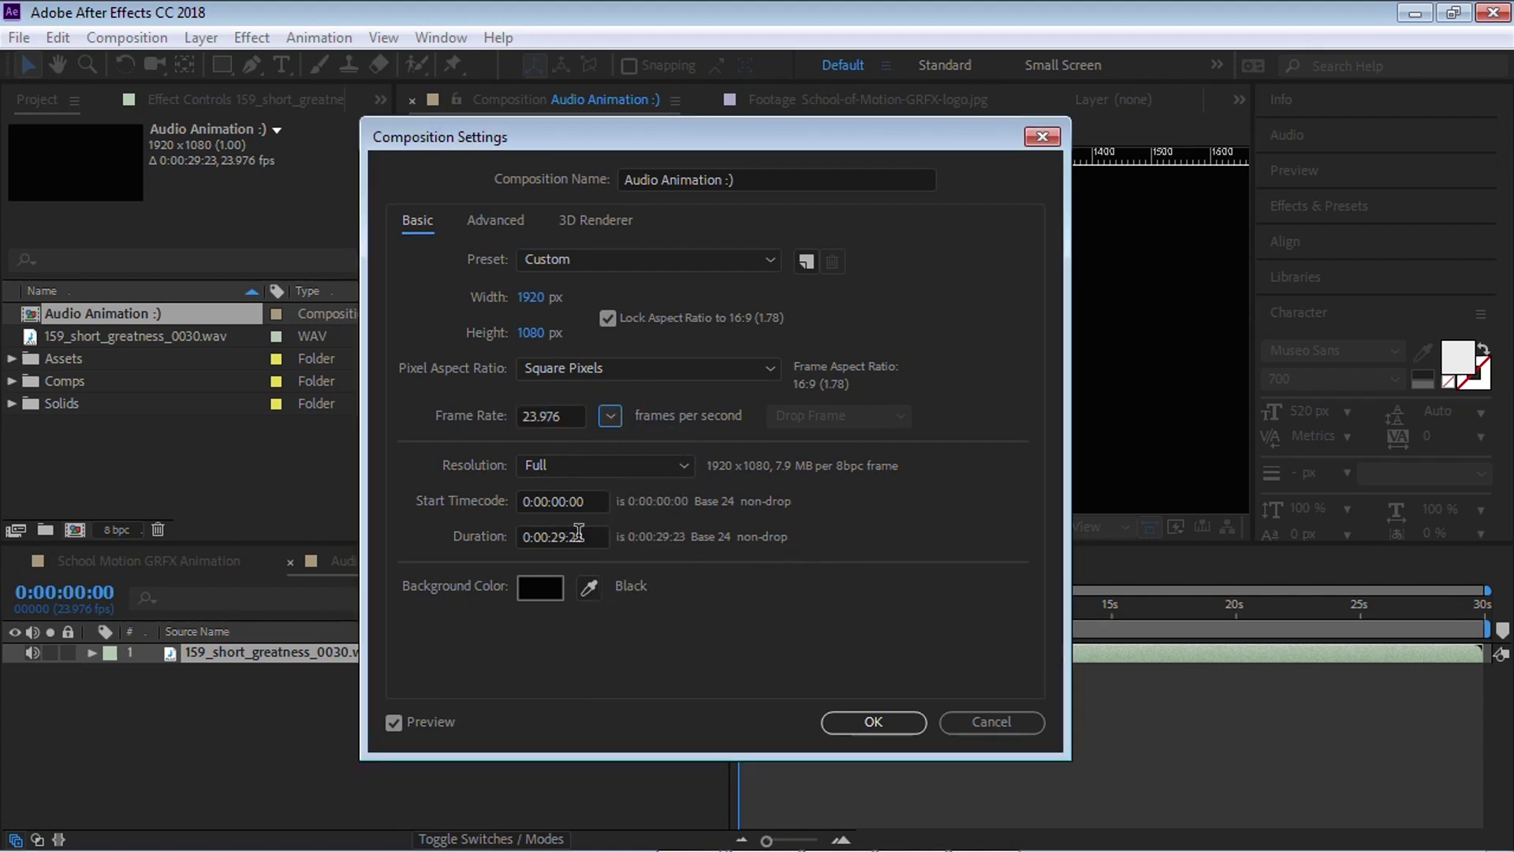
{"action": "left_click", "coordinate": [587, 536]}
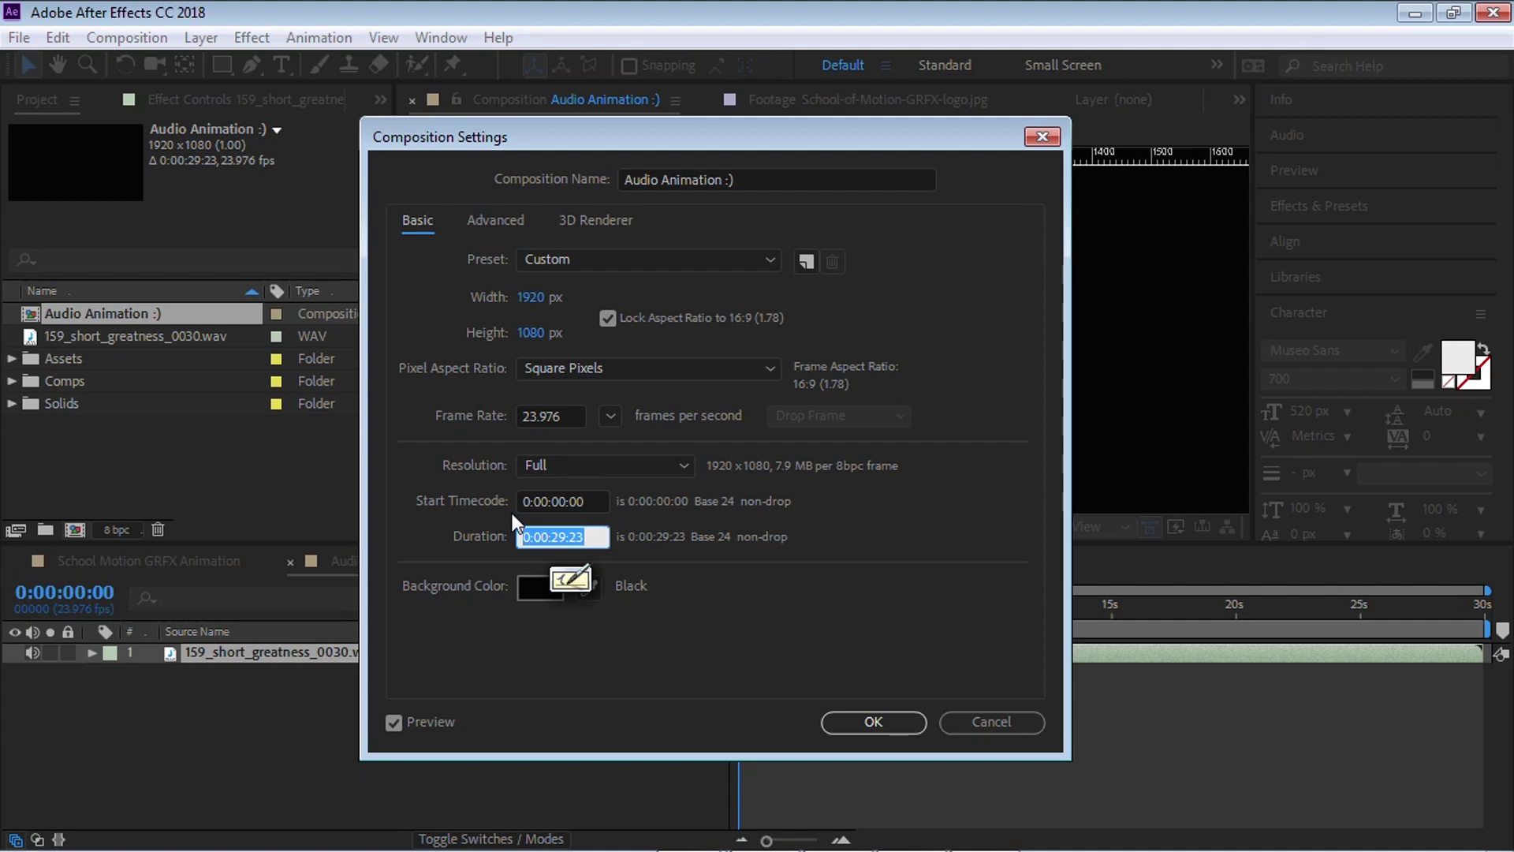
{"action": "left_click", "coordinate": [873, 722]}
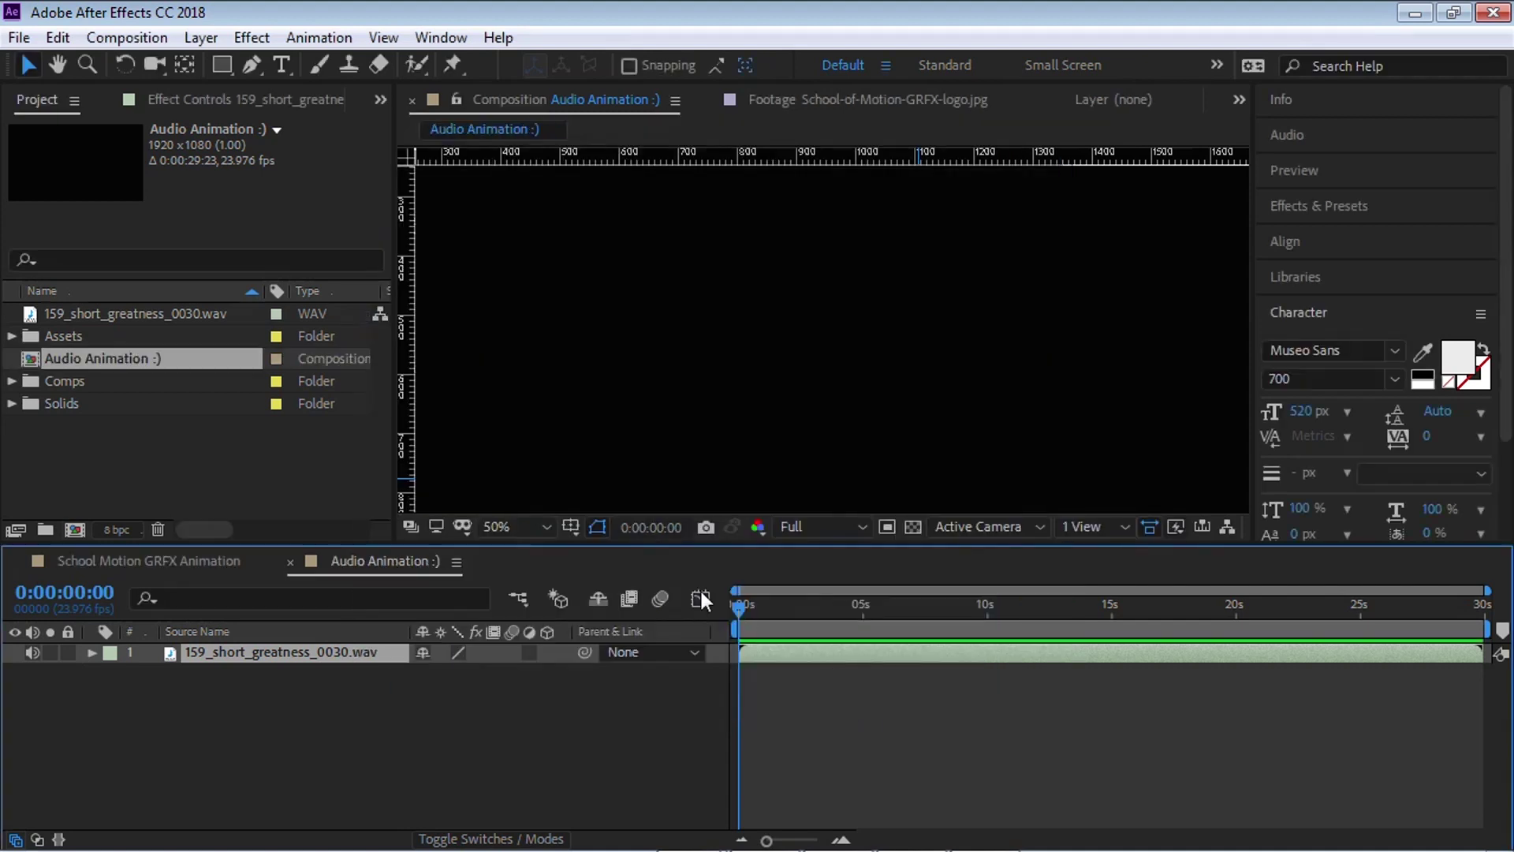
Step: Add a full-frame light cyan solid named 'audio spectrum'
{"action": "left_click", "coordinate": [200, 38]}
{"action": "mouse_move", "coordinate": [187, 41]}
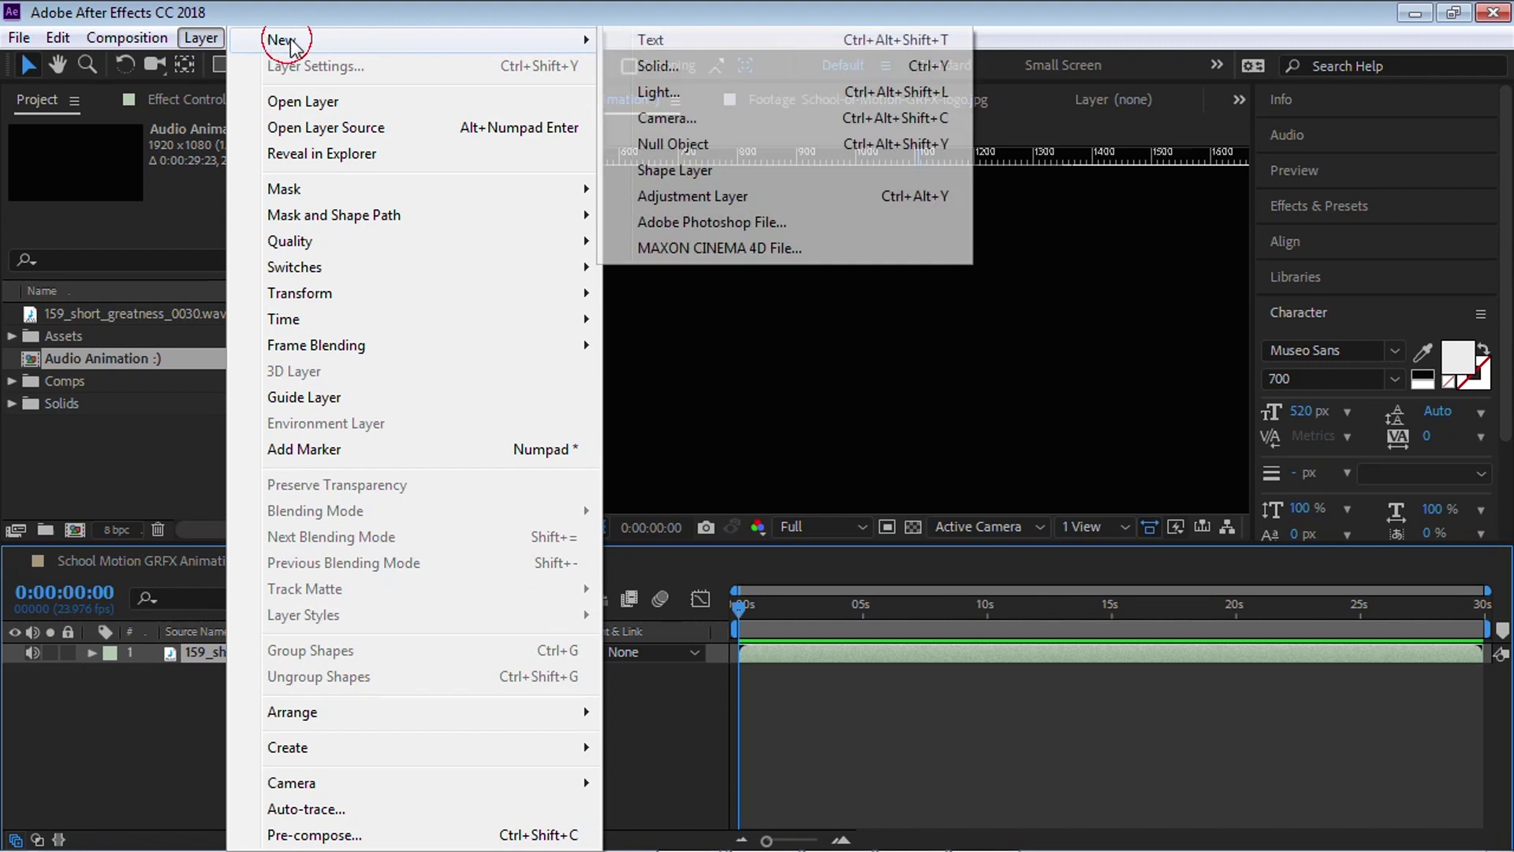
{"action": "left_click", "coordinate": [689, 69]}
{"action": "type", "text": "aud"}
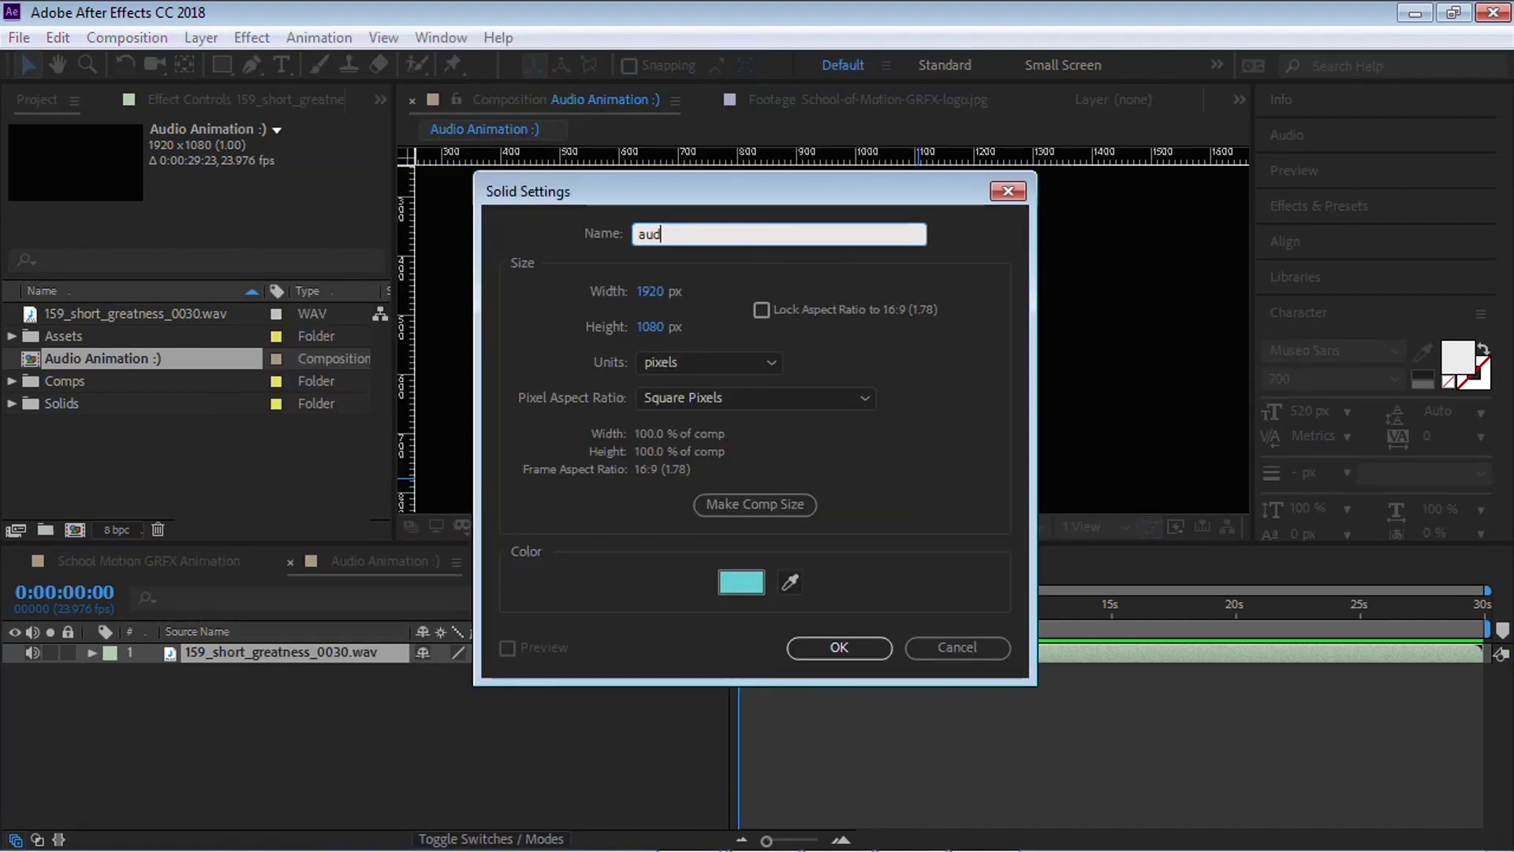
{"action": "type", "text": "io spect"}
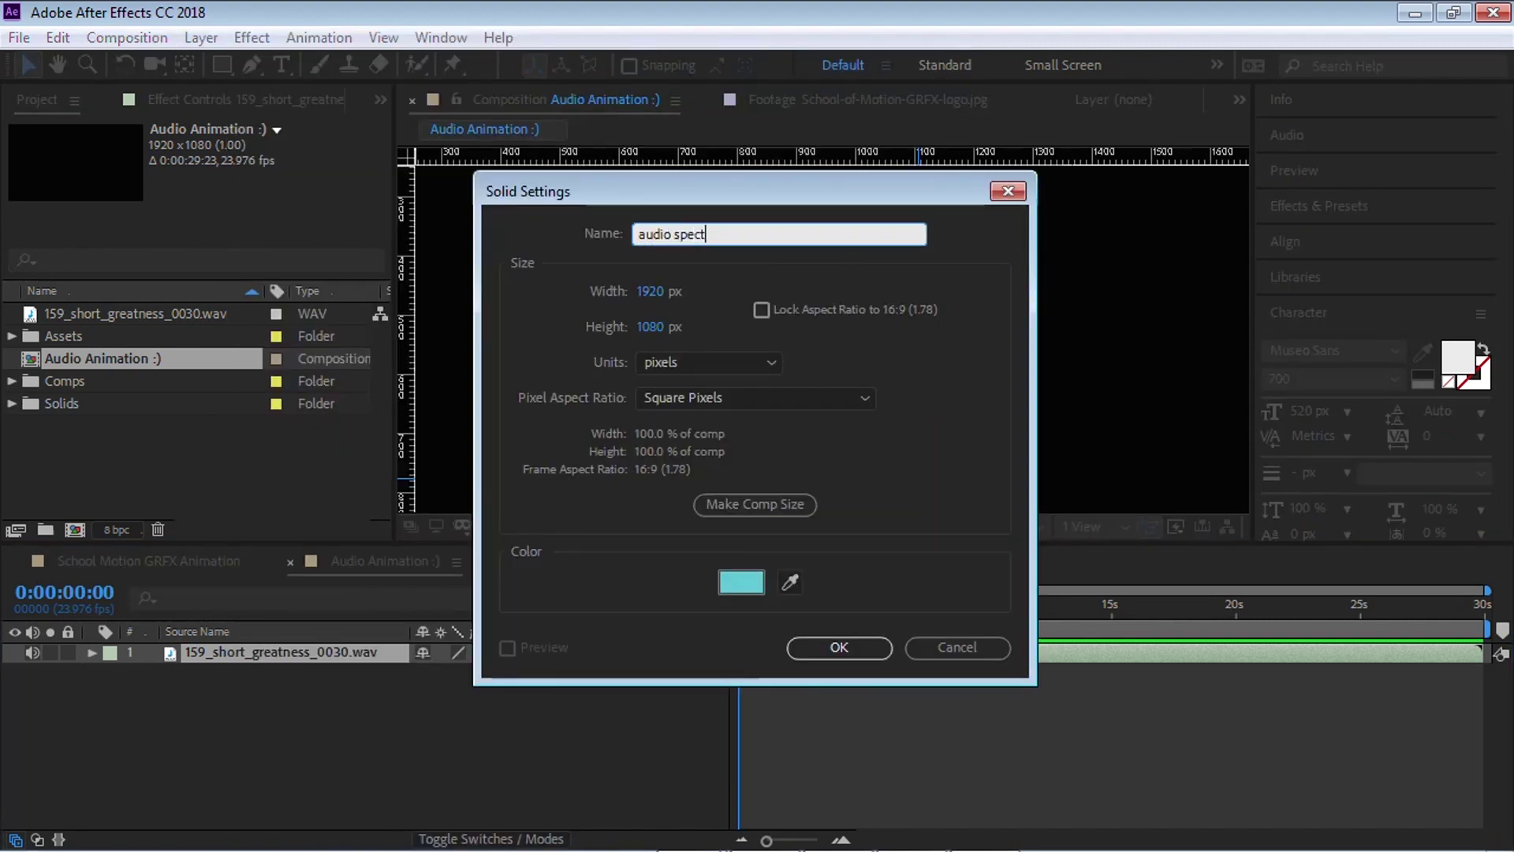
{"action": "type", "text": "rum"}
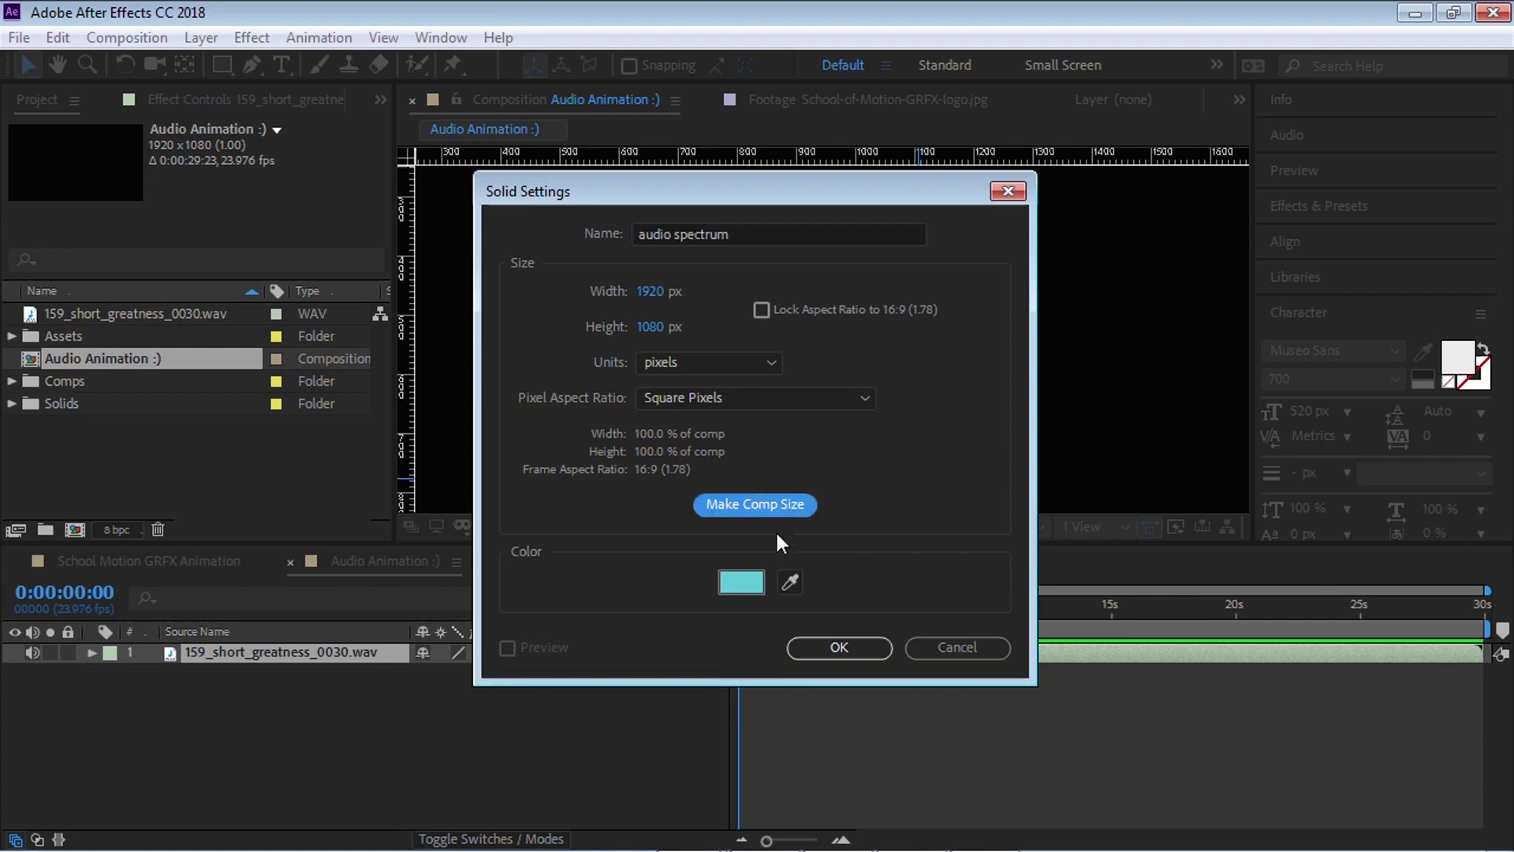
{"action": "left_click", "coordinate": [741, 581]}
{"action": "left_click", "coordinate": [602, 321]}
{"action": "left_click", "coordinate": [1013, 297]}
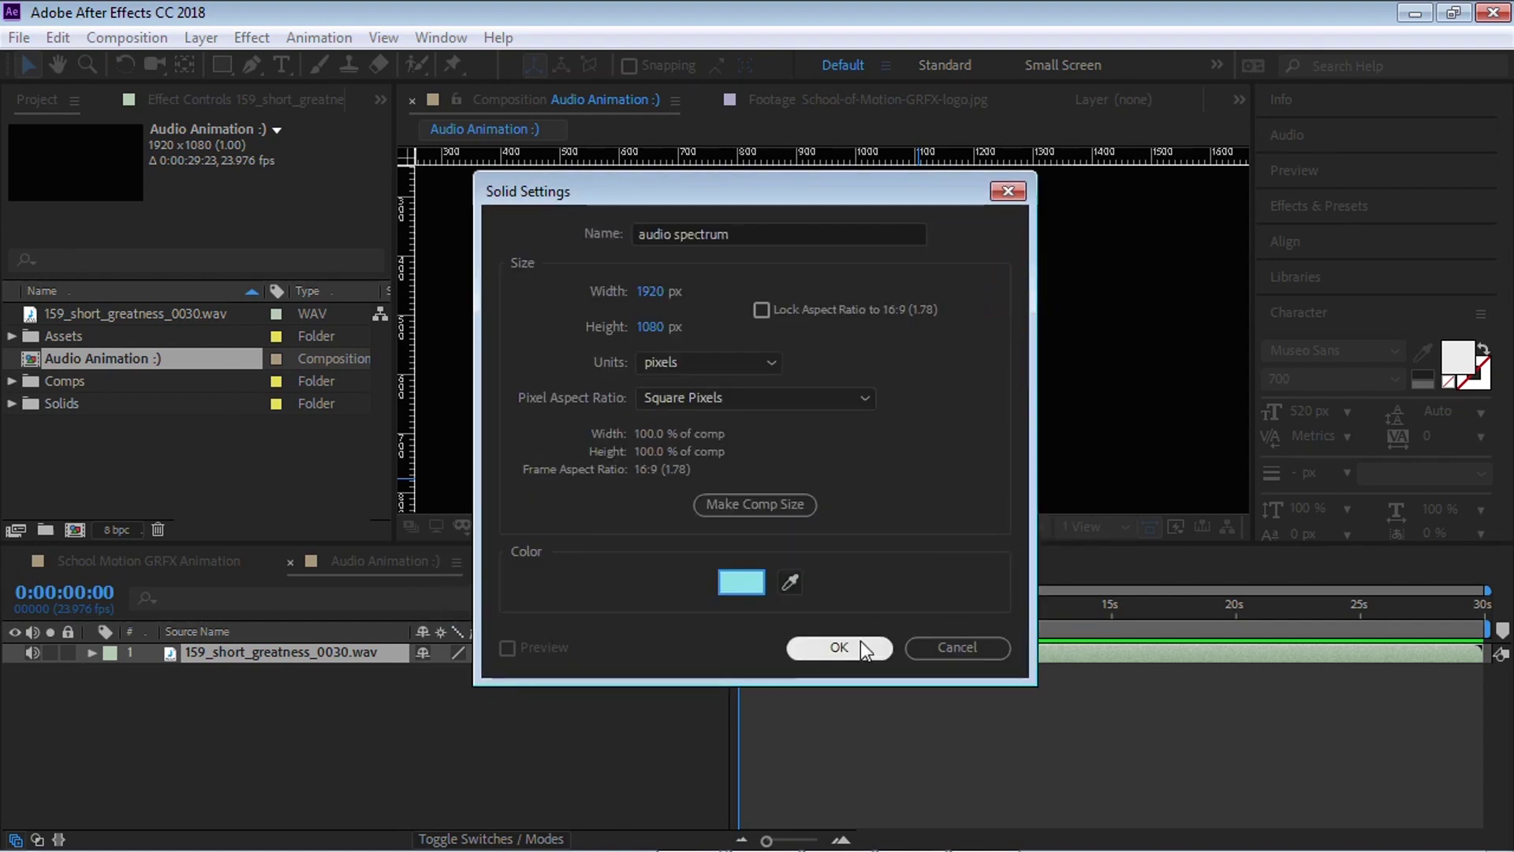
{"action": "left_click", "coordinate": [858, 645]}
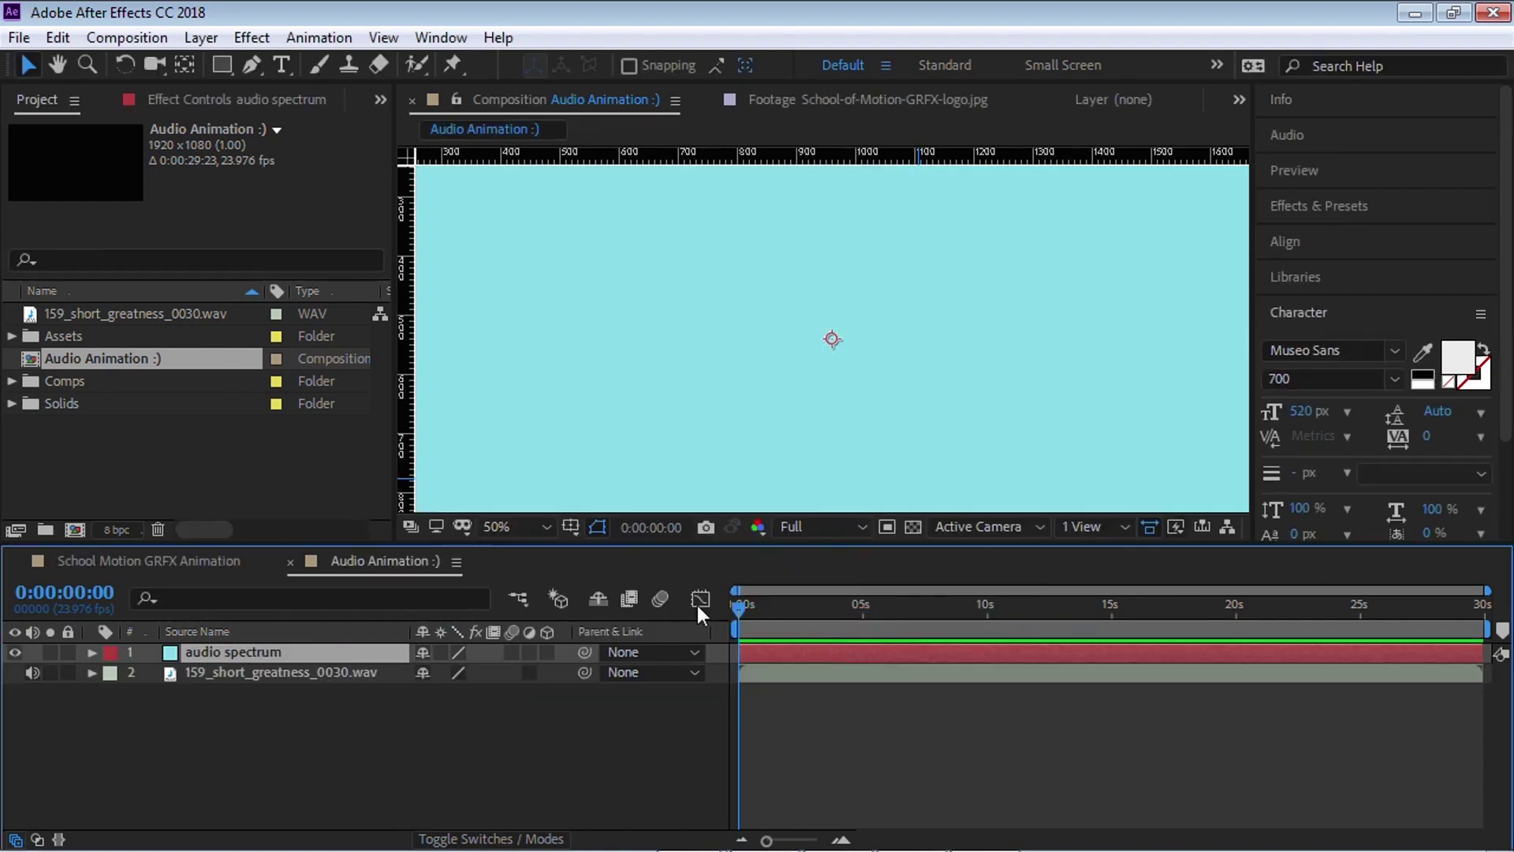
Step: Apply Generate > Audio Spectrum to the solid, then select the song layer
{"action": "left_click", "coordinate": [252, 37]}
{"action": "mouse_move", "coordinate": [203, 432]}
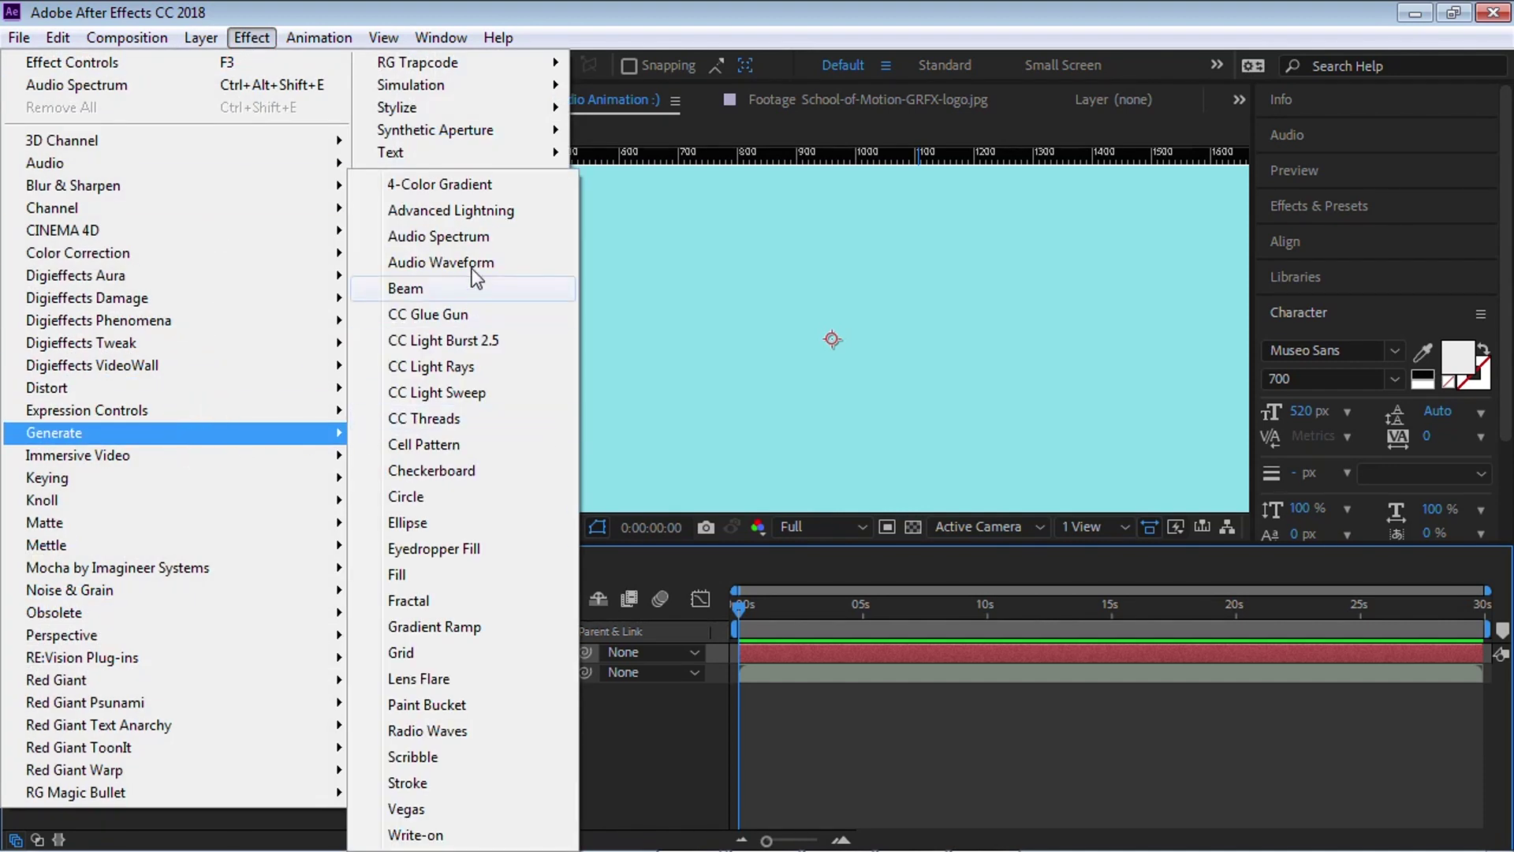
{"action": "left_click", "coordinate": [469, 241]}
{"action": "left_click", "coordinate": [306, 672]}
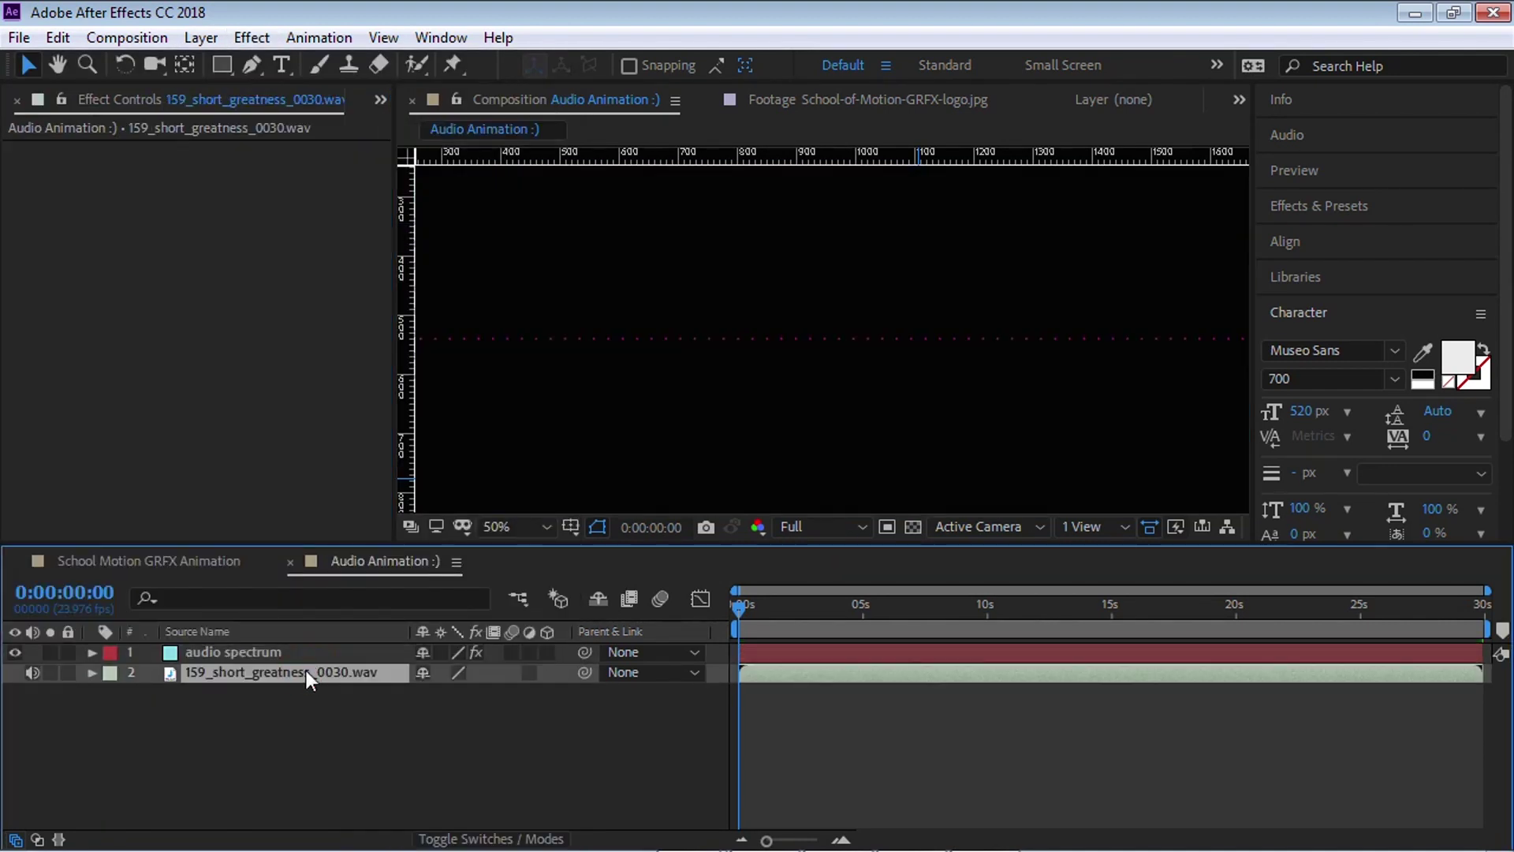
Step: Show the WAV waveform, move to about 14 s, and check the spectrum's Path options, leaving None
{"action": "key", "text": "l"}
{"action": "key", "text": "l"}
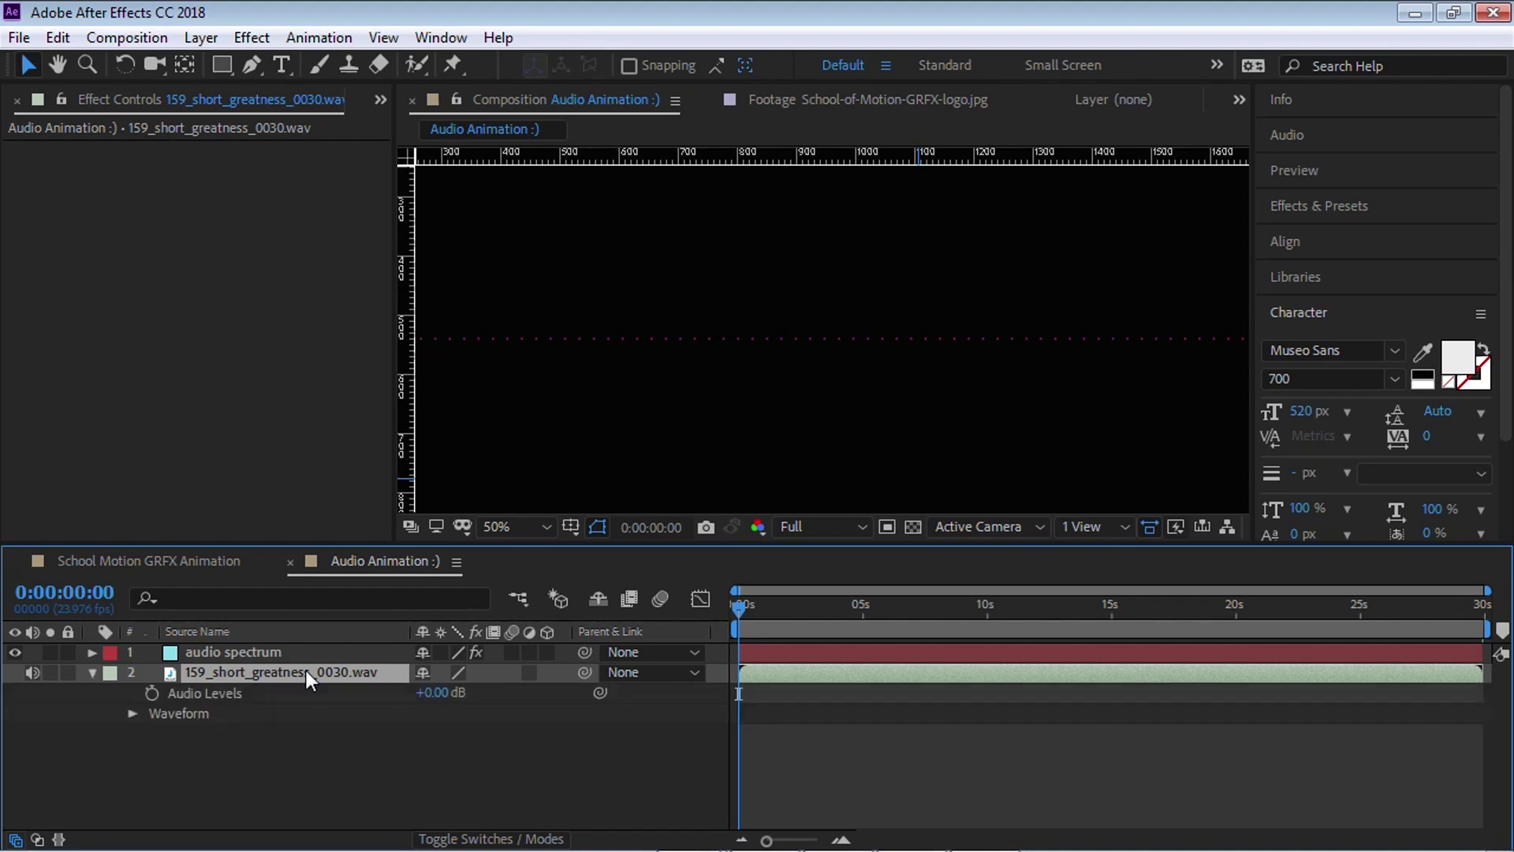
{"action": "left_click_drag", "start_coordinate": [844, 598], "coordinate": [1095, 633]}
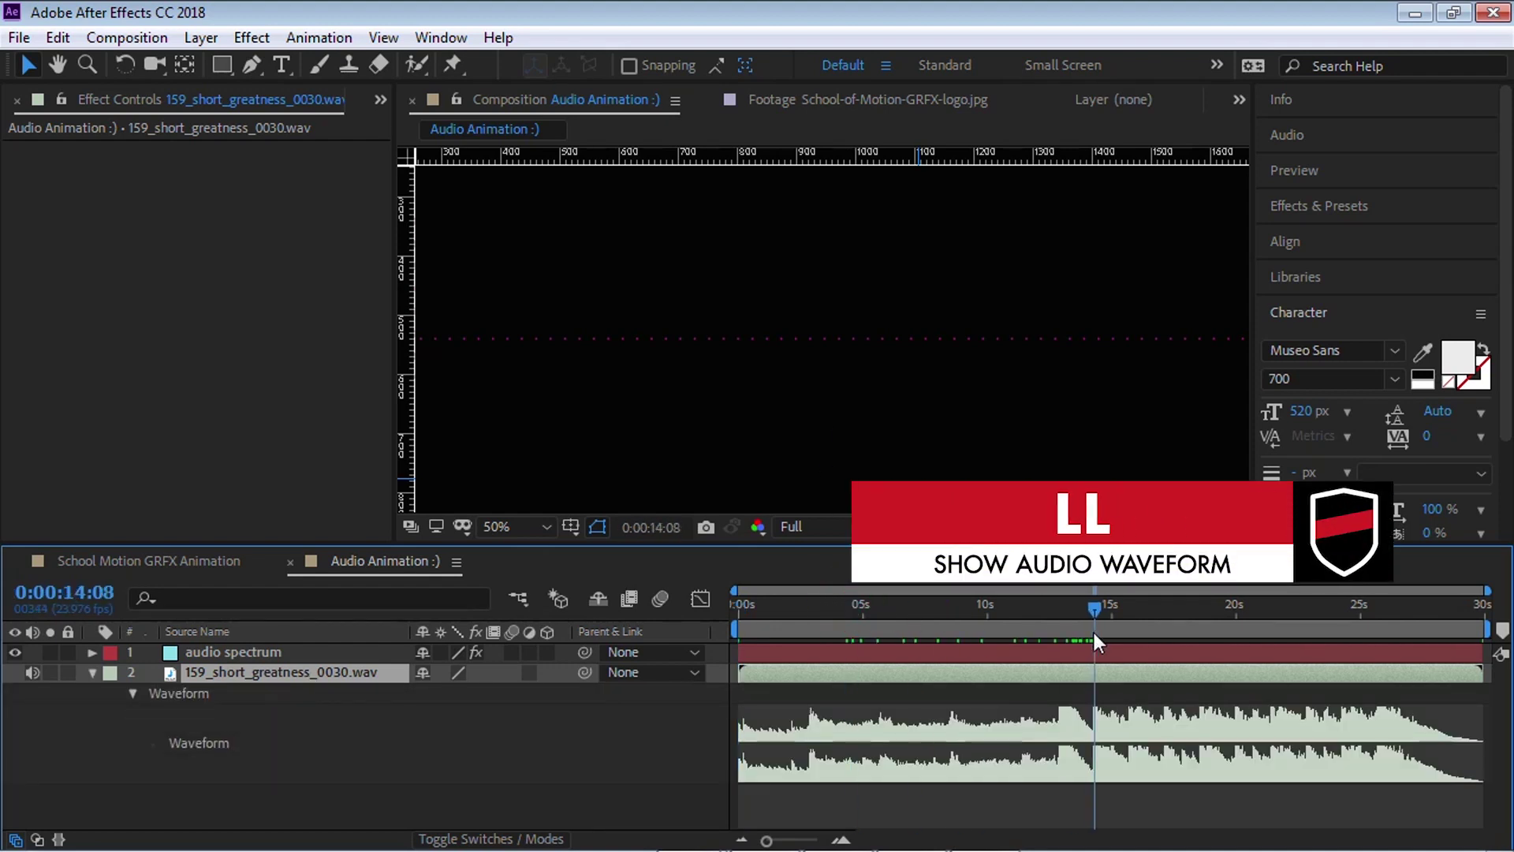
{"action": "left_click", "coordinate": [251, 645]}
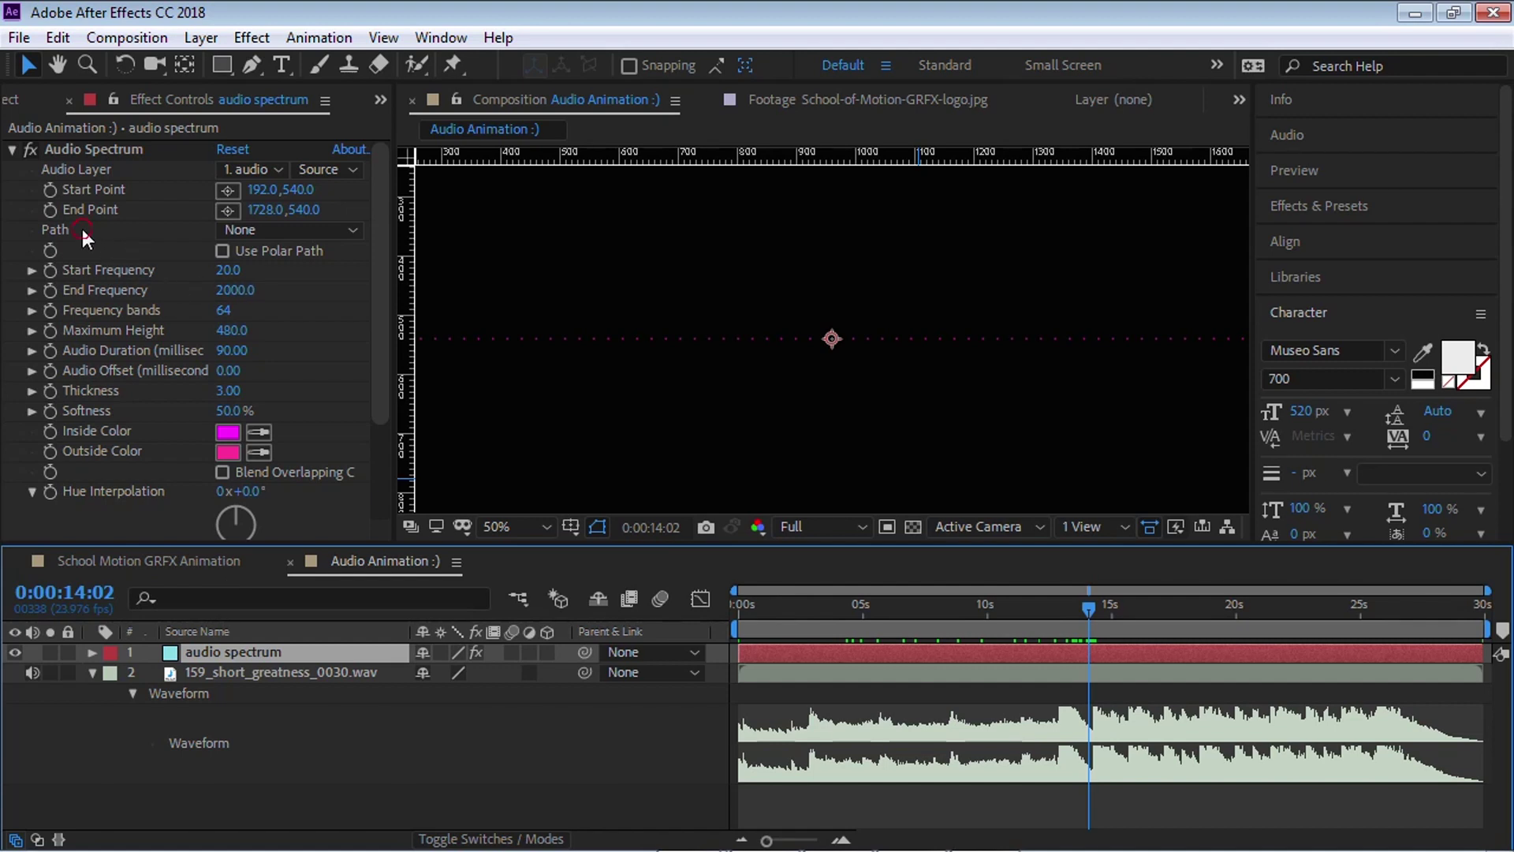
{"action": "left_click", "coordinate": [289, 230]}
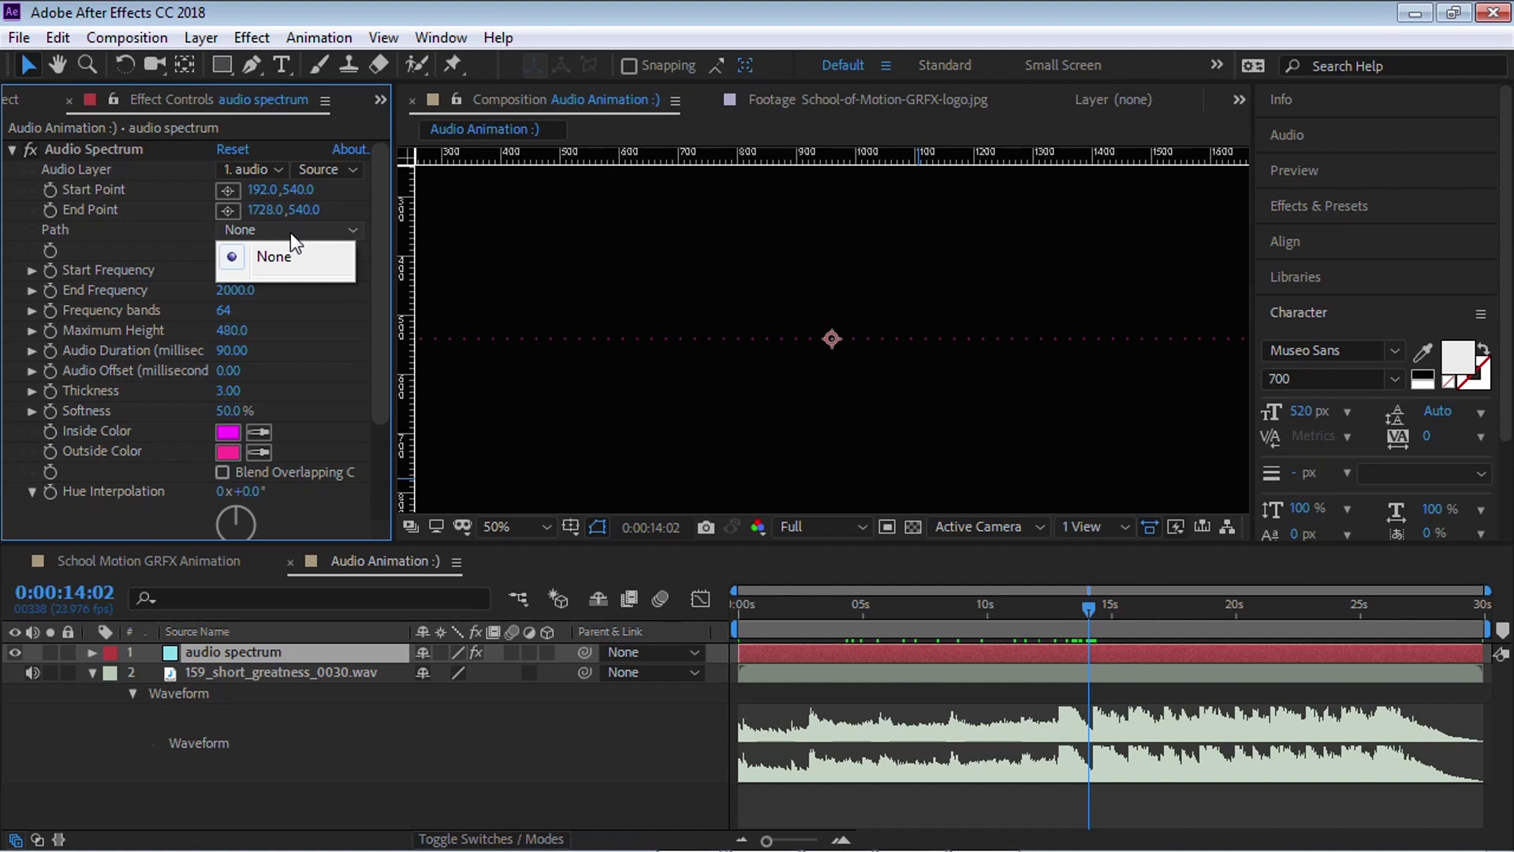
{"action": "left_click", "coordinate": [101, 164]}
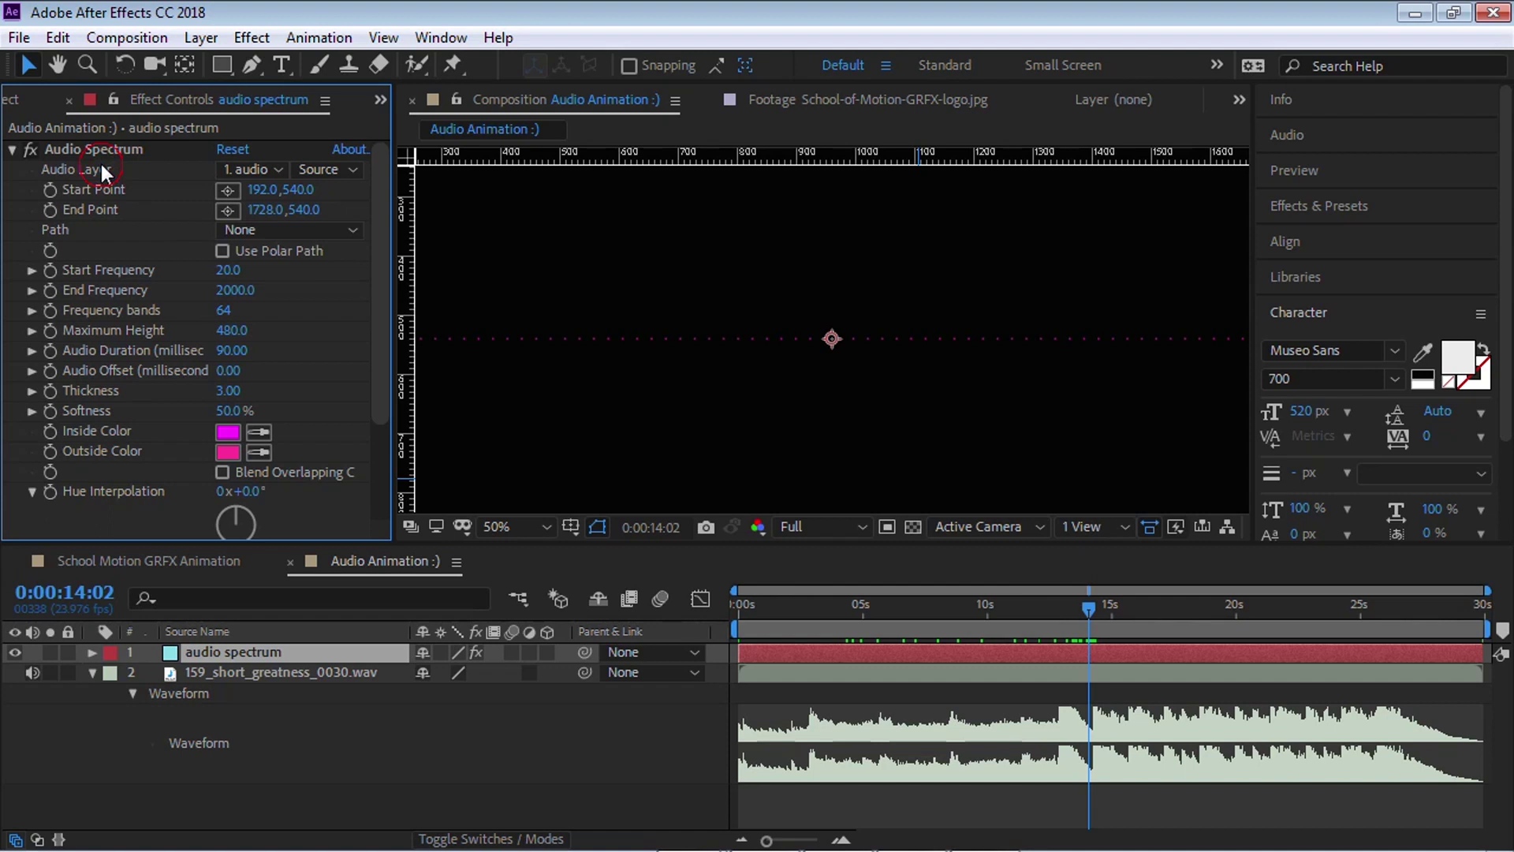
Step: Set the Audio Spectrum's Audio Layer to 159_short_greatness_0030.wav
{"action": "left_click", "coordinate": [253, 169]}
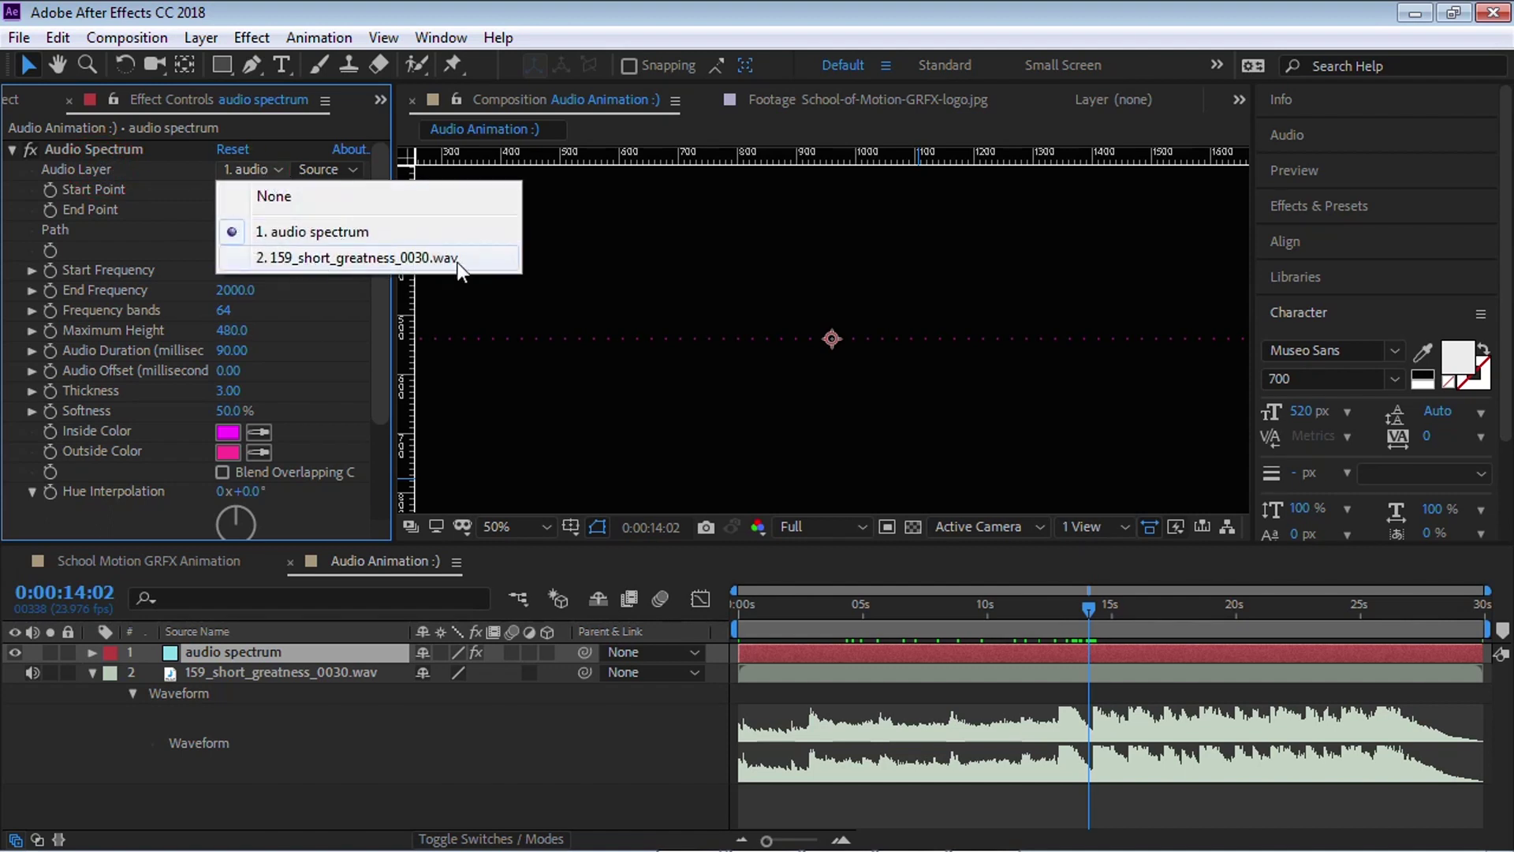
{"action": "left_click", "coordinate": [437, 257]}
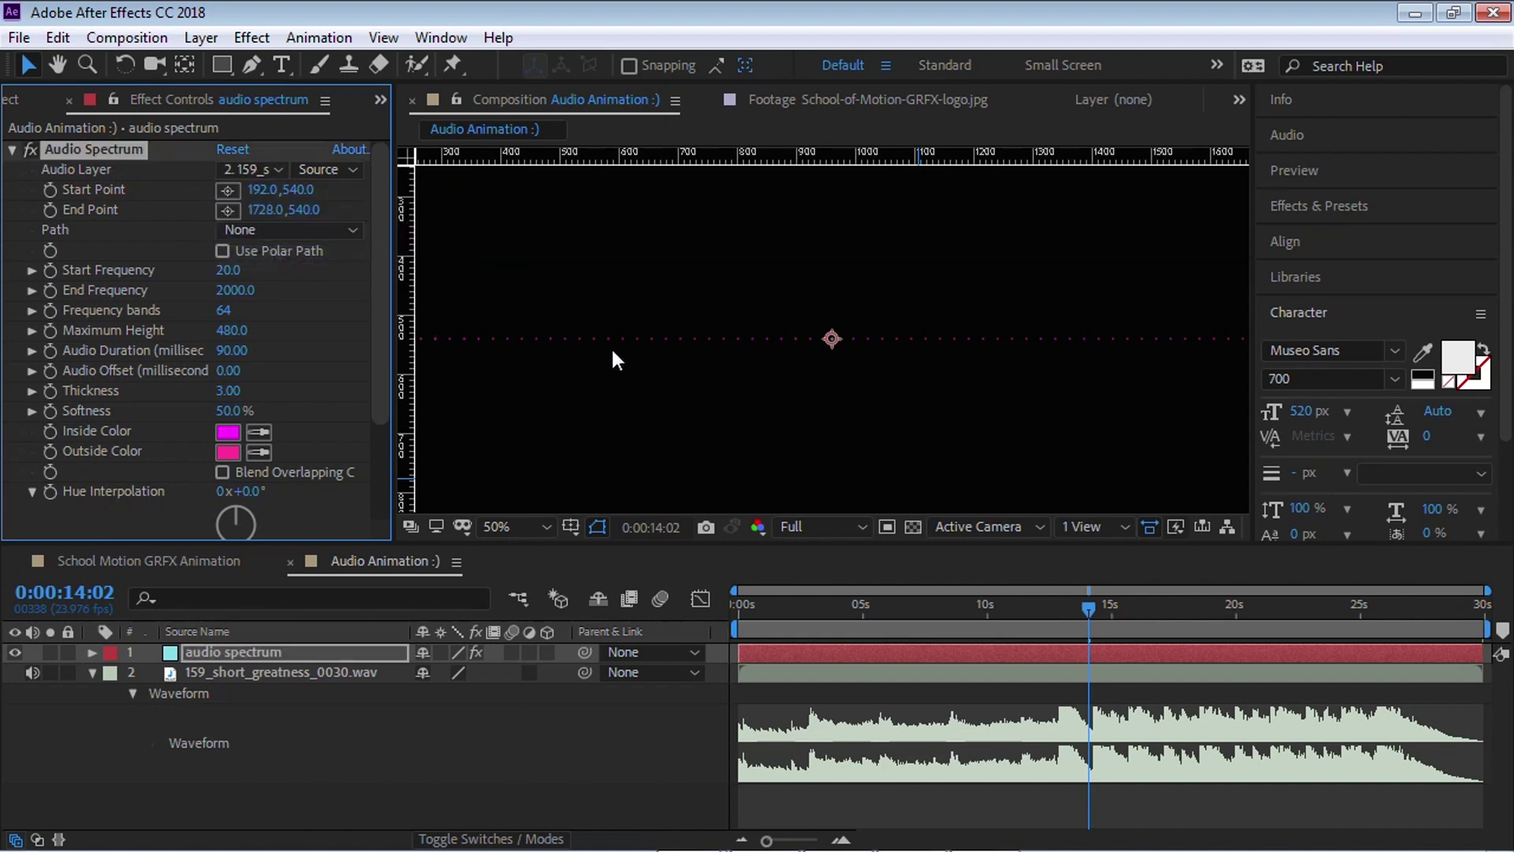
{"action": "left_click_drag", "start_coordinate": [613, 382], "coordinate": [679, 382]}
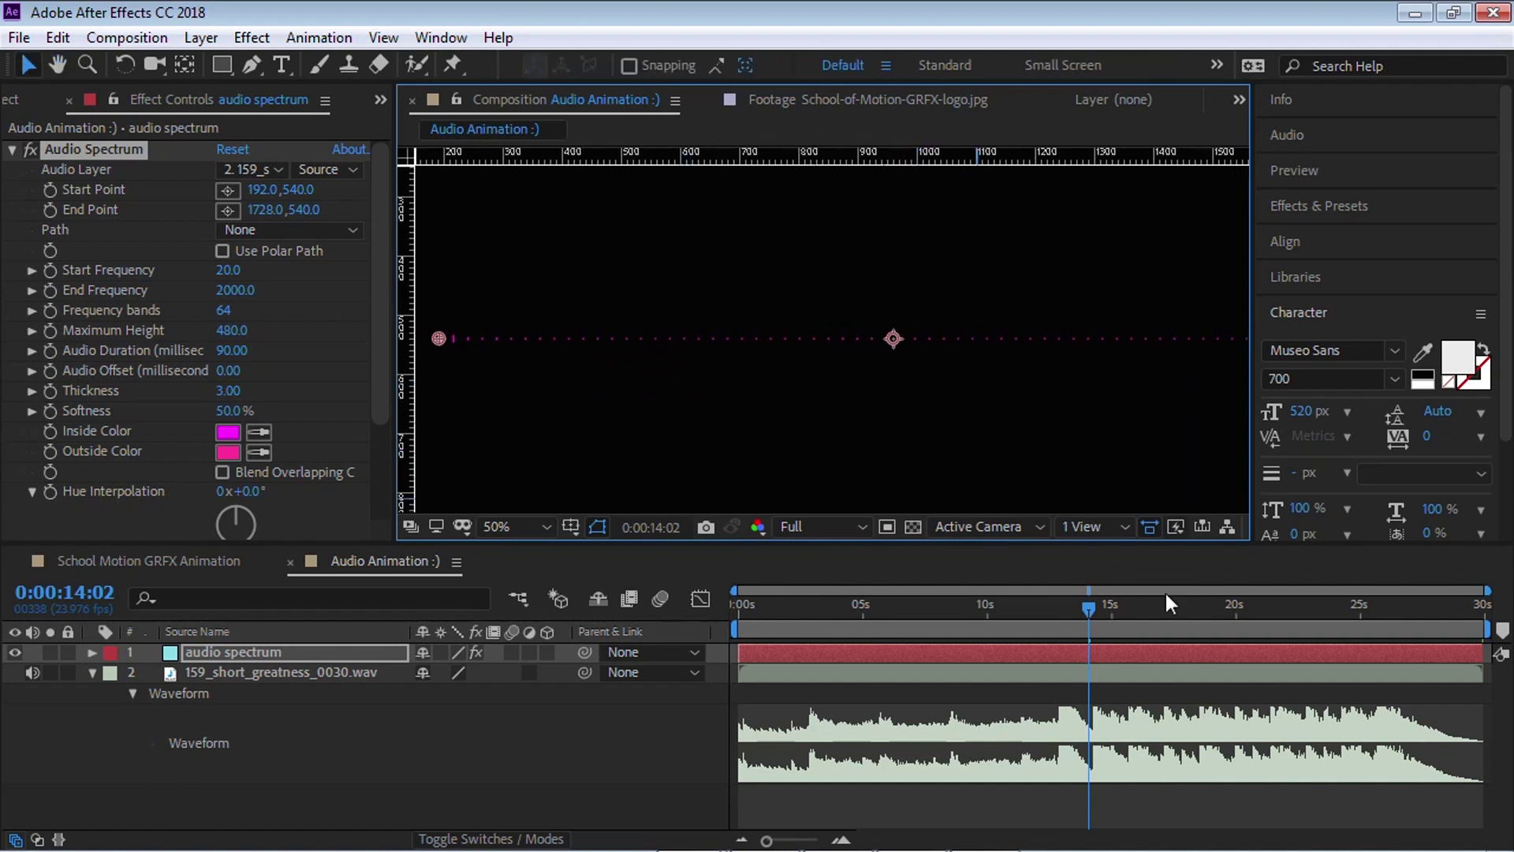
Step: Preview the magenta bars reacting to the song, then return to about 14 seconds
{"action": "key", "text": "space"}
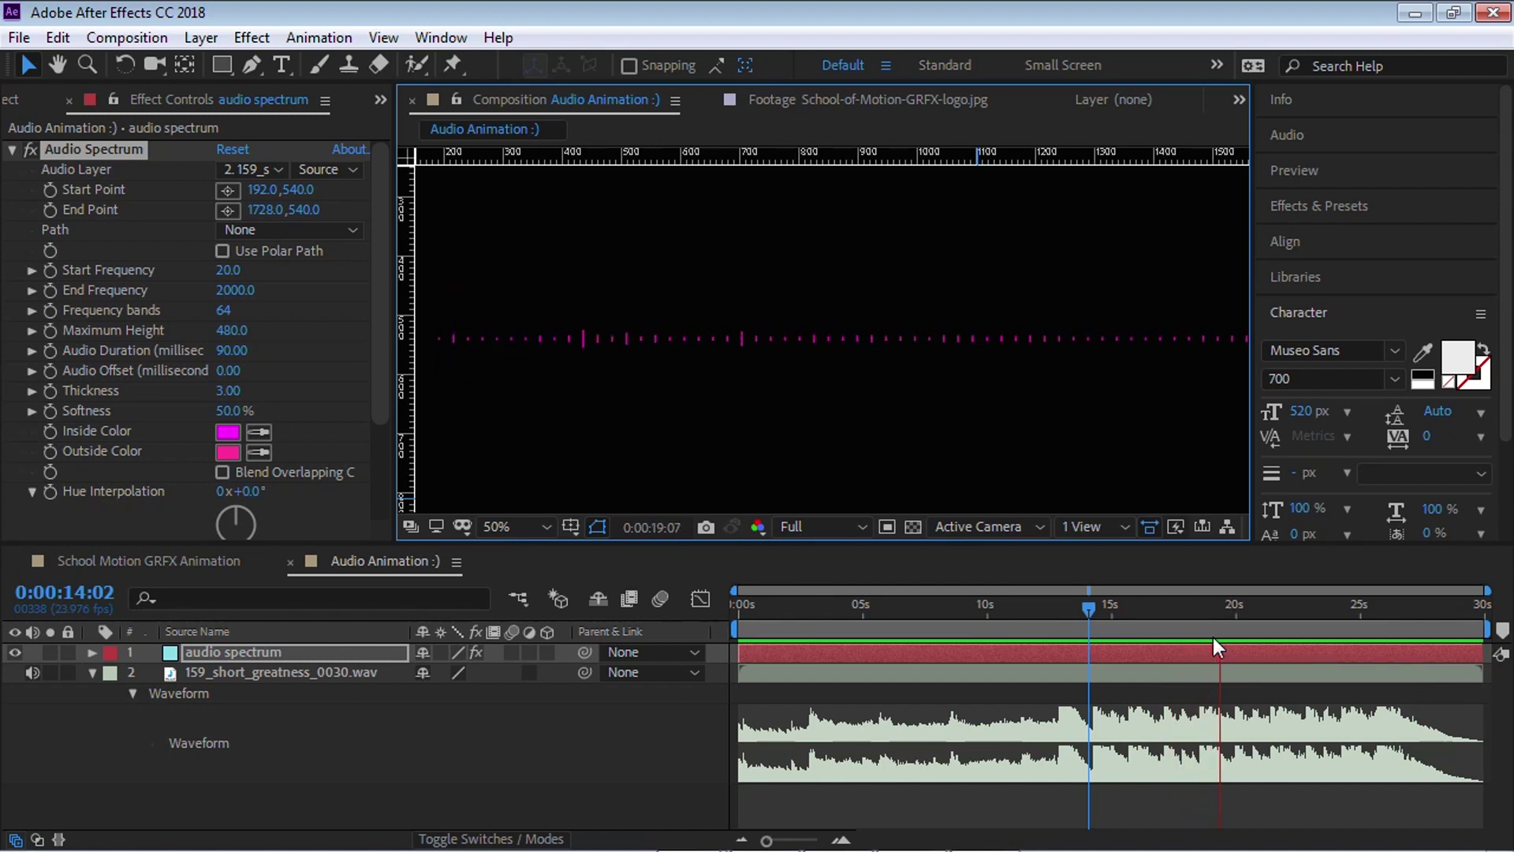
{"action": "key", "text": "space"}
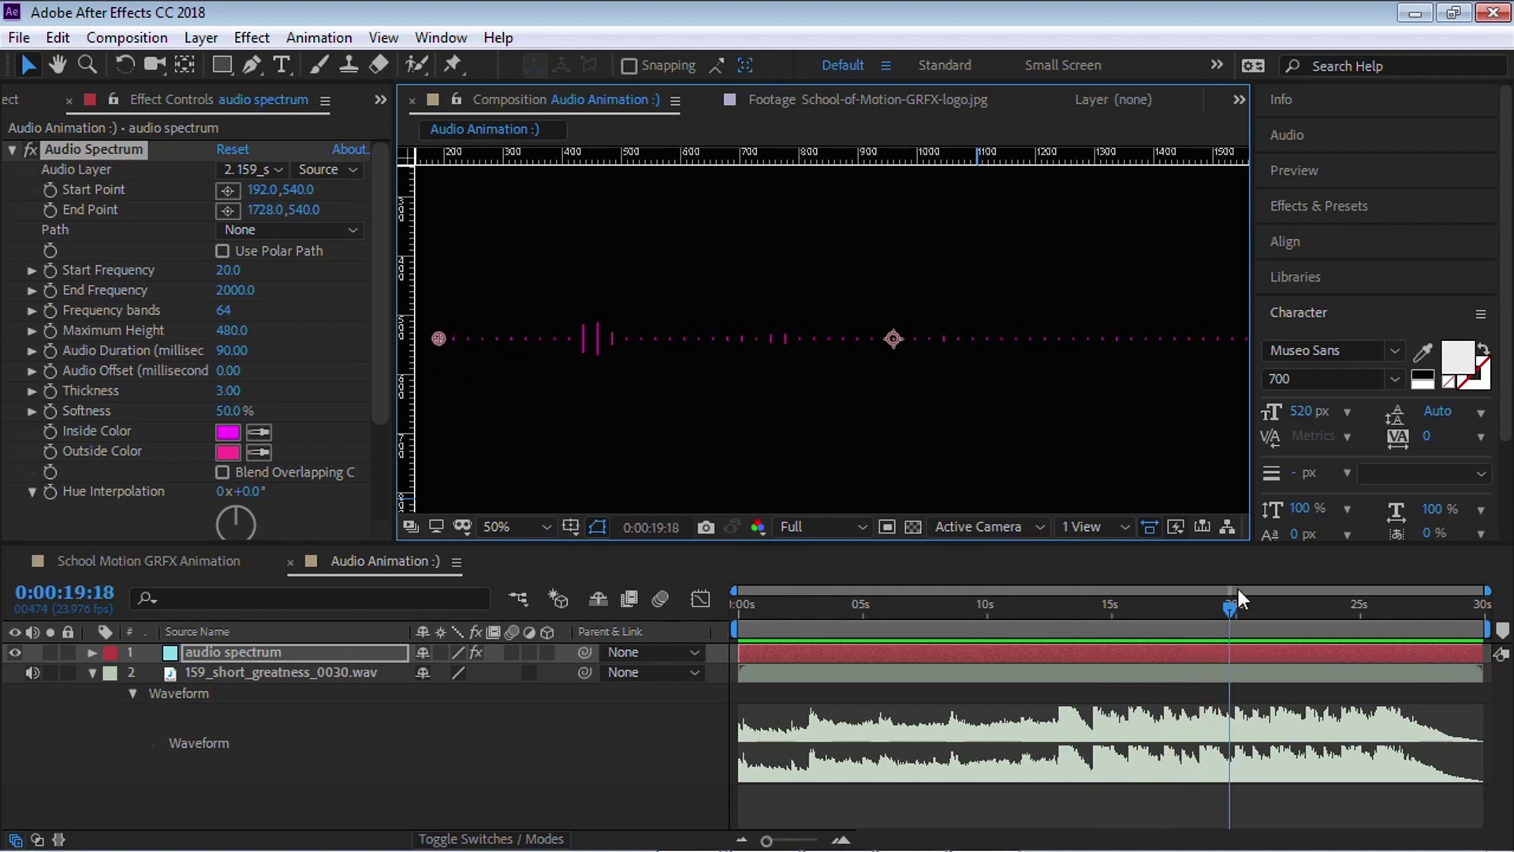
{"action": "left_click_drag", "start_coordinate": [1232, 607], "coordinate": [1094, 609]}
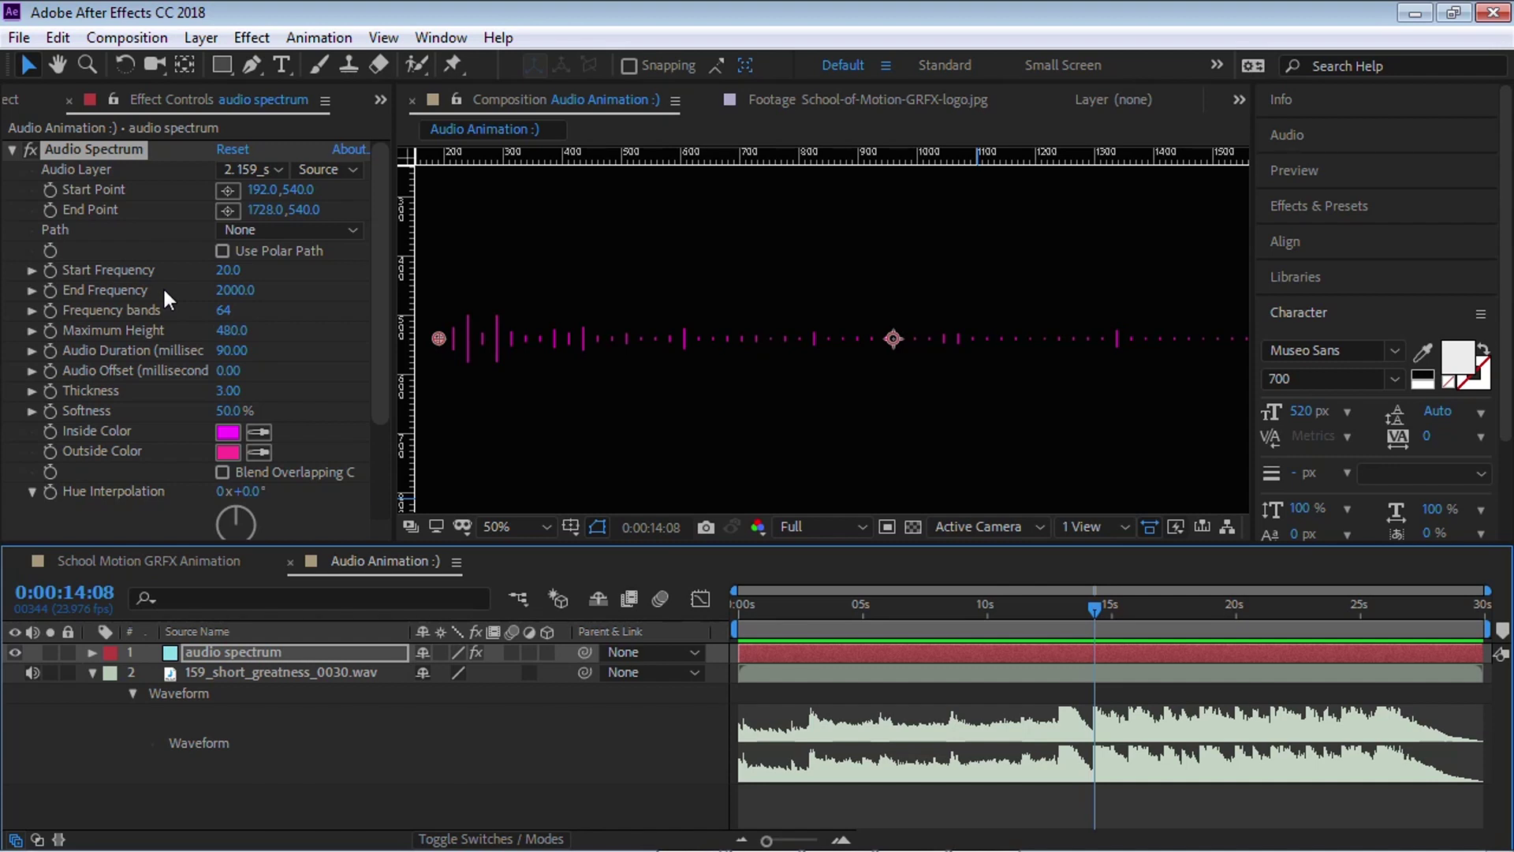
{"action": "key", "text": "alt+Tab"}
{"action": "key", "text": "alt+Tab"}
{"action": "key", "text": "alt+Tab"}
{"action": "key", "text": "alt+Tab"}
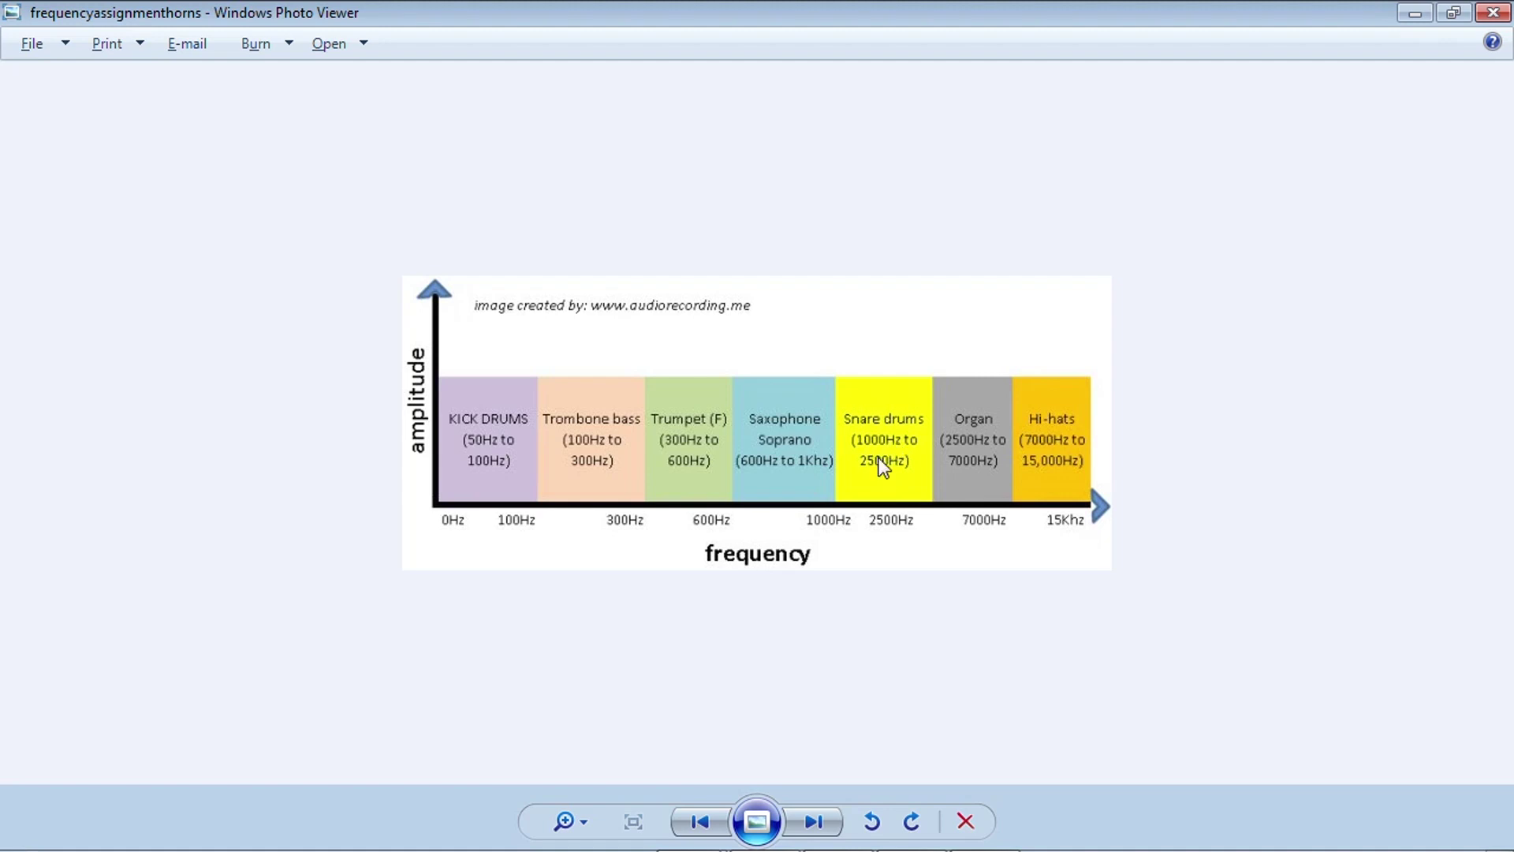
{"action": "key", "text": "alt+Tab"}
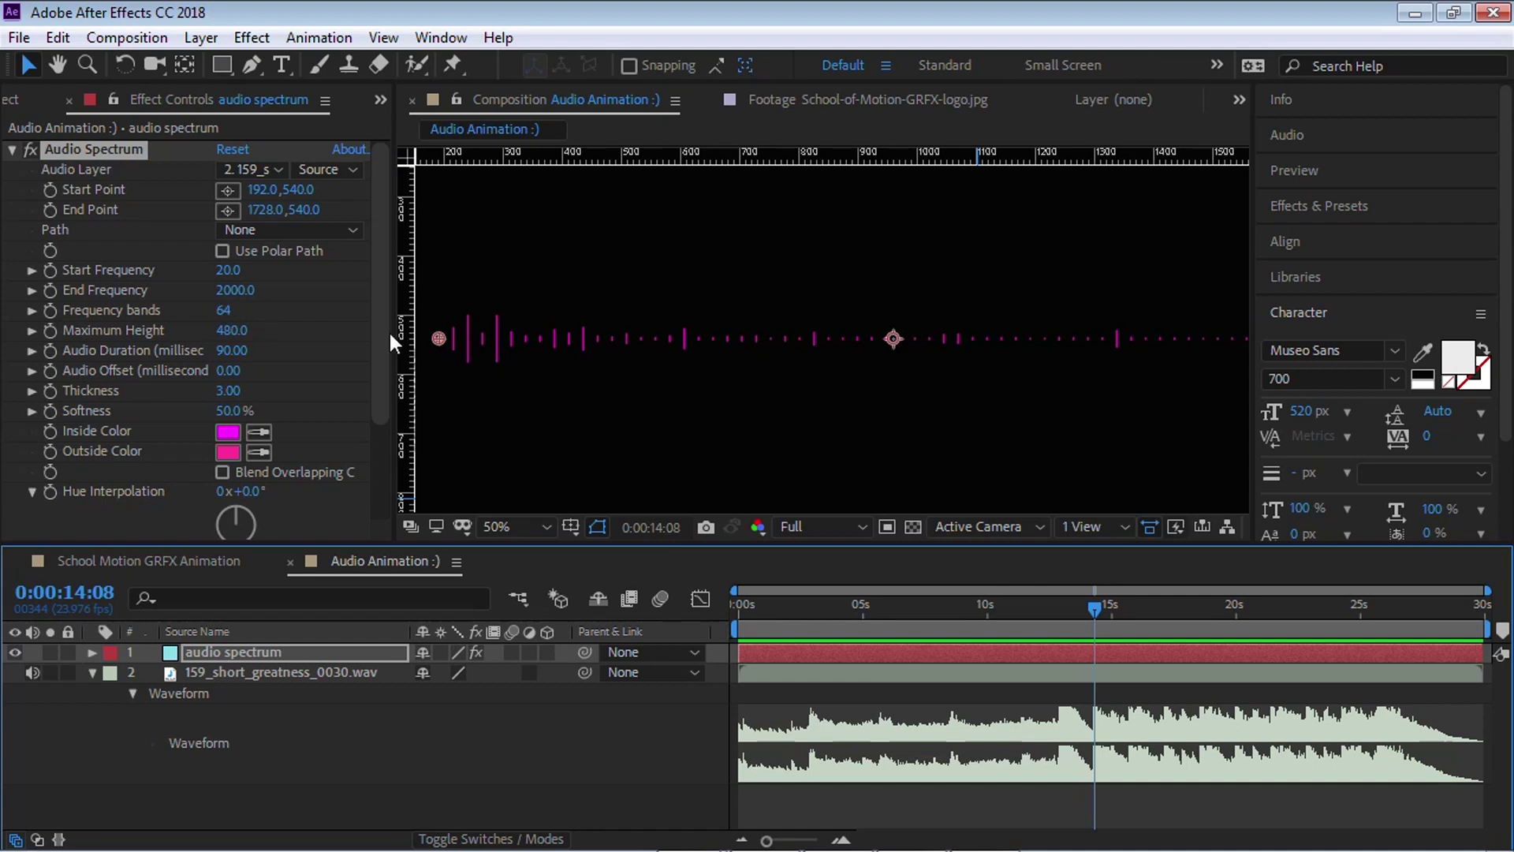
Step: Set the Audio Spectrum's Frequency bands to 256
{"action": "left_click", "coordinate": [223, 310]}
{"action": "left_click_drag", "start_coordinate": [183, 309], "coordinate": [213, 310]}
{"action": "left_click", "coordinate": [231, 309]}
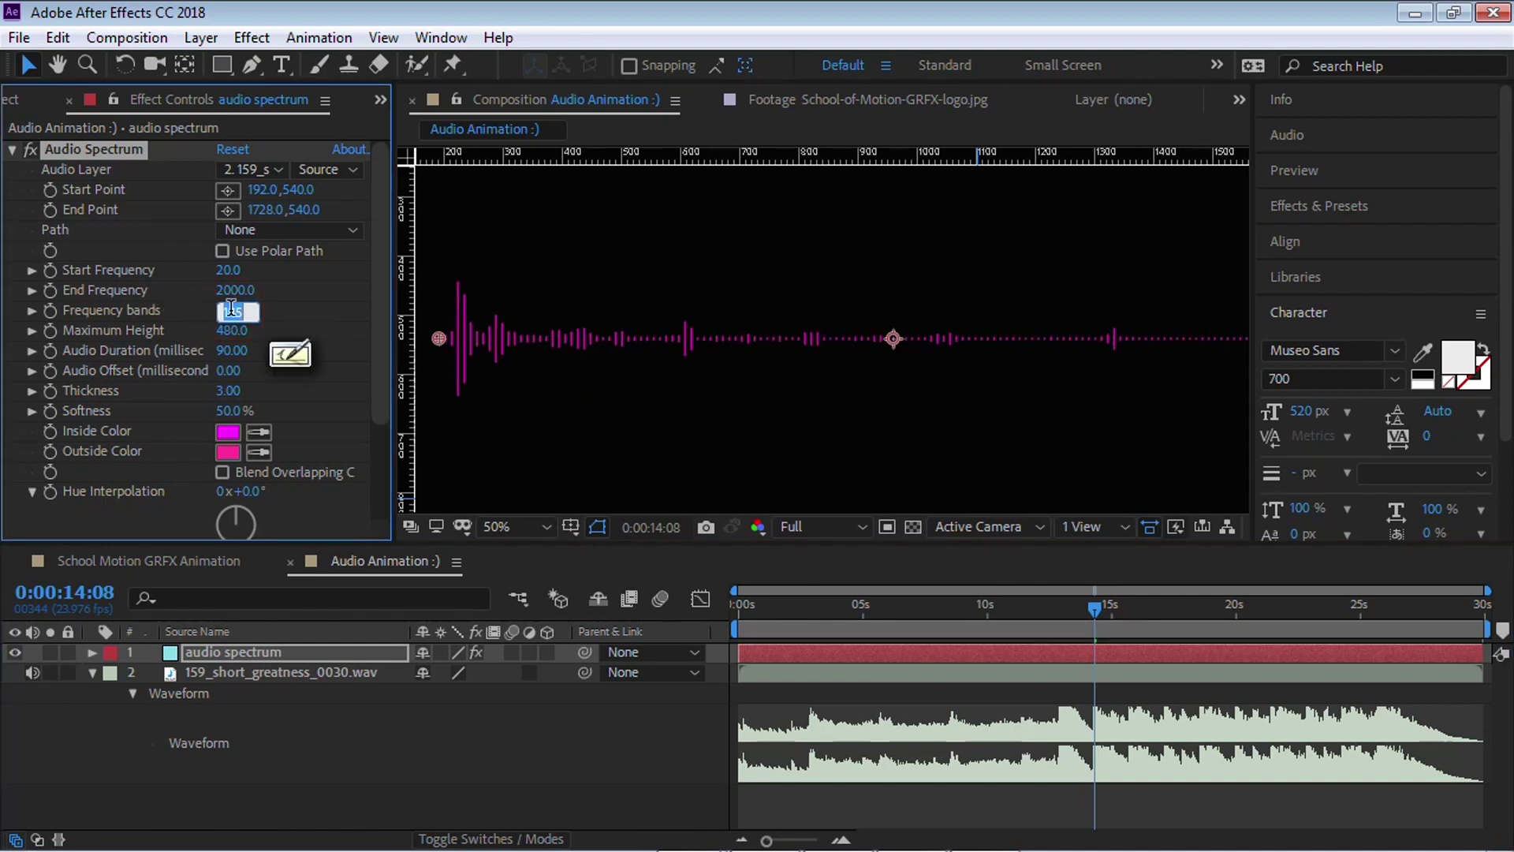
{"action": "type", "text": "256"}
{"action": "key", "text": "Return"}
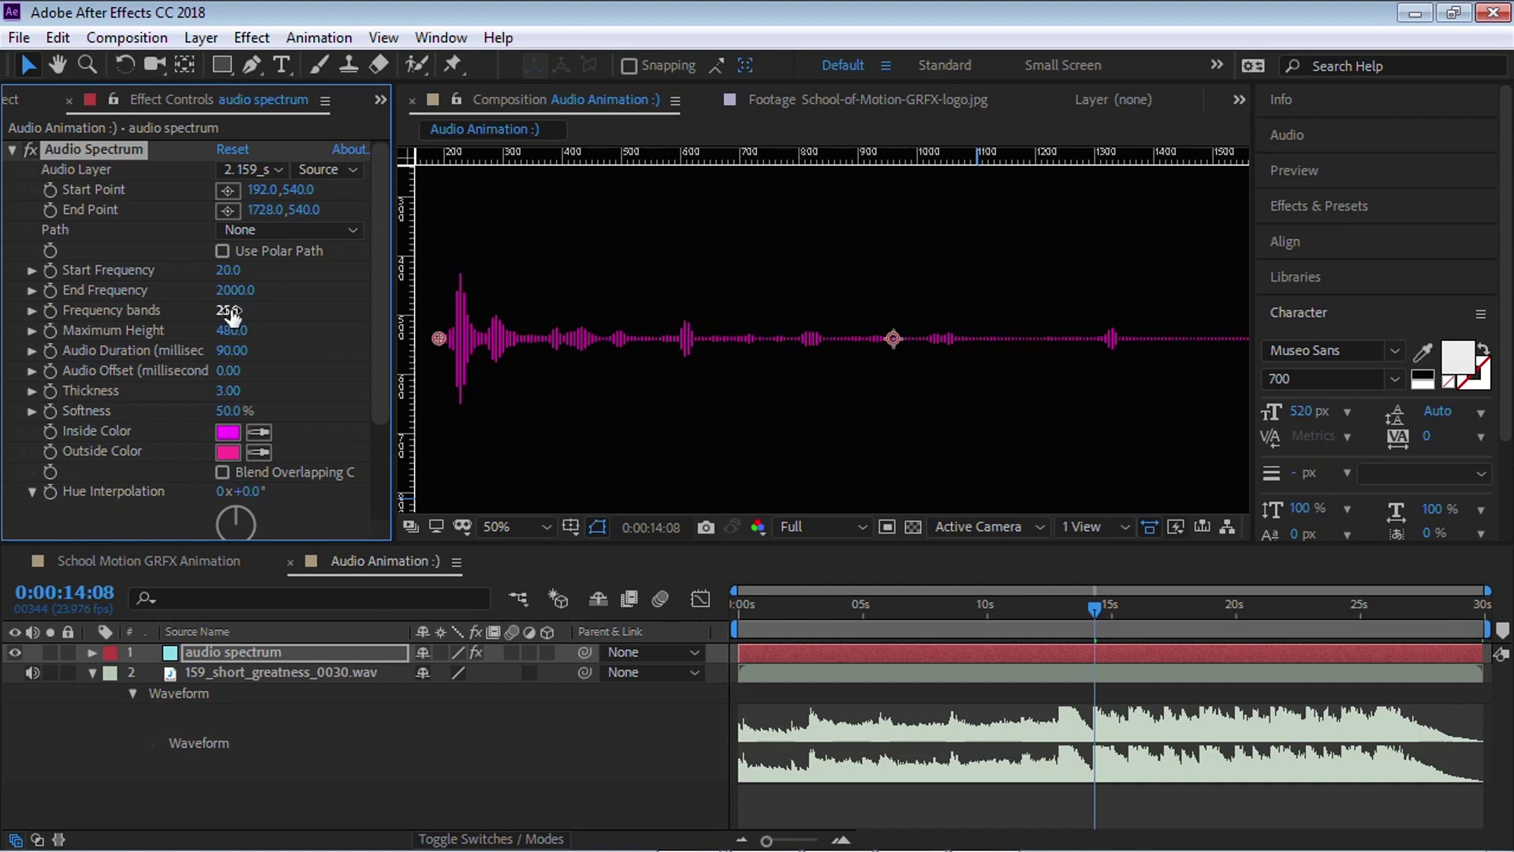
Step: Try a taller Maximum Height, undo it, and preview the denser spectrum
{"action": "left_click_drag", "start_coordinate": [237, 341], "coordinate": [319, 330]}
{"action": "key", "text": "ctrl+z"}
{"action": "key", "text": "space"}
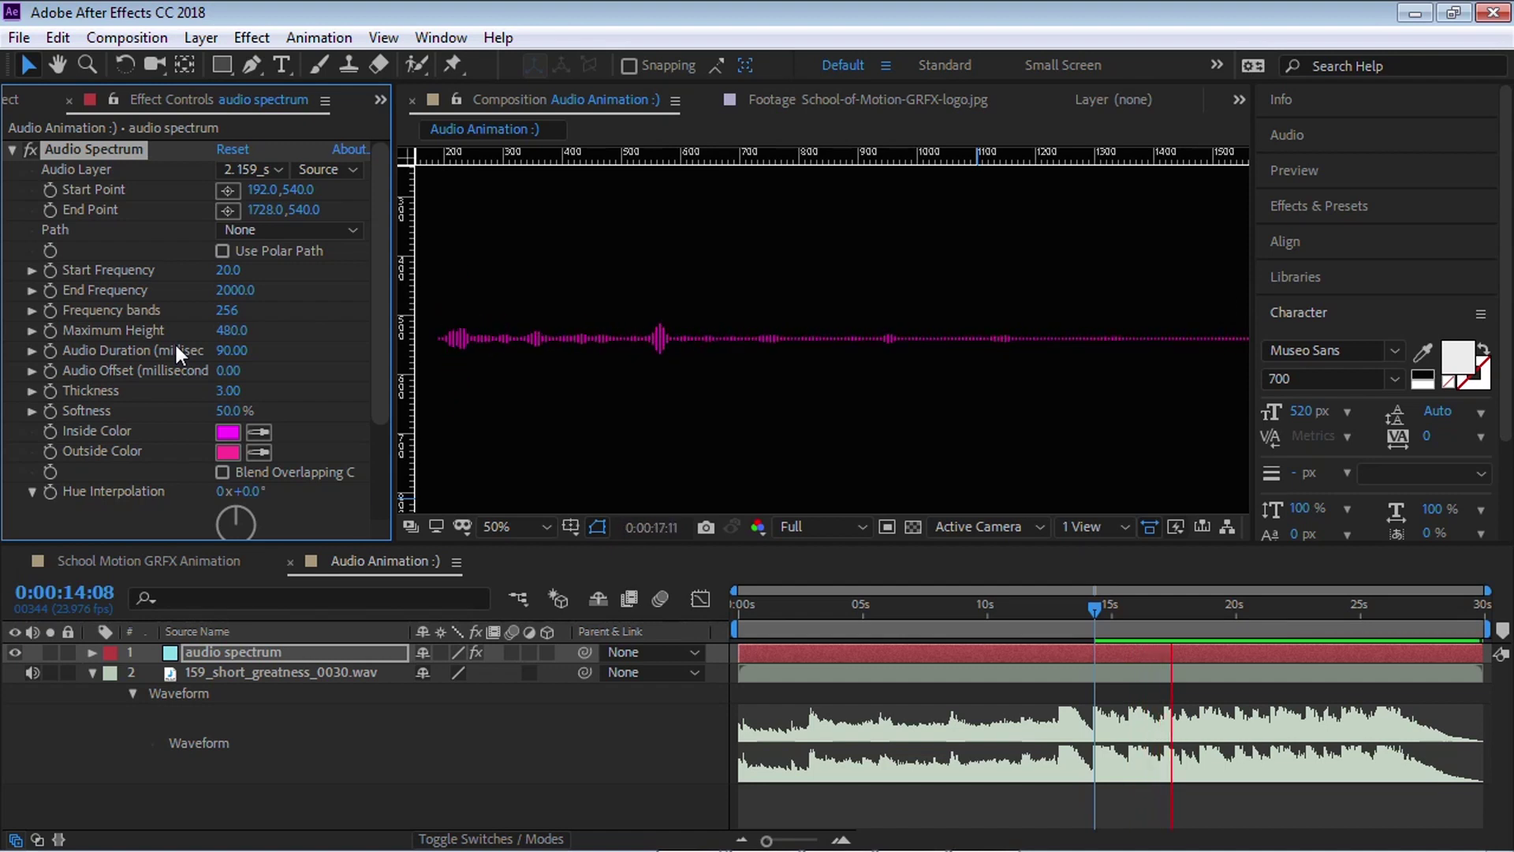
{"action": "left_click", "coordinate": [239, 351]}
{"action": "type", "text": "5"}
{"action": "key", "text": "Return"}
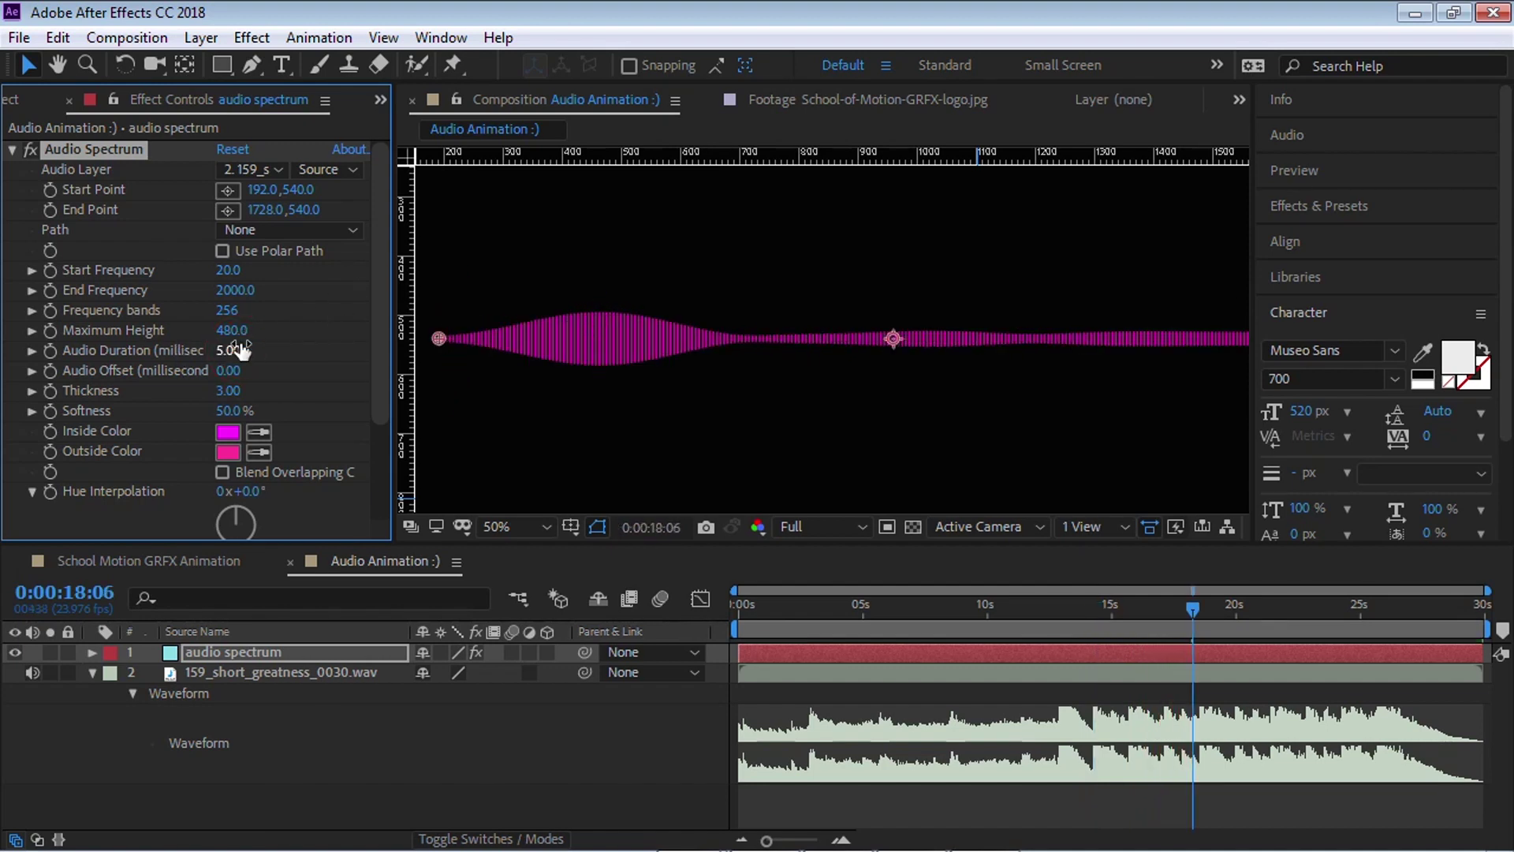
{"action": "key", "text": "space"}
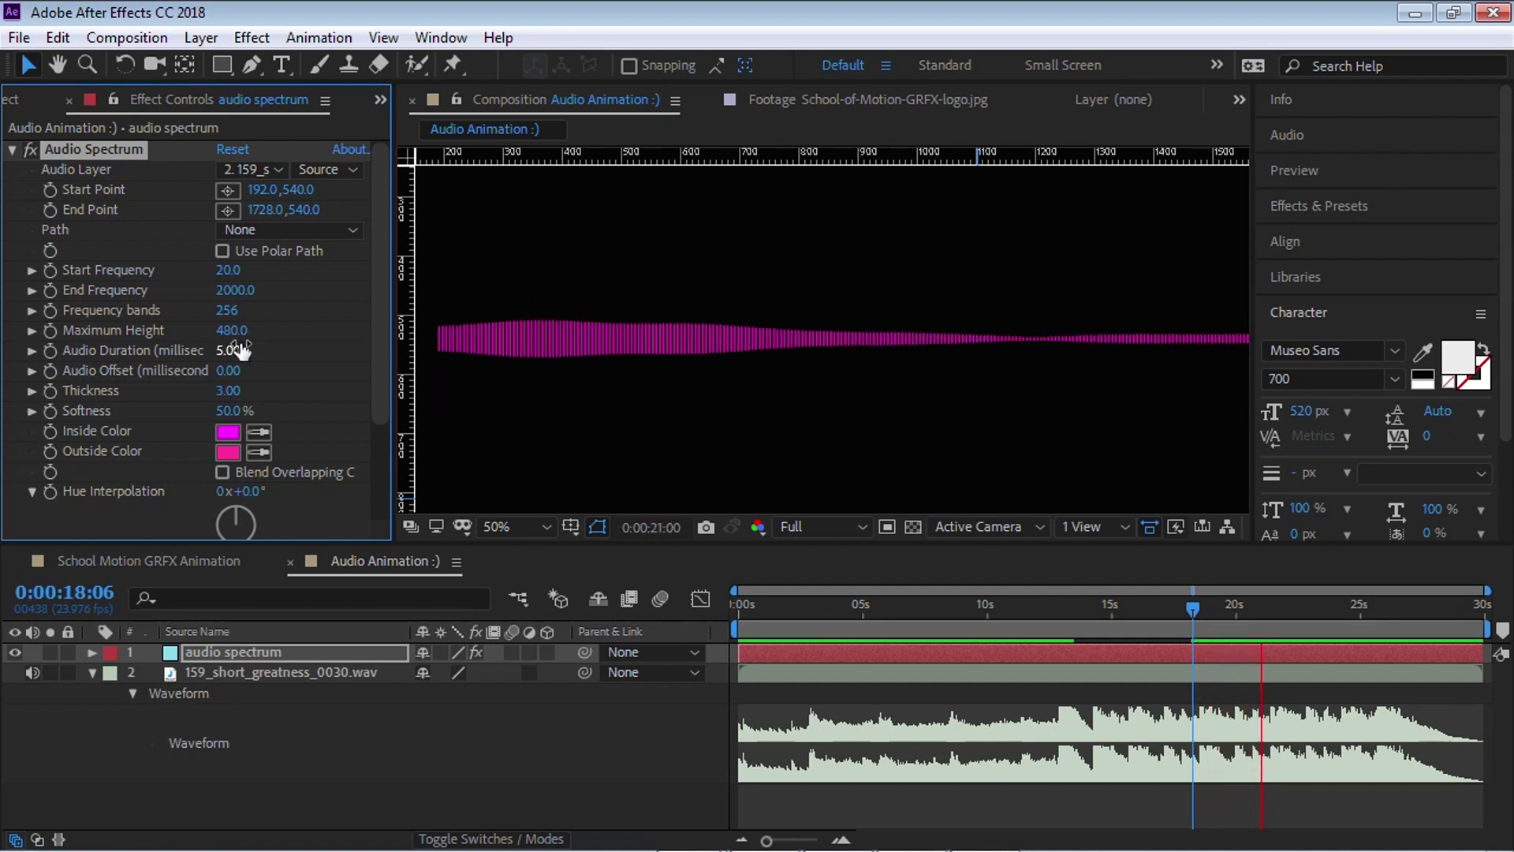
{"action": "key", "text": "space"}
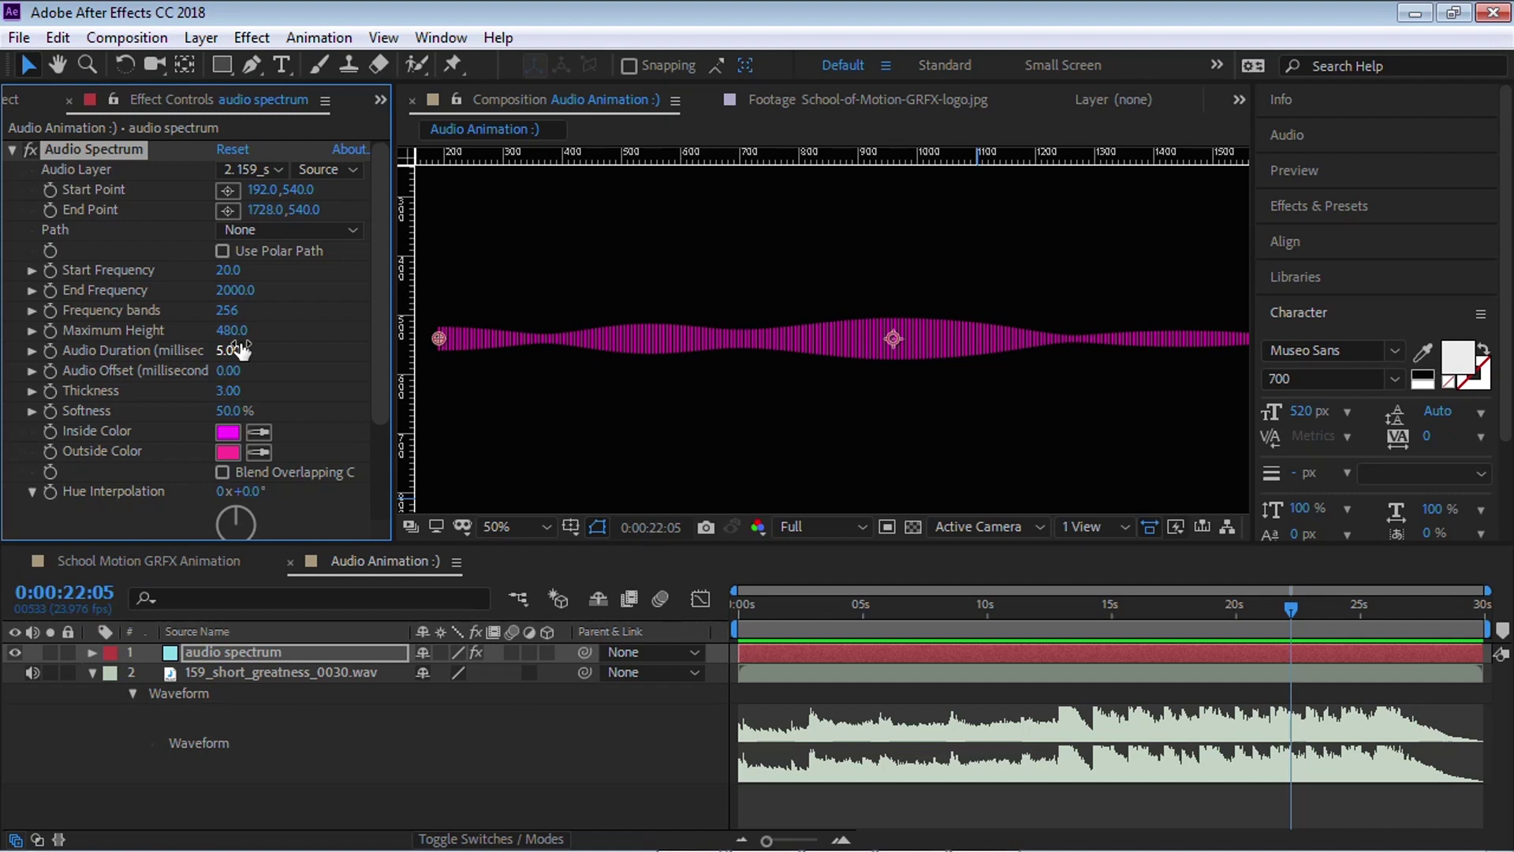
{"action": "left_click", "coordinate": [238, 349]}
{"action": "type", "text": "200"}
{"action": "key", "text": "Return"}
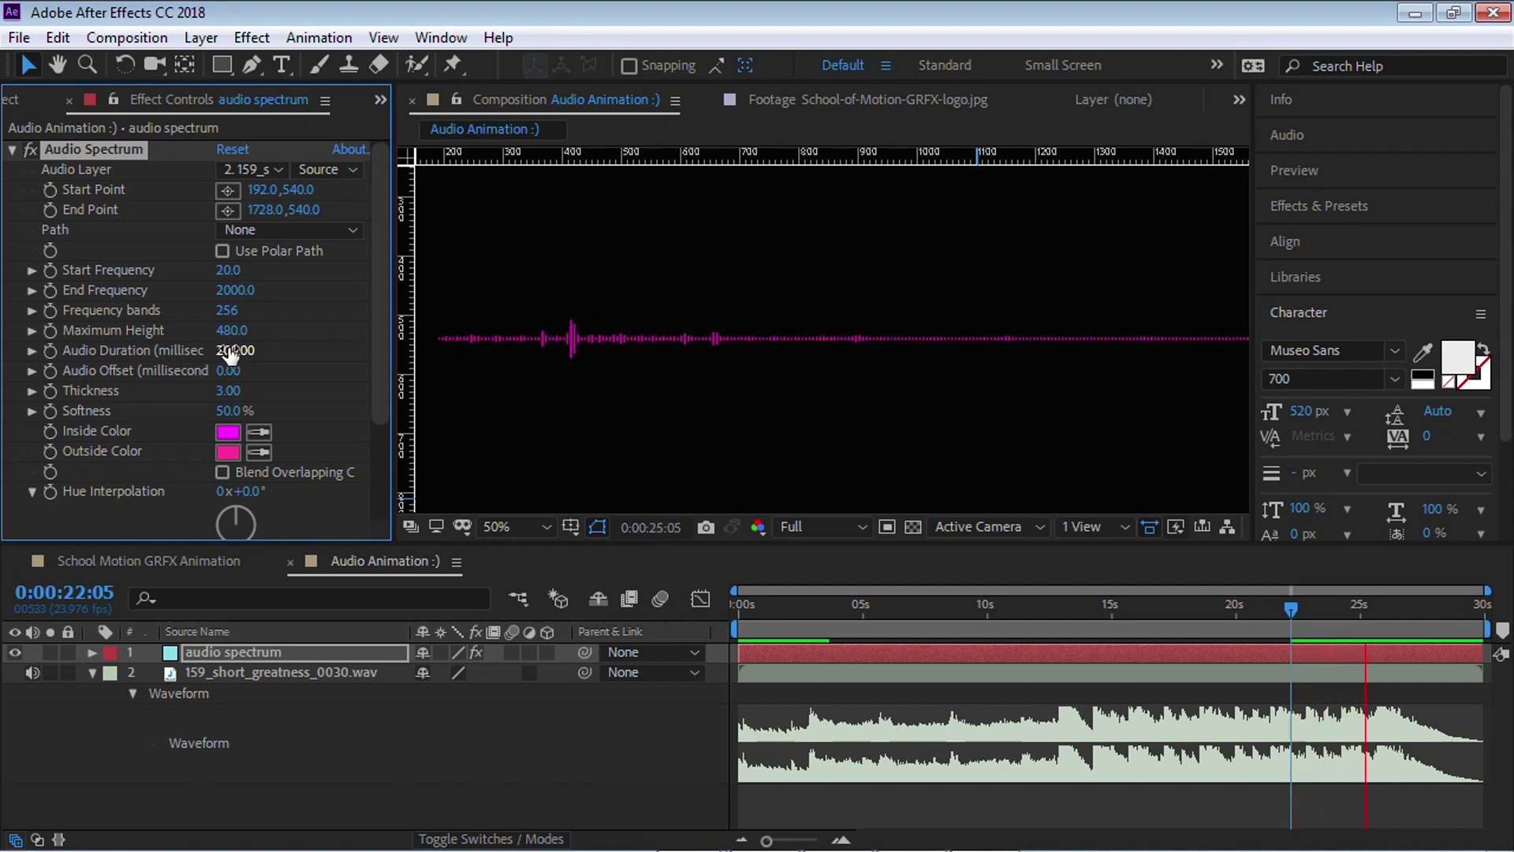
{"action": "key", "text": "space"}
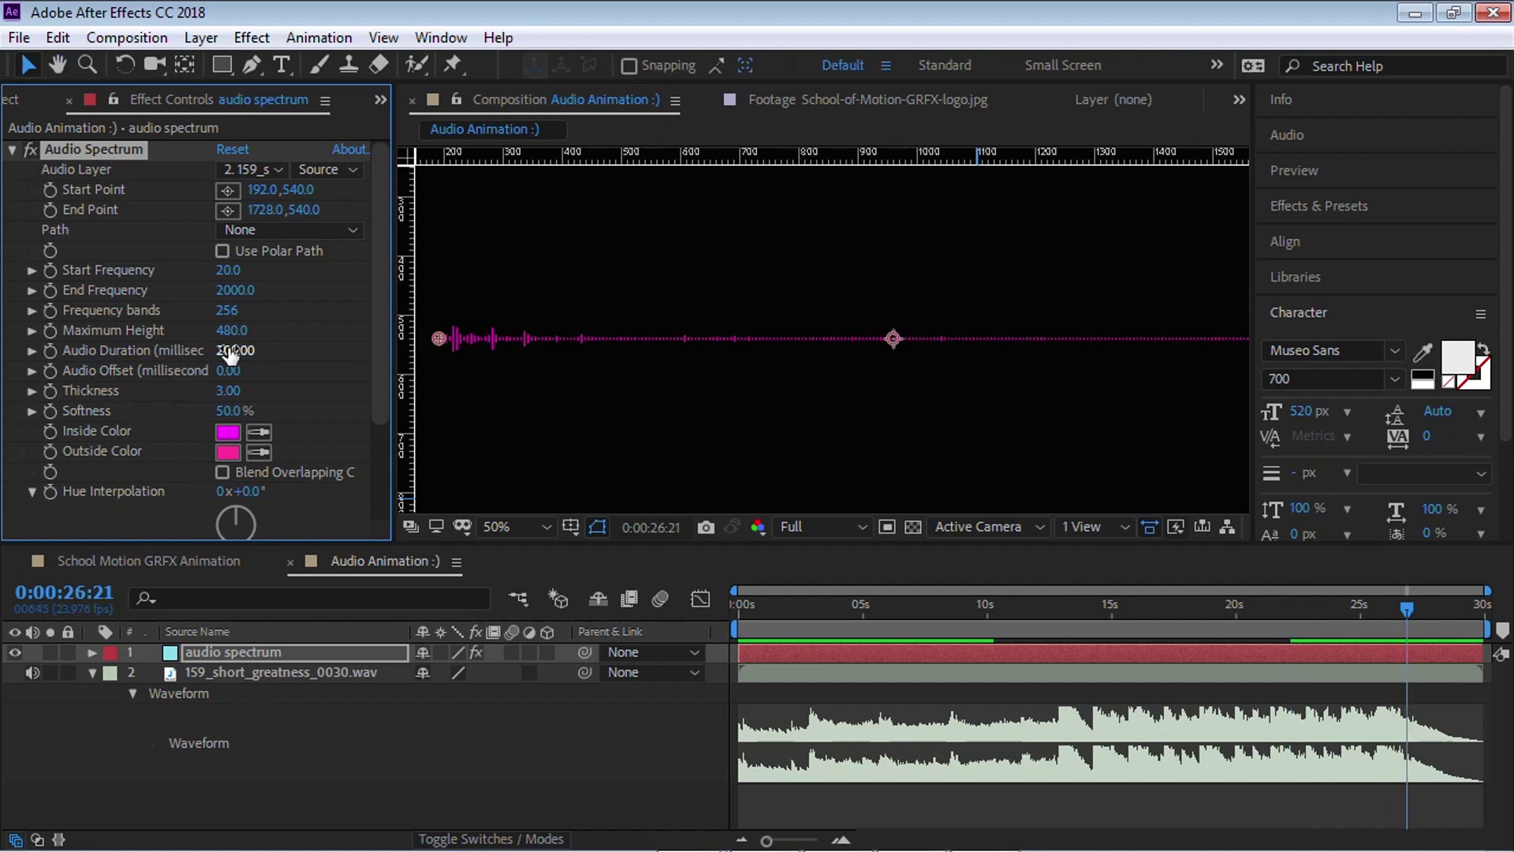
{"action": "left_click", "coordinate": [235, 350]}
{"action": "type", "text": "90"}
{"action": "key", "text": "Return"}
{"action": "left_click_drag", "start_coordinate": [1326, 612], "coordinate": [1166, 615]}
{"action": "left_click_drag", "start_coordinate": [238, 396], "coordinate": [276, 386]}
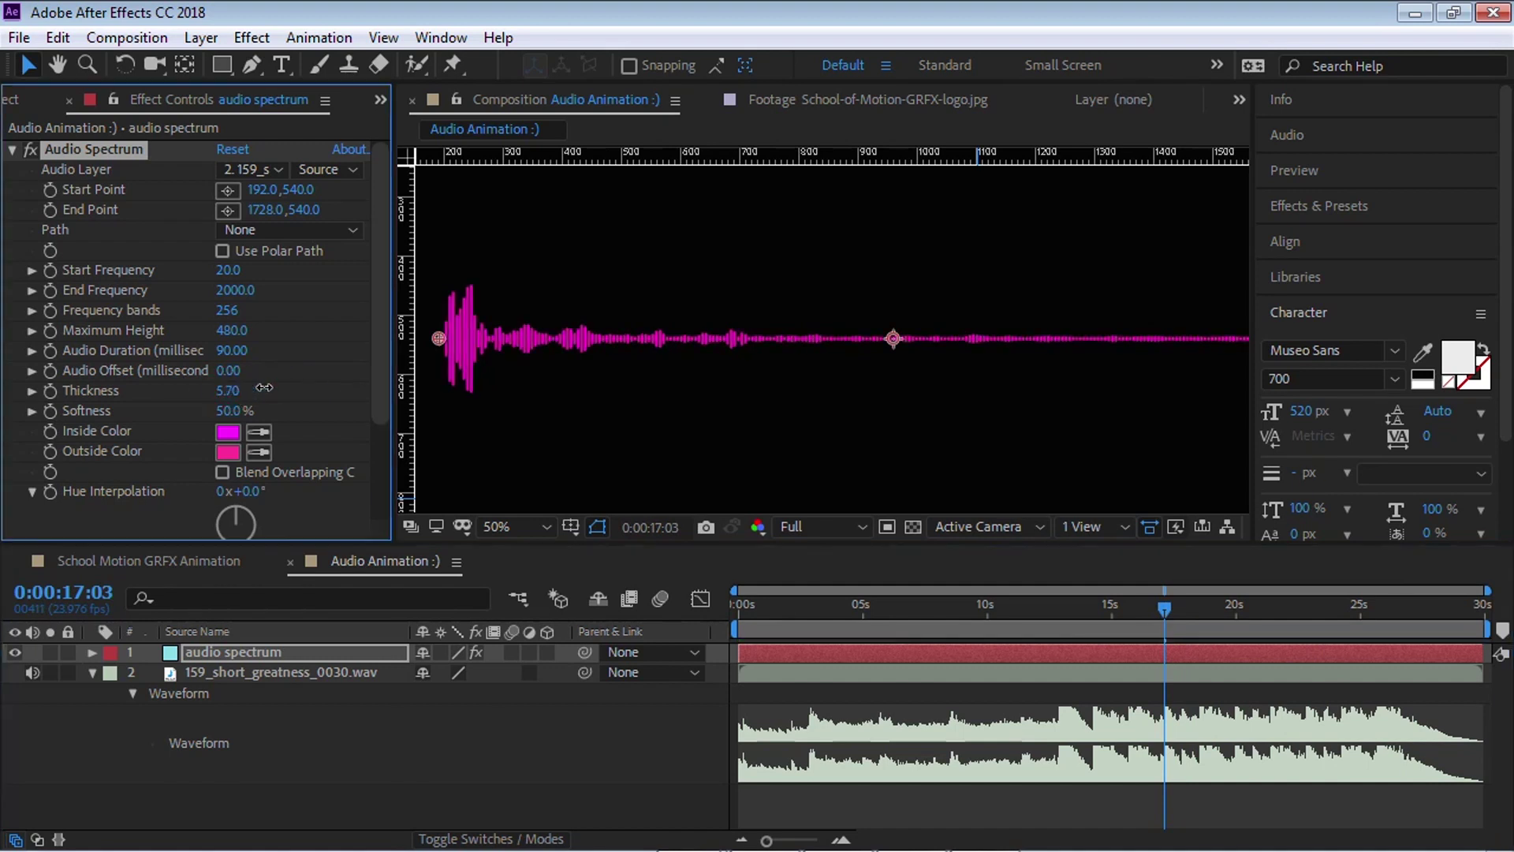
{"action": "key", "text": "ctrl+z"}
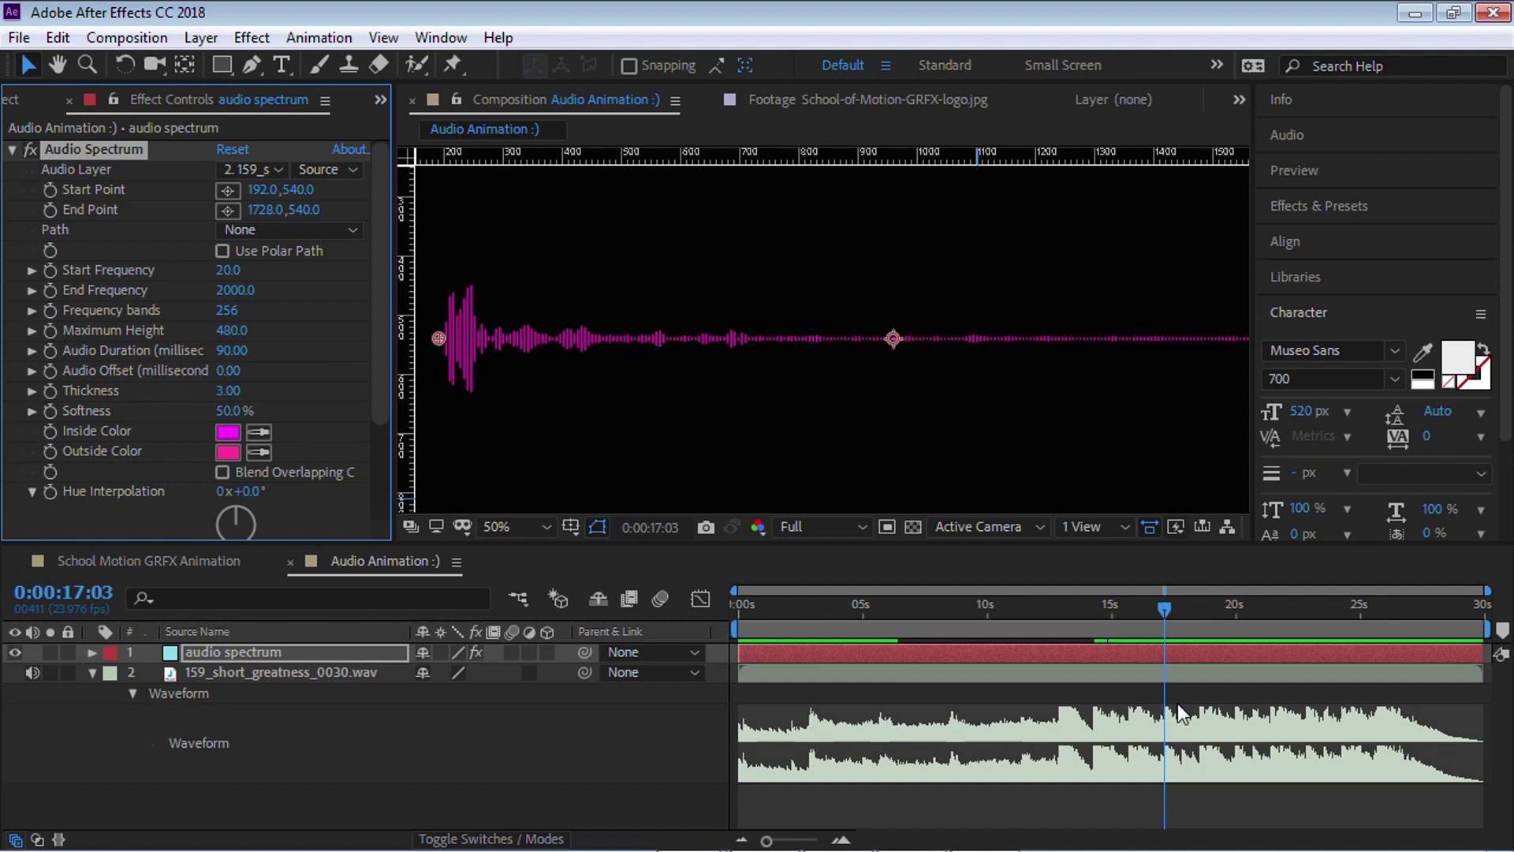
{"action": "left_click", "coordinate": [229, 411]}
Step: Set the Audio Spectrum's Softness to 10%
{"action": "type", "text": "0"}
{"action": "key", "text": "Return"}
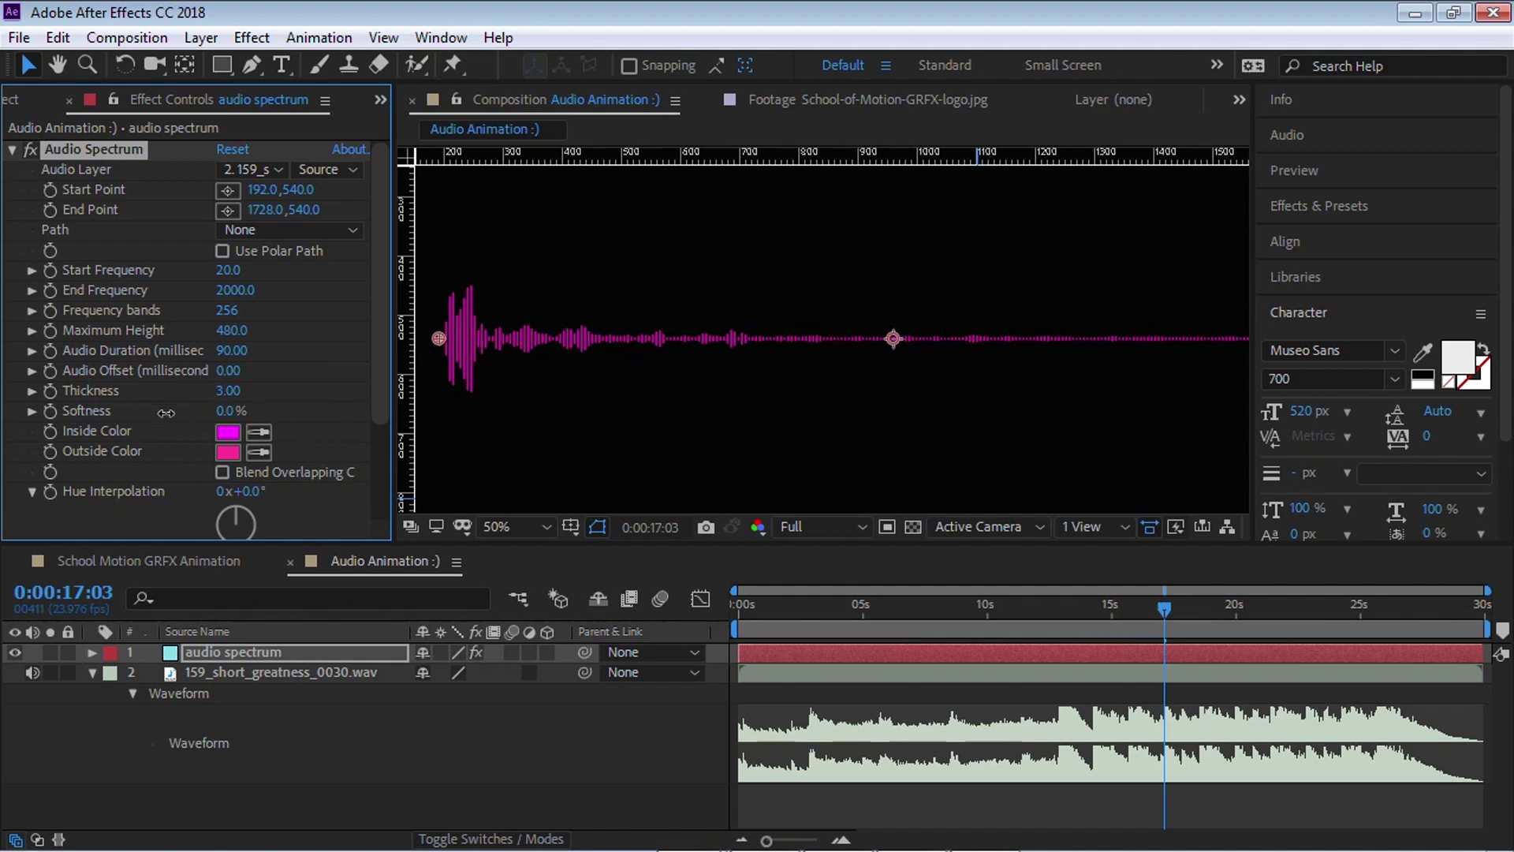
{"action": "left_click", "coordinate": [229, 411]}
{"action": "type", "text": "100"}
{"action": "key", "text": "Return"}
{"action": "left_click_drag", "start_coordinate": [377, 278], "coordinate": [385, 383]}
{"action": "left_click", "coordinate": [246, 329]}
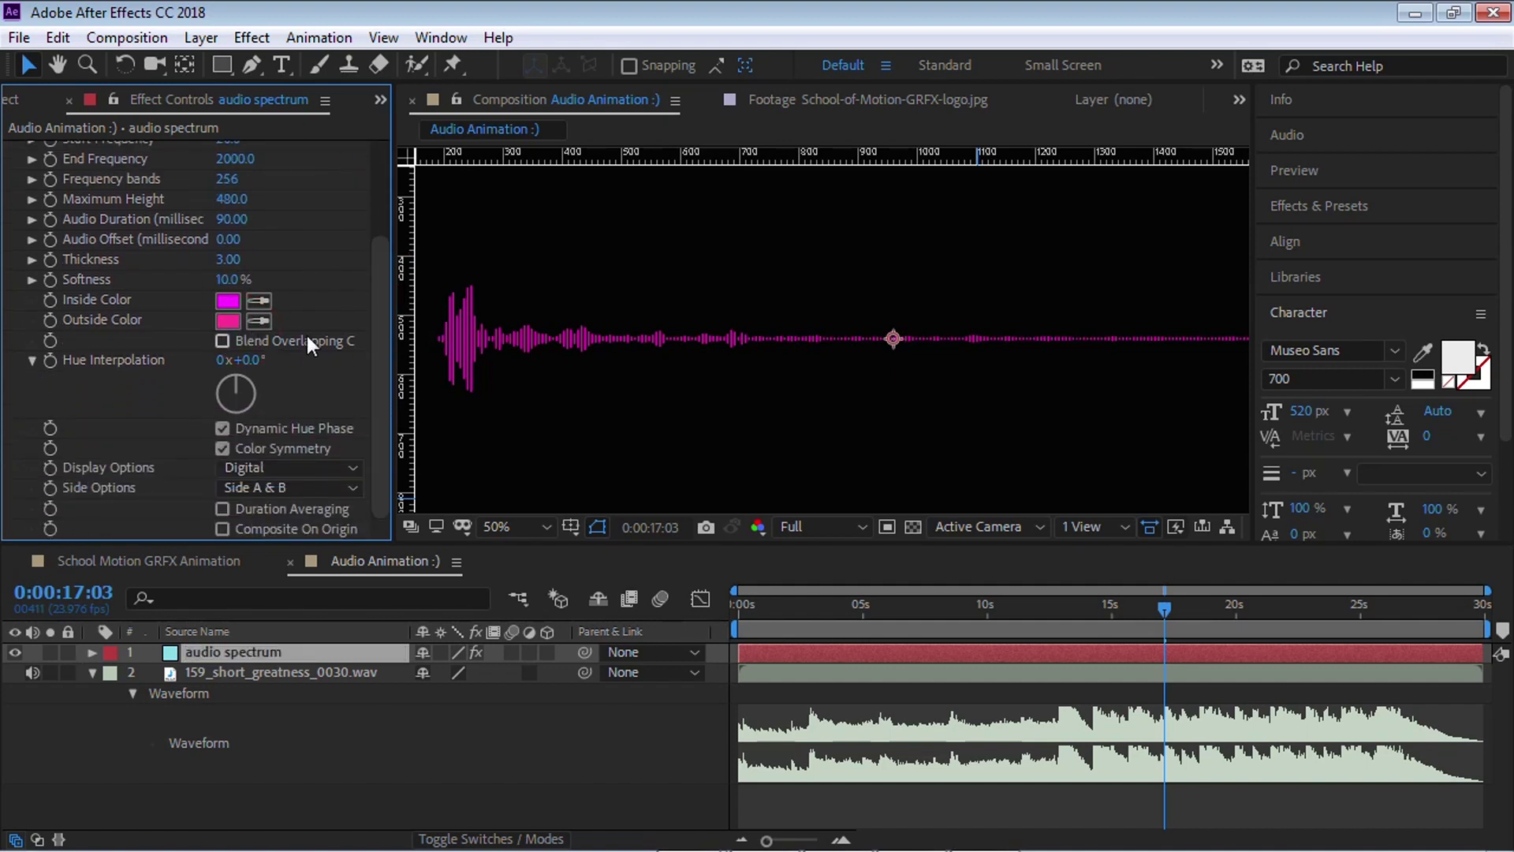
Step: Compare Analog lines and Analog dots display options, then keep Digital
{"action": "left_click", "coordinate": [239, 467]}
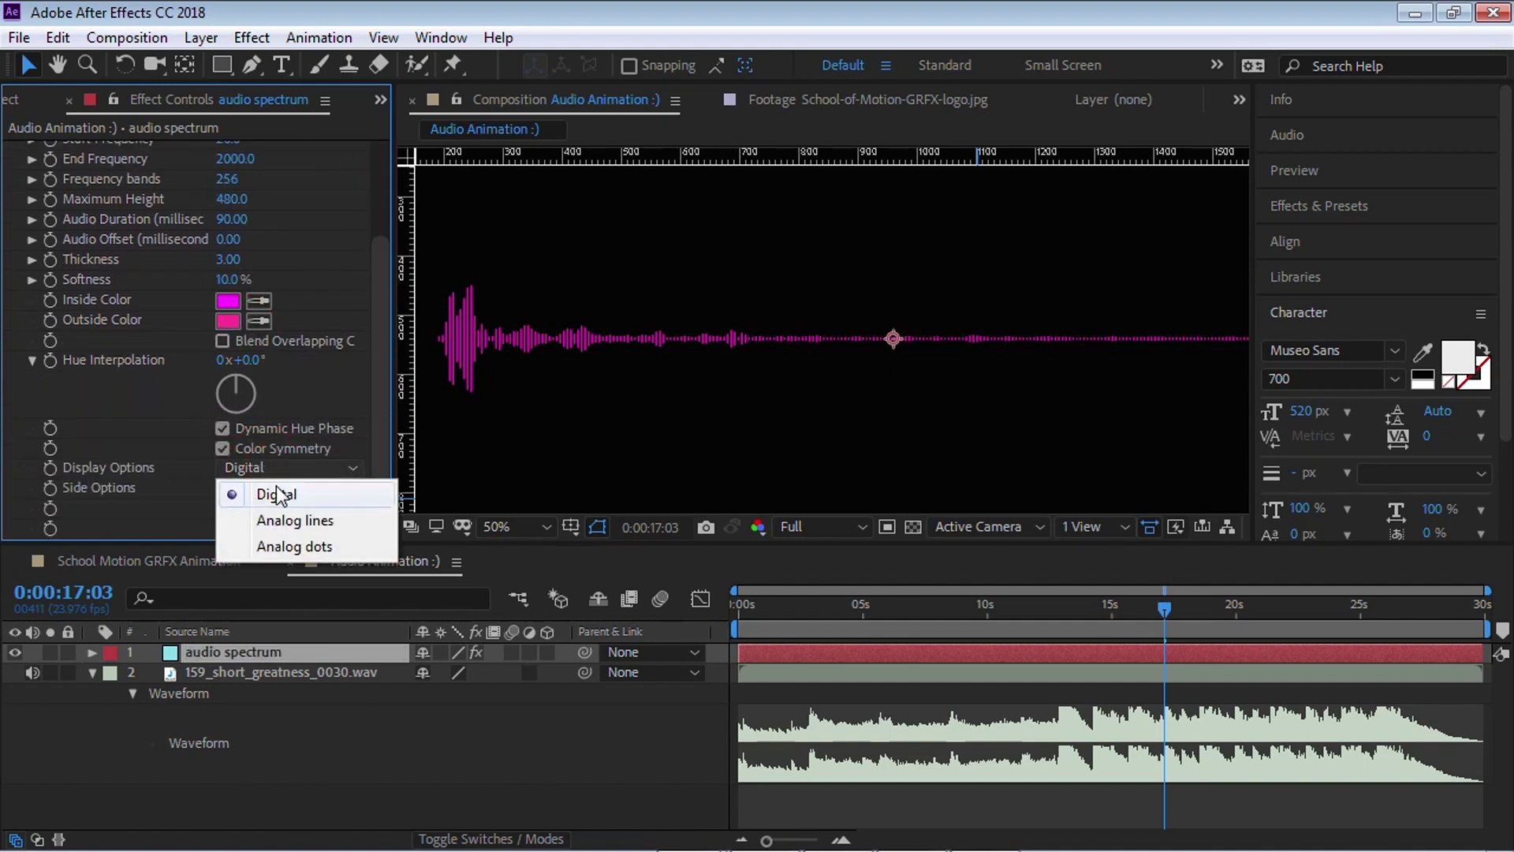
{"action": "left_click", "coordinate": [297, 520]}
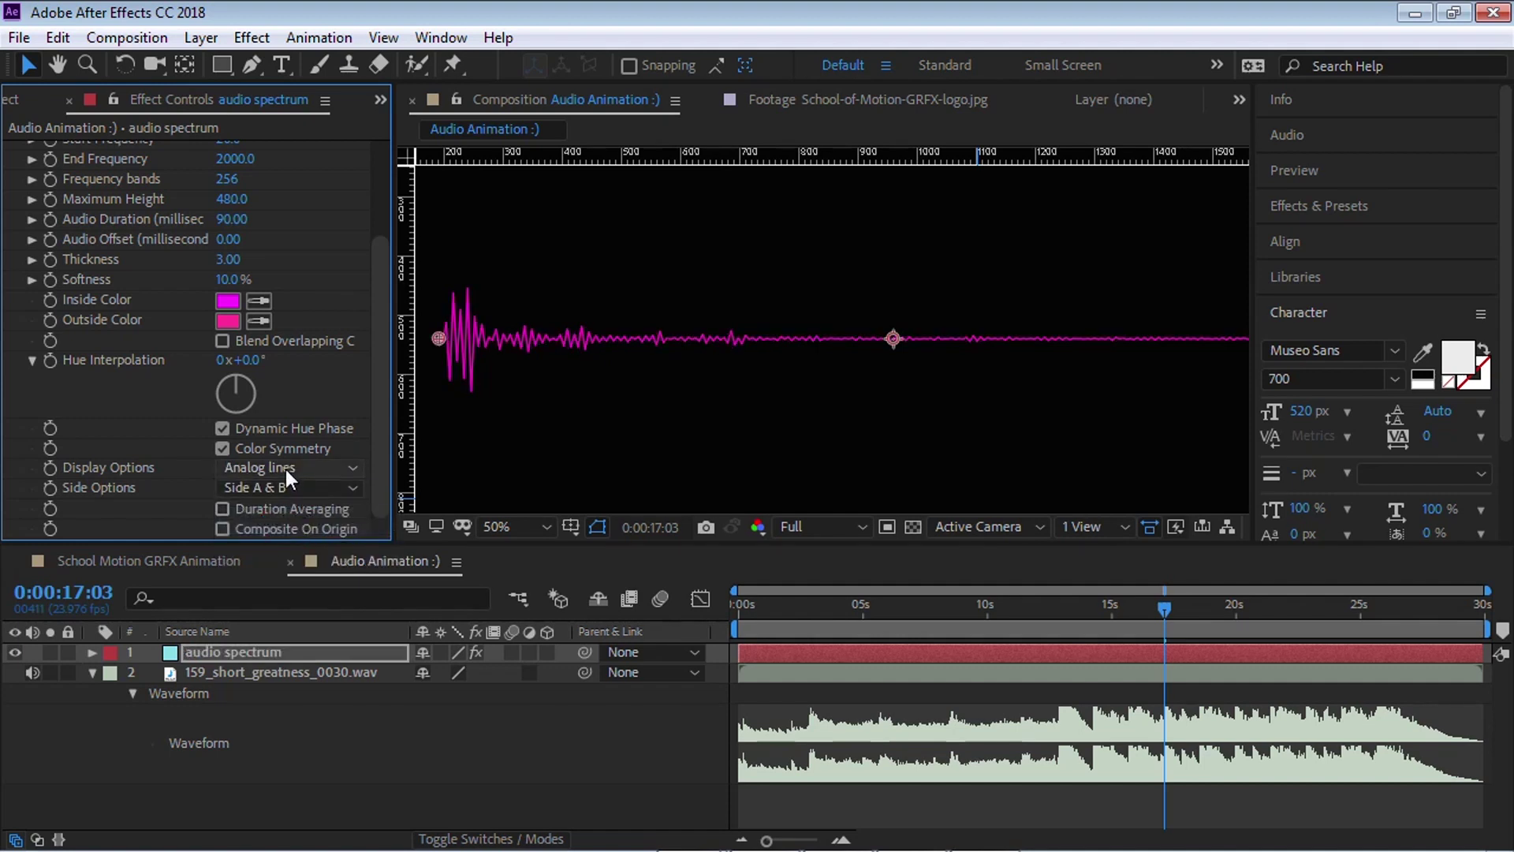
{"action": "left_click", "coordinate": [285, 469]}
{"action": "left_click", "coordinate": [297, 546]}
{"action": "left_click", "coordinate": [280, 465]}
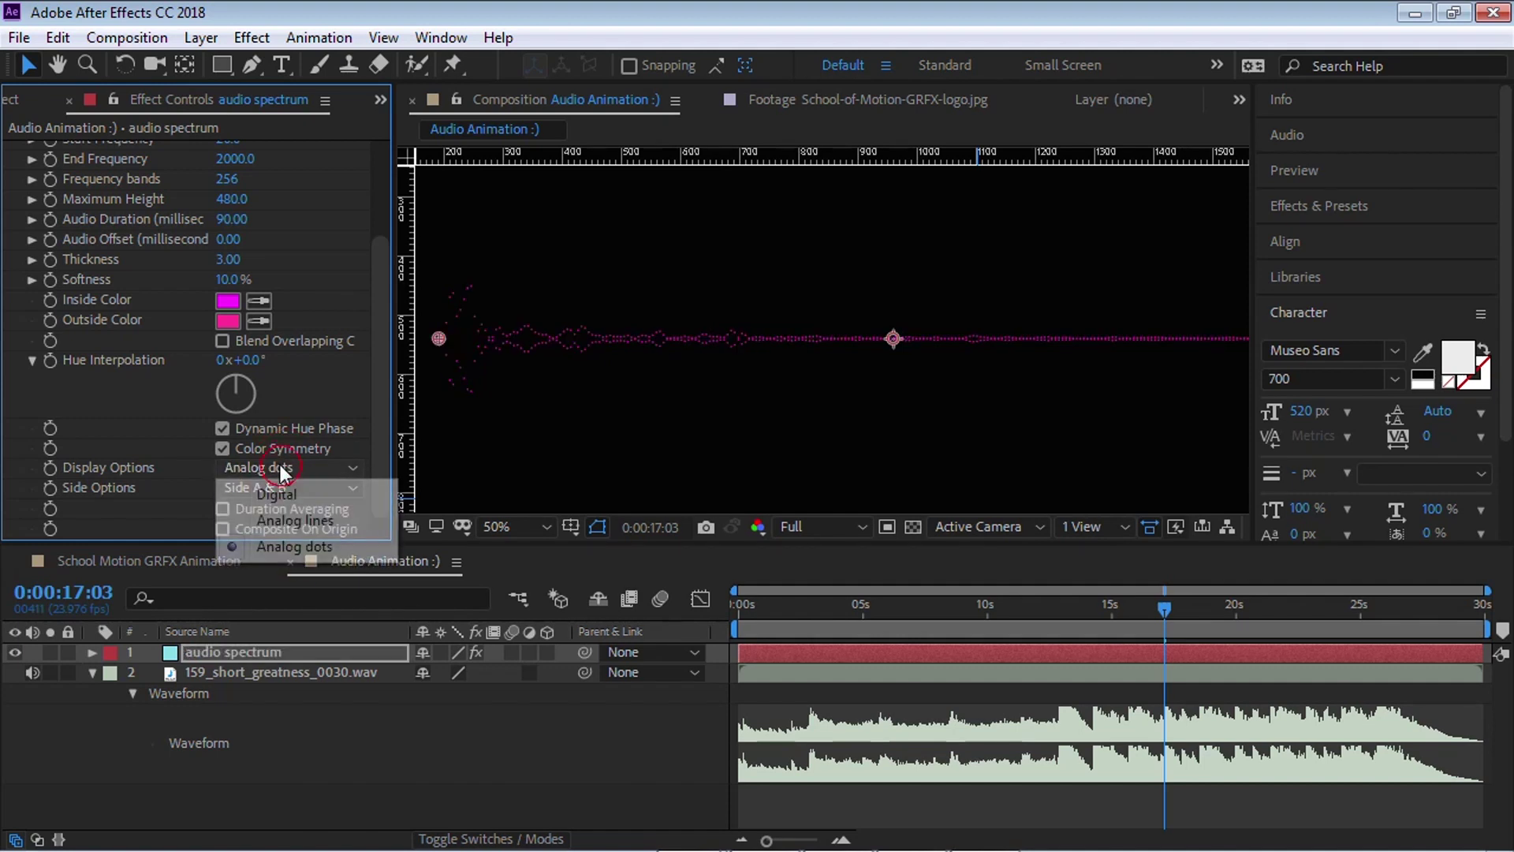
{"action": "left_click", "coordinate": [287, 518]}
{"action": "left_click", "coordinate": [276, 467]}
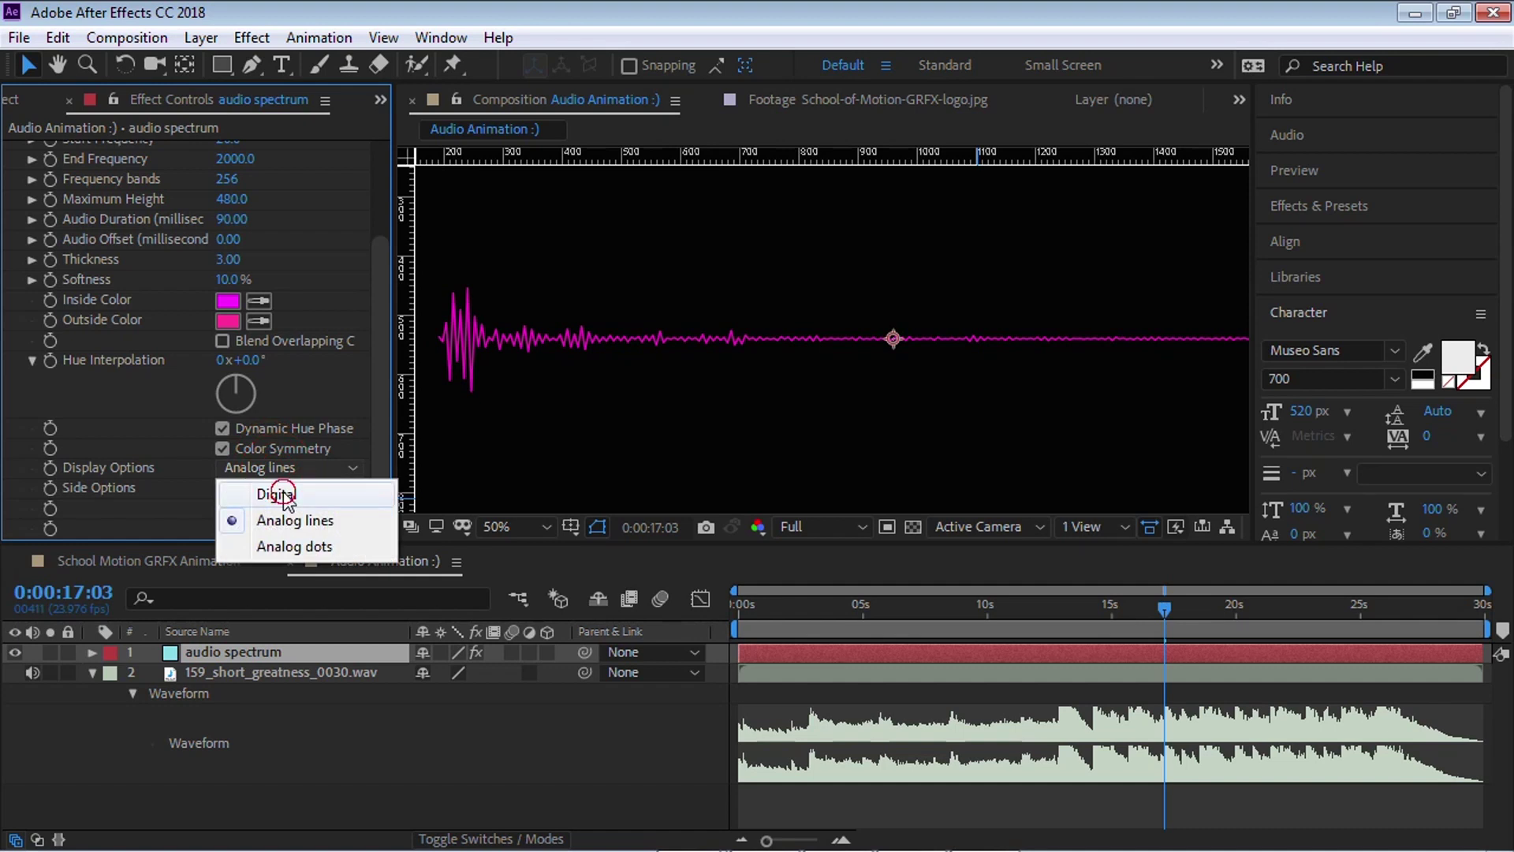
{"action": "left_click", "coordinate": [281, 493]}
Step: Try Side A and Side B only, then keep Side A & B
{"action": "left_click", "coordinate": [276, 486]}
{"action": "left_click", "coordinate": [287, 514]}
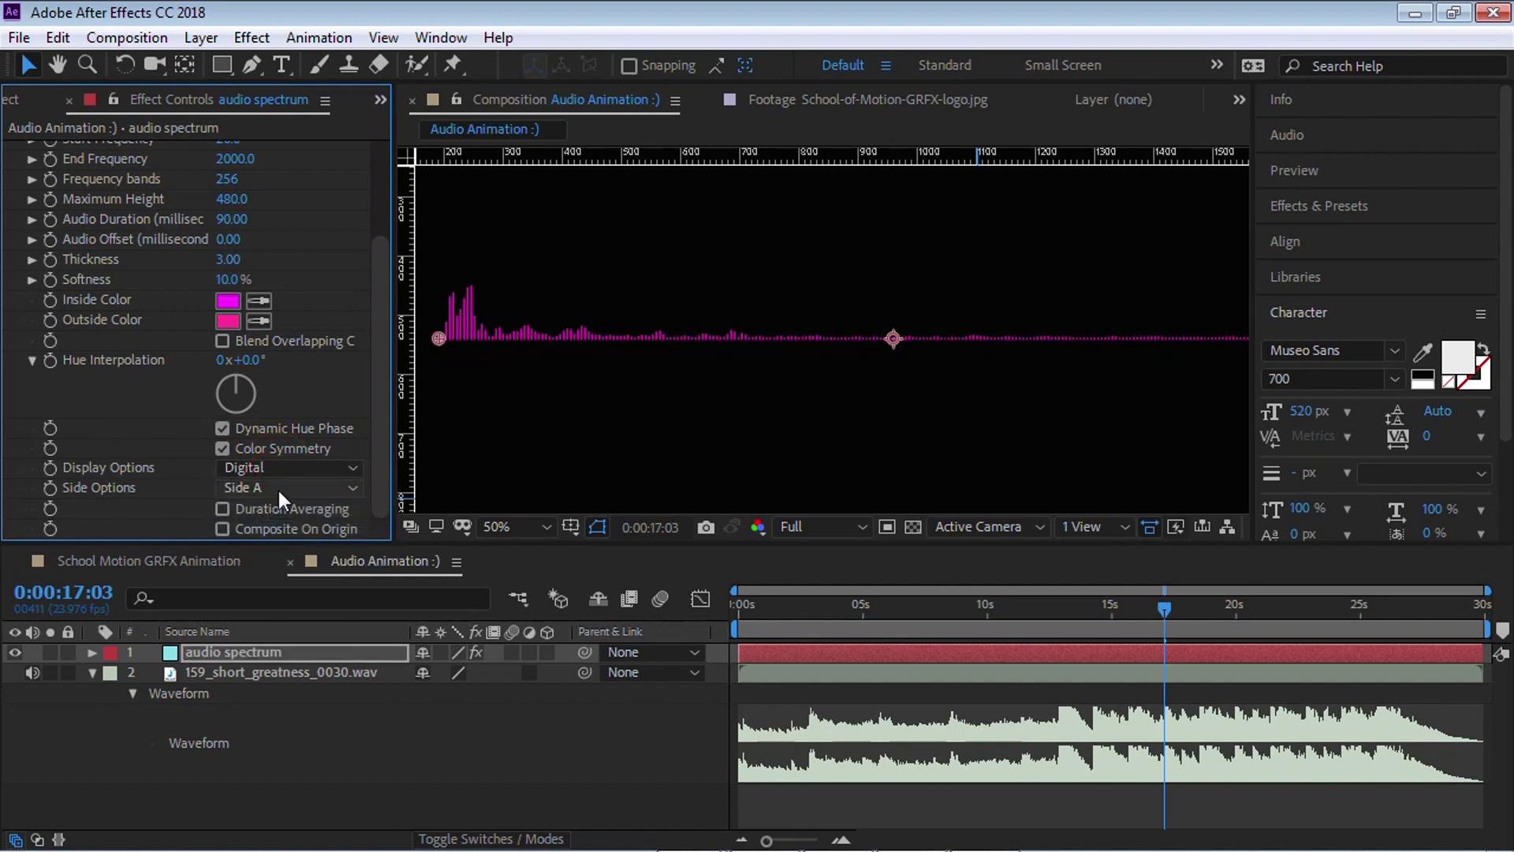
{"action": "left_click", "coordinate": [278, 489]}
{"action": "left_click", "coordinate": [279, 539]}
{"action": "left_click", "coordinate": [272, 490]}
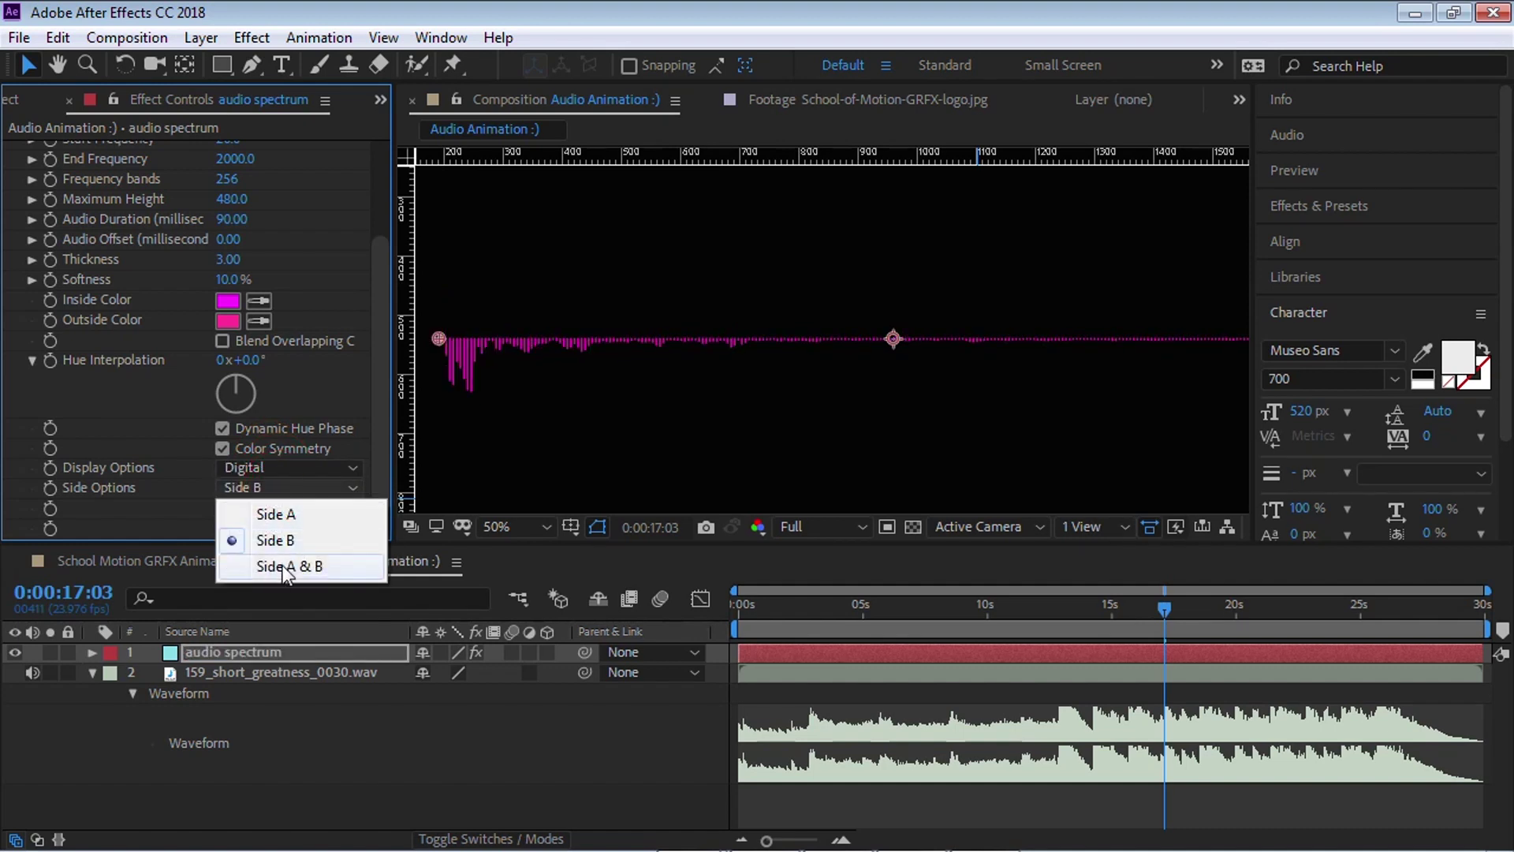
{"action": "left_click", "coordinate": [276, 561]}
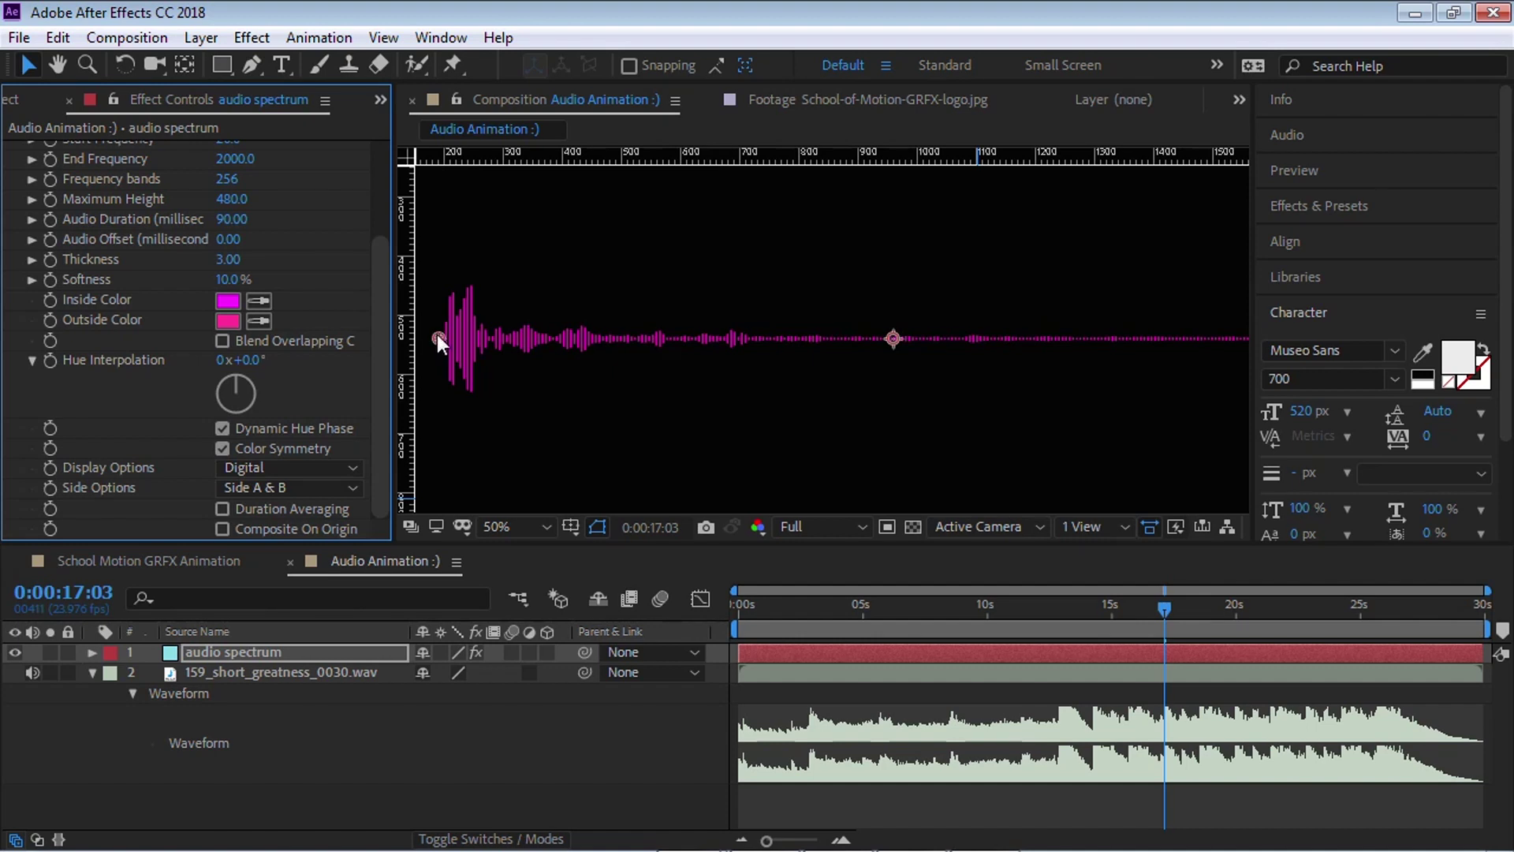
Step: Turn on Duration Averaging and preview the smoothed spectrum
{"action": "left_click", "coordinate": [222, 509]}
{"action": "key", "text": "space"}
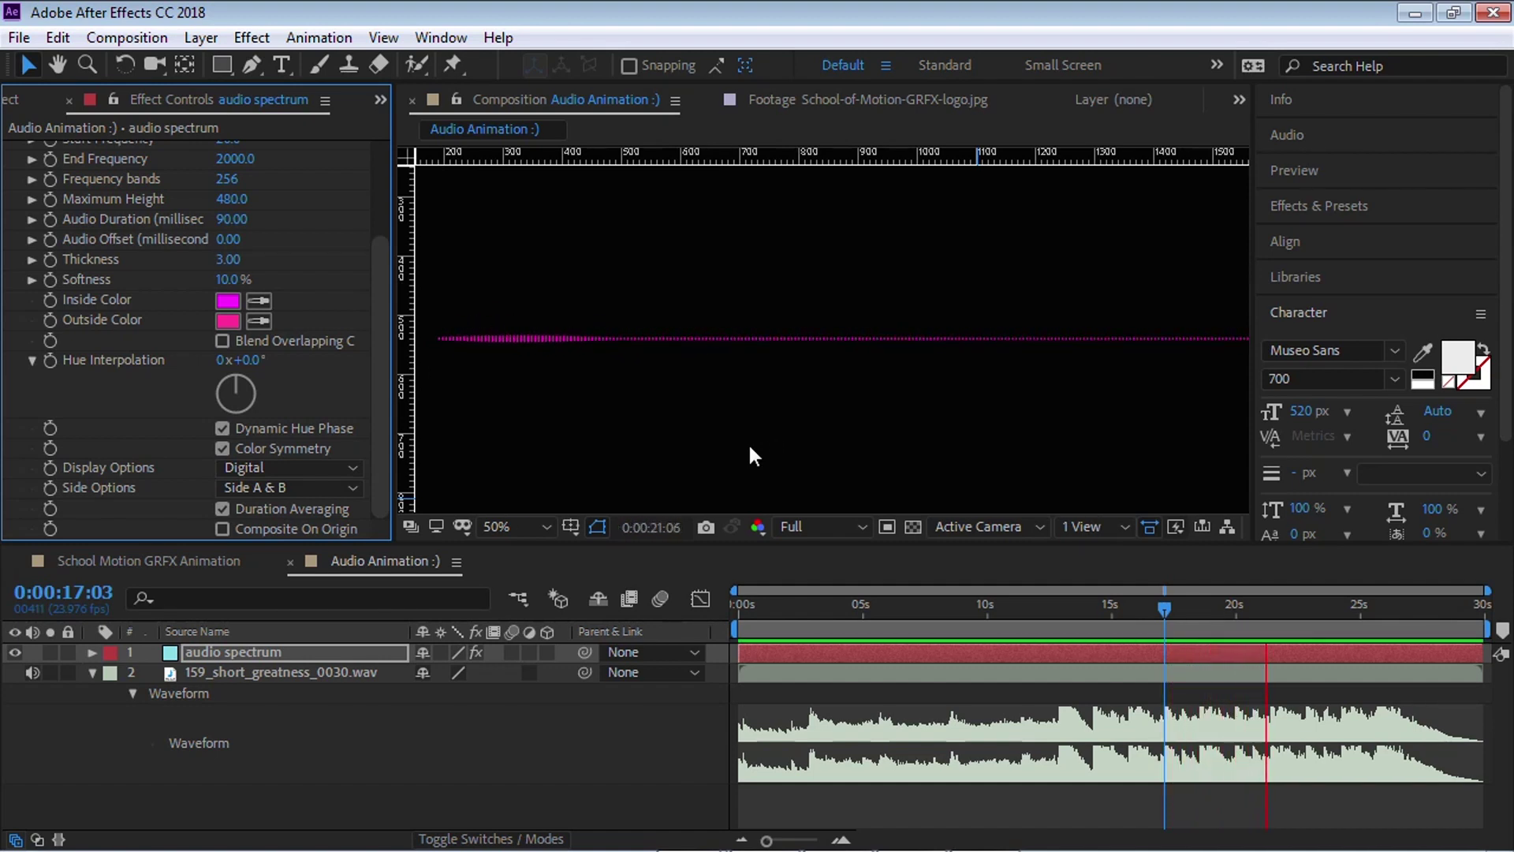
{"action": "key", "text": "space"}
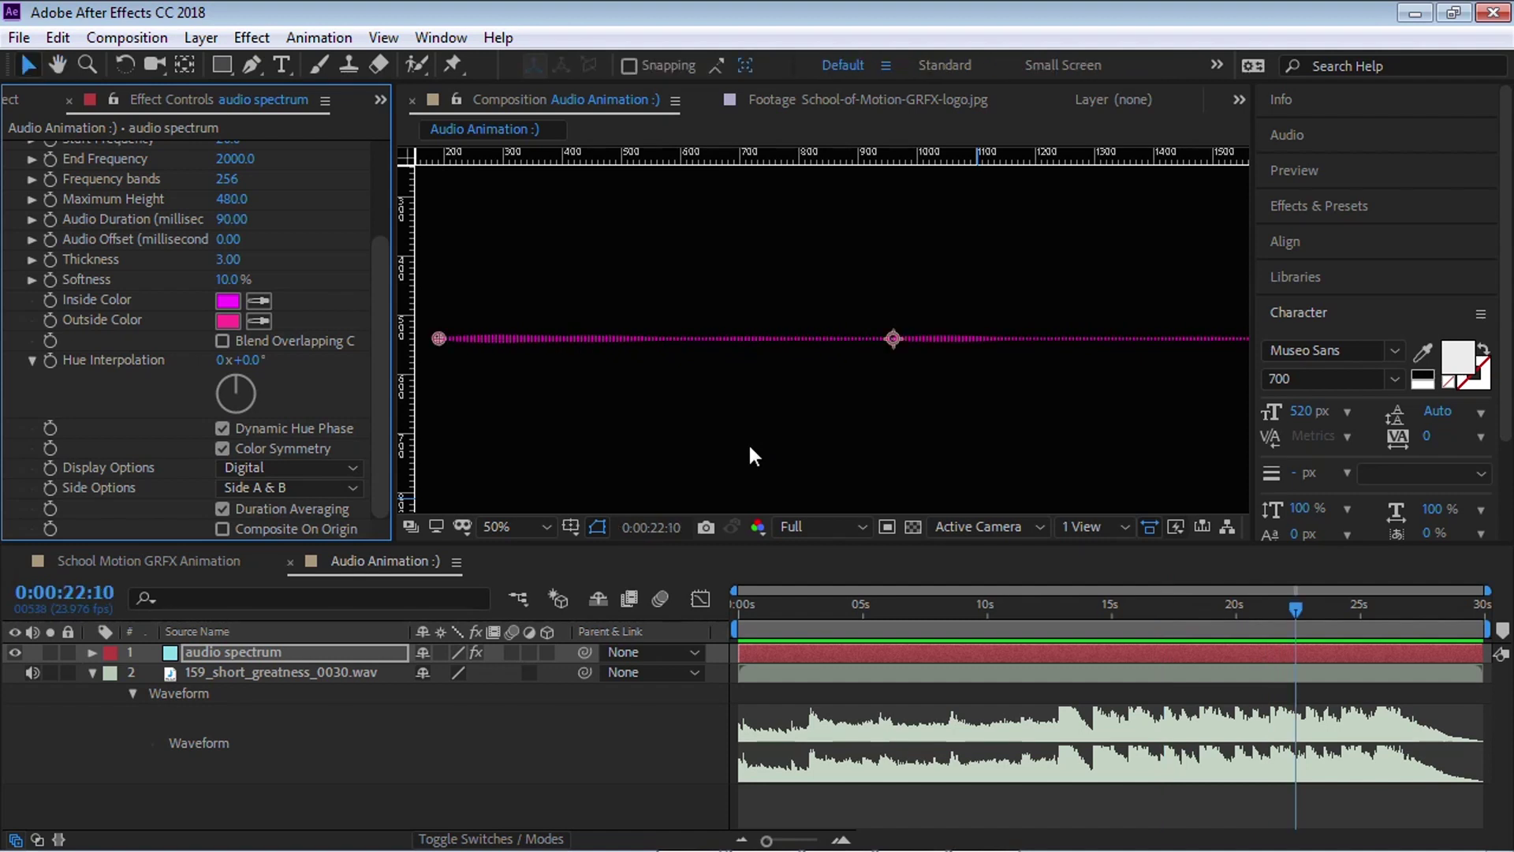
{"action": "left_click_drag", "start_coordinate": [383, 241], "coordinate": [391, 166]}
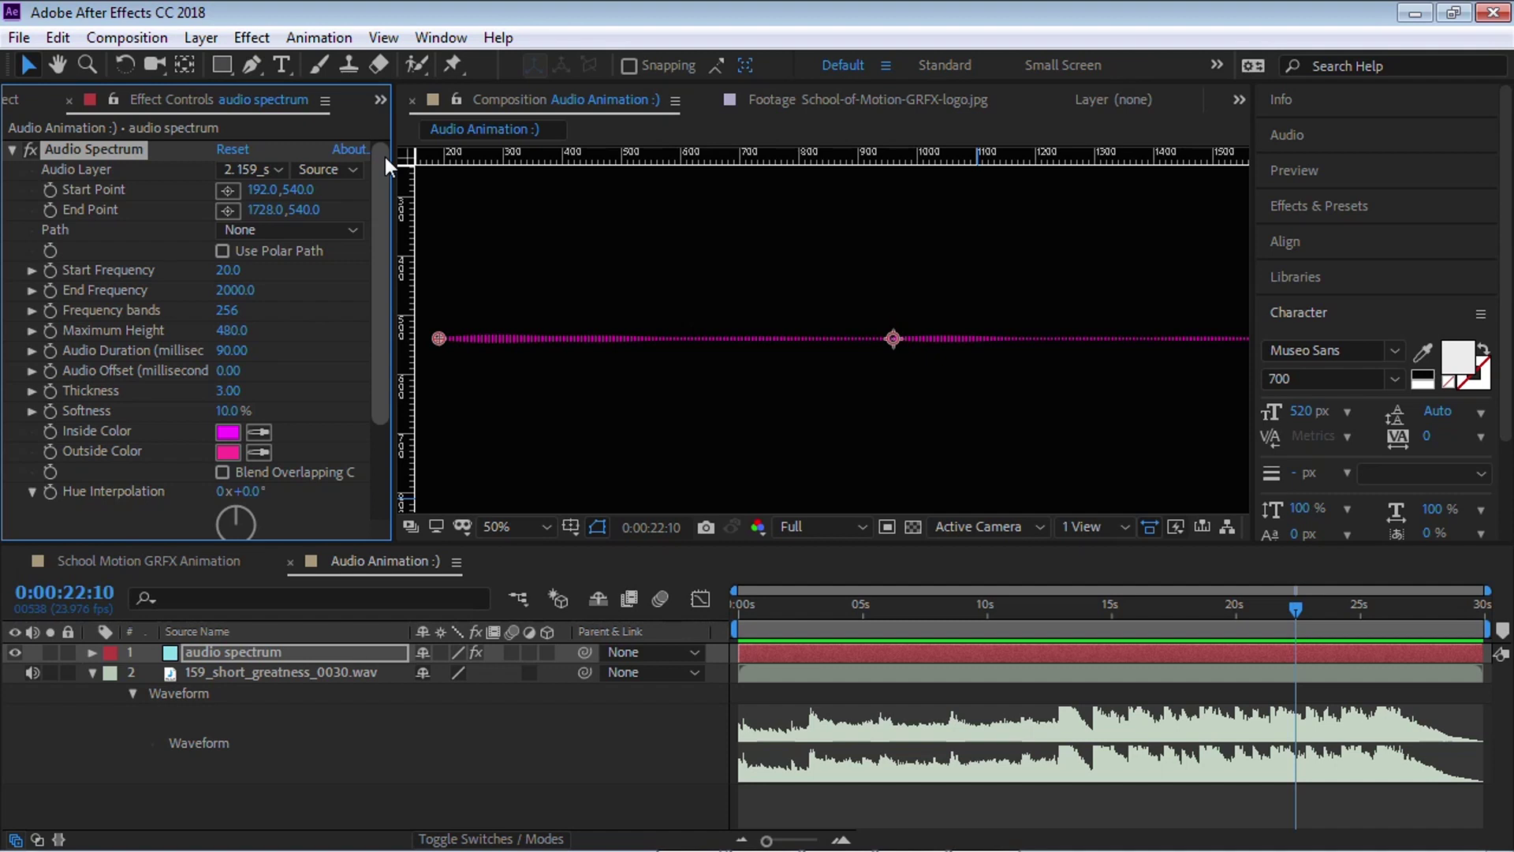
Step: Drag nike logo.jpg from the Assets folder into the timeline above the audio spectrum layer
{"action": "left_click", "coordinate": [17, 101]}
{"action": "left_click", "coordinate": [12, 336]}
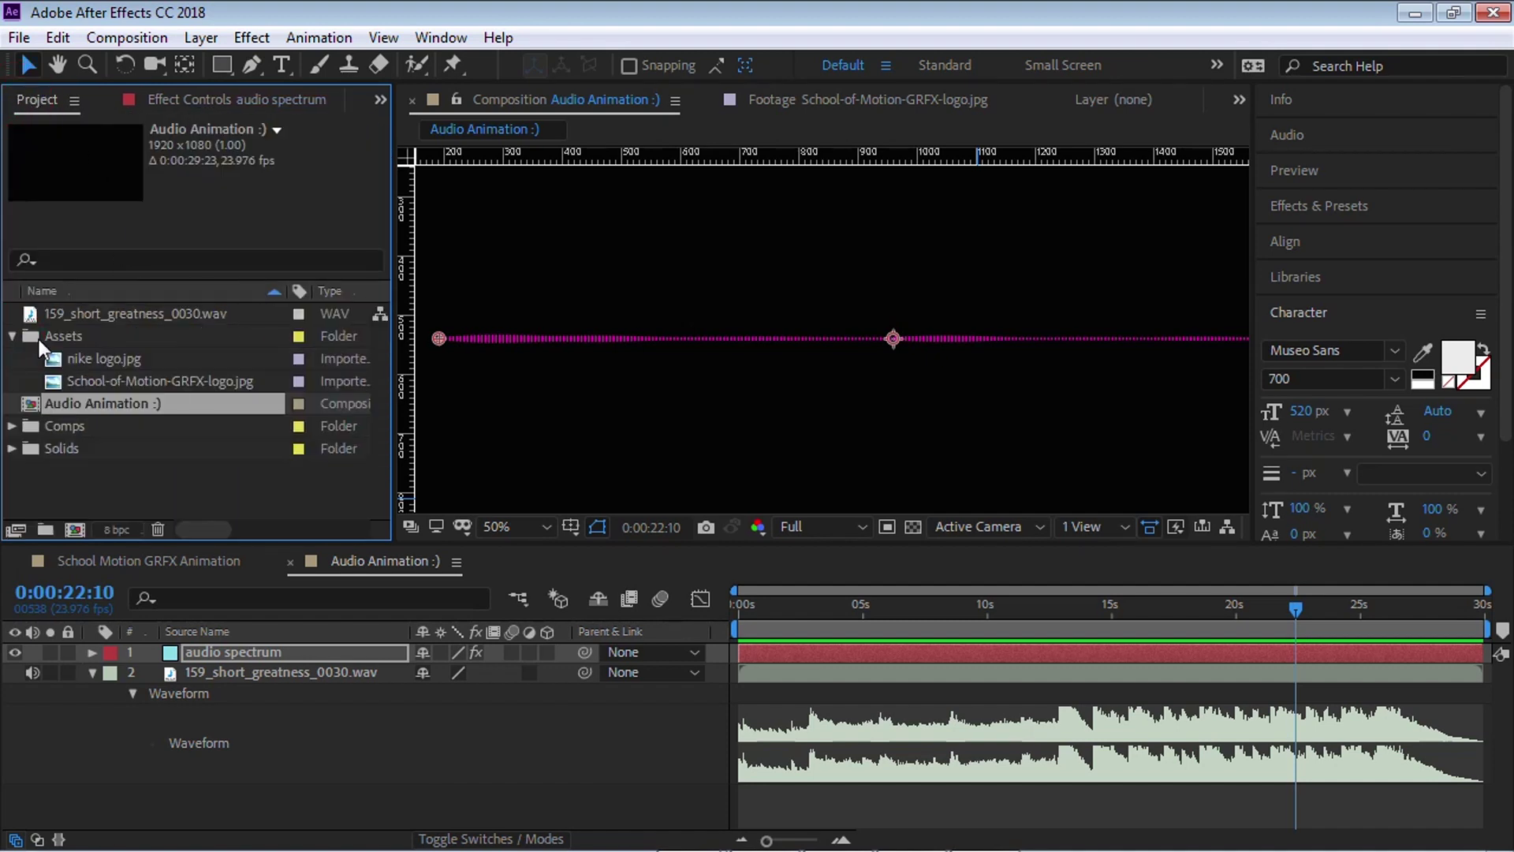
{"action": "left_click", "coordinate": [79, 359]}
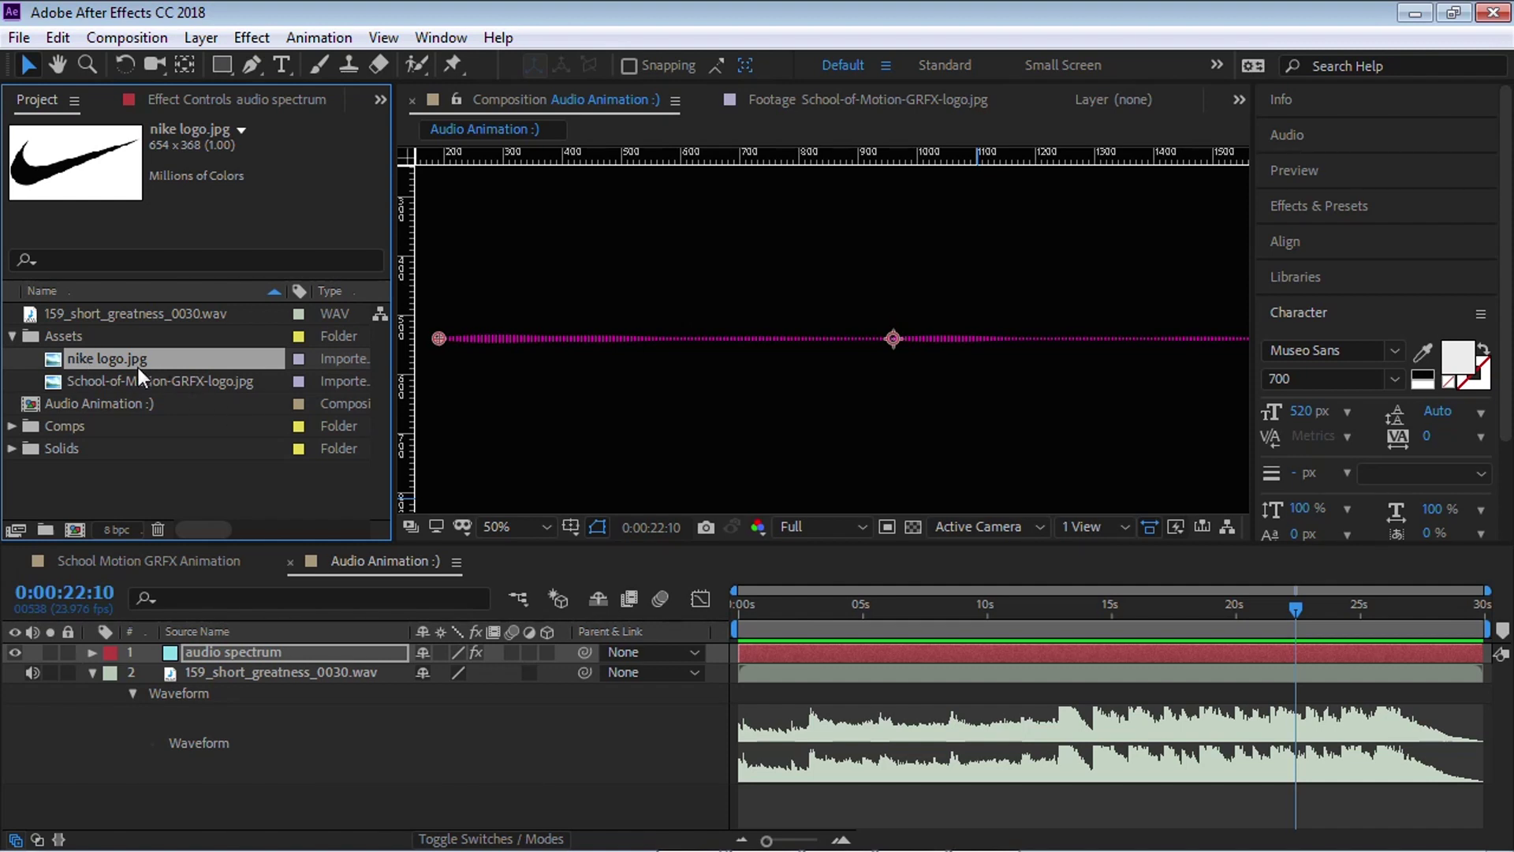
{"action": "left_click_drag", "start_coordinate": [139, 368], "coordinate": [323, 650]}
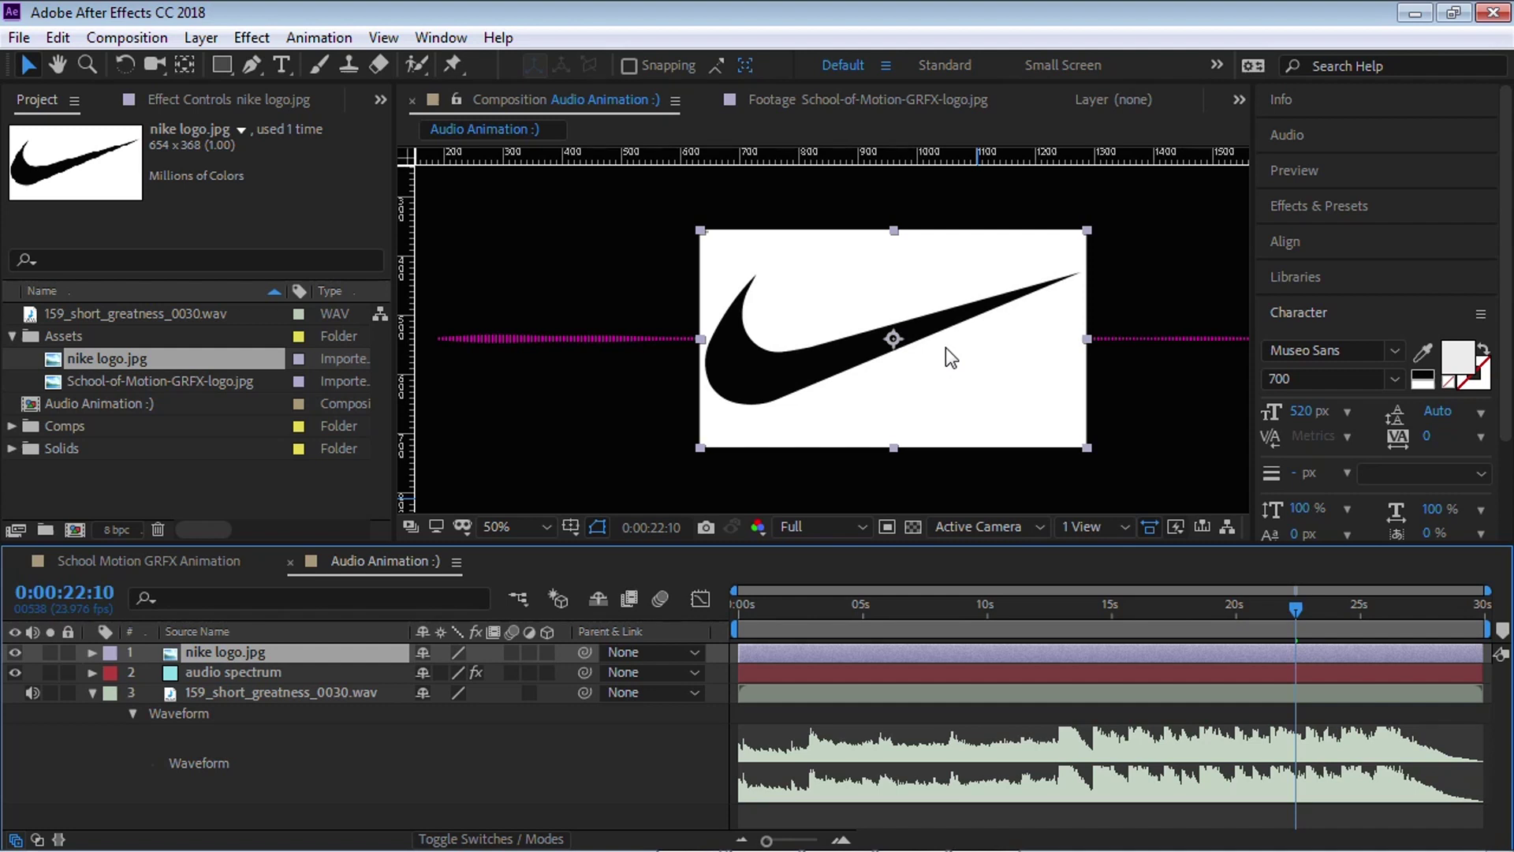
Step: Auto-trace the Nike logo into mask paths using the Luminance channel
{"action": "left_click", "coordinate": [200, 38]}
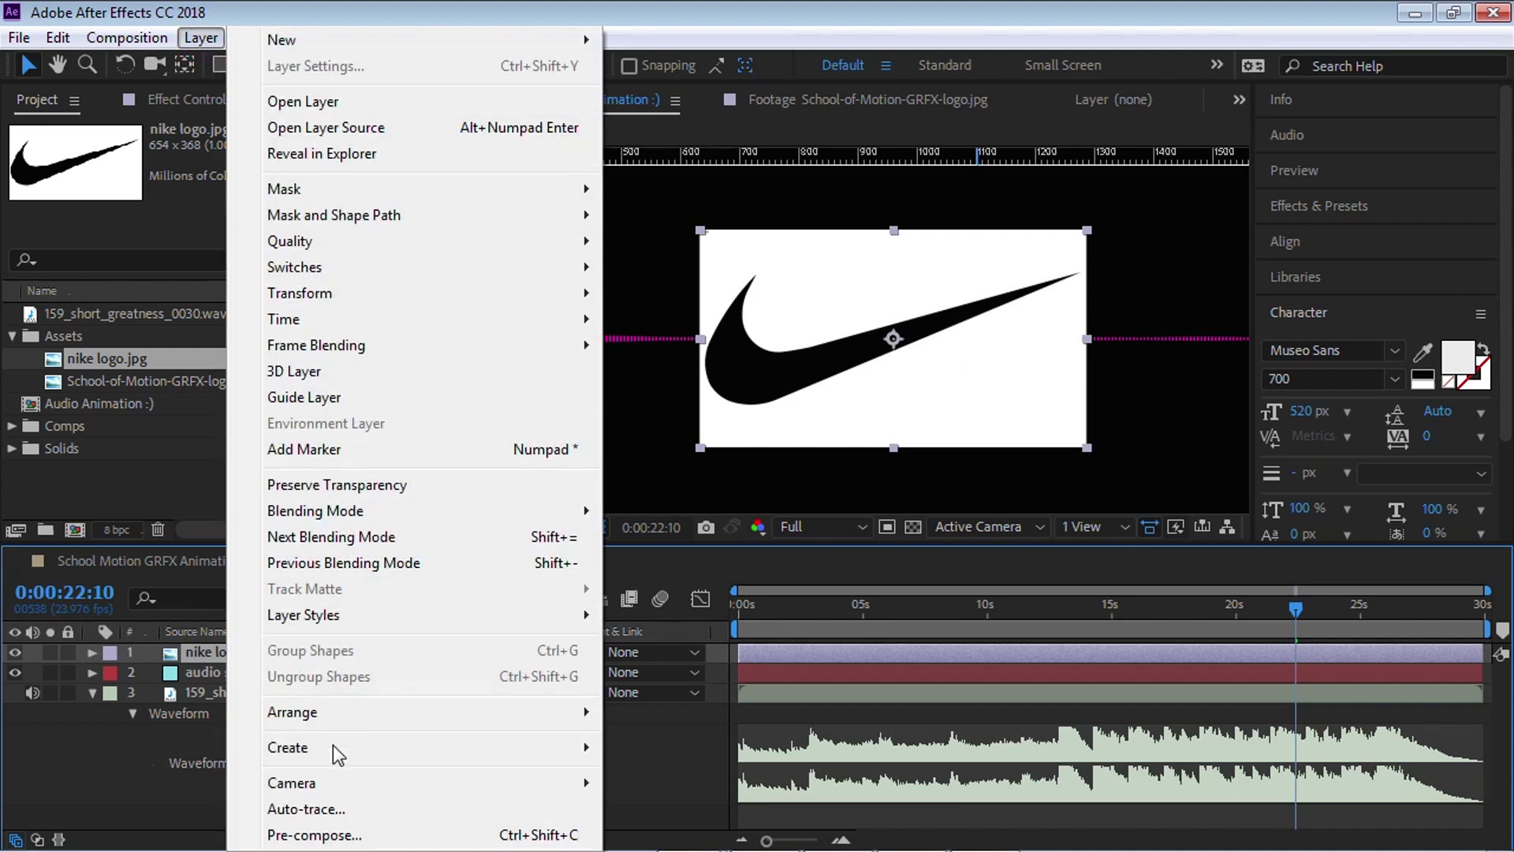
{"action": "left_click", "coordinate": [350, 813]}
{"action": "left_click", "coordinate": [434, 442]}
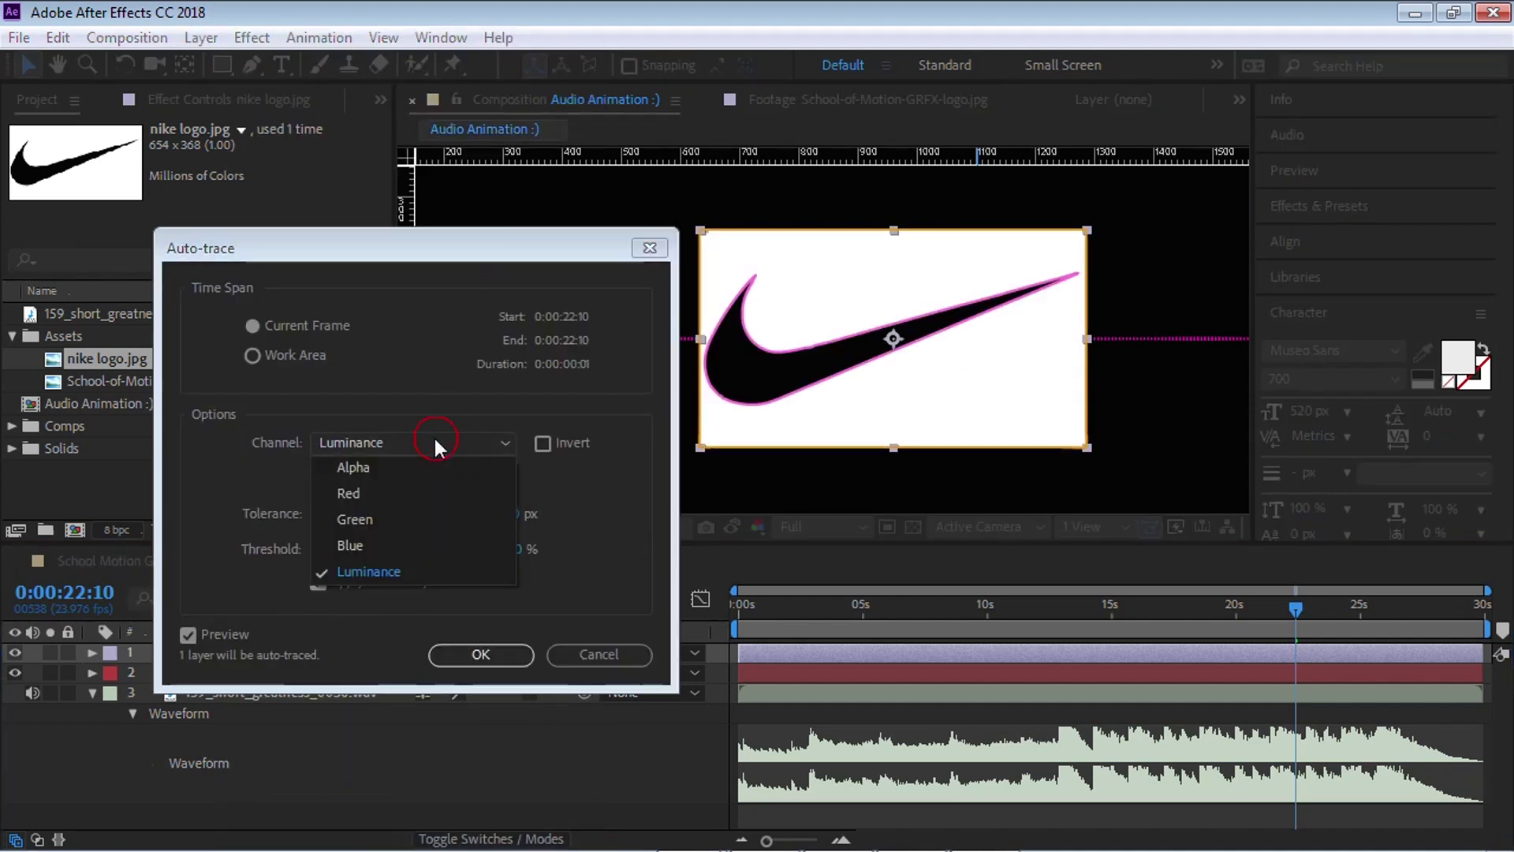
{"action": "left_click", "coordinate": [382, 570]}
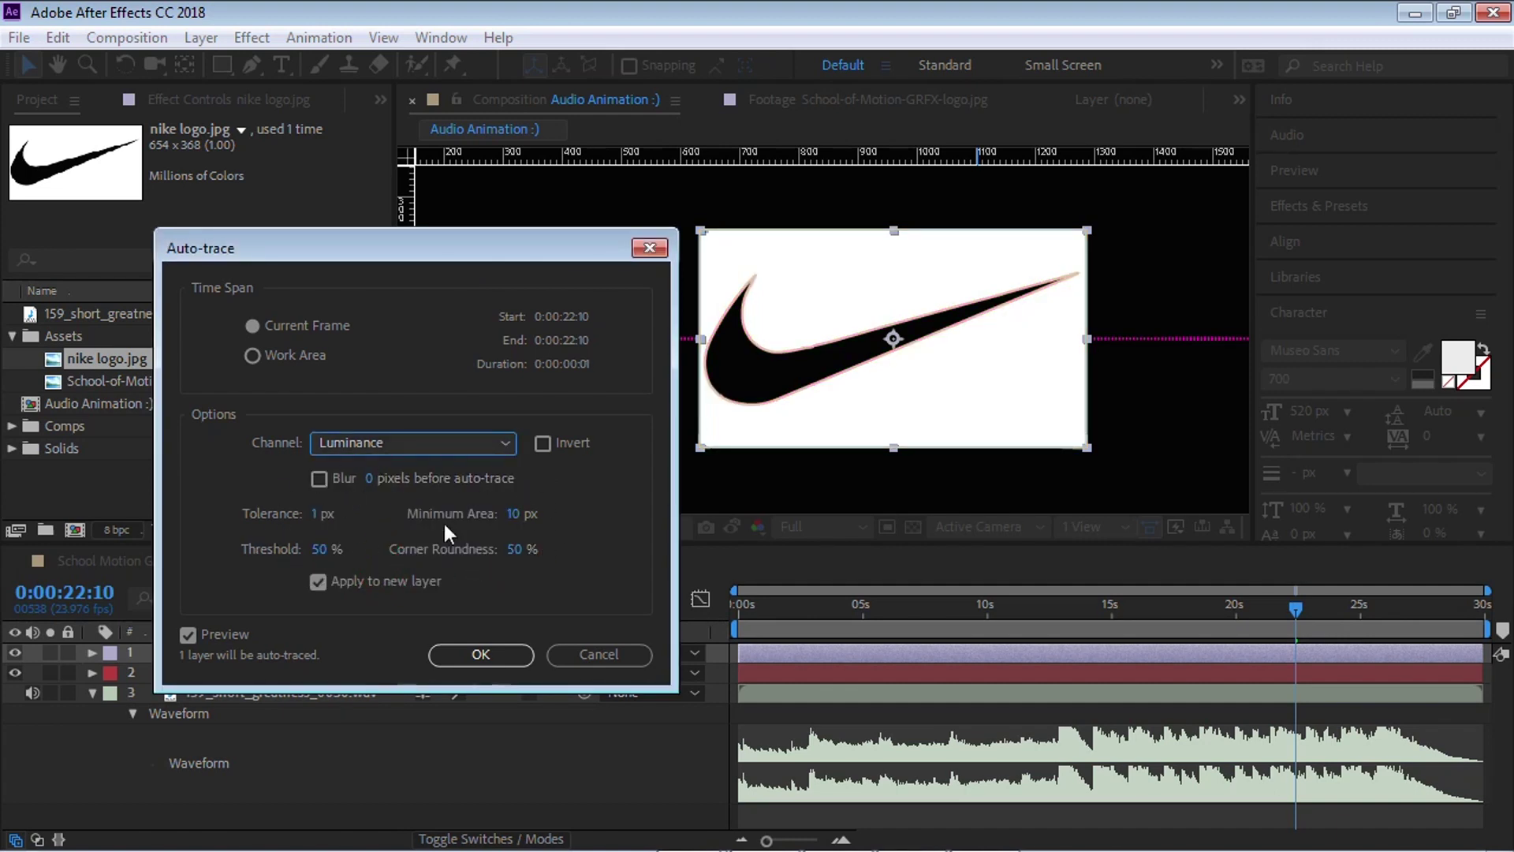
{"action": "left_click", "coordinate": [318, 582]}
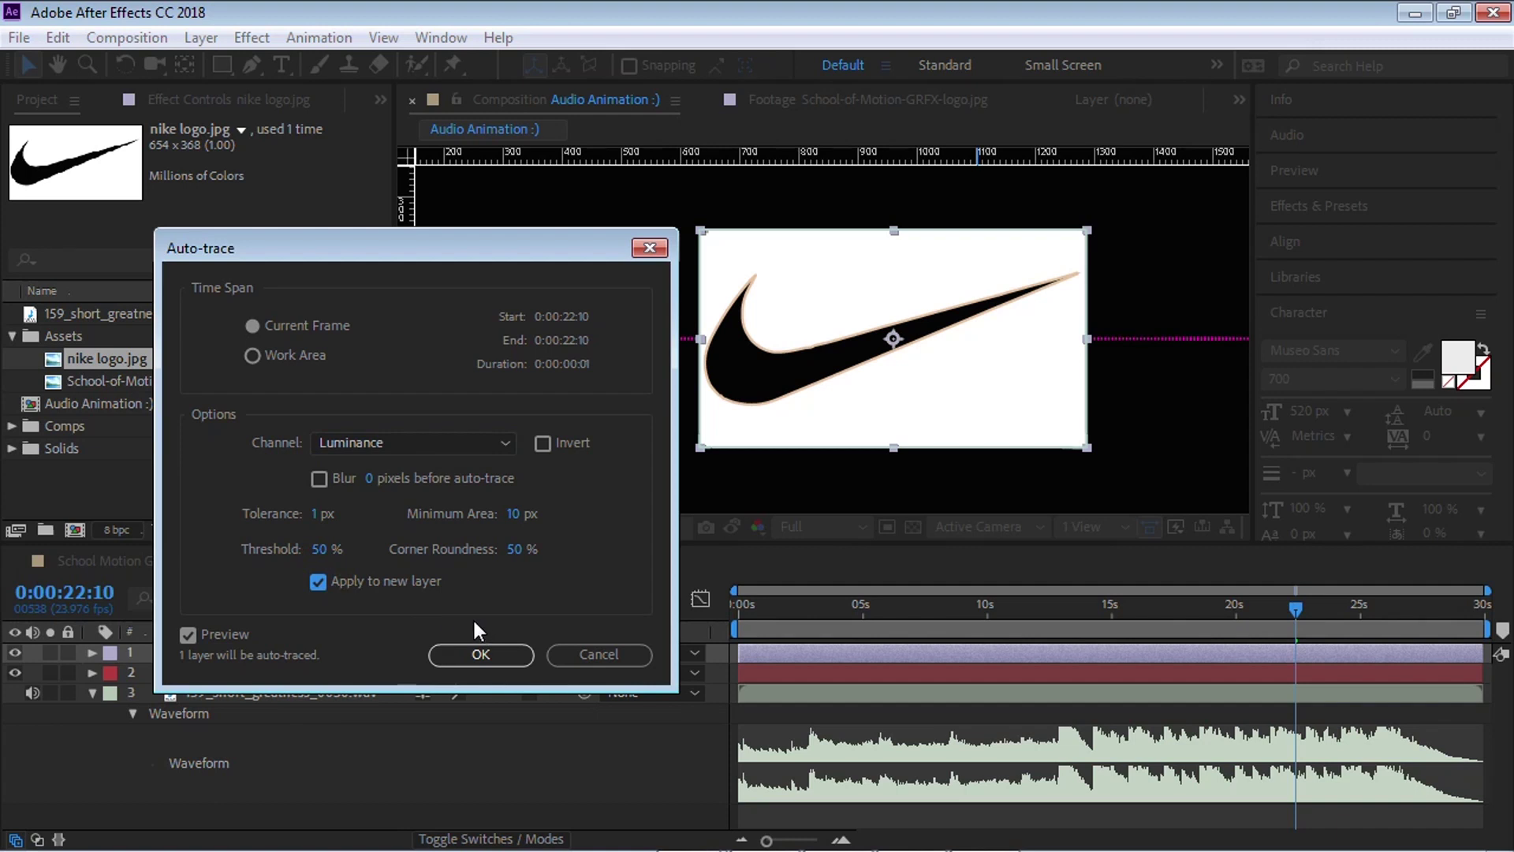
{"action": "left_click", "coordinate": [480, 654]}
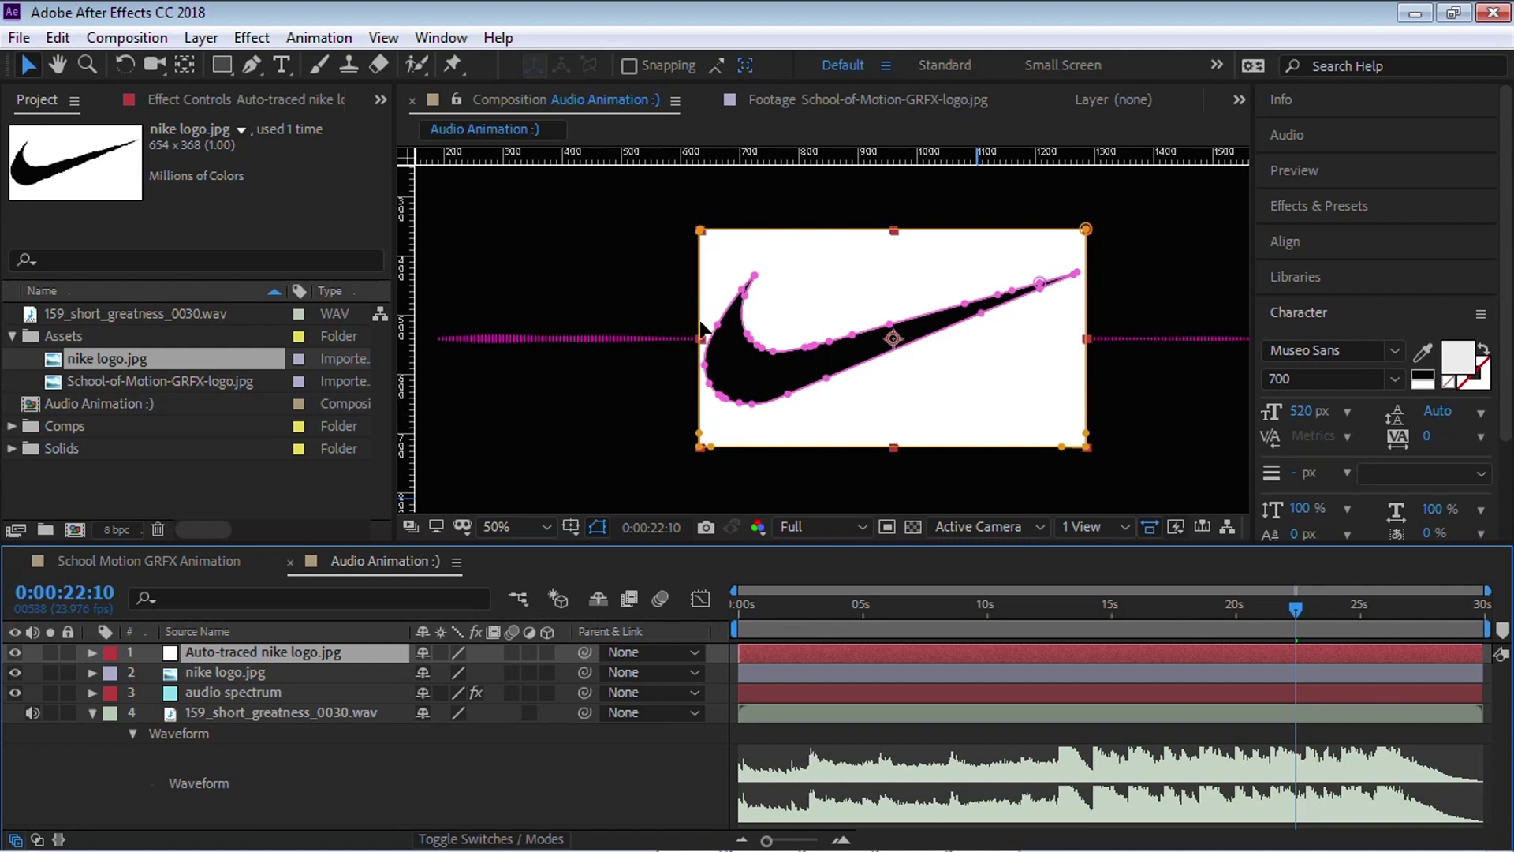
Step: Delete Mask 1, keep the swoosh mask, and delete the auto-traced layer
{"action": "key", "text": "m"}
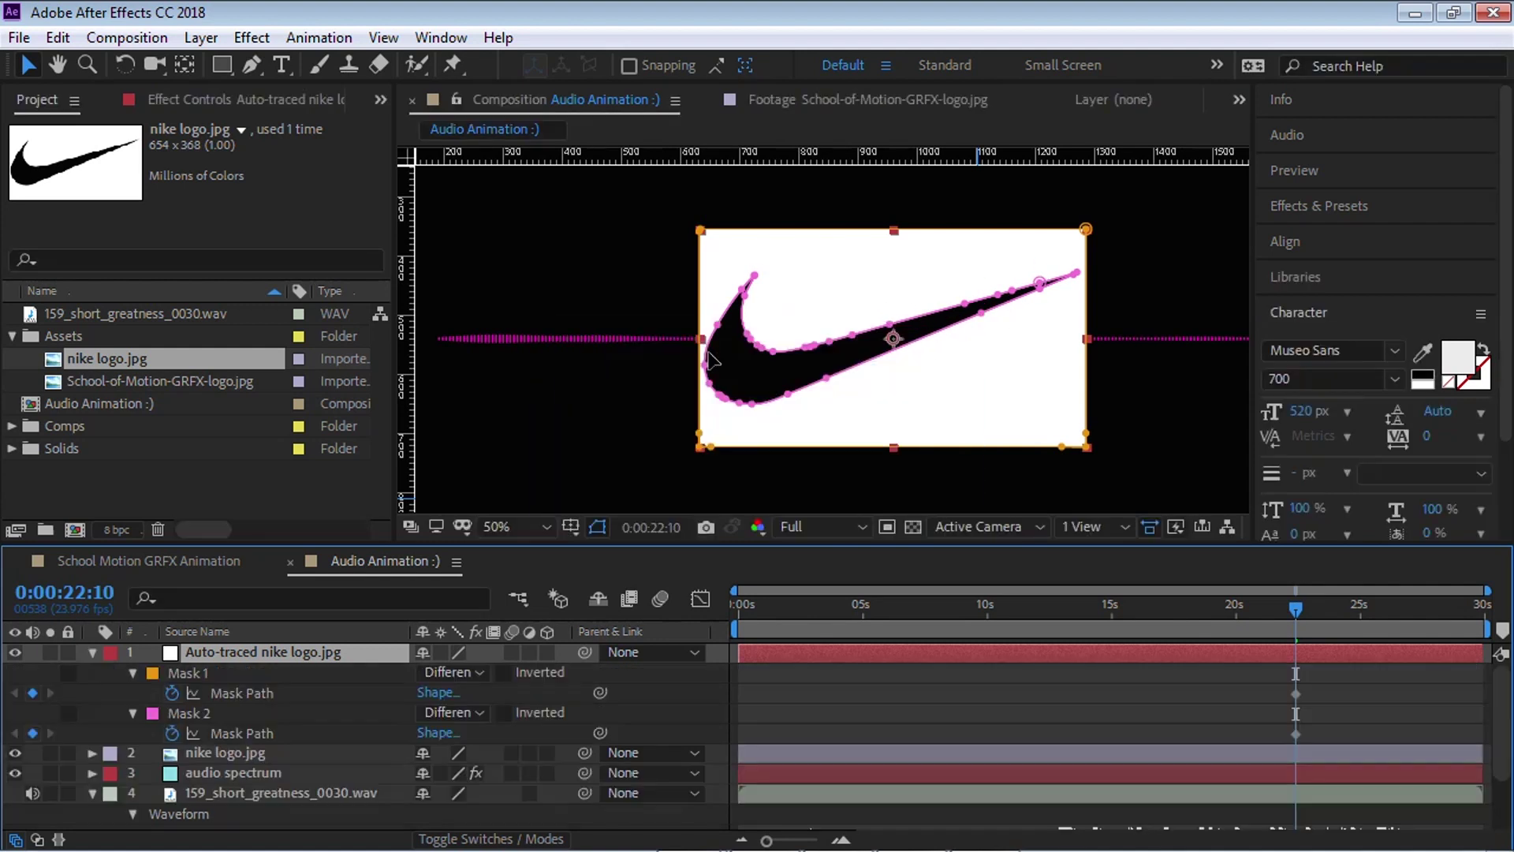
{"action": "left_click", "coordinate": [203, 666]}
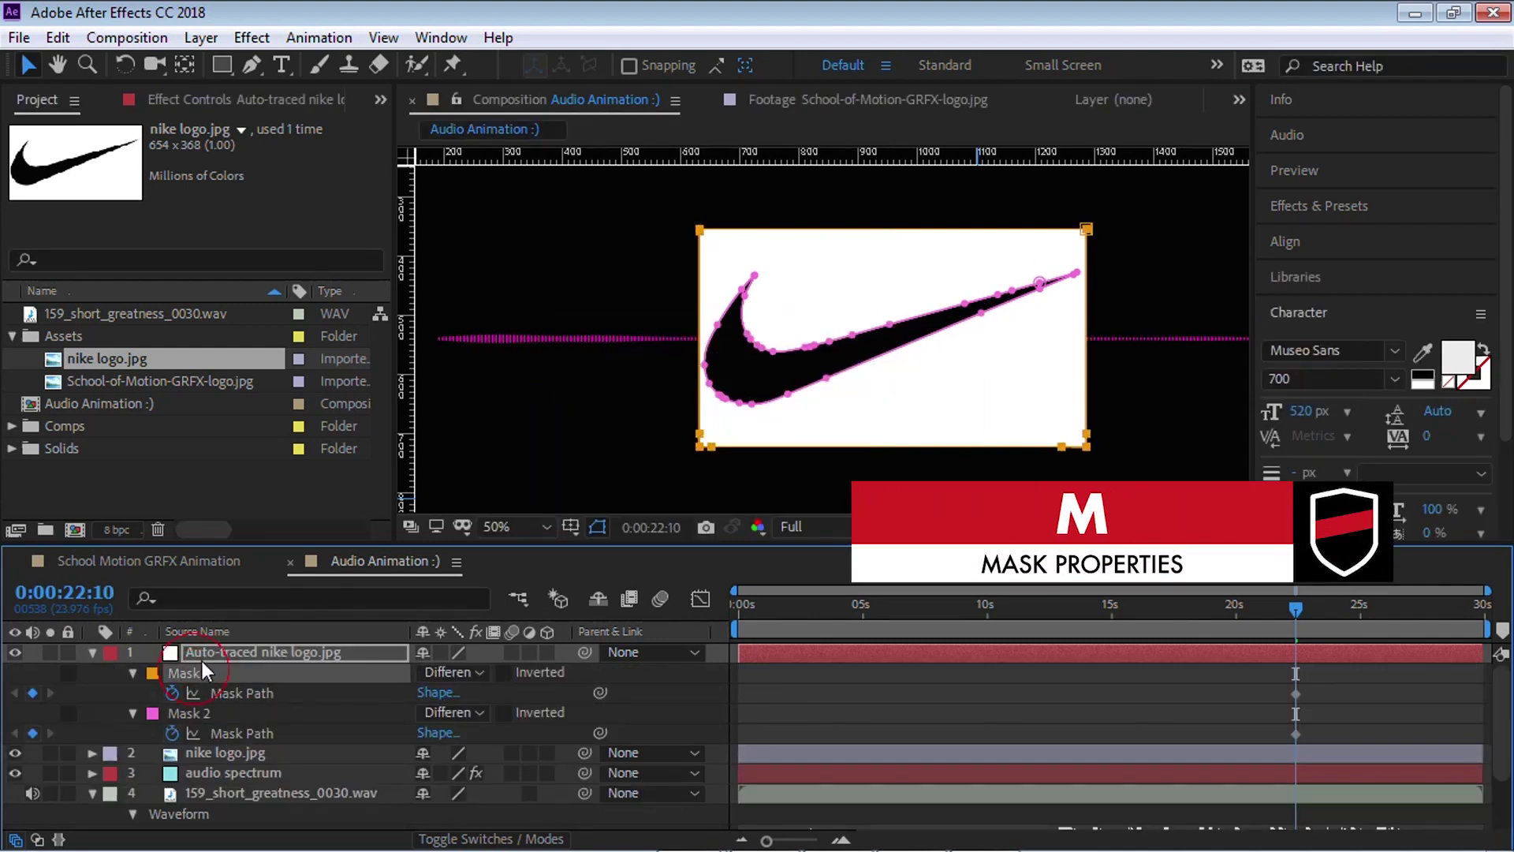
{"action": "key", "text": "Delete"}
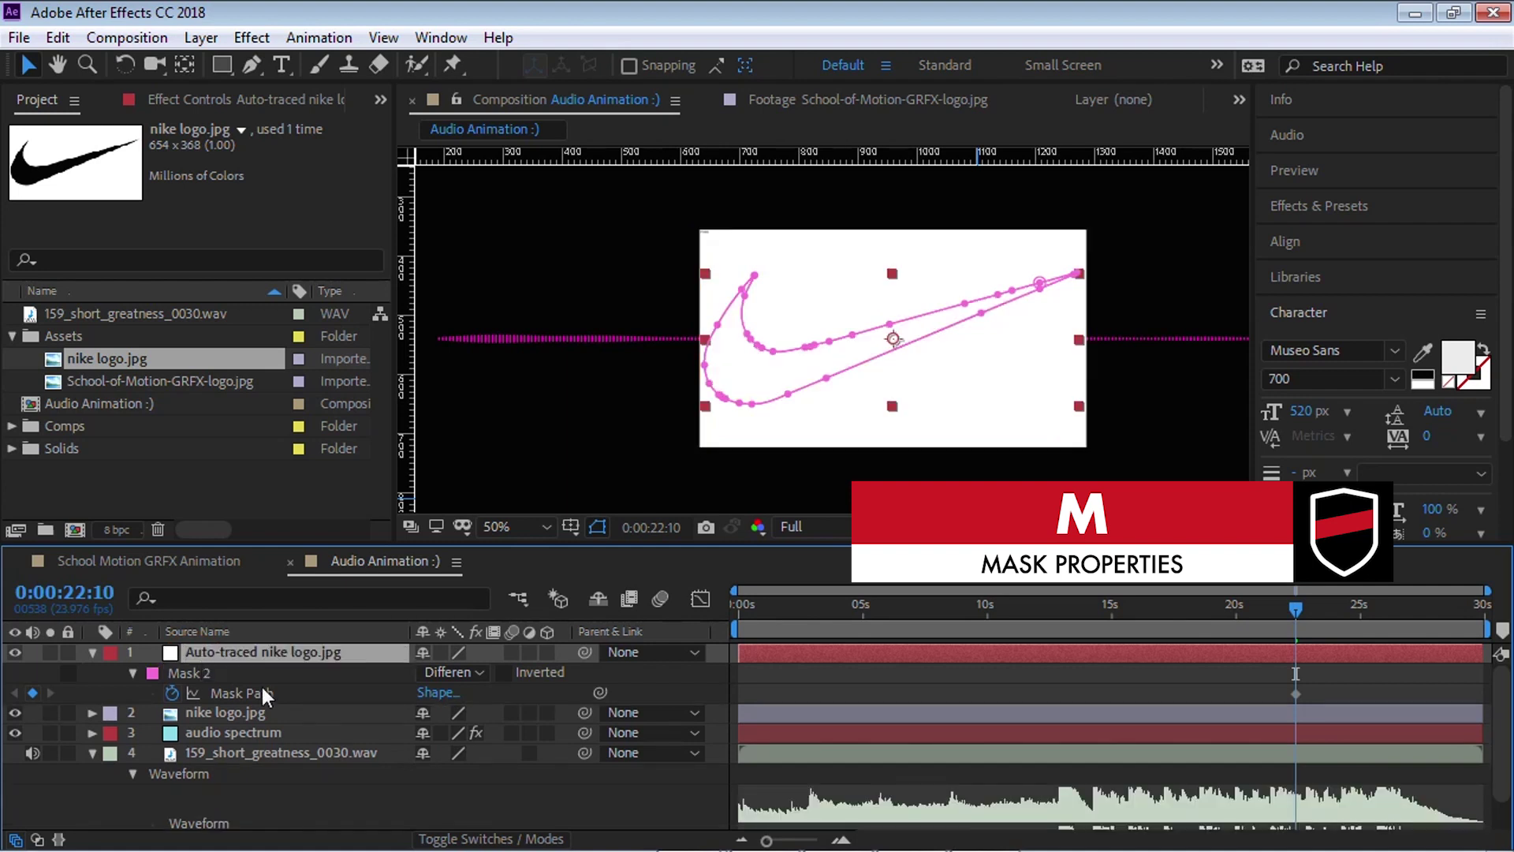
{"action": "left_click", "coordinate": [200, 673]}
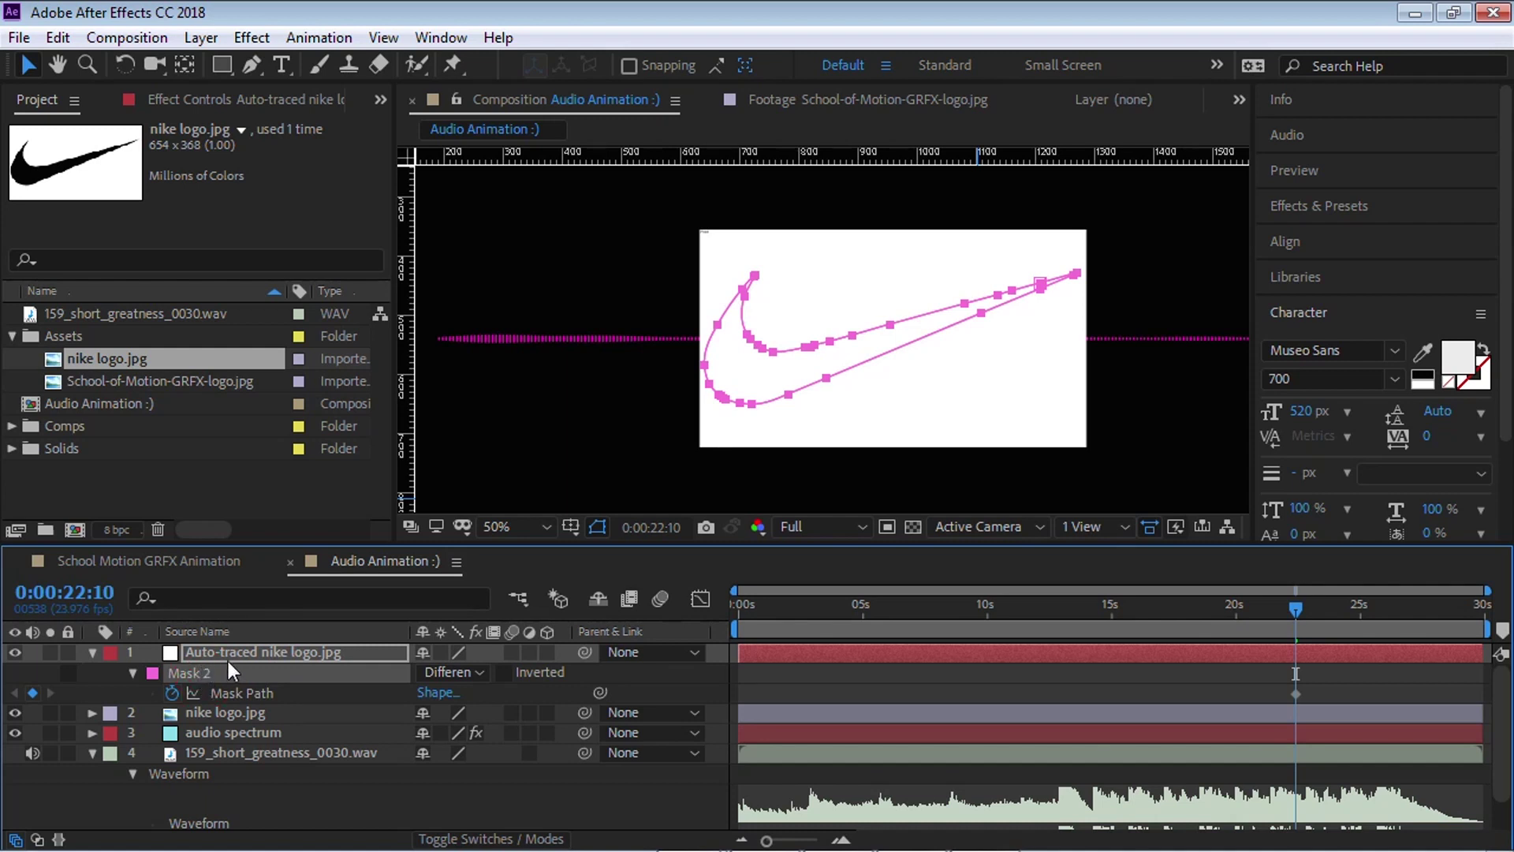
{"action": "left_click", "coordinate": [247, 652]}
{"action": "key", "text": "Delete"}
Step: Delete the nike logo.jpg layer and paste the swoosh mask onto the audio spectrum solid
{"action": "left_click", "coordinate": [249, 651]}
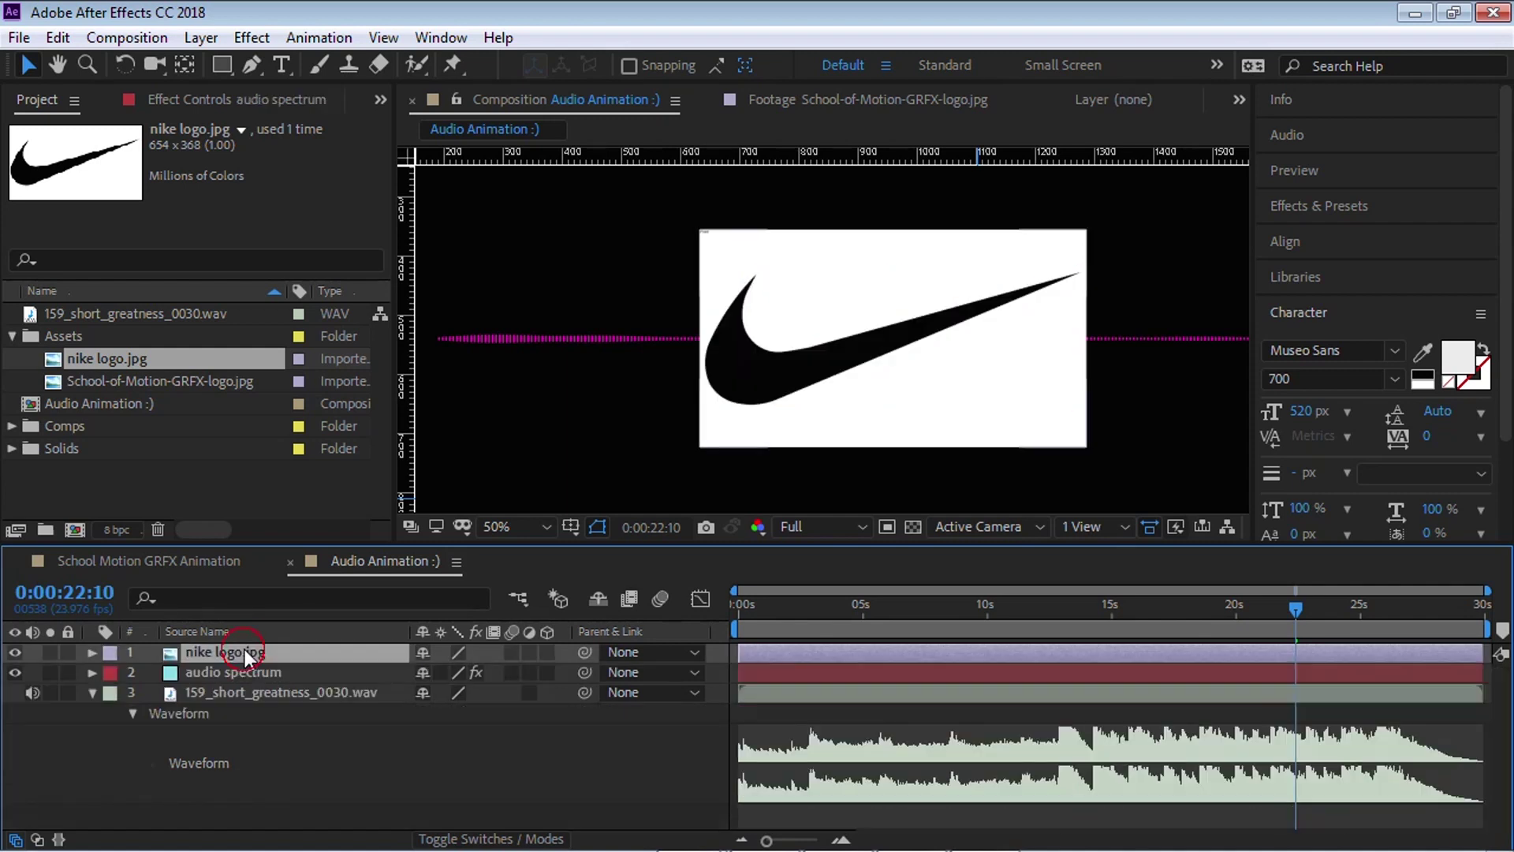
{"action": "key", "text": "Delete"}
{"action": "left_click", "coordinate": [247, 653]}
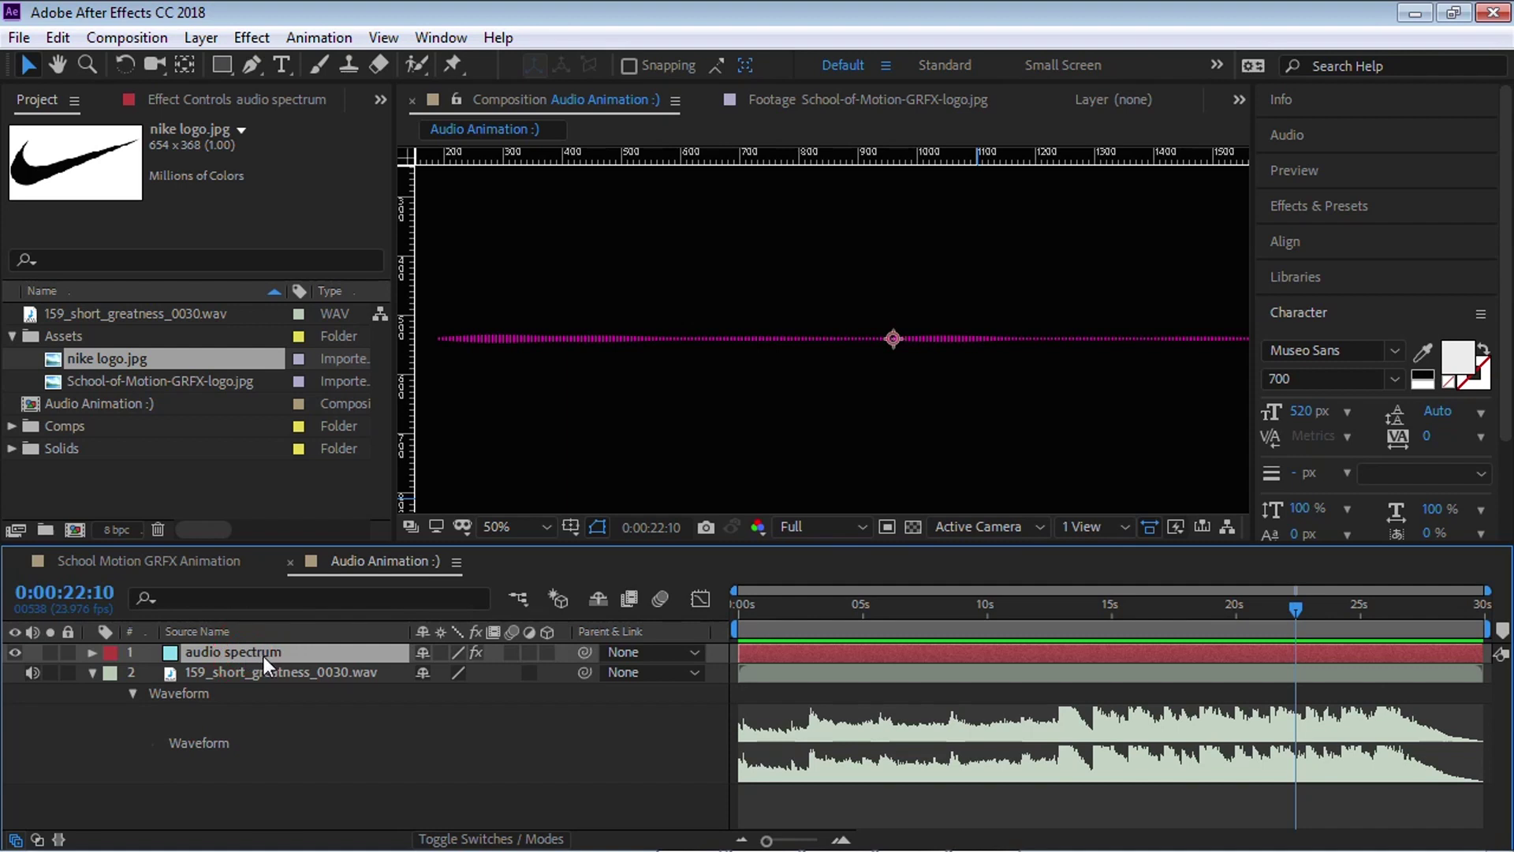
{"action": "key", "text": "Return"}
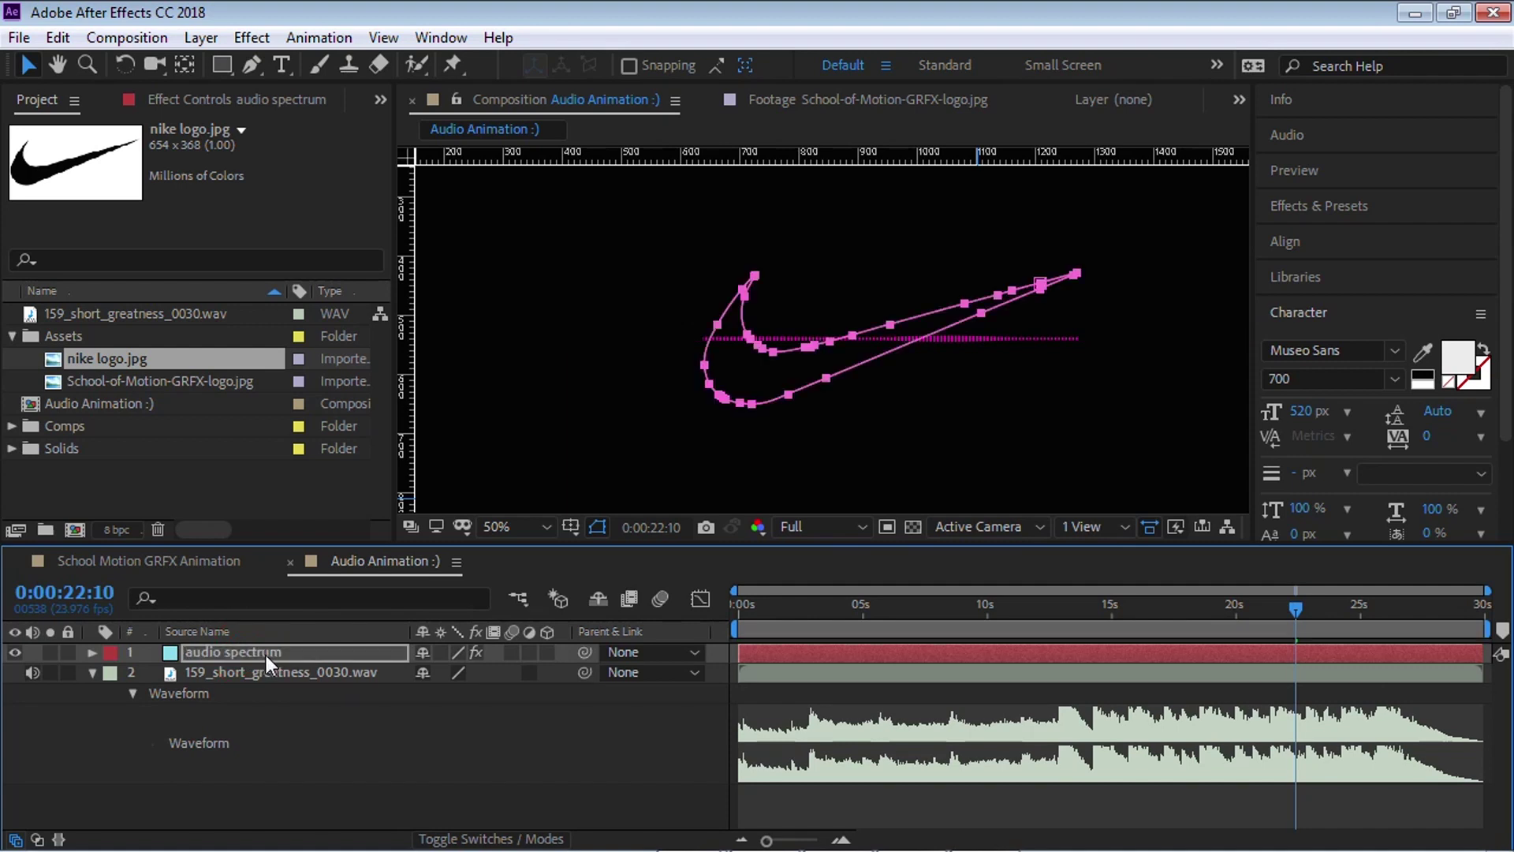
Step: Set the pasted mask's mode to None and rename it 'Nike Mask'
{"action": "key", "text": "m"}
{"action": "left_click", "coordinate": [460, 672]}
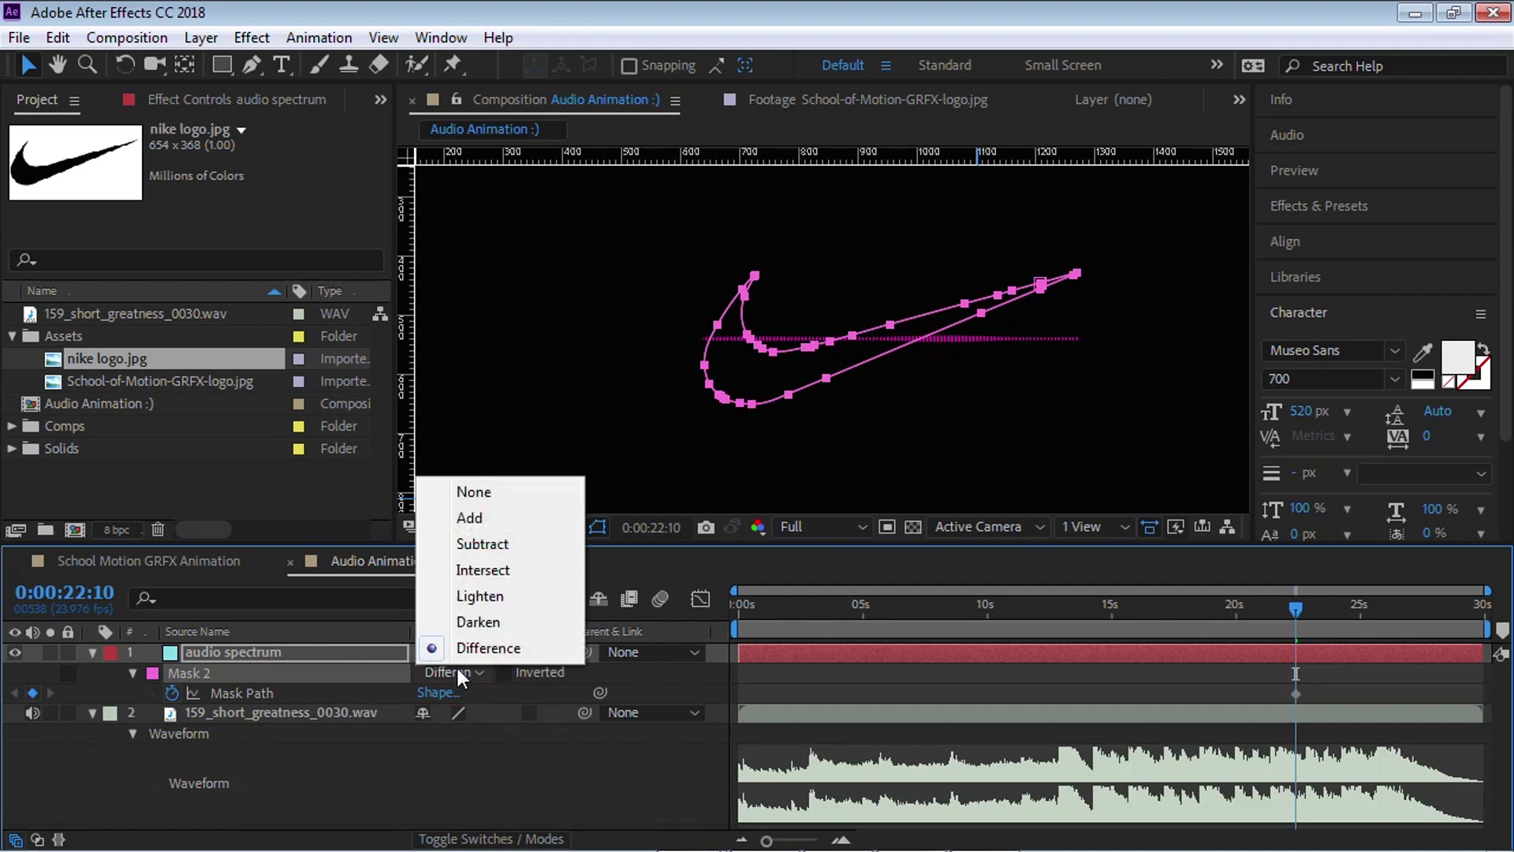
{"action": "left_click", "coordinate": [497, 493]}
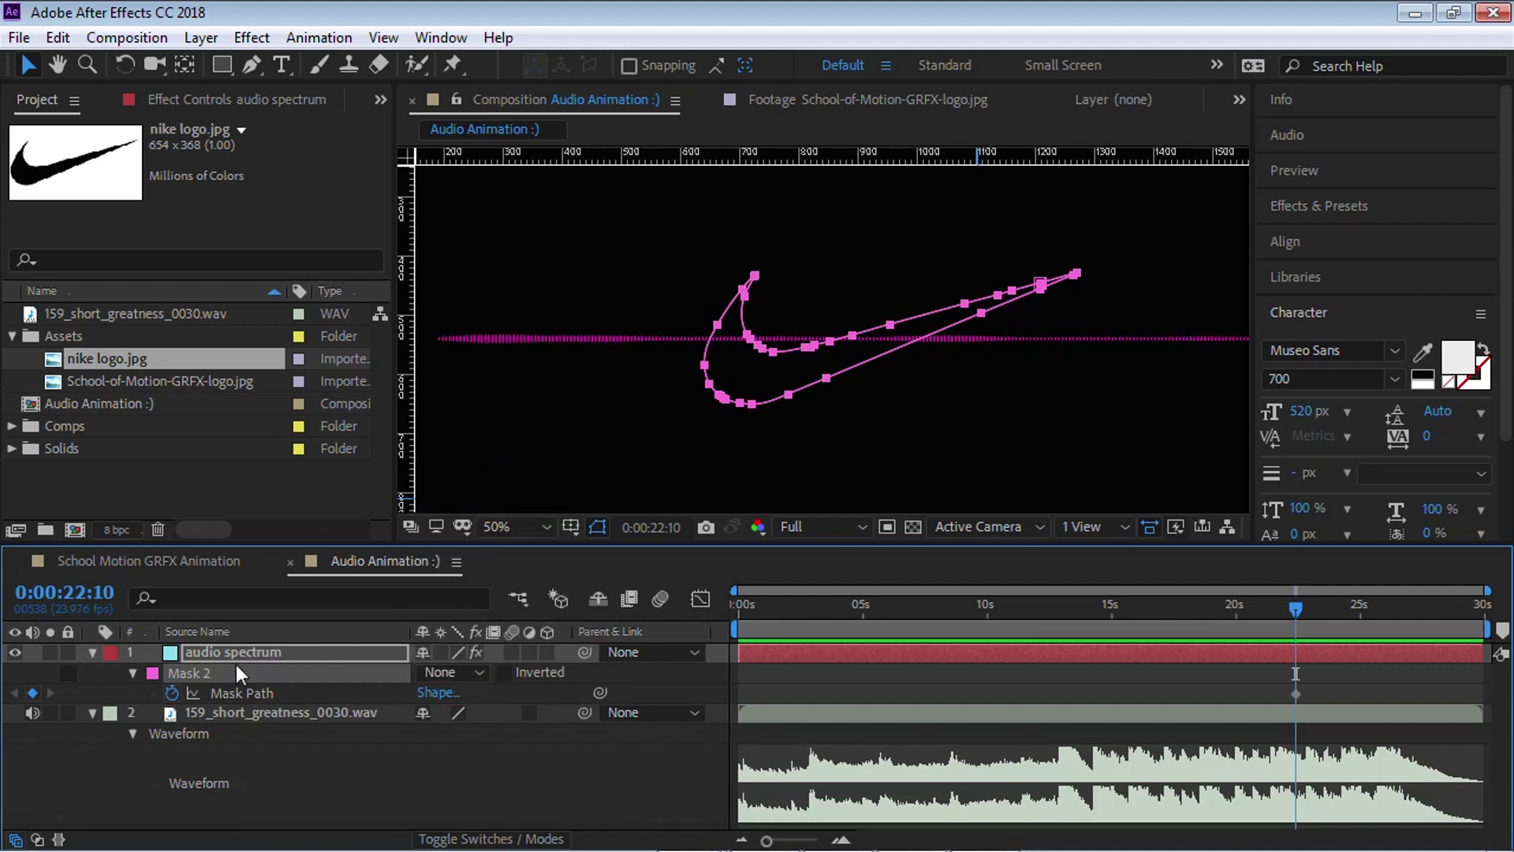
{"action": "left_click", "coordinate": [197, 672]}
{"action": "key", "text": "Return"}
{"action": "key", "text": "Right"}
{"action": "key", "text": "BackSpace"}
{"action": "key", "text": "BackSpace"}
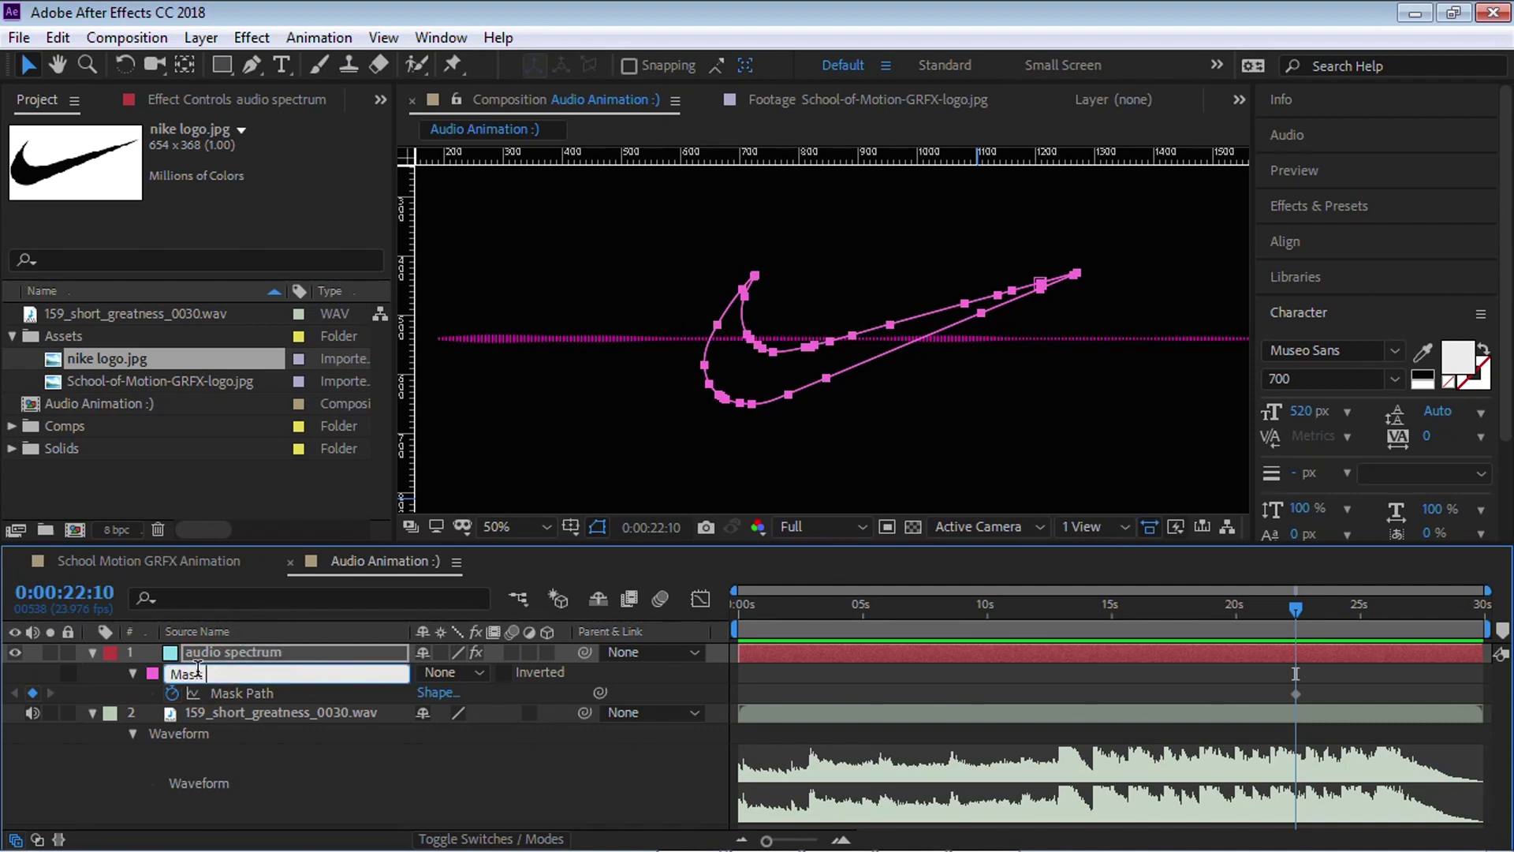
{"action": "type", "text": "Nike"}
{"action": "key", "text": "Return"}
Step: Set the Audio Spectrum Path to Nike Mask and scrub around 17 seconds to check it
{"action": "left_click", "coordinate": [267, 652]}
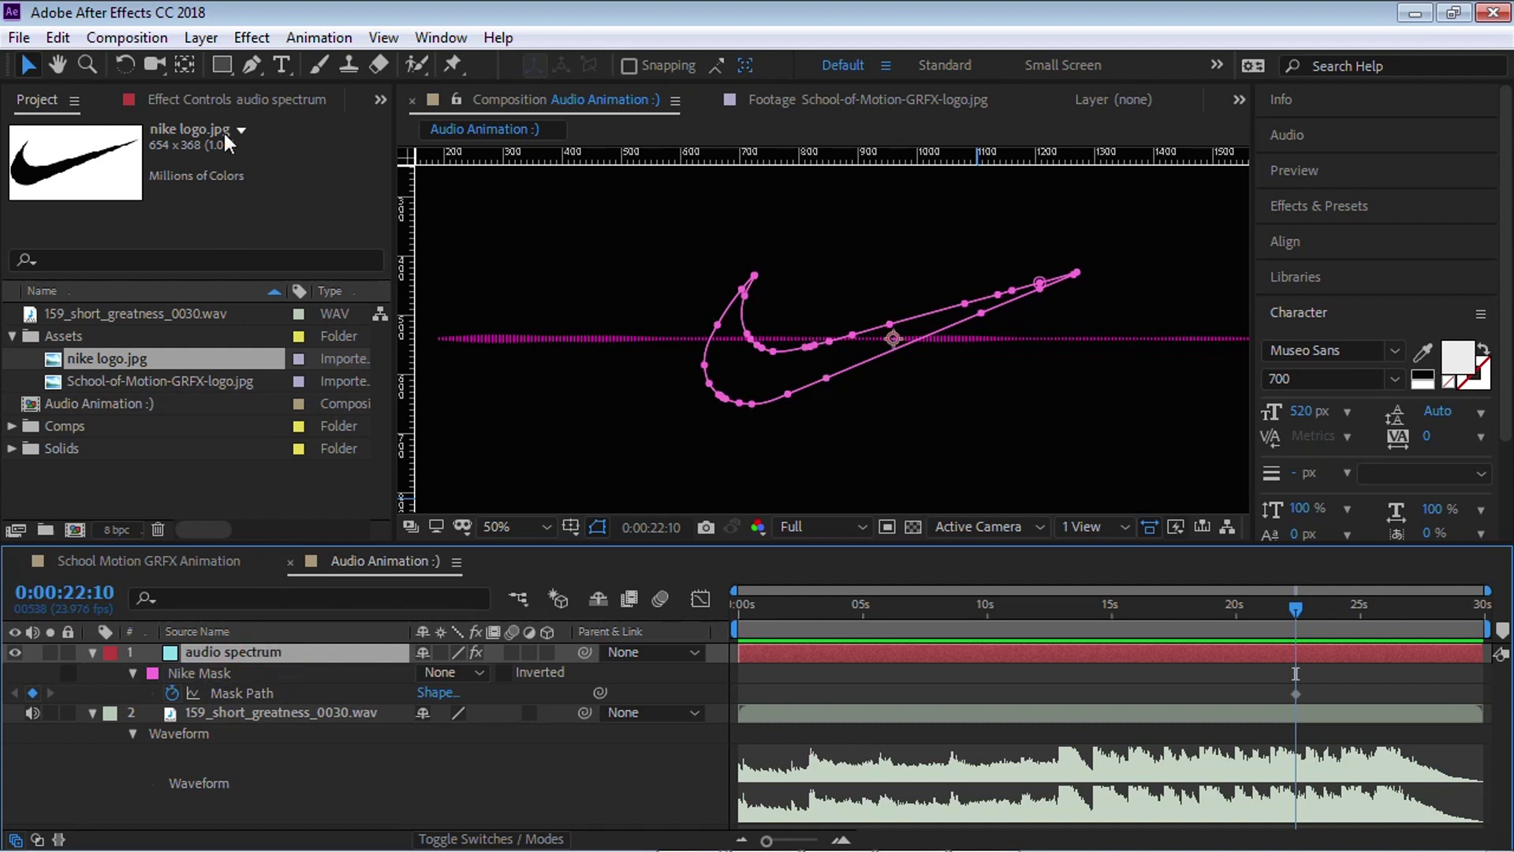
{"action": "left_click", "coordinate": [220, 97]}
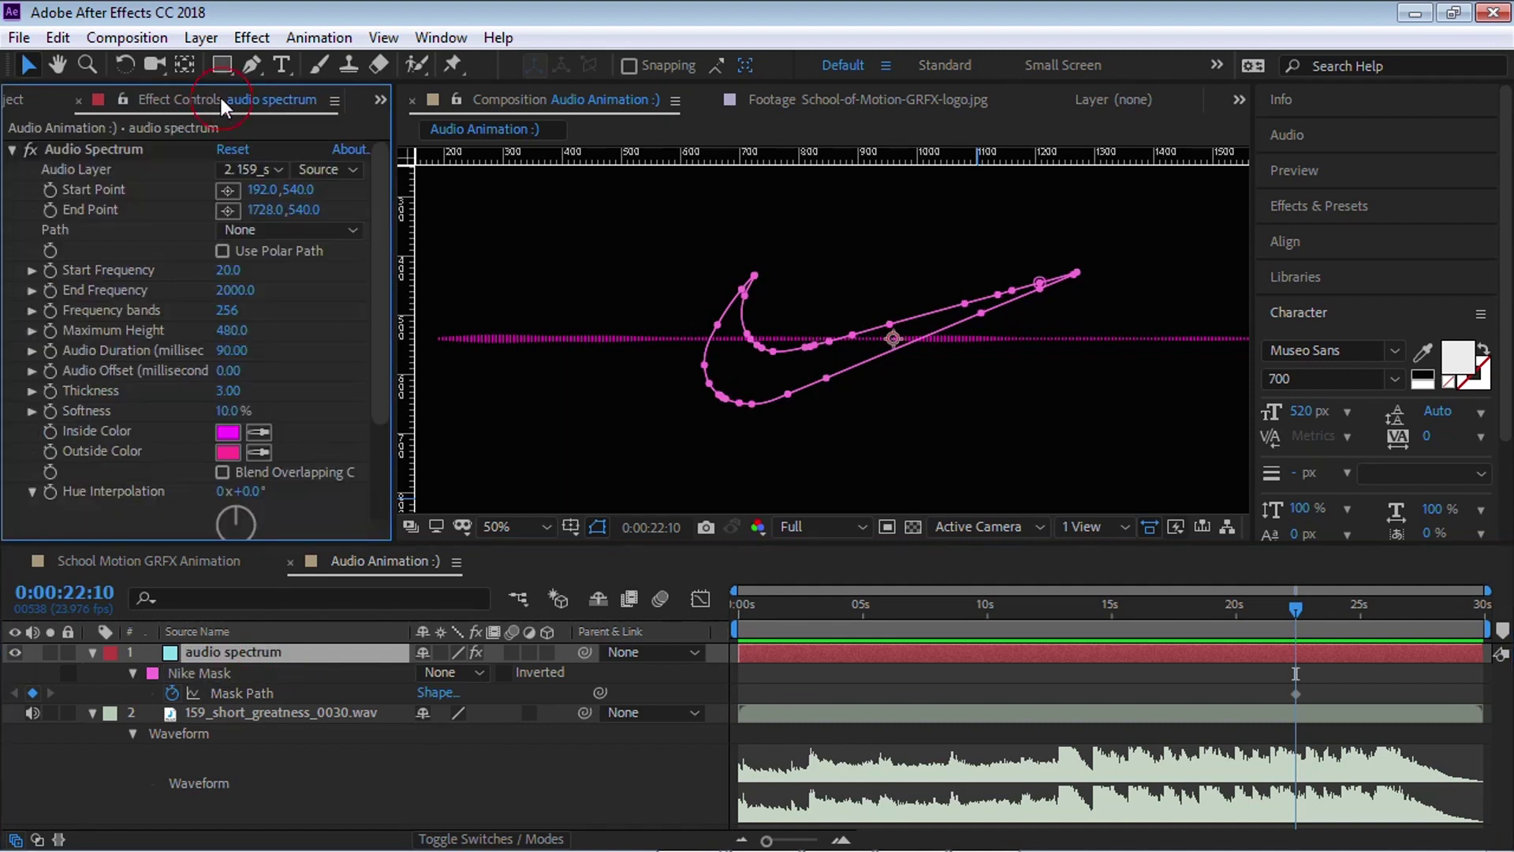
{"action": "left_click", "coordinate": [274, 233]}
{"action": "left_click", "coordinate": [291, 292]}
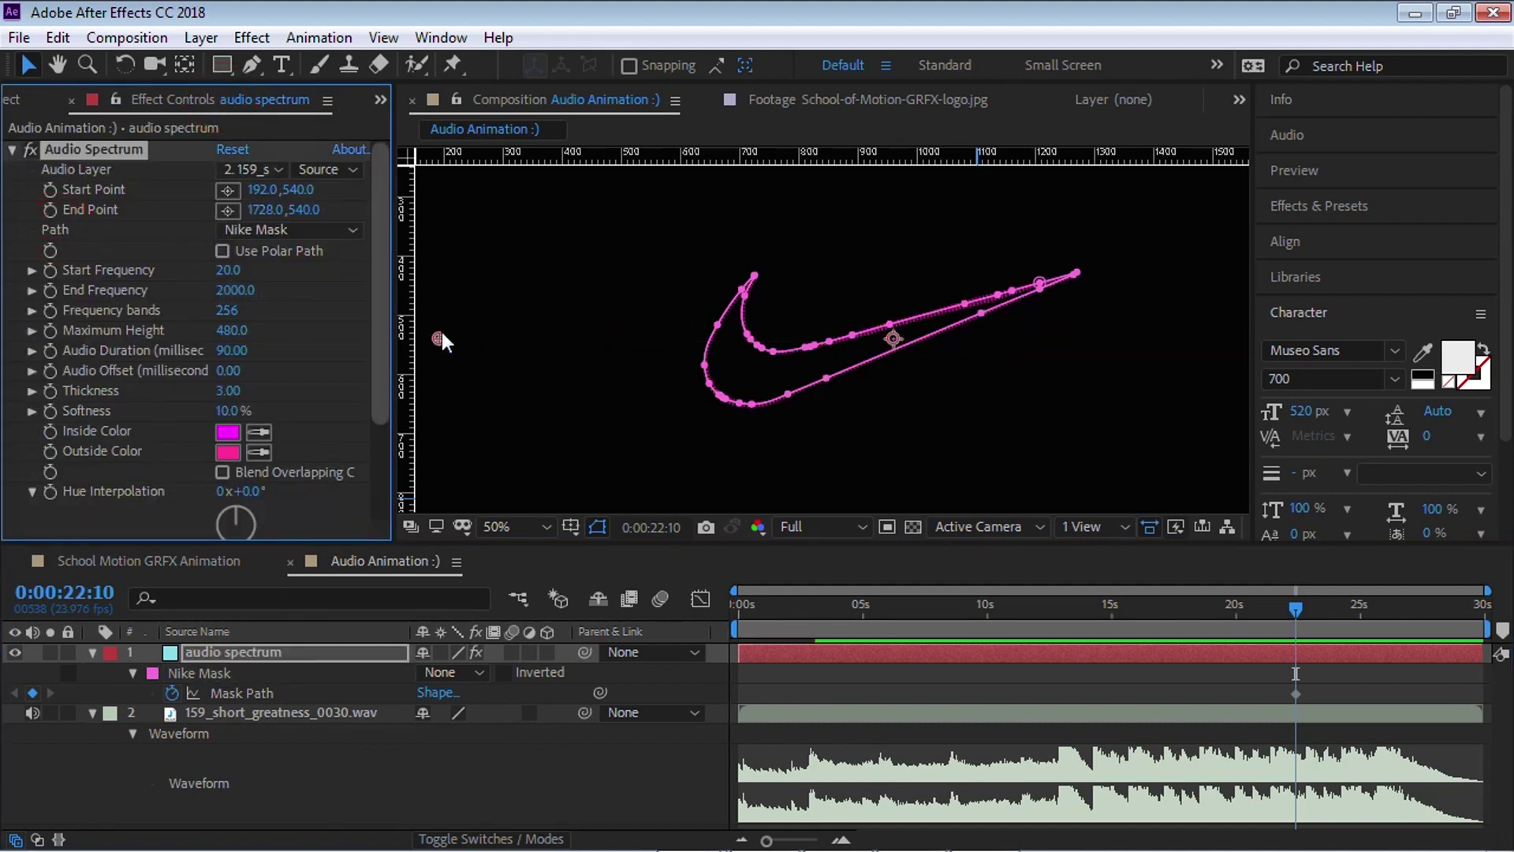
{"action": "mouse_move", "coordinate": [1170, 624]}
{"action": "left_mouse_down"}
{"action": "mouse_move", "coordinate": [1134, 616]}
{"action": "mouse_move", "coordinate": [1175, 612]}
{"action": "left_mouse_up"}
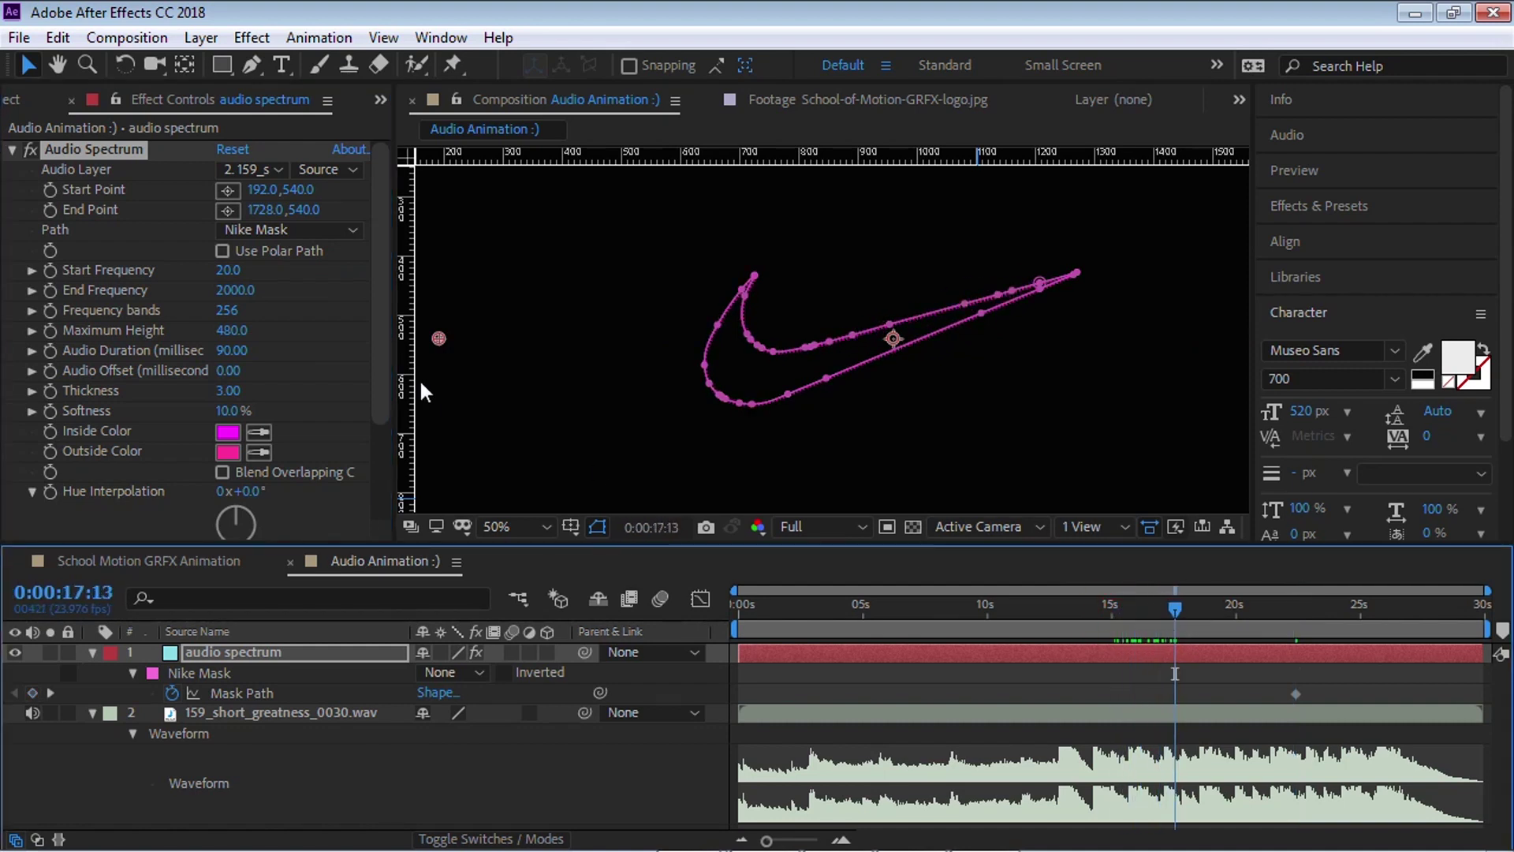
{"action": "left_click_drag", "start_coordinate": [382, 401], "coordinate": [331, 453]}
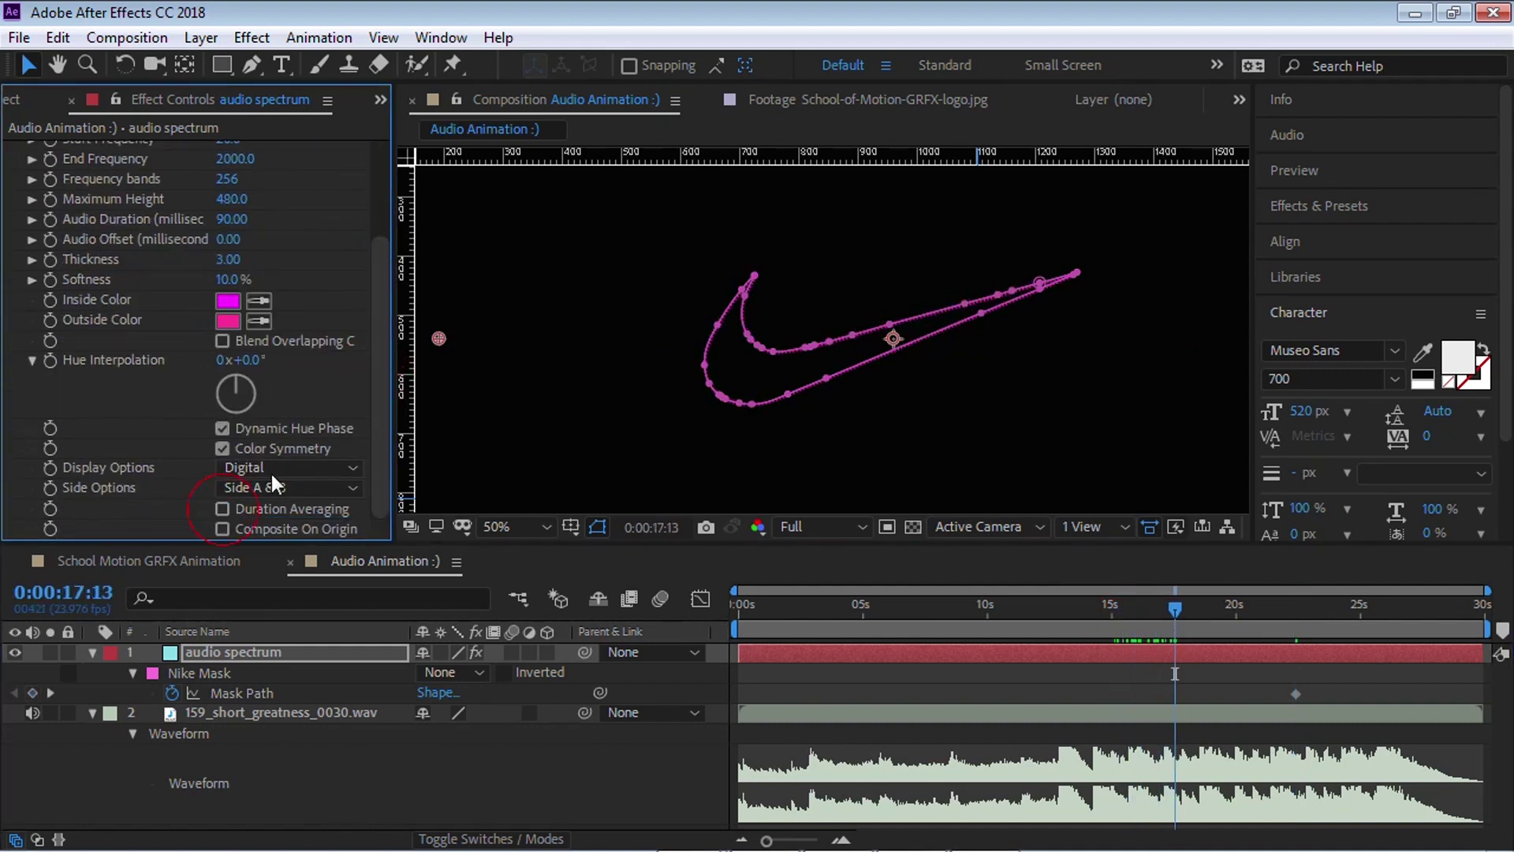
{"action": "left_click_drag", "start_coordinate": [385, 376], "coordinate": [389, 252]}
{"action": "left_click_drag", "start_coordinate": [1151, 601], "coordinate": [1190, 616]}
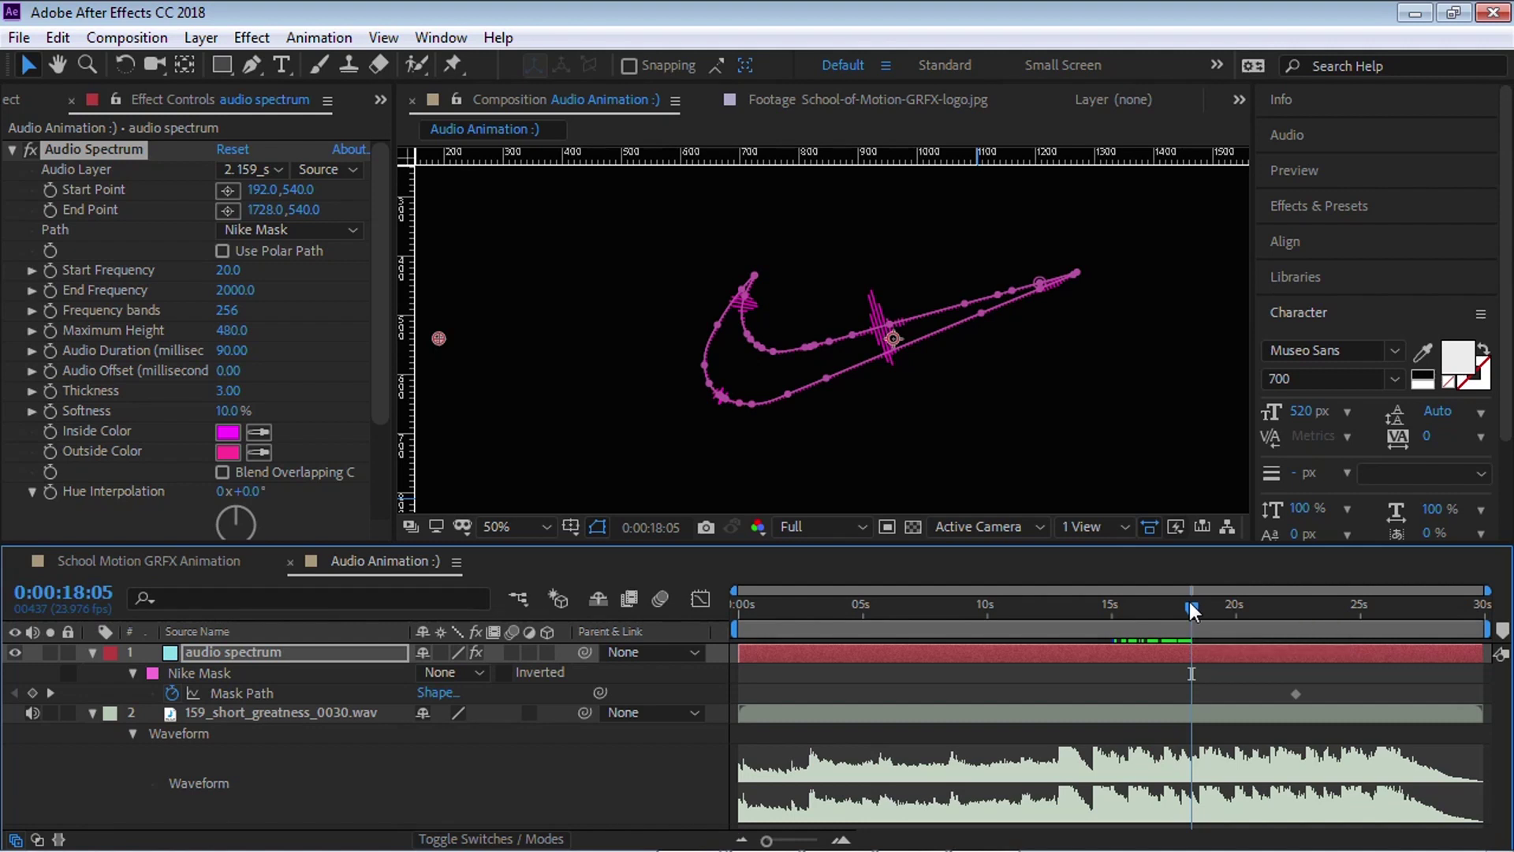
Step: Delete Nike Mask and add School-of-Motion-GRFX-logo.jpg to the composition
{"action": "left_click", "coordinate": [214, 668]}
{"action": "key", "text": "Delete"}
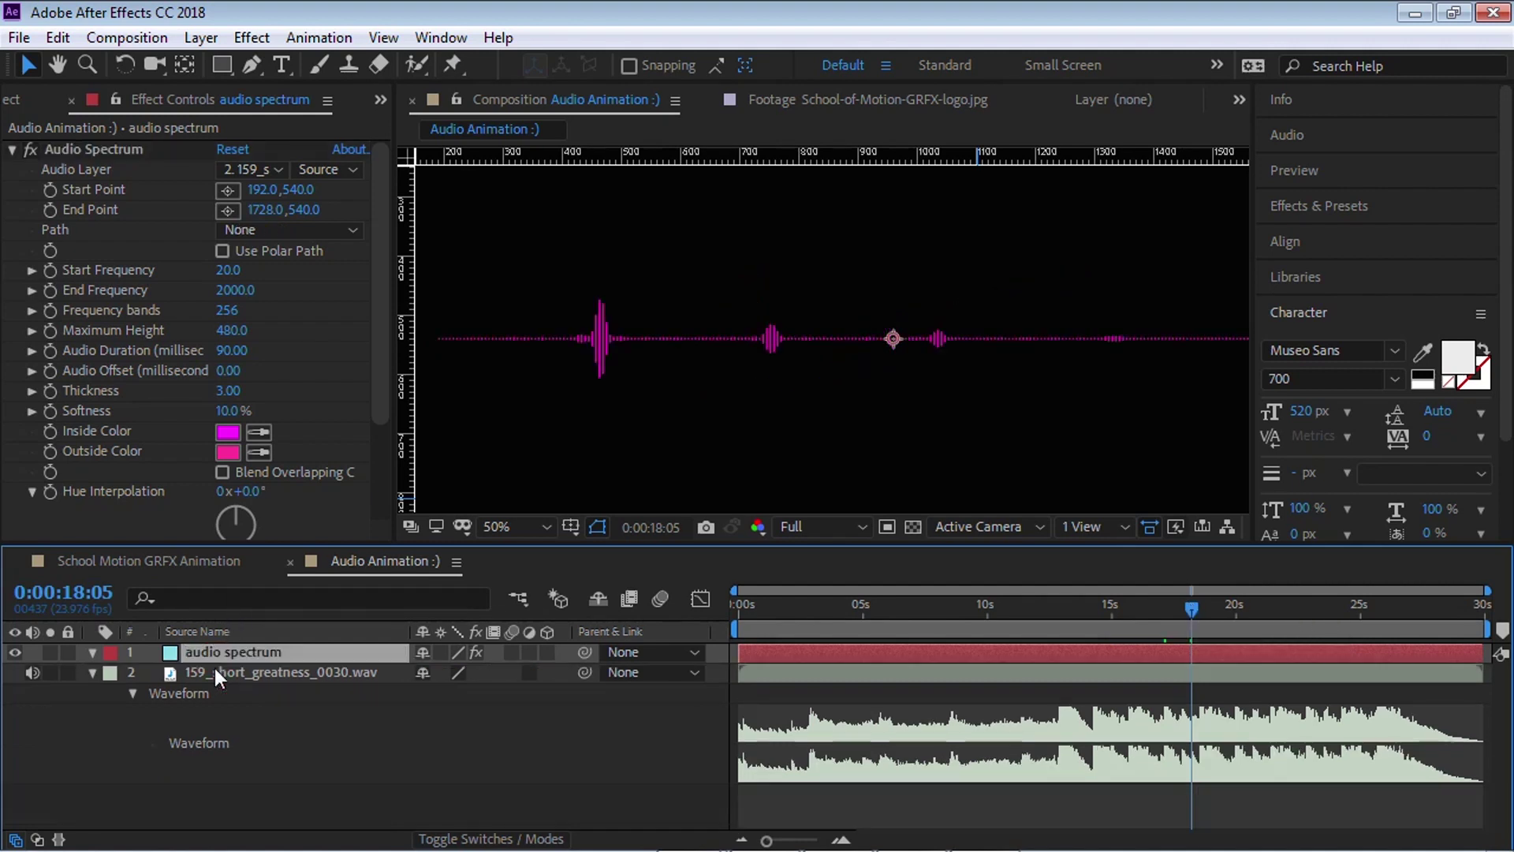
{"action": "left_click_drag", "start_coordinate": [295, 109], "coordinate": [214, 315]}
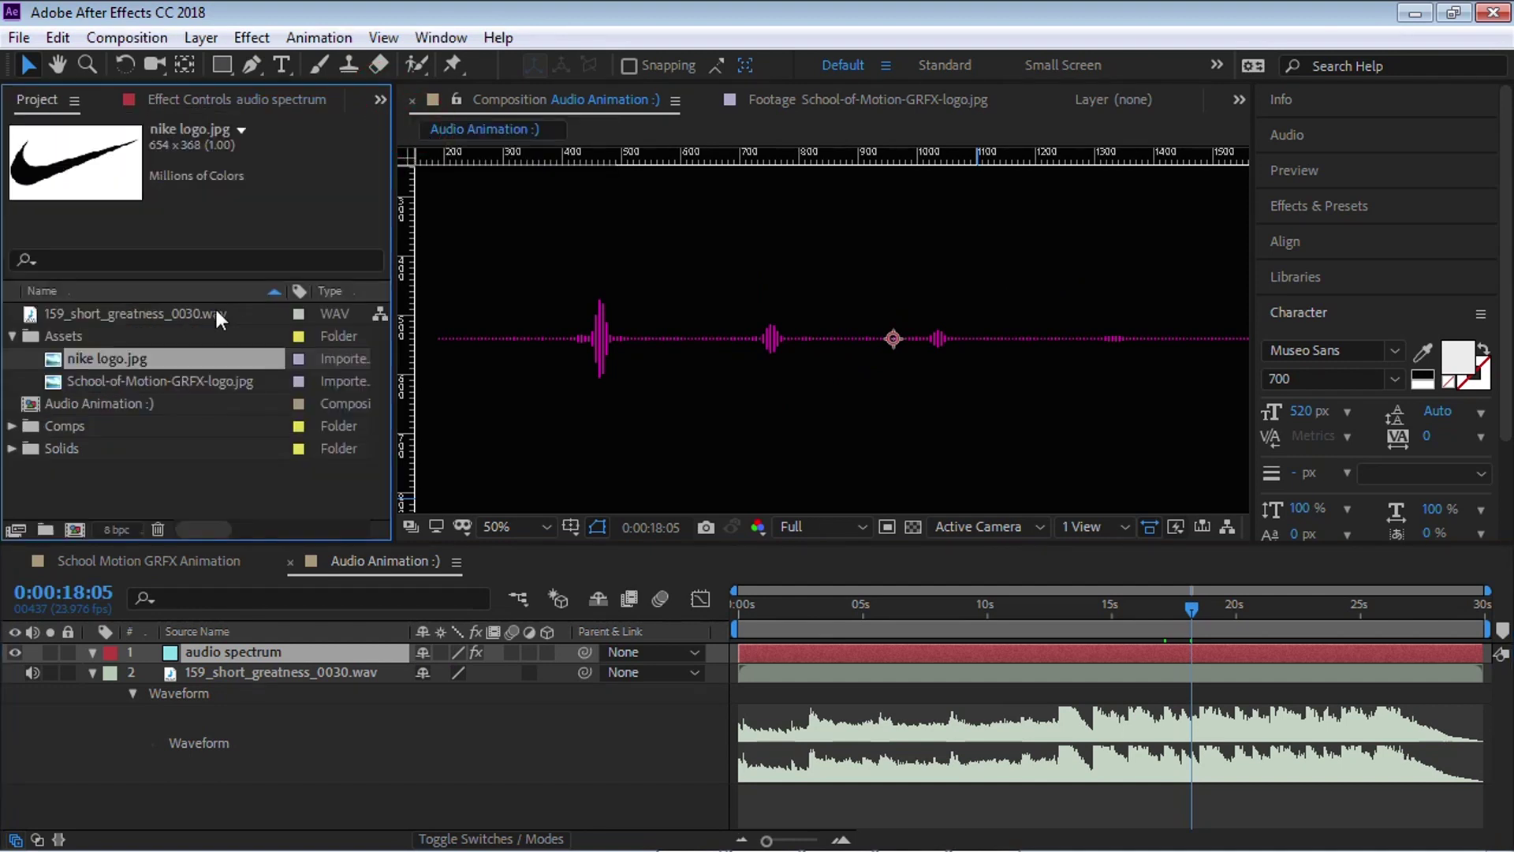
{"action": "left_click", "coordinate": [183, 382]}
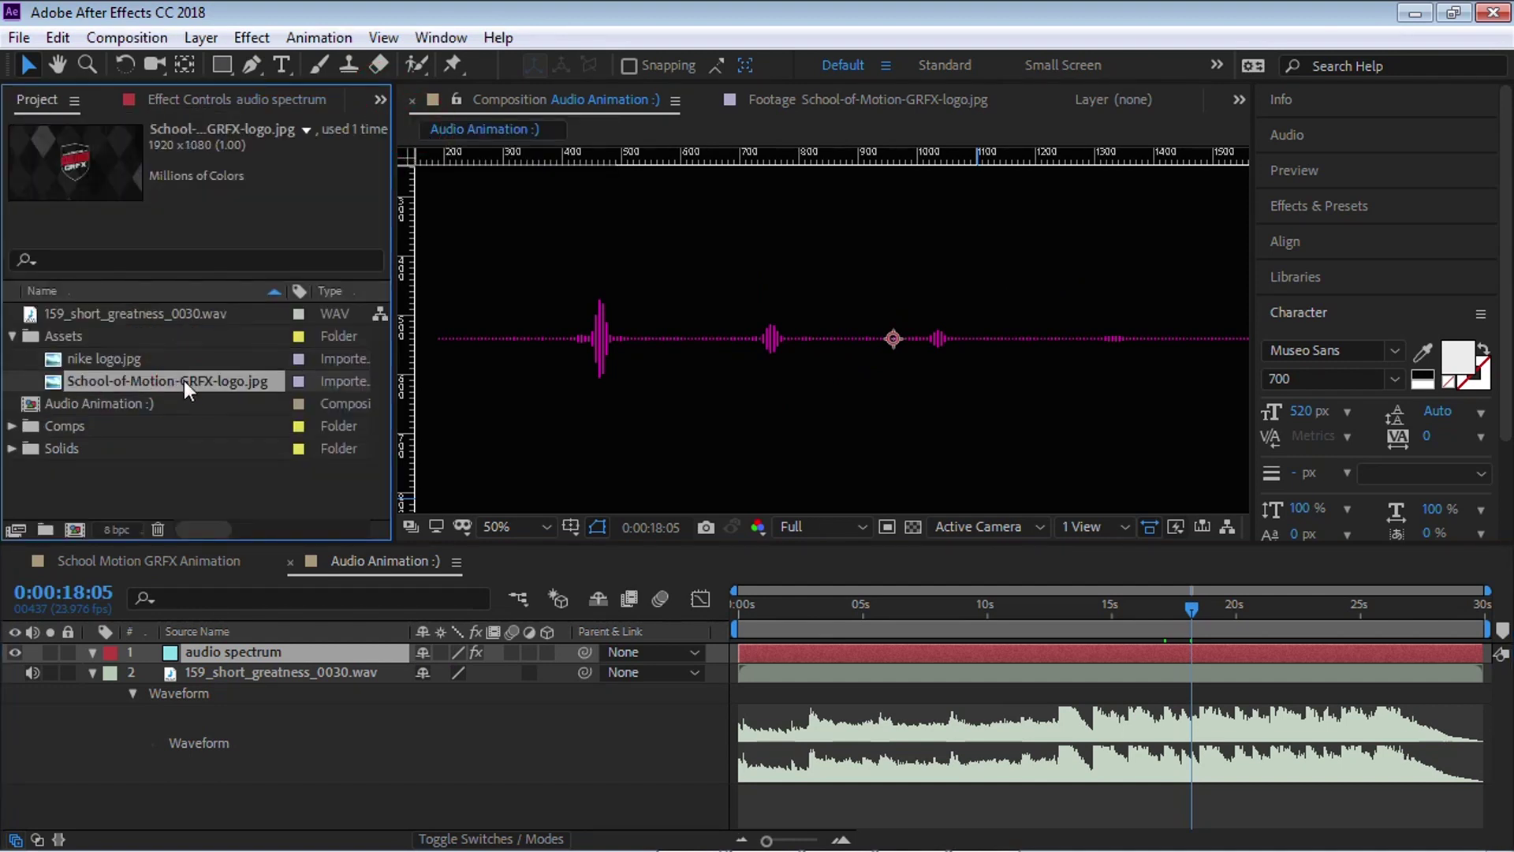
{"action": "left_click_drag", "start_coordinate": [190, 380], "coordinate": [333, 660]}
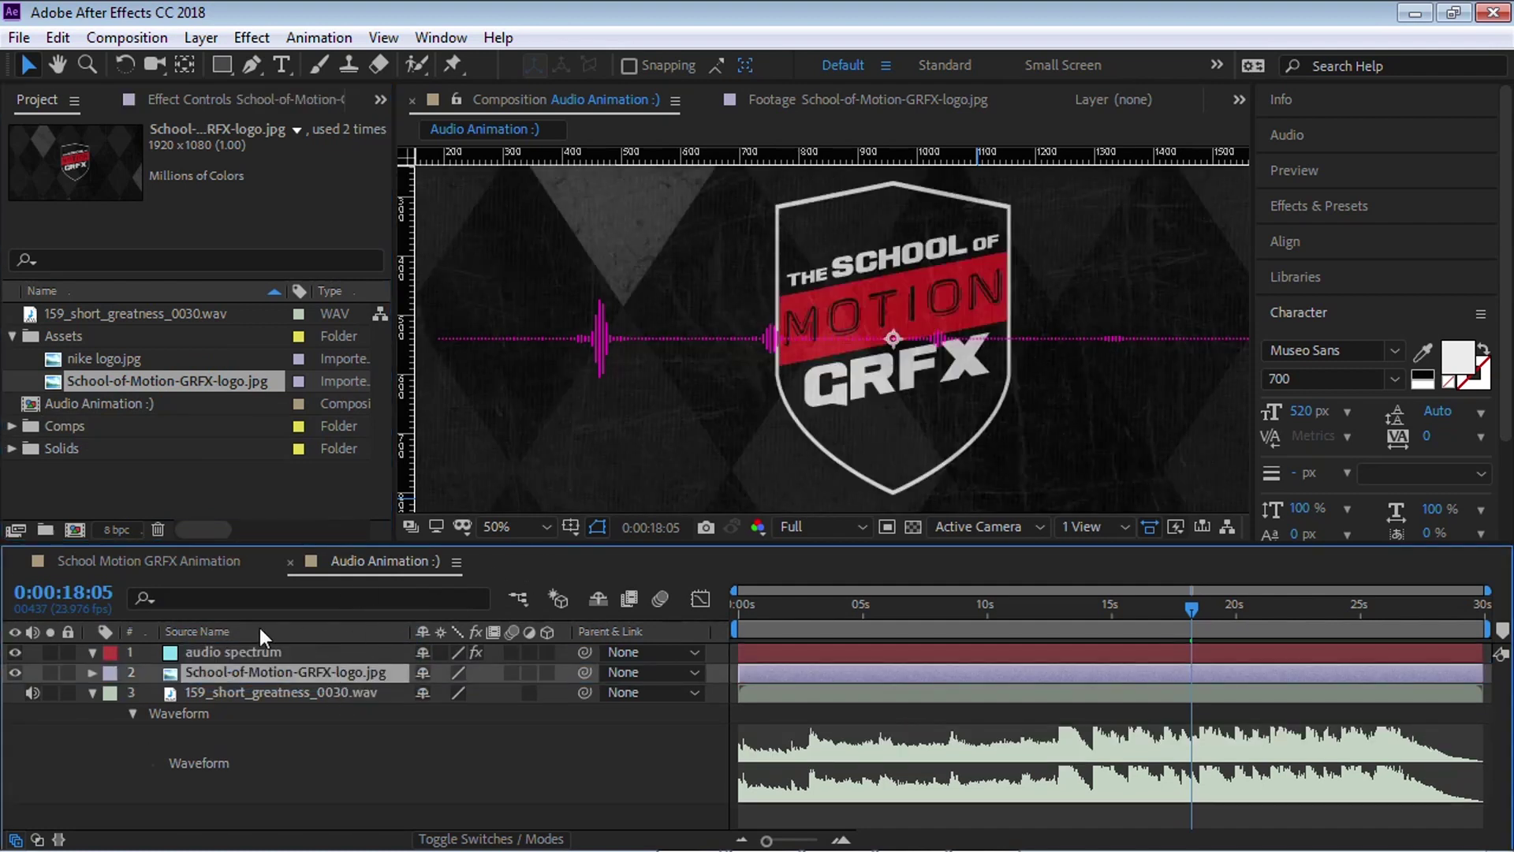
Step: Hide the audio spectrum layer and trace the shield outline as a closed Pen-tool mask
{"action": "left_click", "coordinate": [239, 652]}
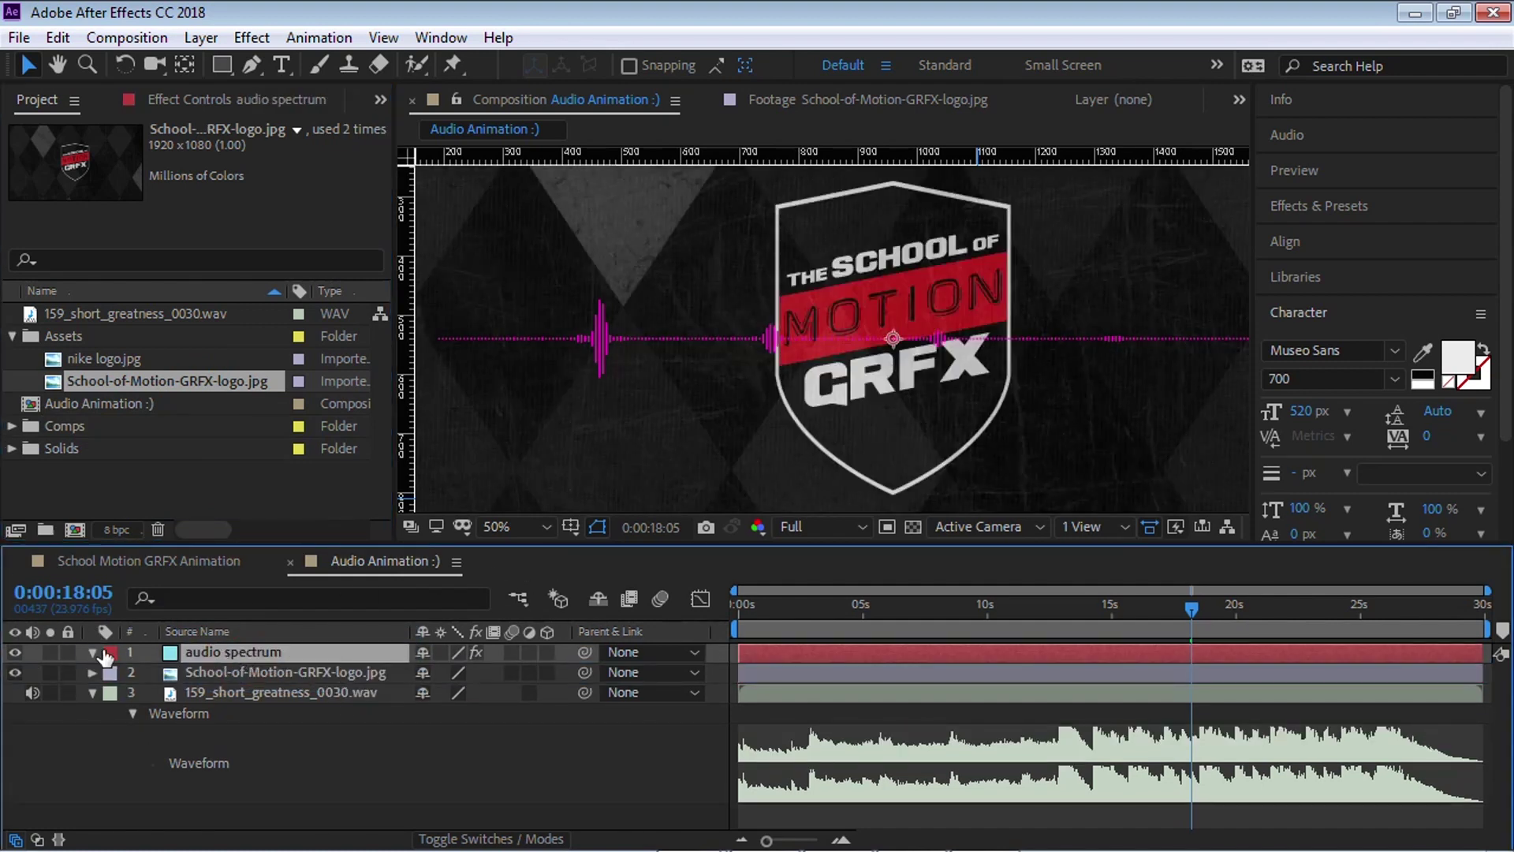
{"action": "left_click", "coordinate": [13, 651]}
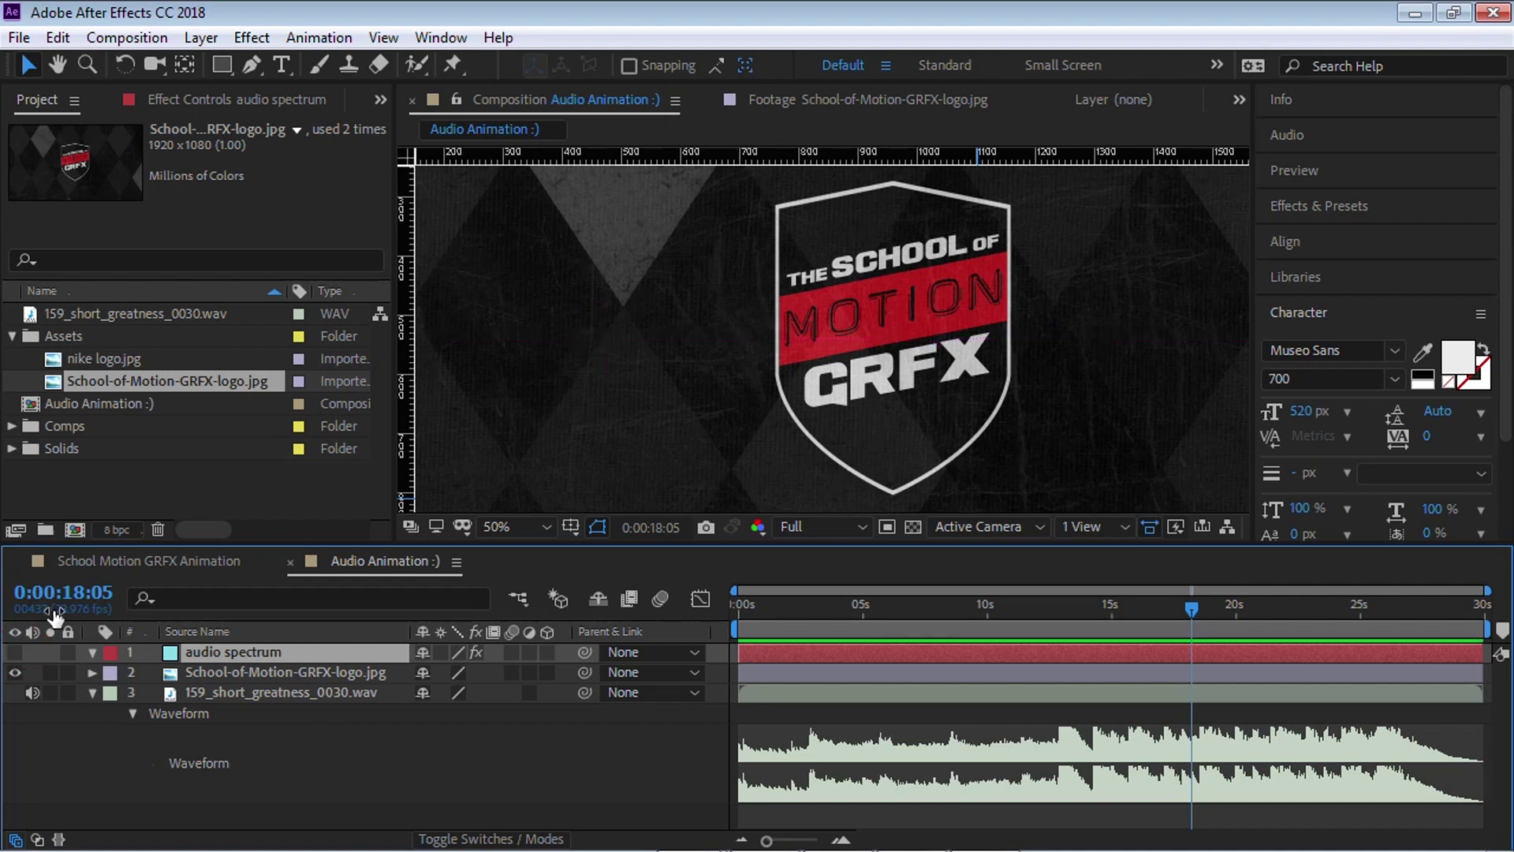
{"action": "left_click", "coordinate": [253, 65]}
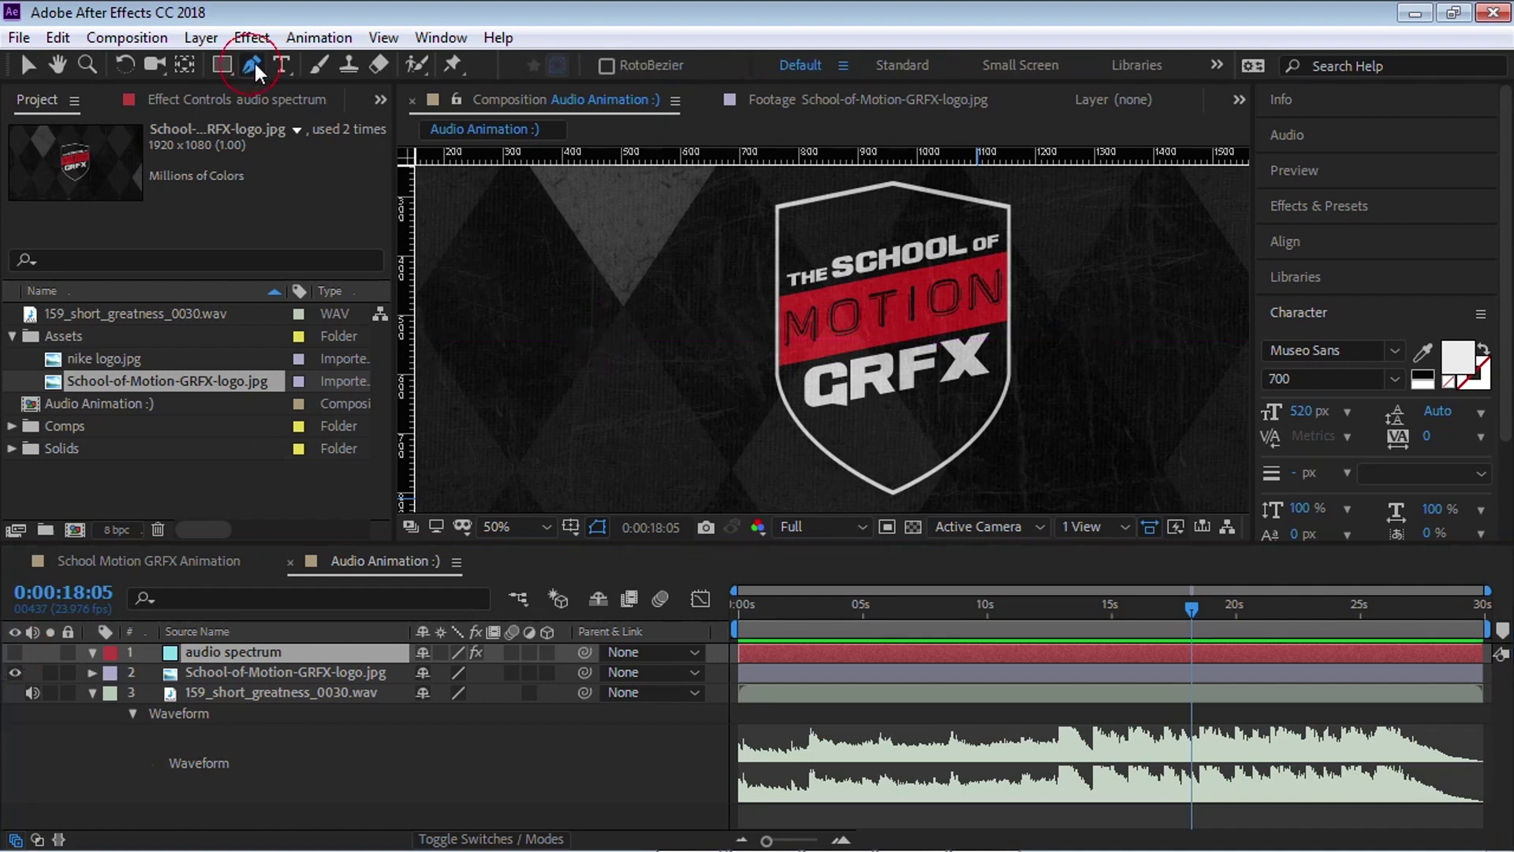
{"action": "left_click", "coordinate": [893, 182]}
{"action": "left_click", "coordinate": [779, 207]}
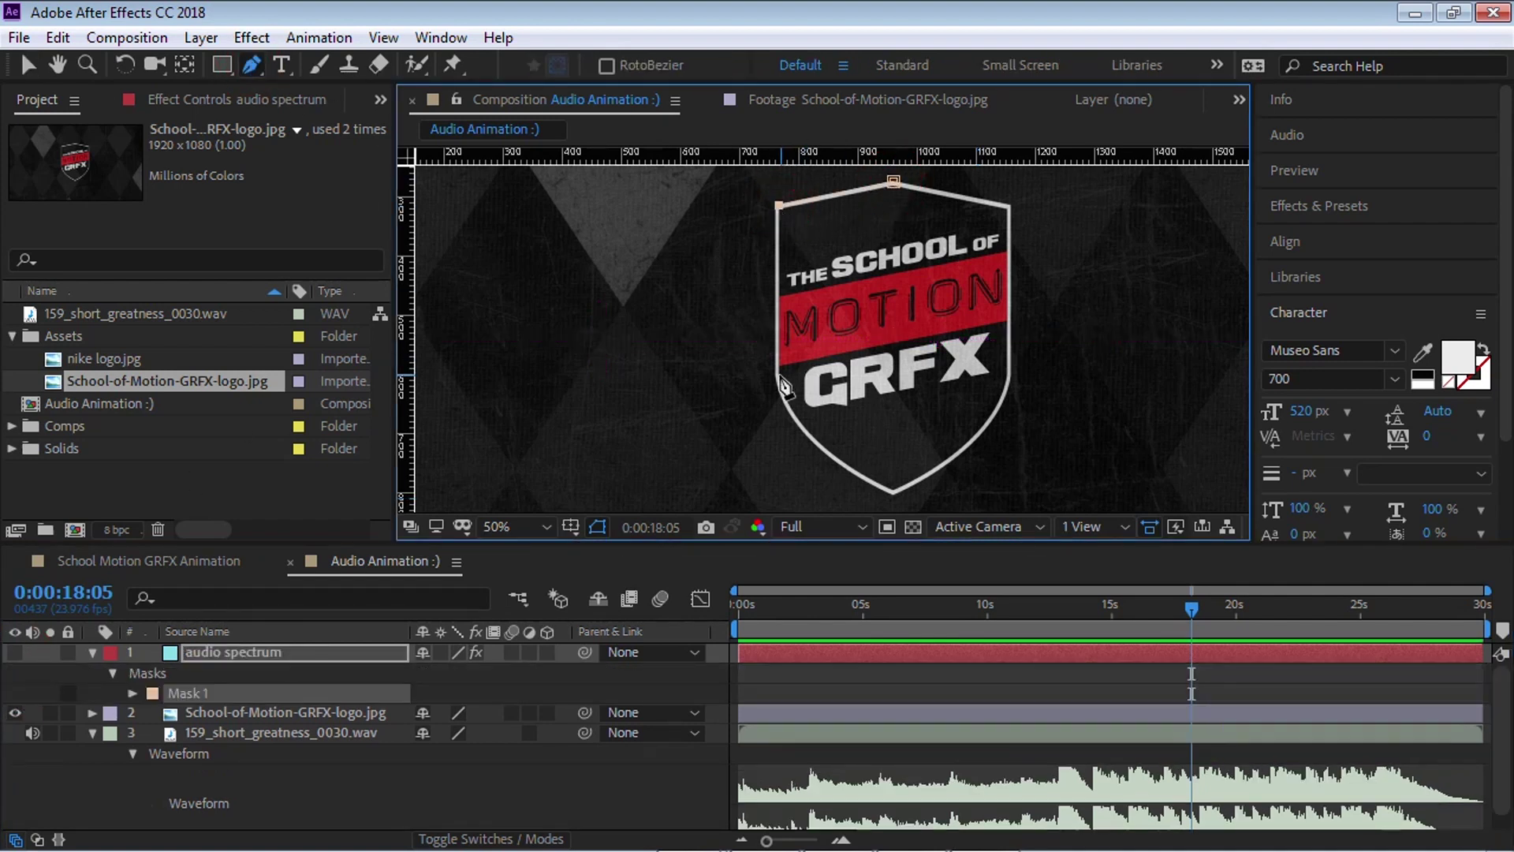
{"action": "left_click", "coordinate": [778, 374]}
{"action": "left_click_drag", "start_coordinate": [824, 447], "coordinate": [859, 475]}
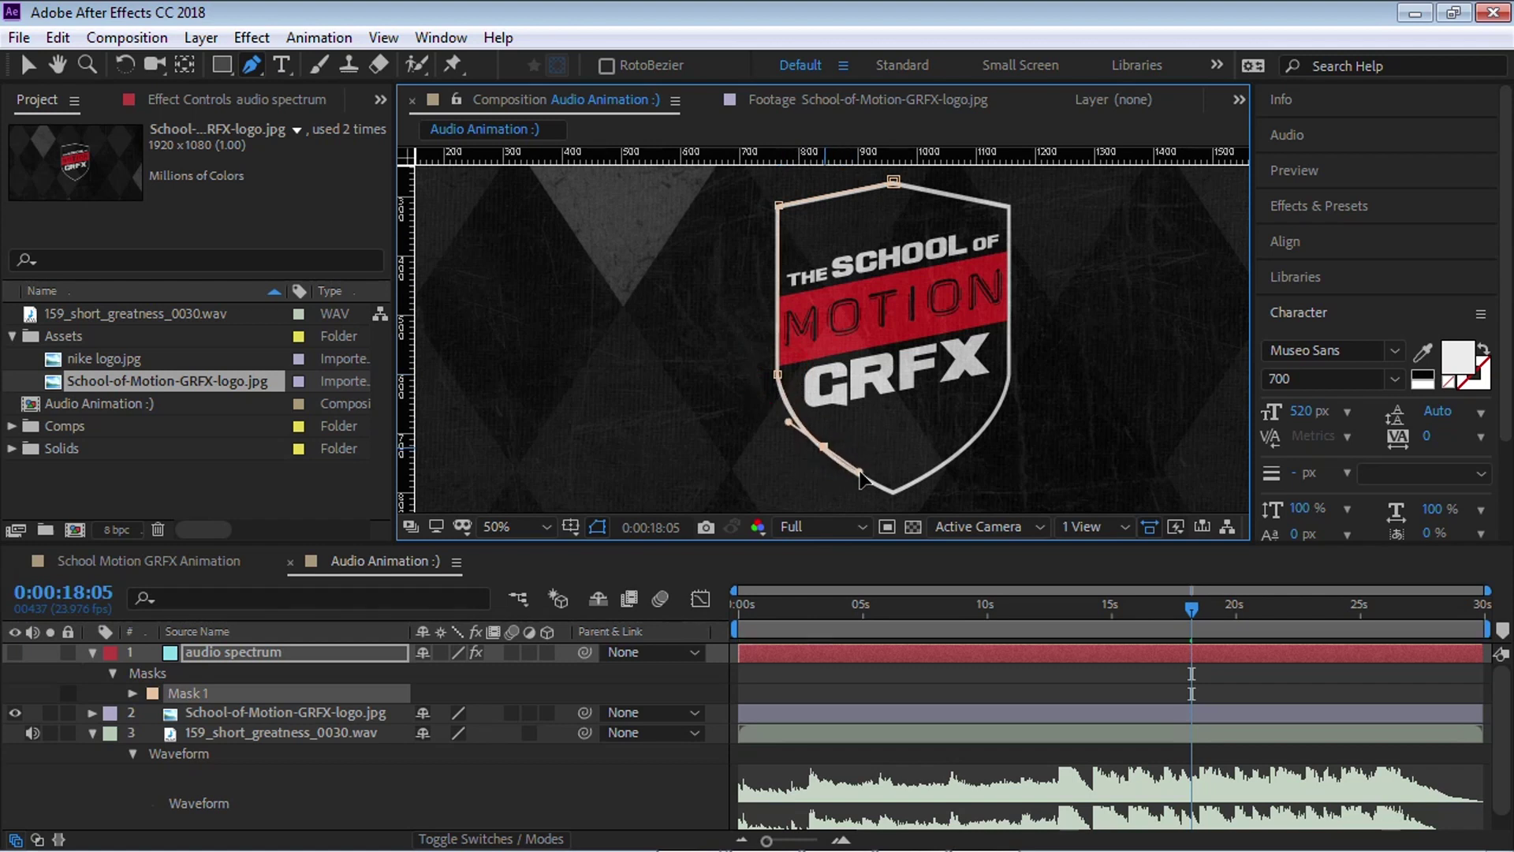
{"action": "left_click", "coordinate": [891, 492]}
{"action": "left_click_drag", "start_coordinate": [980, 432], "coordinate": [999, 407]}
{"action": "left_click", "coordinate": [1008, 373]}
{"action": "left_click", "coordinate": [1010, 207]}
{"action": "left_click", "coordinate": [893, 181]}
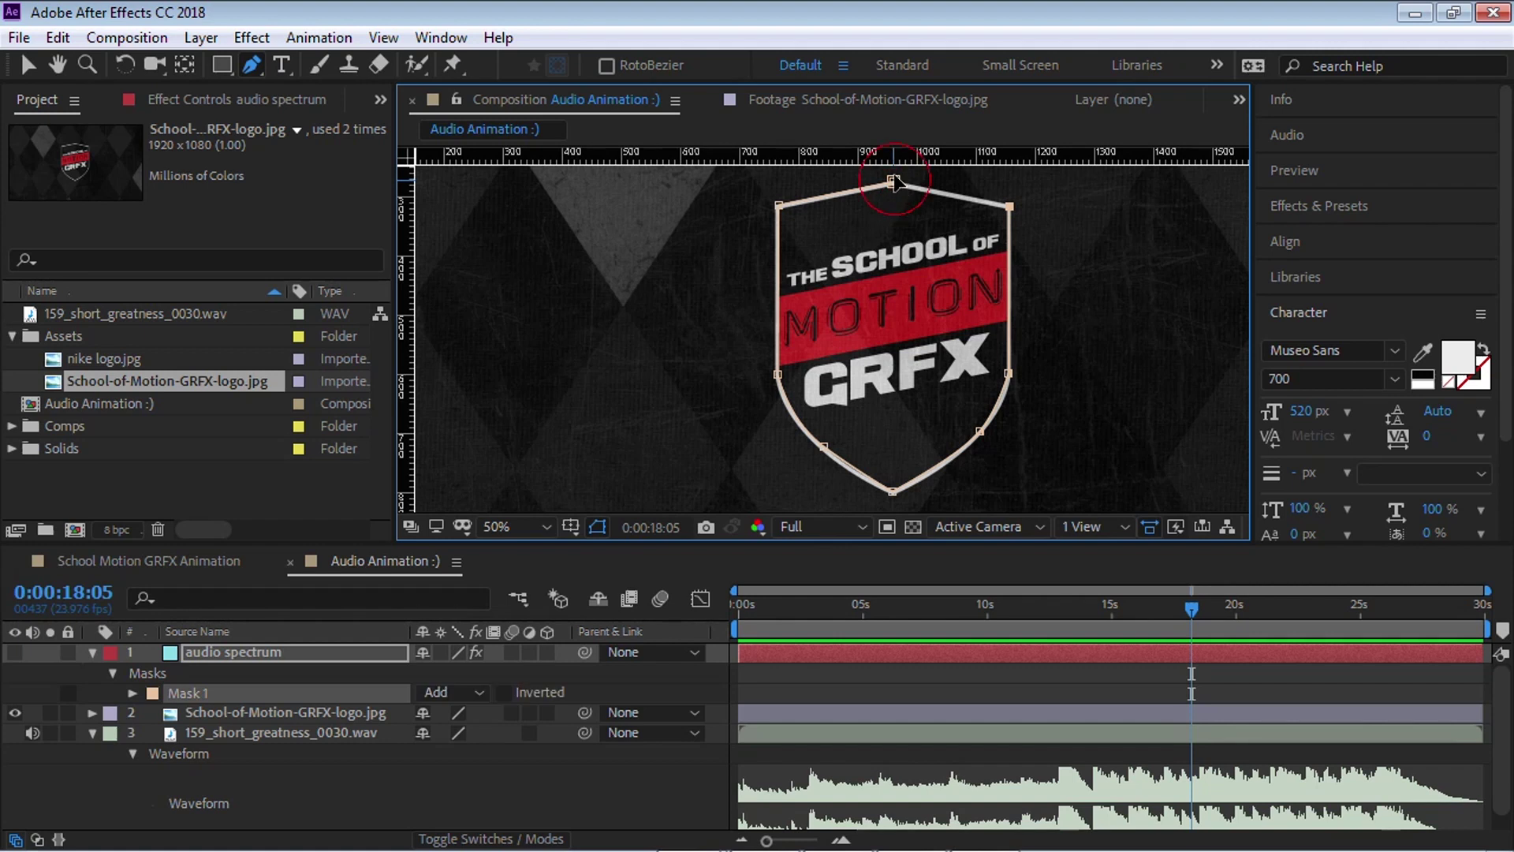
Step: Delete the School of Motion logo layer and the shield mask, then switch to Photoshop
{"action": "left_click", "coordinate": [183, 691]}
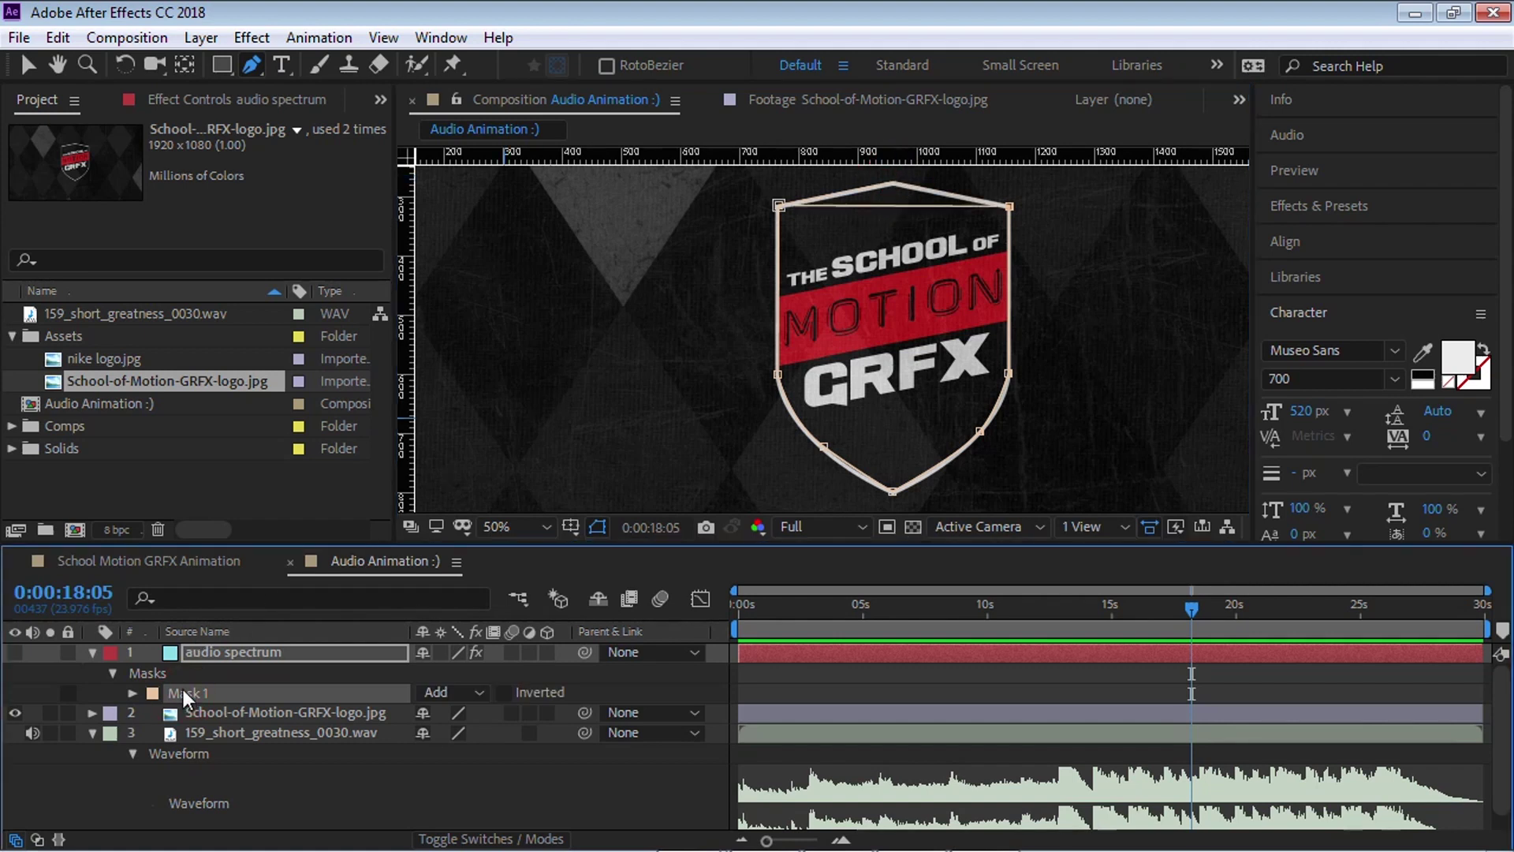
{"action": "left_click", "coordinate": [361, 710]}
{"action": "key", "text": "Delete"}
{"action": "left_click", "coordinate": [155, 675]}
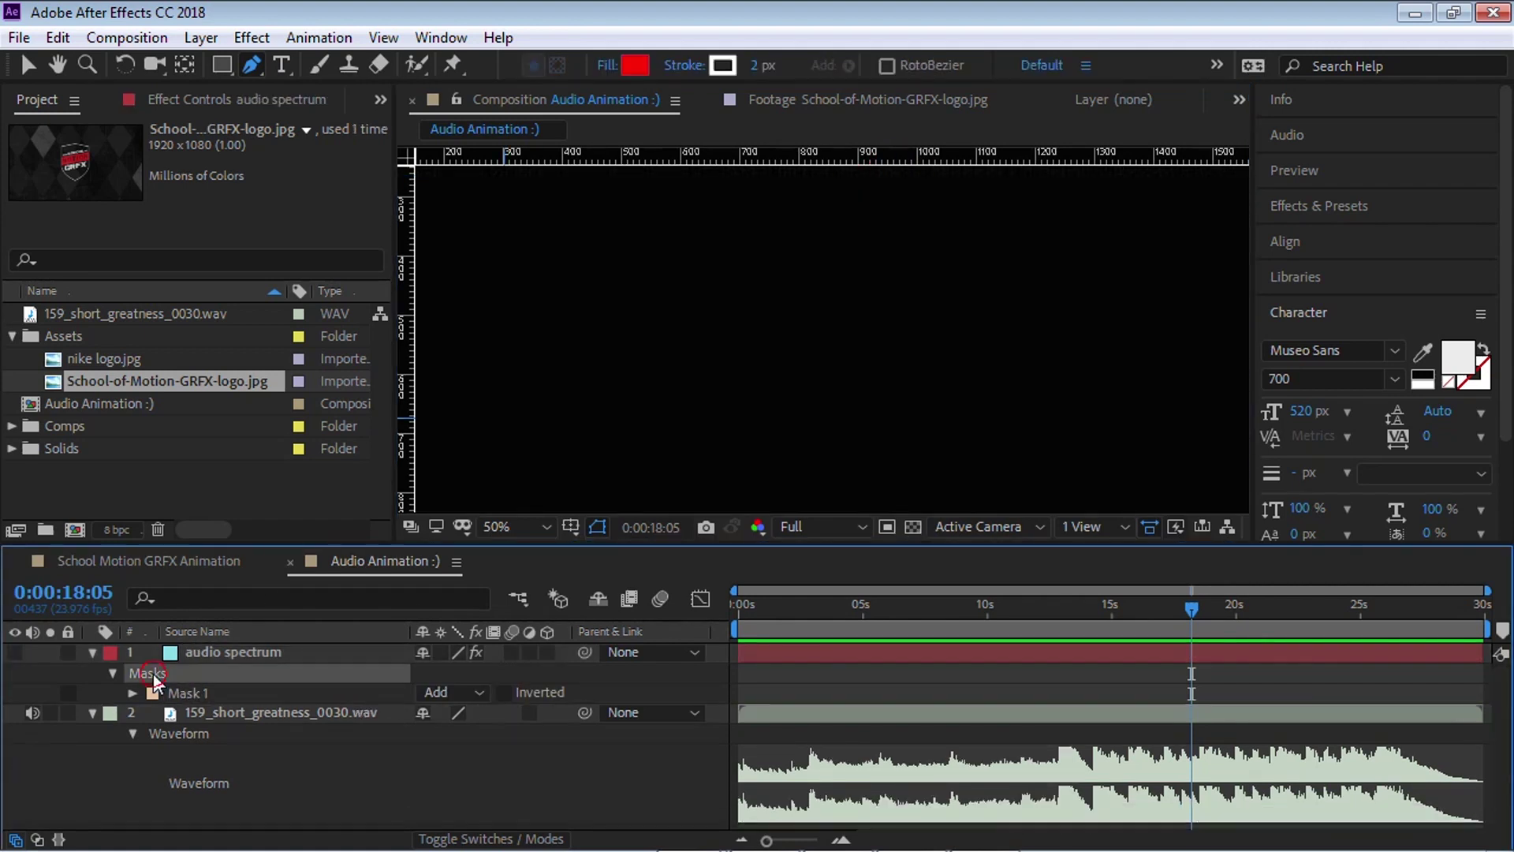
{"action": "key", "text": "Delete"}
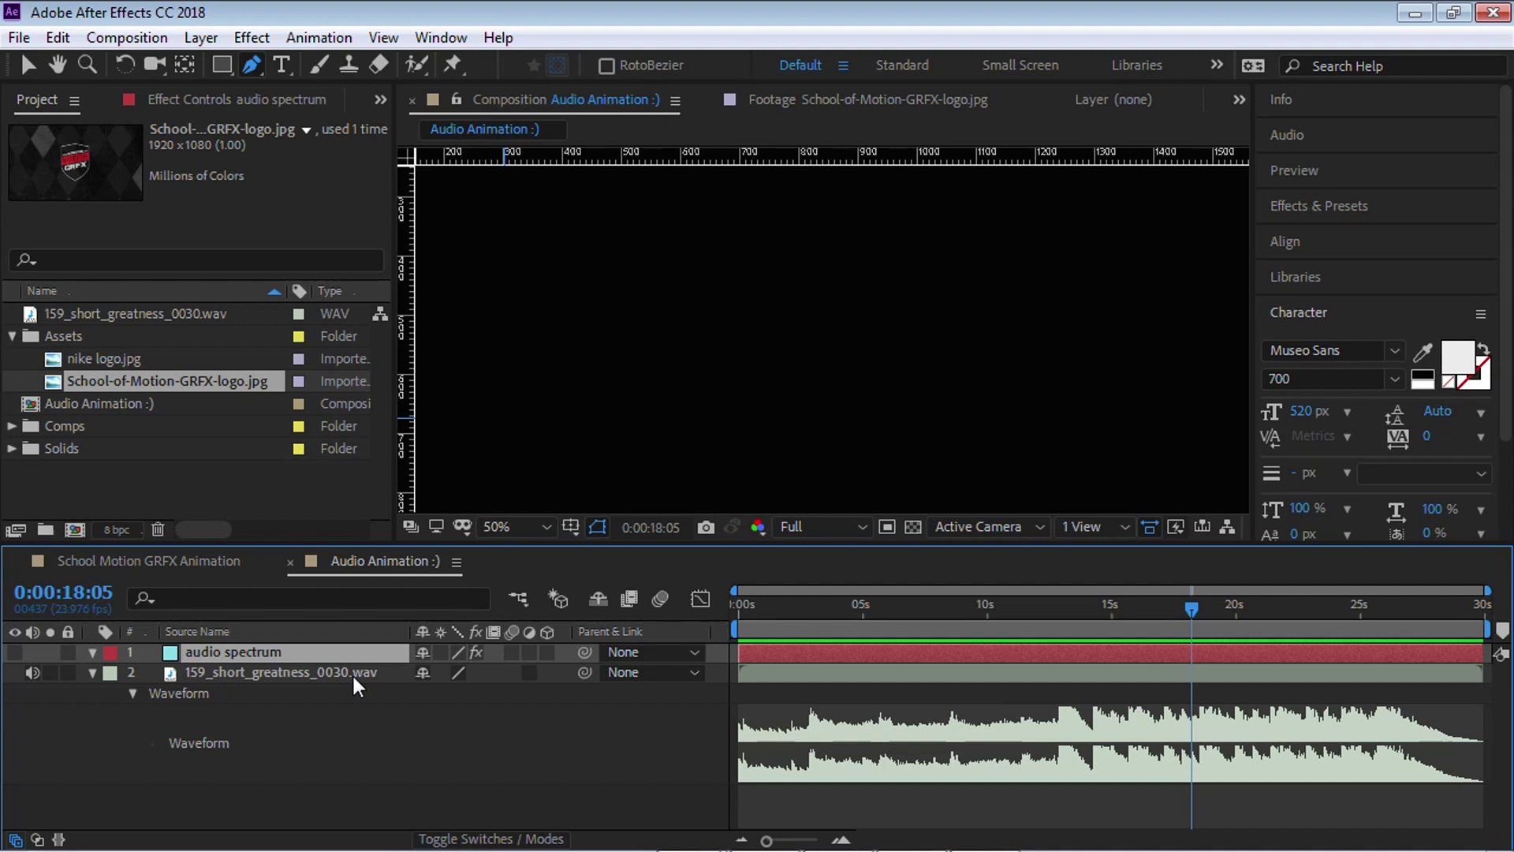
{"action": "key", "text": "alt+Tab"}
{"action": "key", "text": "Tab"}
{"action": "key", "text": "Tab"}
{"action": "key", "text": "Tab"}
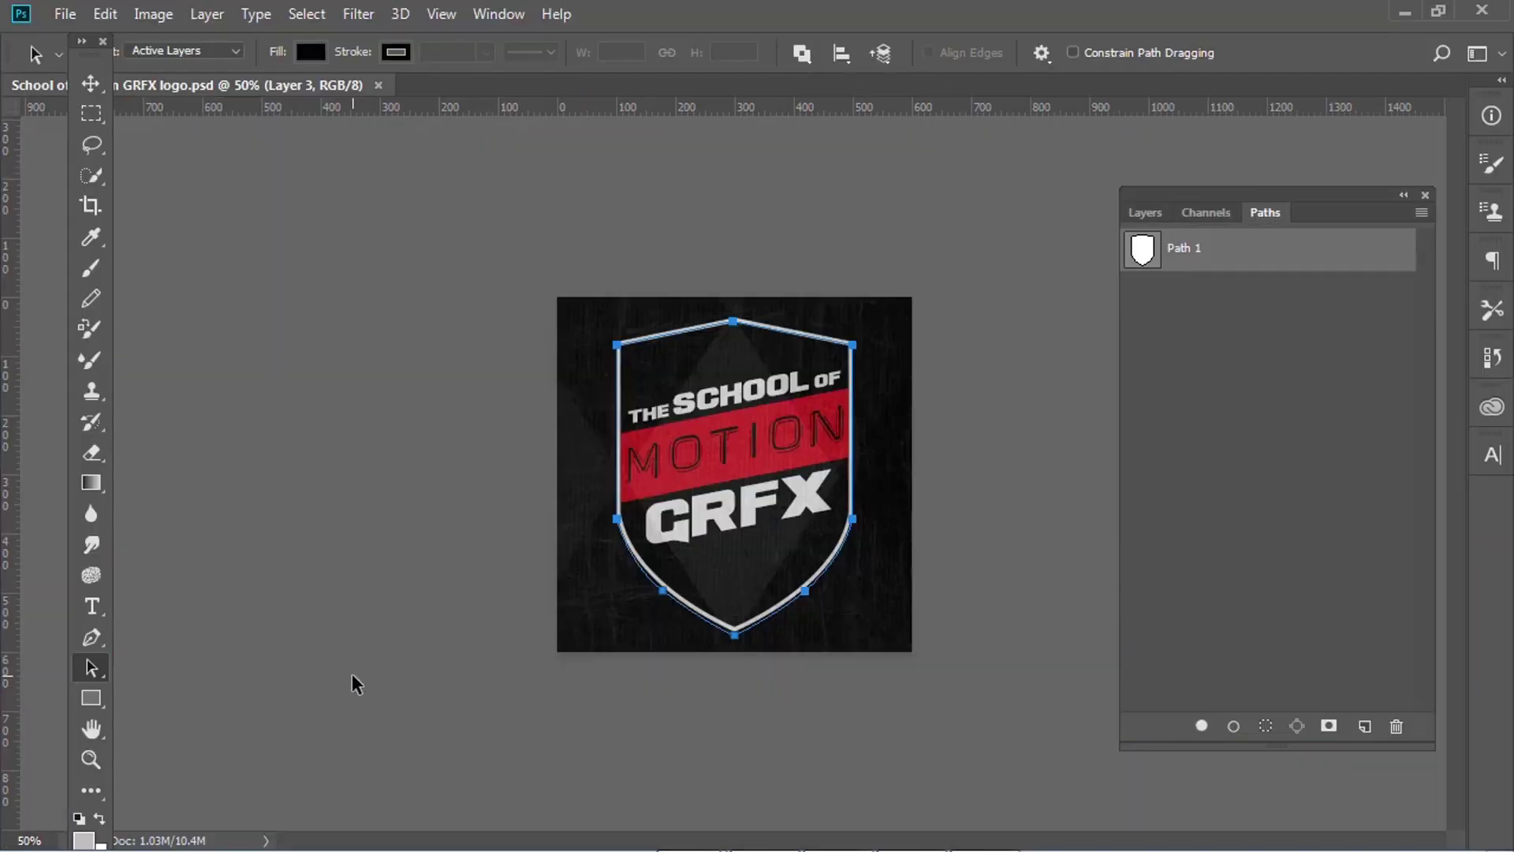
Step: In Photoshop, select all anchors of Path 1's shield outline and copy them with Edit > Copy
{"action": "left_click", "coordinate": [1271, 341]}
{"action": "left_click", "coordinate": [1145, 213]}
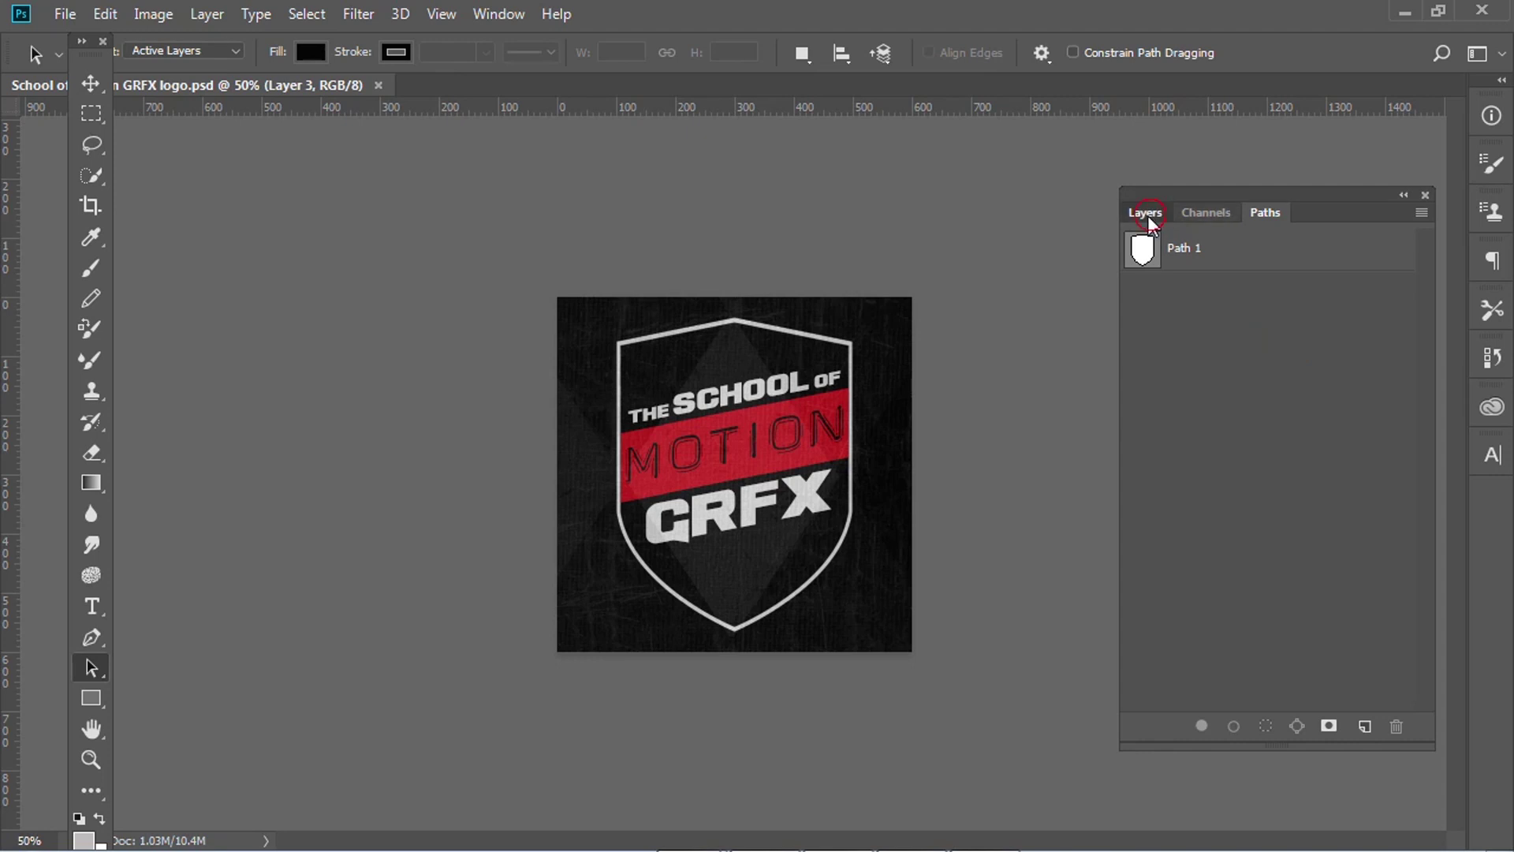
{"action": "left_click", "coordinate": [1266, 213]}
{"action": "left_click", "coordinate": [1185, 257]}
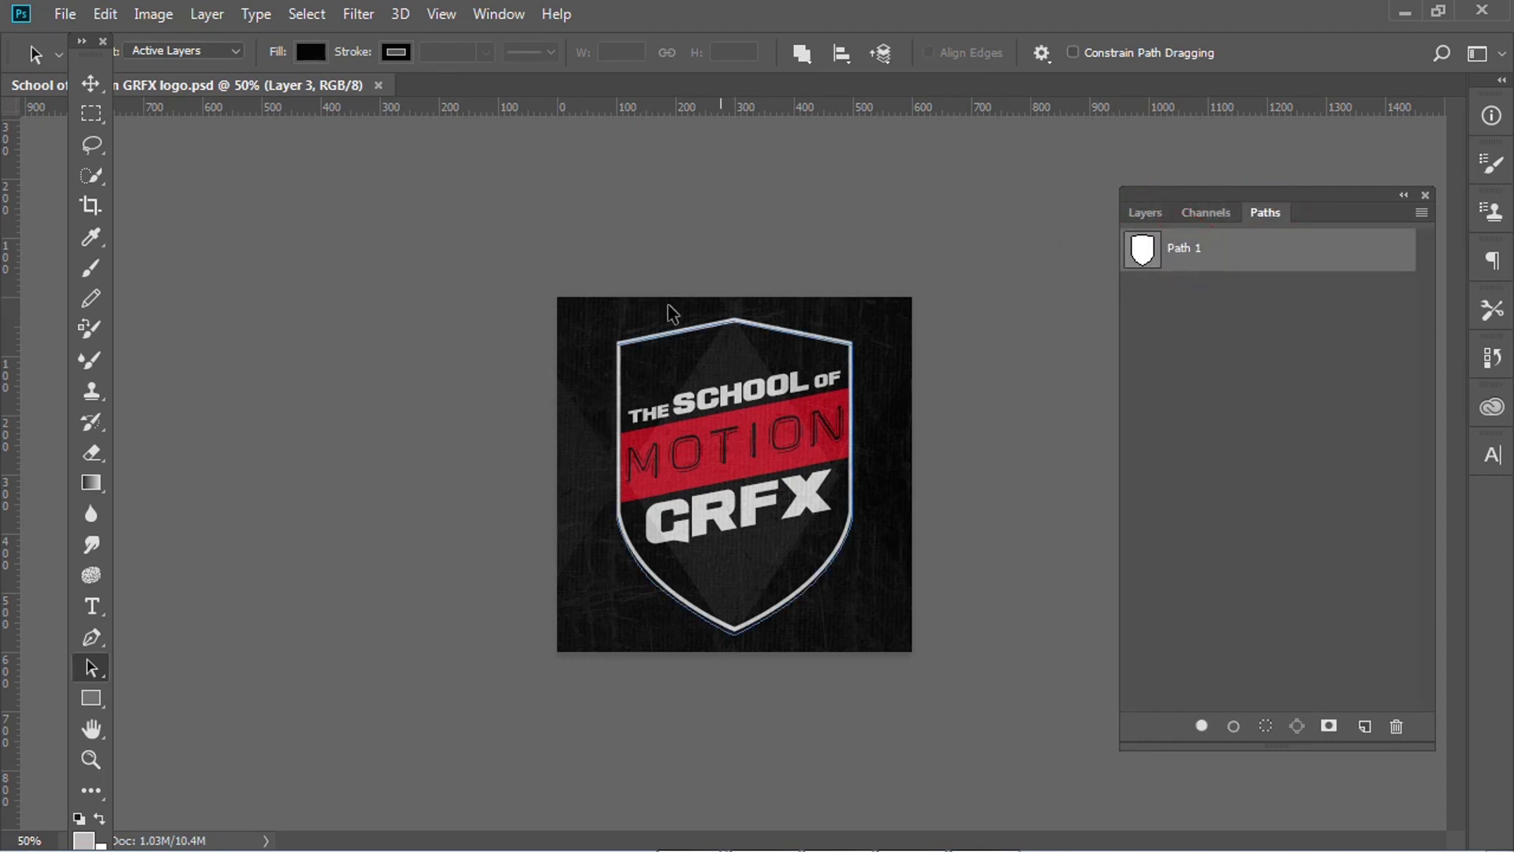
{"action": "left_click_drag", "start_coordinate": [518, 236], "coordinate": [1002, 694]}
{"action": "left_click", "coordinate": [105, 15]}
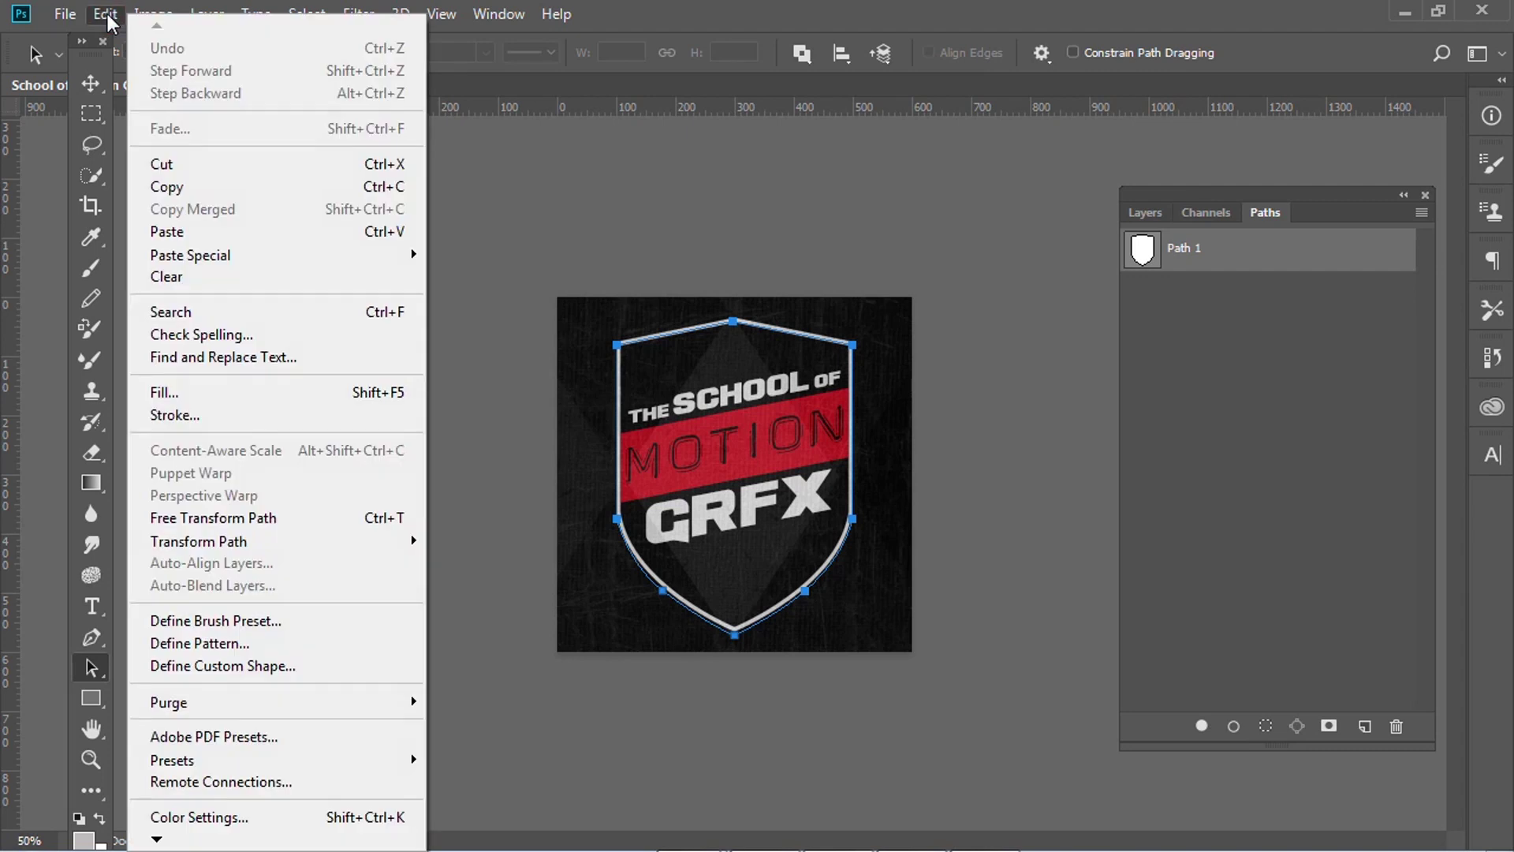
{"action": "left_click", "coordinate": [187, 187]}
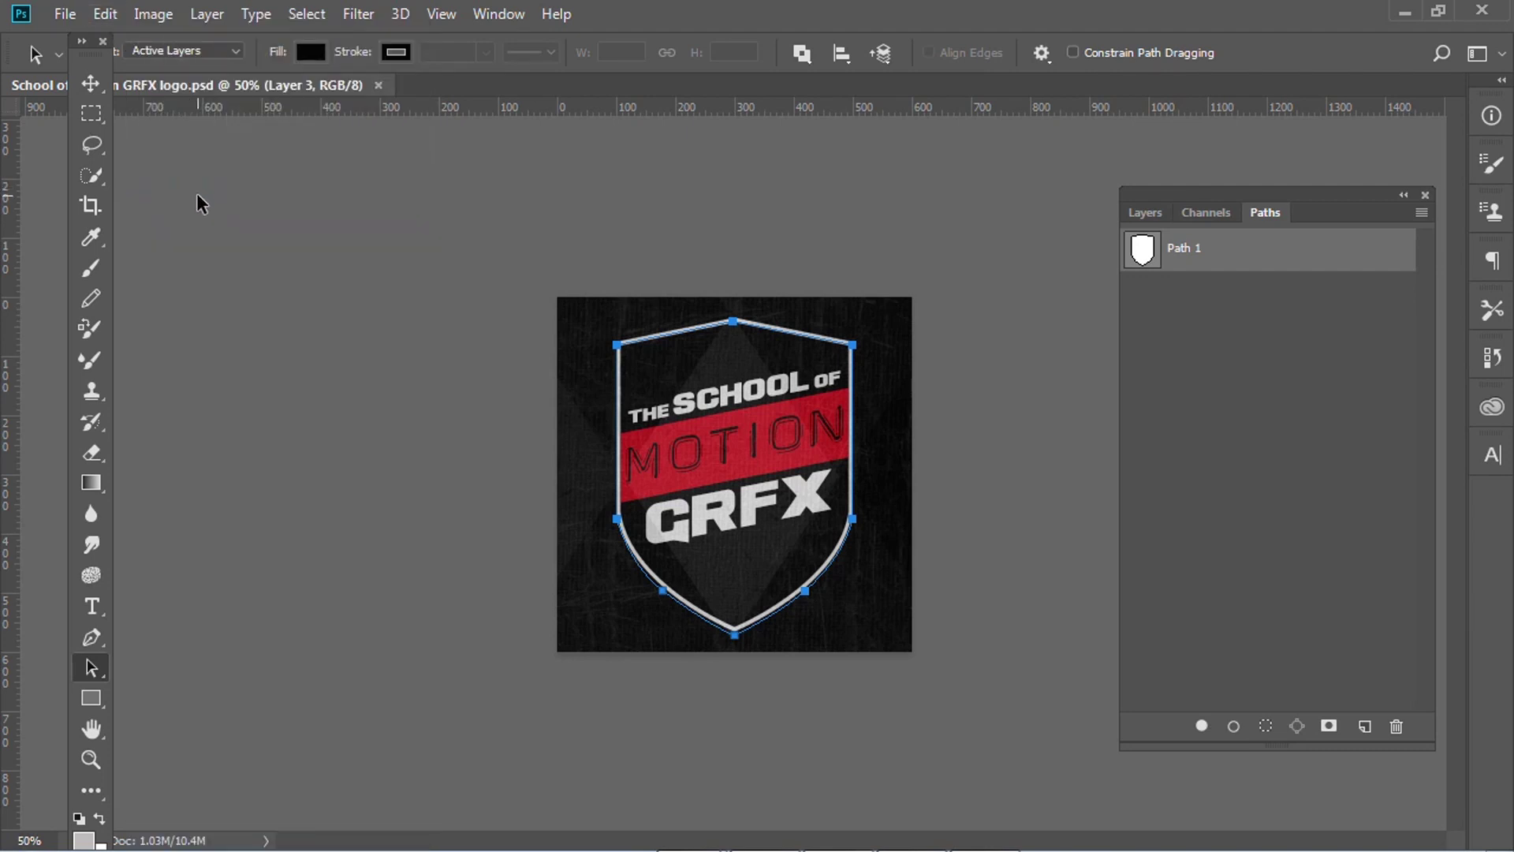
{"action": "key", "text": "alt+Tab"}
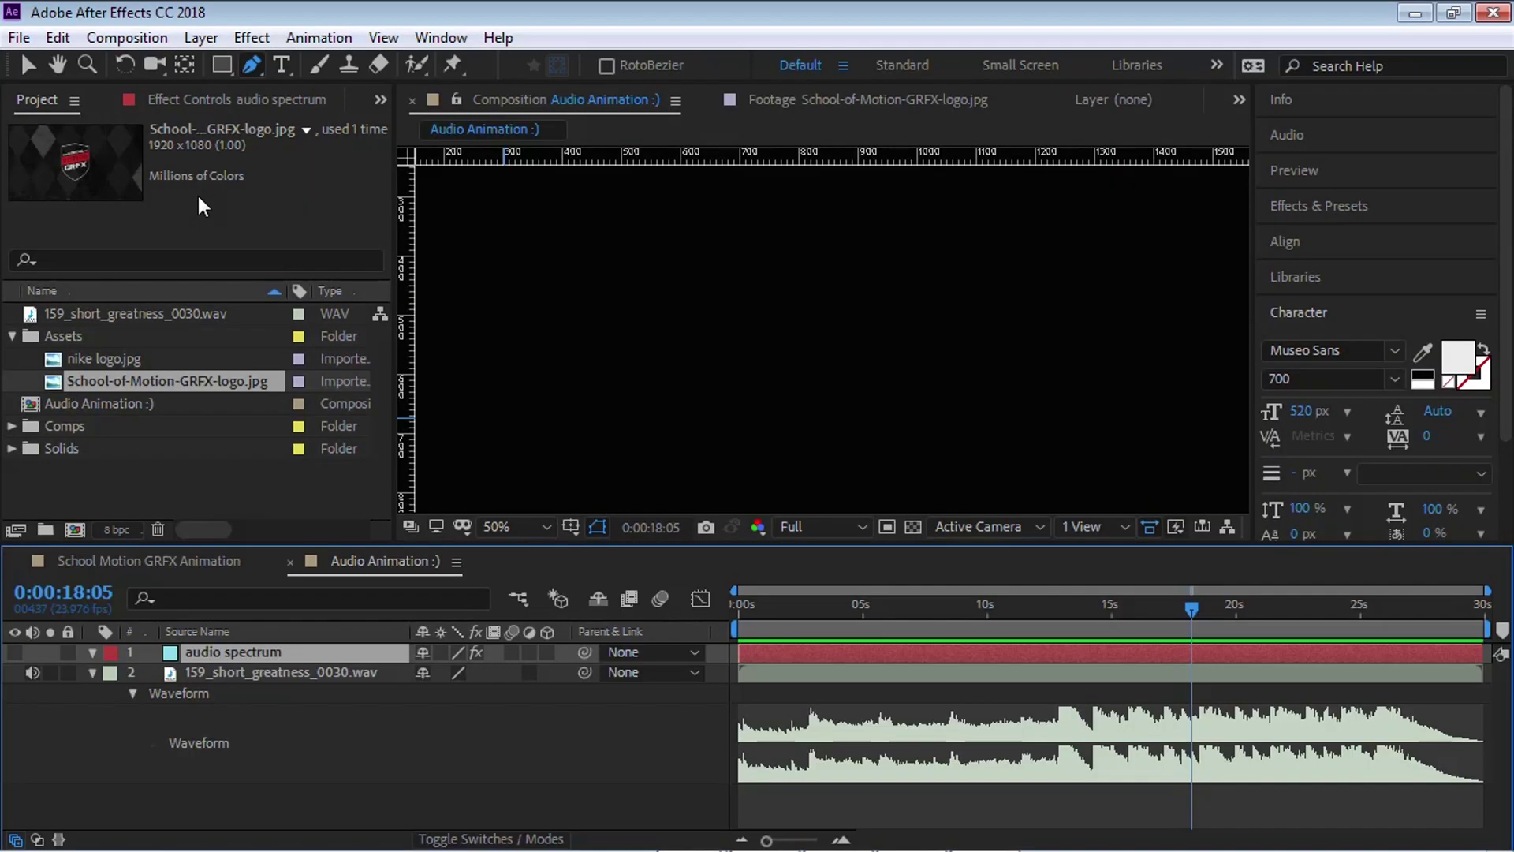
Step: Unhide the audio spectrum layer, paste the shield path as Mask 1, and set its mode to None
{"action": "left_click", "coordinate": [15, 651]}
{"action": "key", "text": "ctrl+v"}
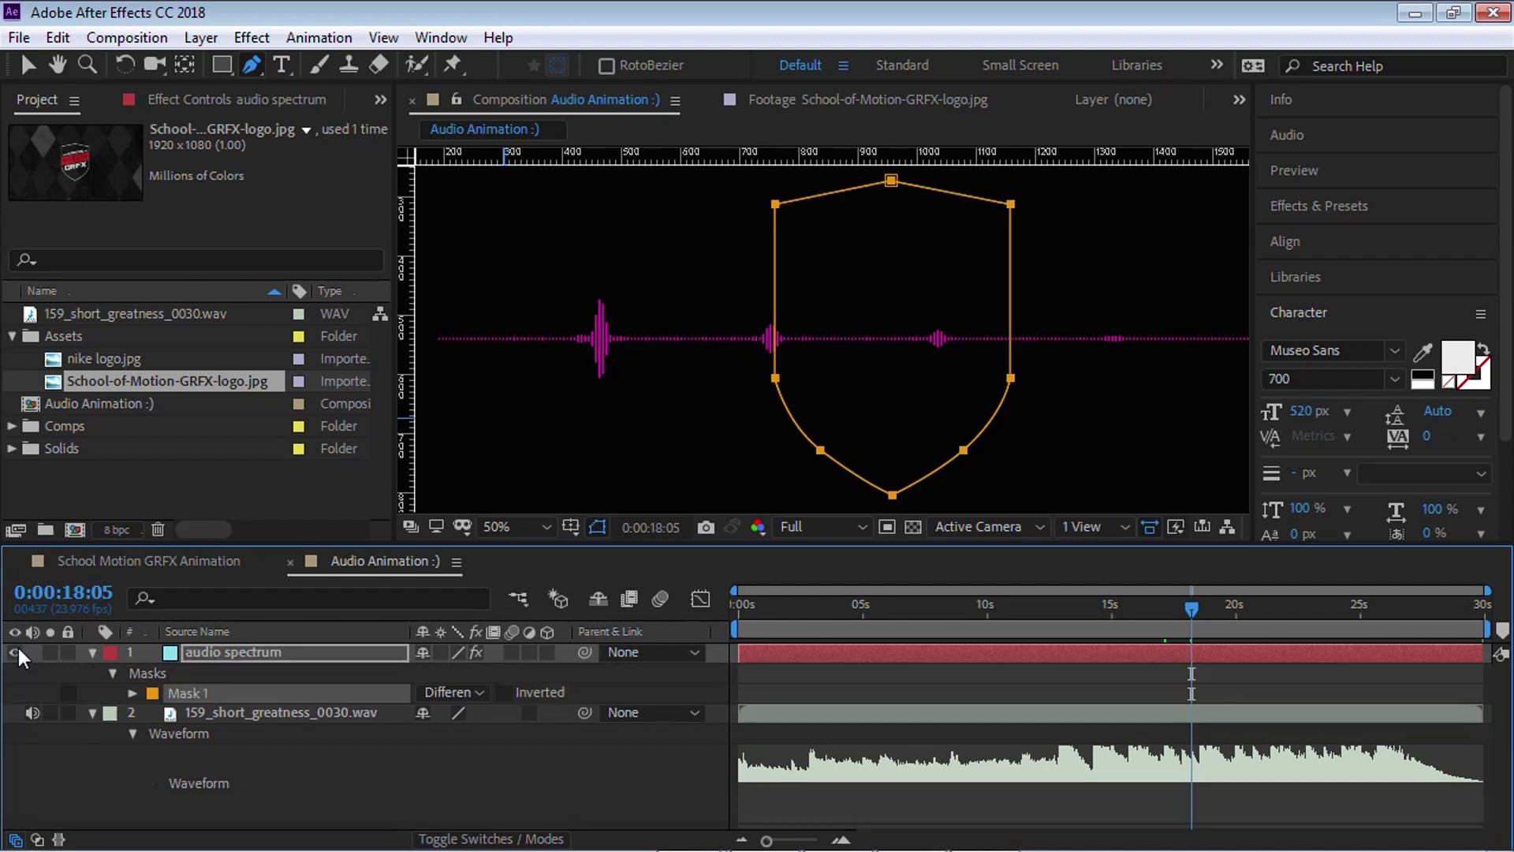
{"action": "left_click", "coordinate": [132, 693]}
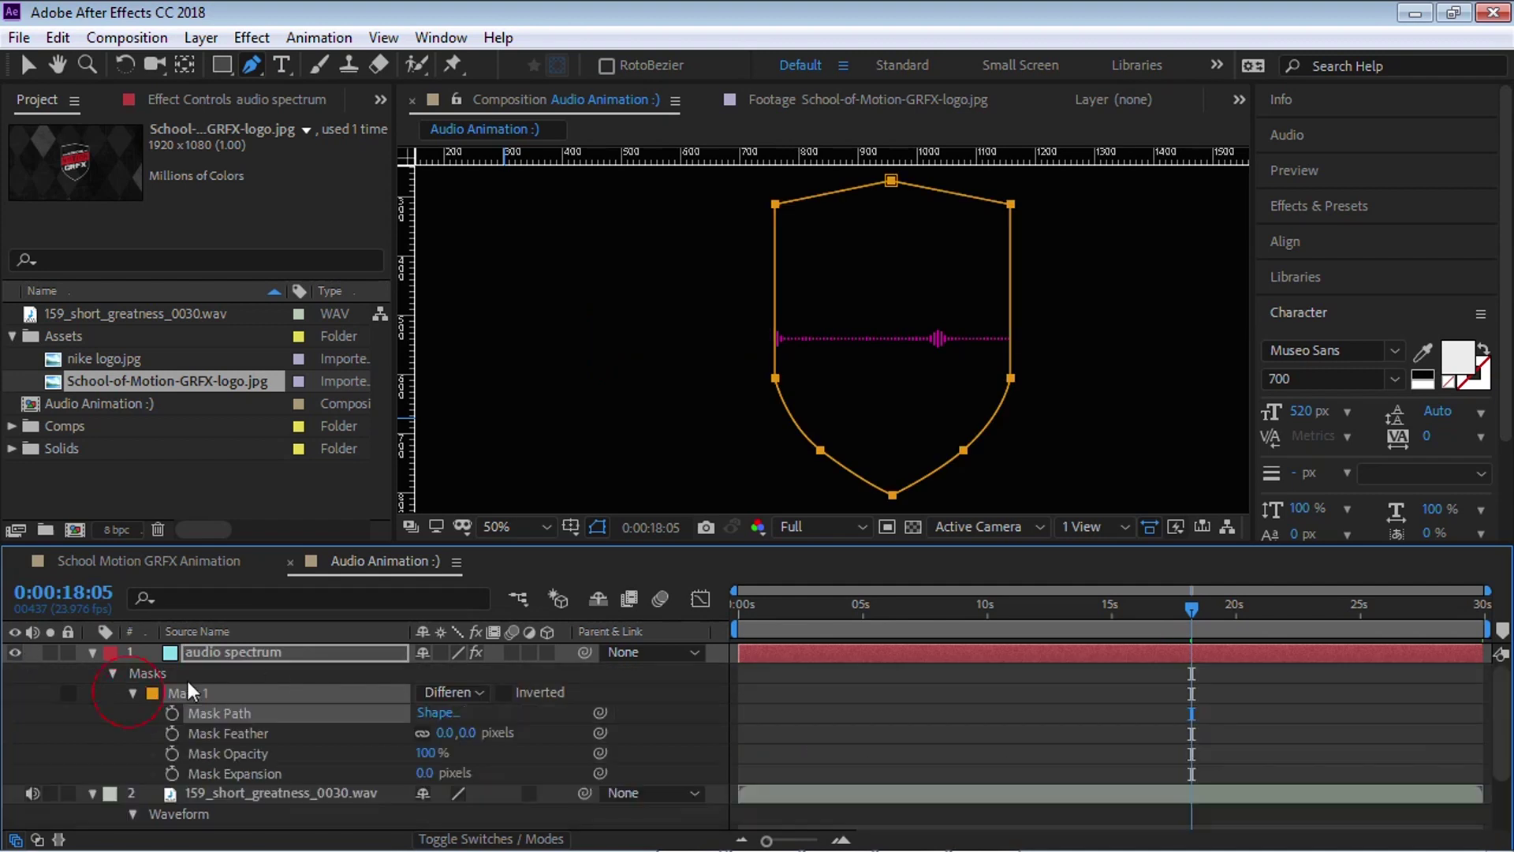
{"action": "left_click", "coordinate": [447, 691]}
{"action": "left_click", "coordinate": [473, 512]}
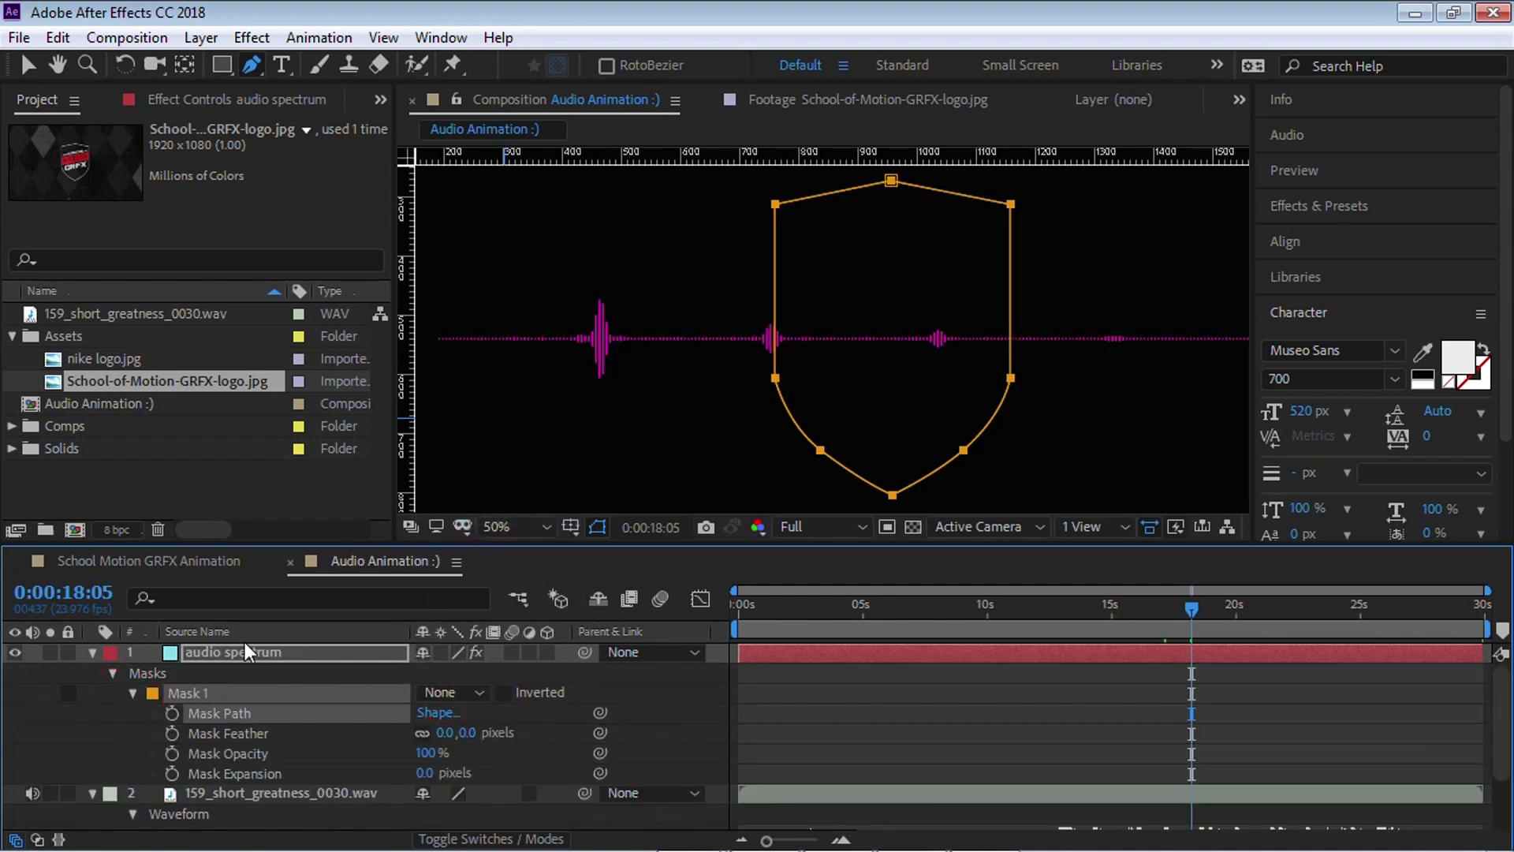
Step: Rename Mask 1 to 'Shield Mask' and reselect the audio spectrum layer
{"action": "left_click", "coordinate": [205, 687]}
{"action": "key", "text": "Return"}
{"action": "type", "text": "Mask"}
{"action": "key", "text": "Return"}
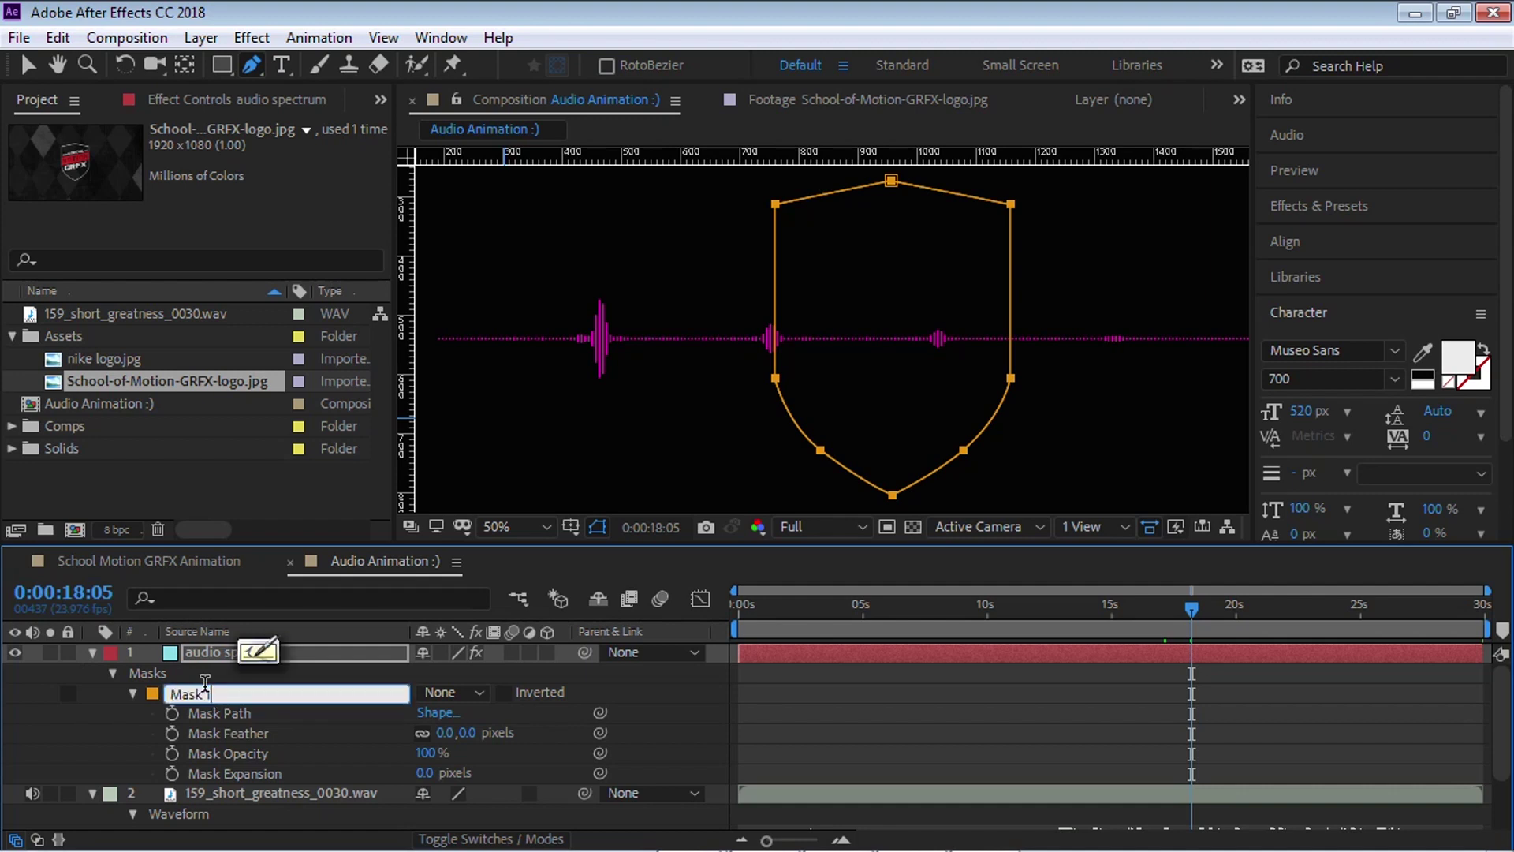
{"action": "type", "text": "Shield"}
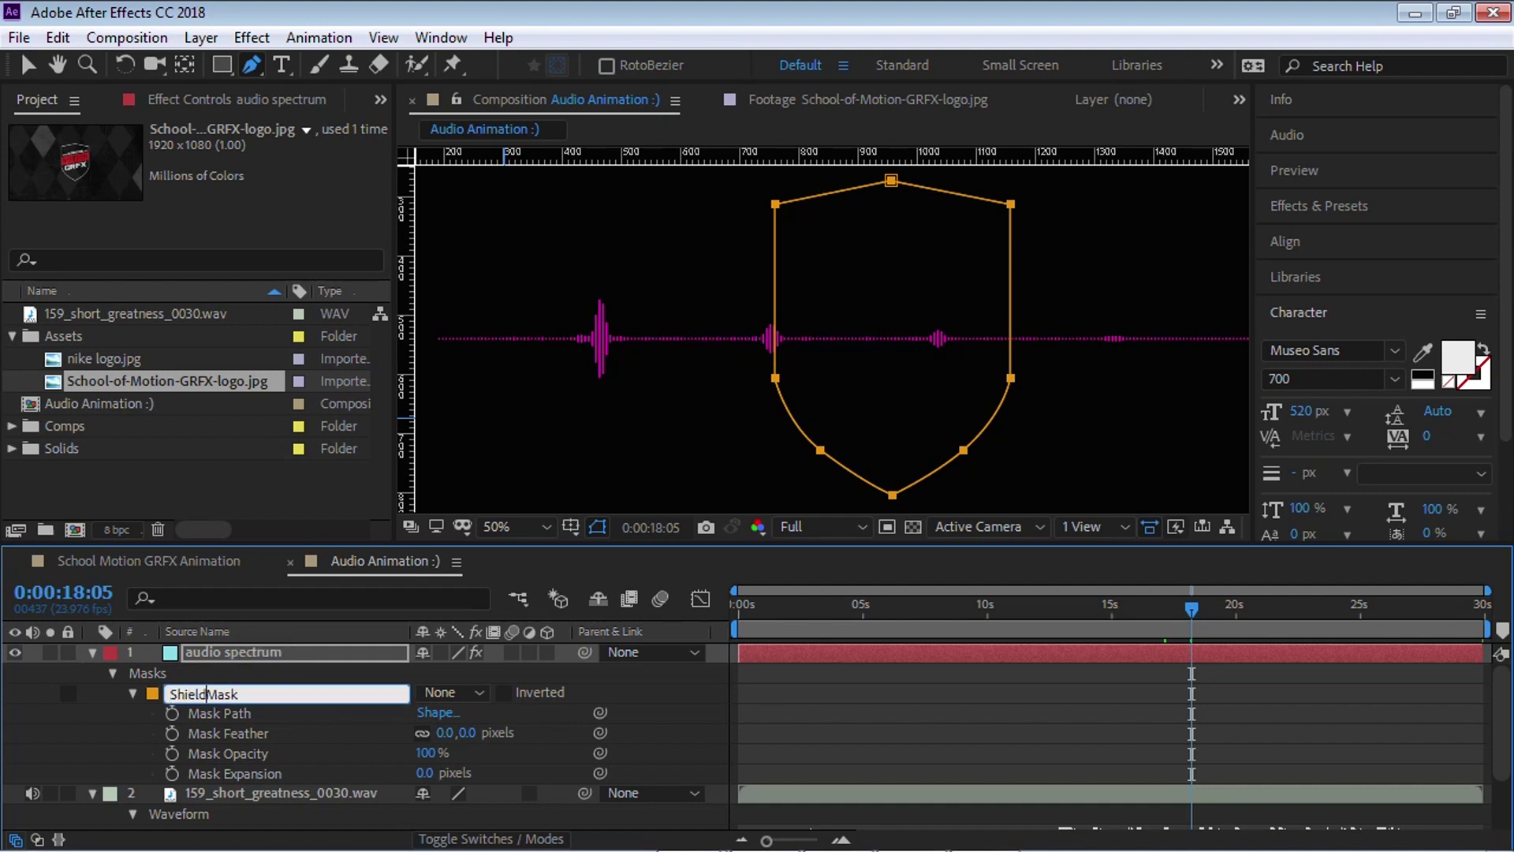
{"action": "key", "text": "Return"}
{"action": "left_click", "coordinate": [244, 651]}
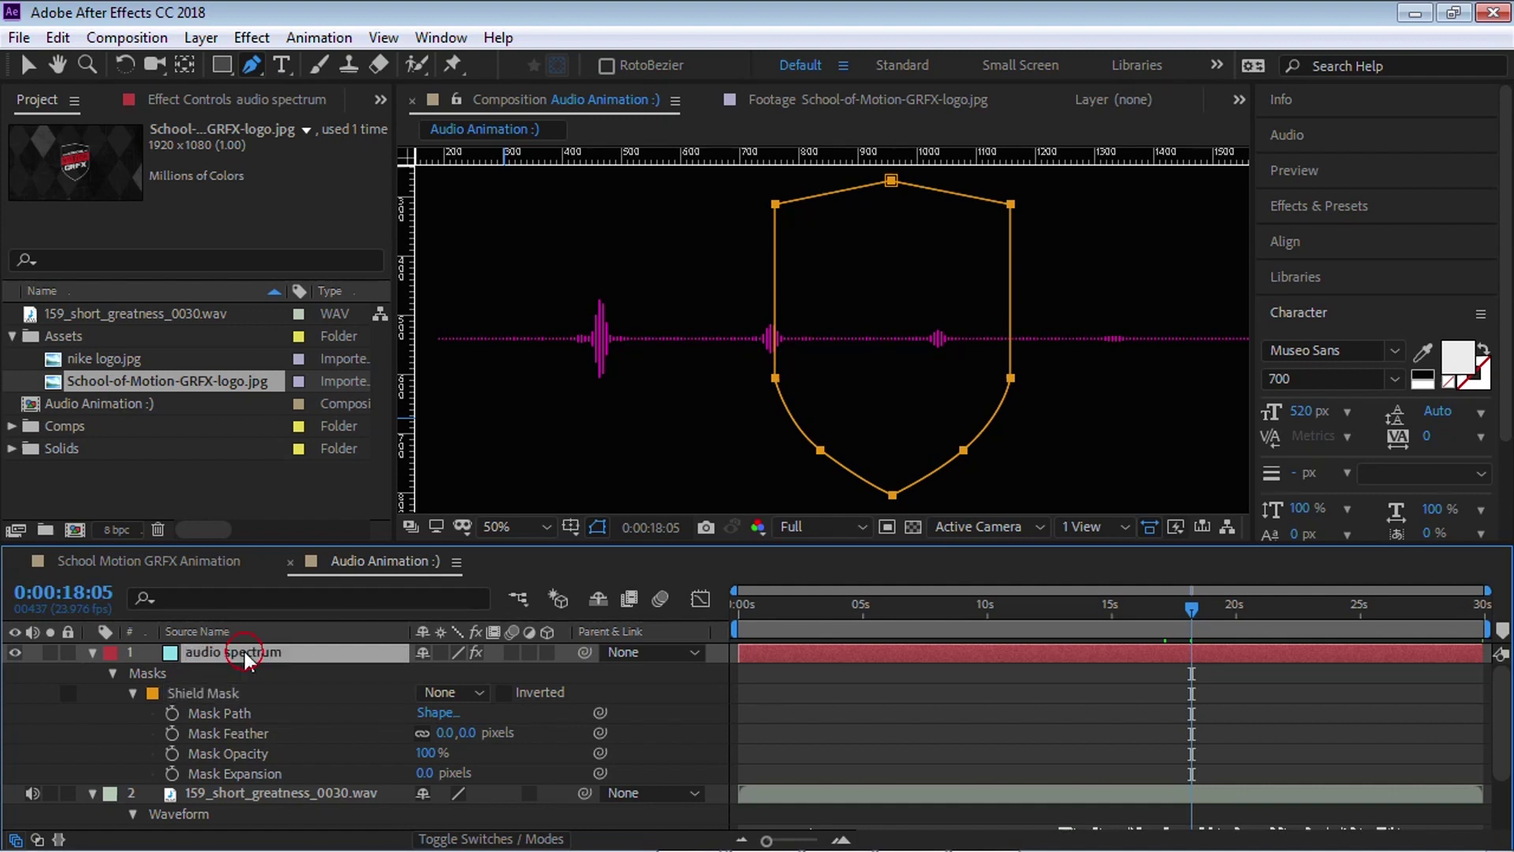
{"action": "left_click", "coordinate": [248, 98]}
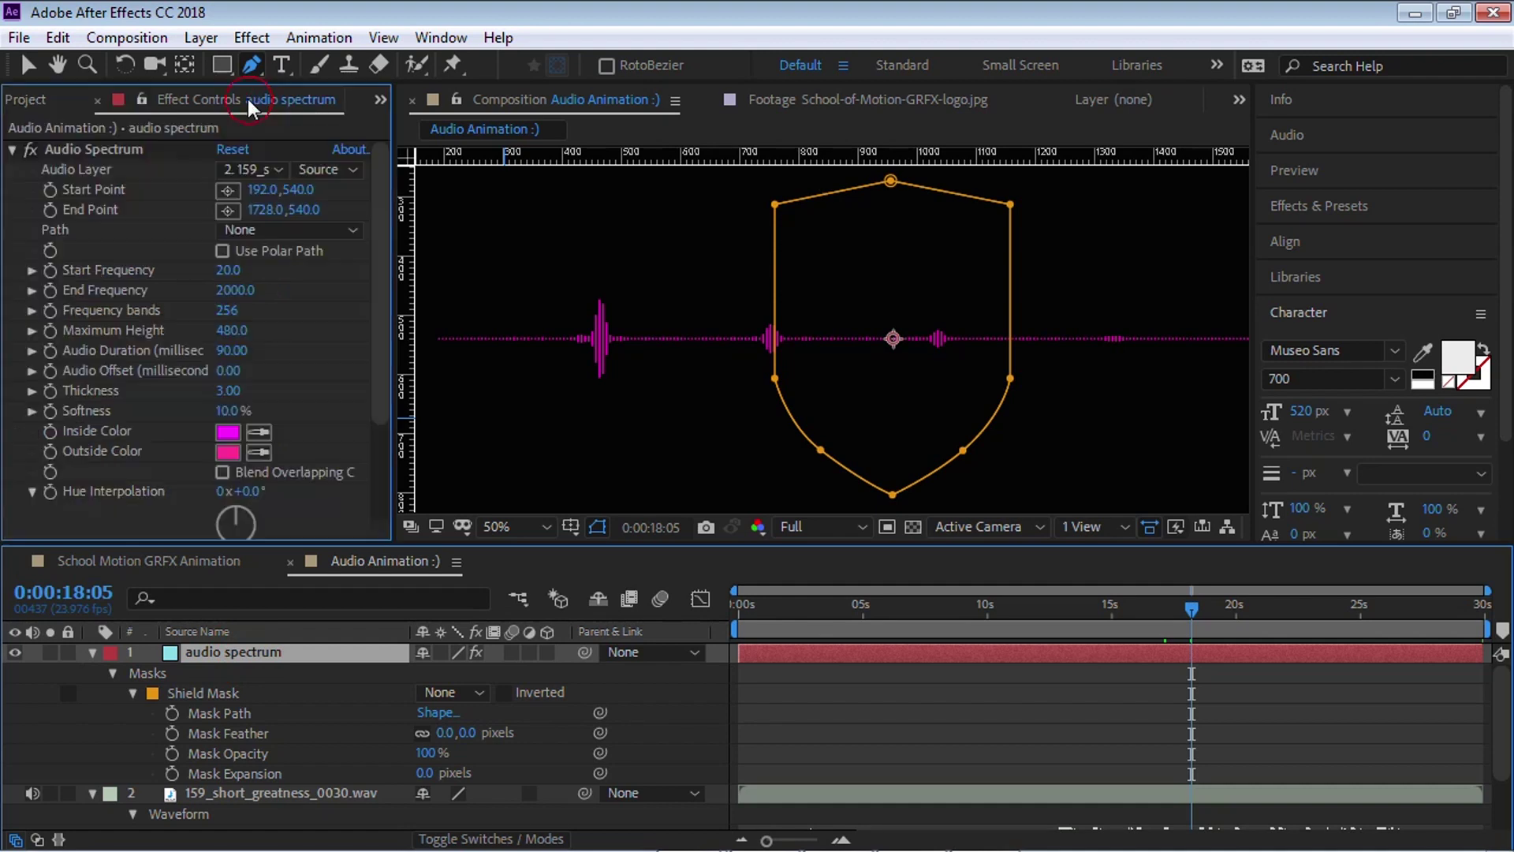
Step: Set Audio Spectrum's Path to Shield Mask and preview it from about 14 seconds
{"action": "left_click", "coordinate": [259, 229]}
{"action": "left_click", "coordinate": [283, 291]}
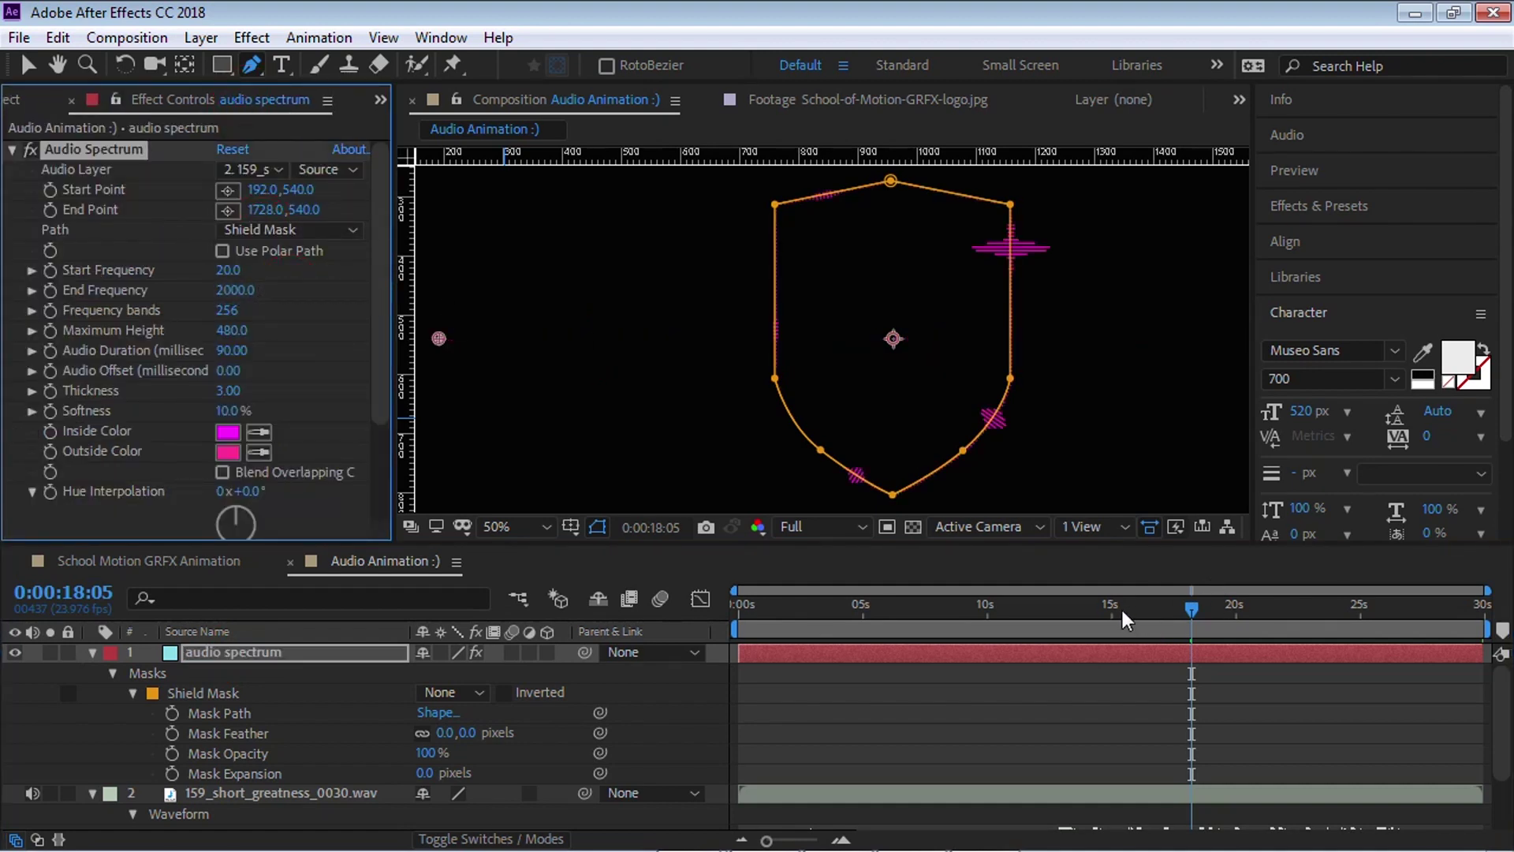
{"action": "scroll", "coordinate": [1126, 623], "scroll_direction": "down", "scroll_amount": 2}
{"action": "left_click", "coordinate": [1095, 605]}
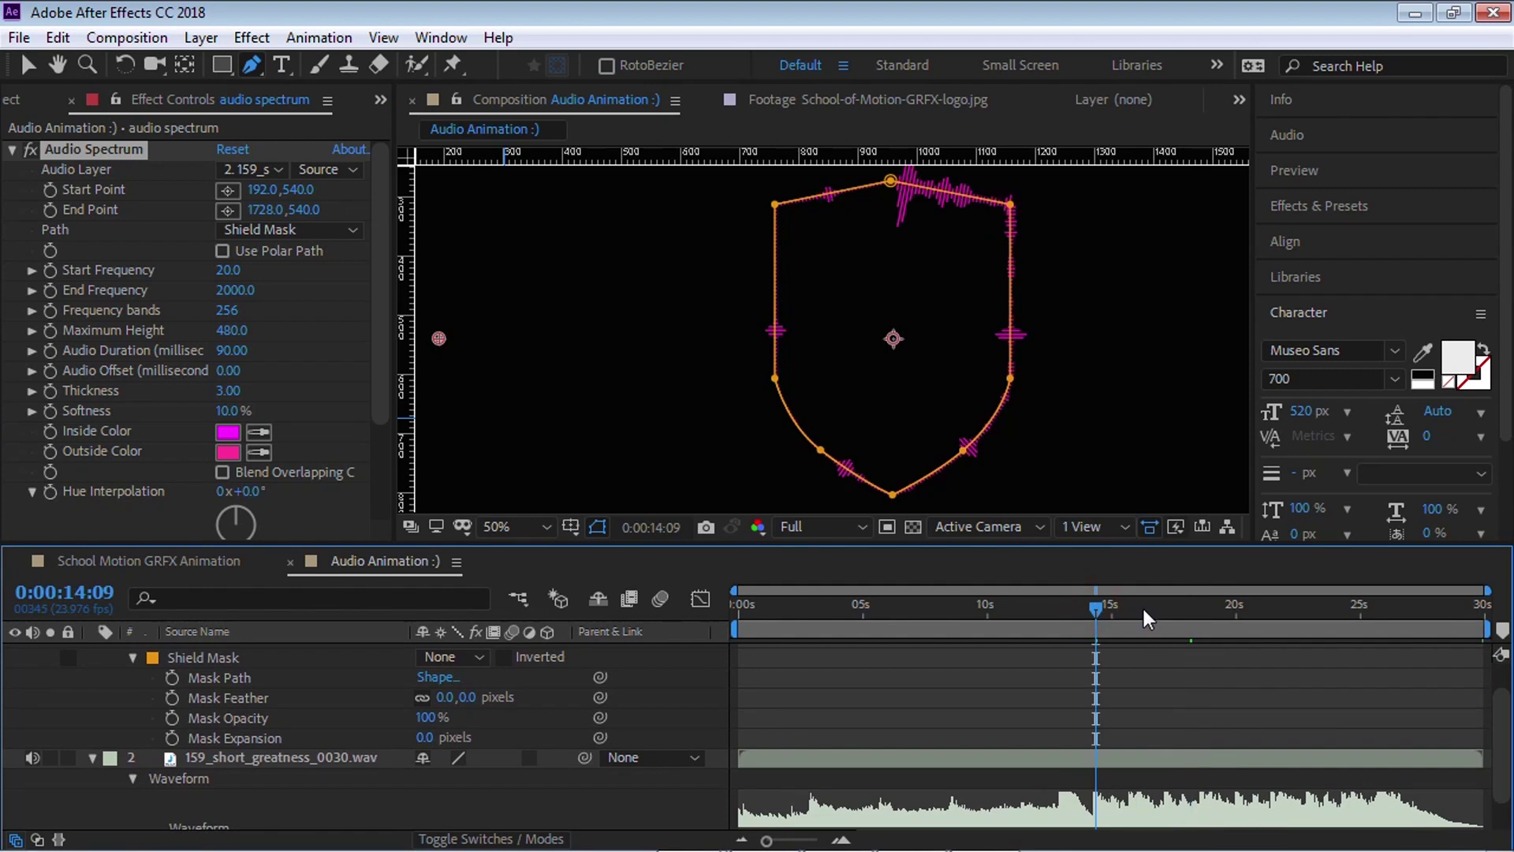
{"action": "scroll", "coordinate": [1469, 679], "scroll_direction": "down", "scroll_amount": 1}
{"action": "key", "text": "space"}
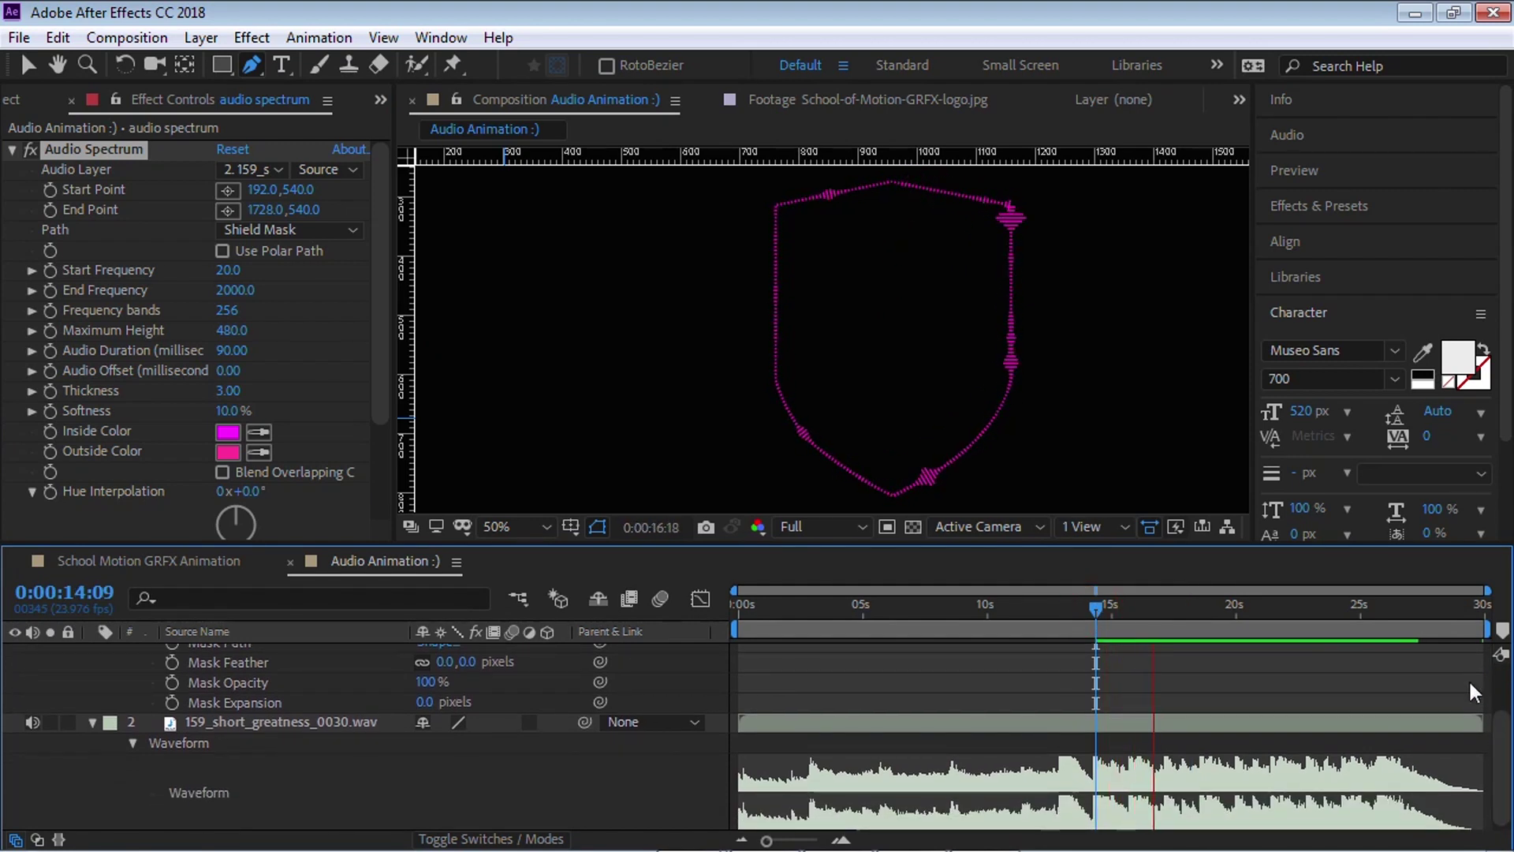
{"action": "key", "text": "space"}
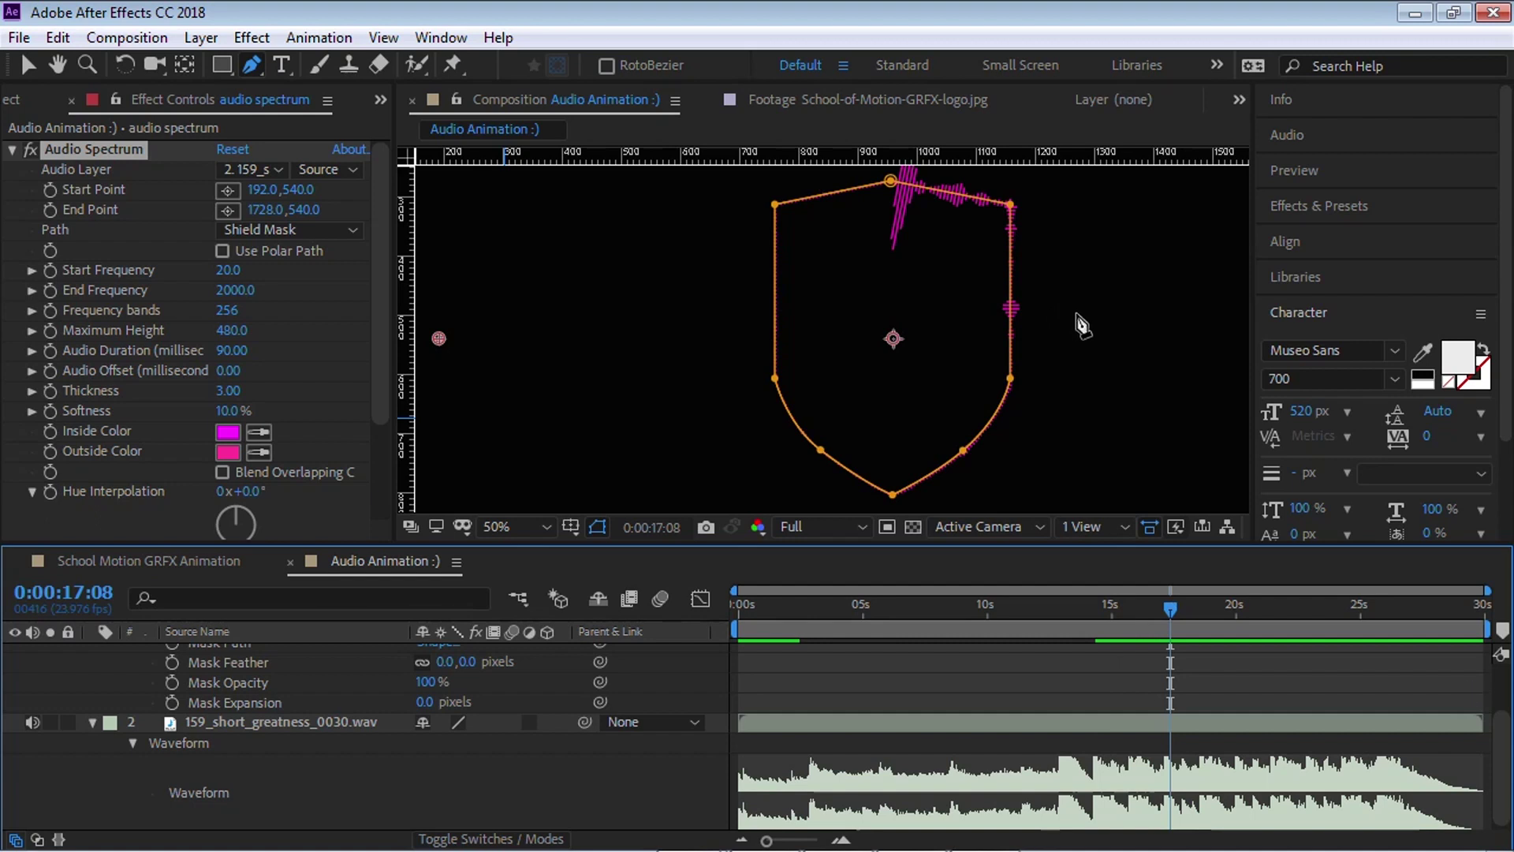
Step: Pan the composition view slightly left with the Hand tool, then return to mask editing
{"action": "key", "text": "h"}
{"action": "left_click_drag", "start_coordinate": [1088, 328], "coordinate": [1035, 344]}
{"action": "key", "text": "g"}
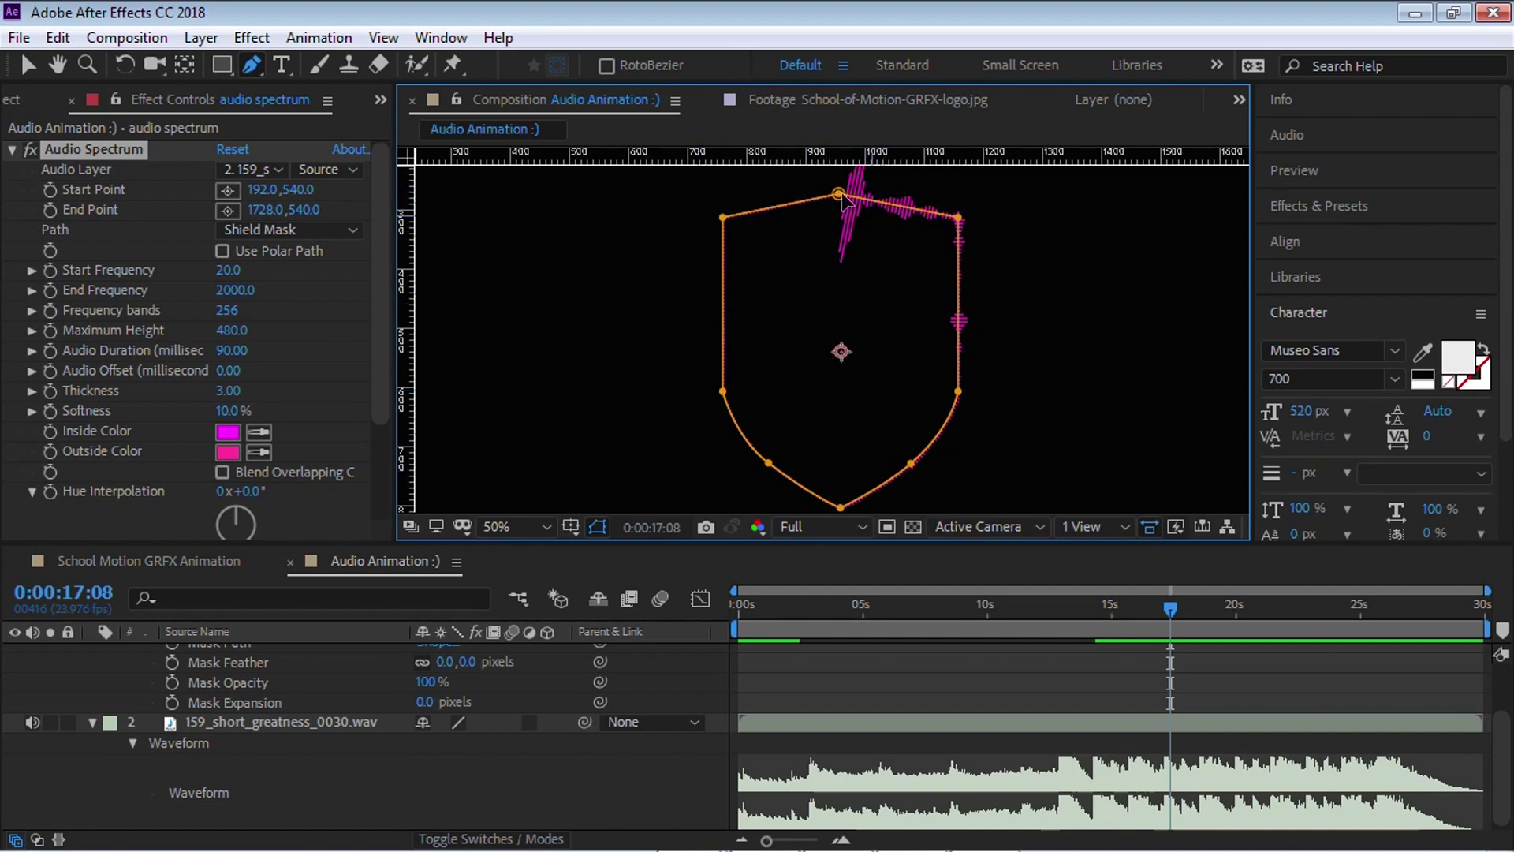
{"action": "key", "text": "alt+Tab"}
{"action": "key", "text": "alt+Tab"}
{"action": "key", "text": "alt+Tab"}
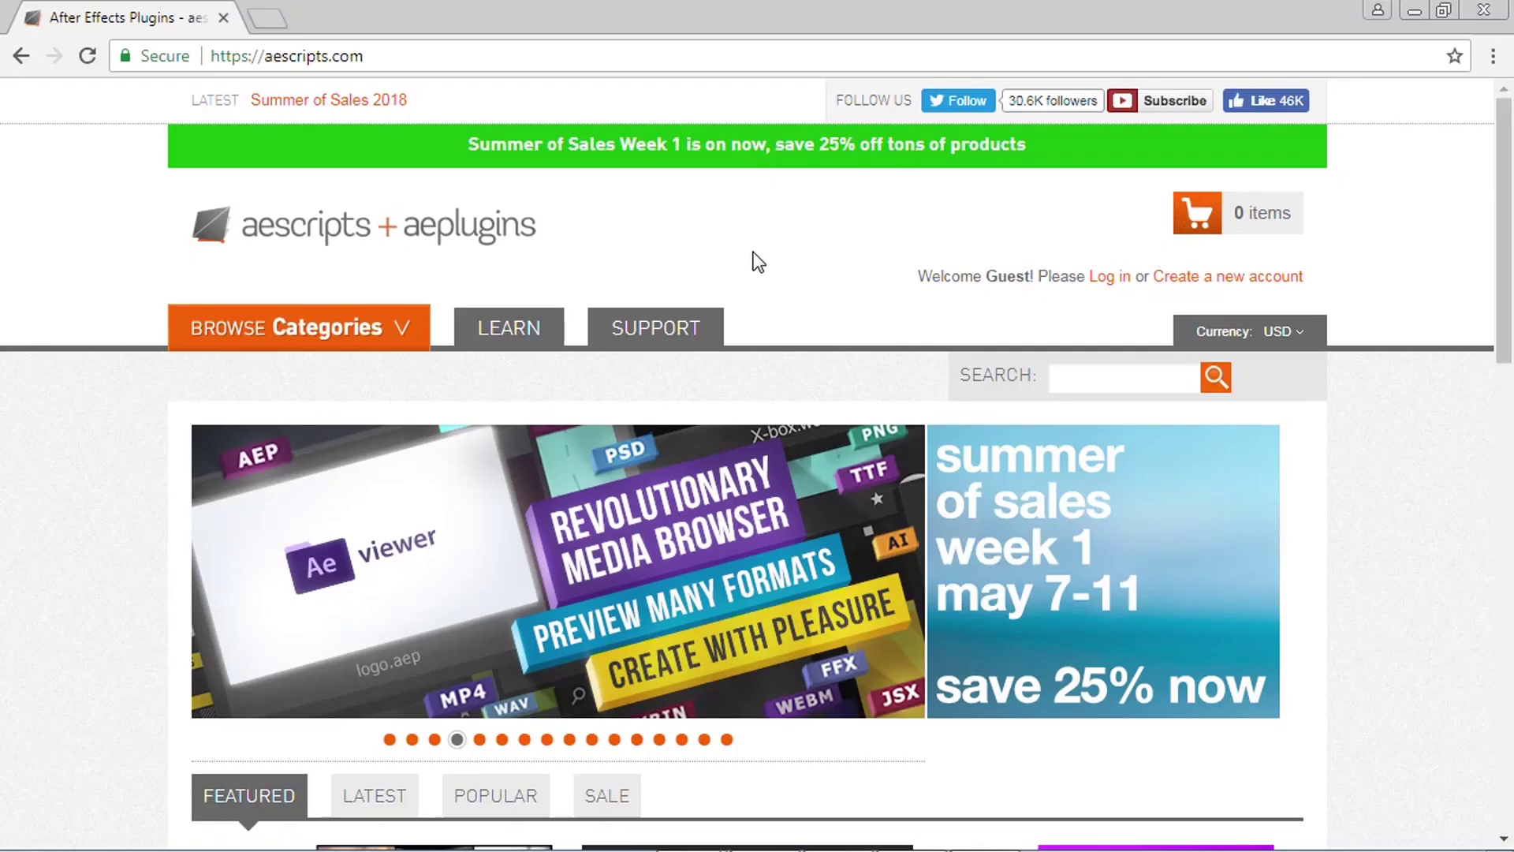
Step: In Chrome, go back to the ReverseMaskPath page and view its Name Your Own Price field
{"action": "left_click", "coordinate": [482, 55]}
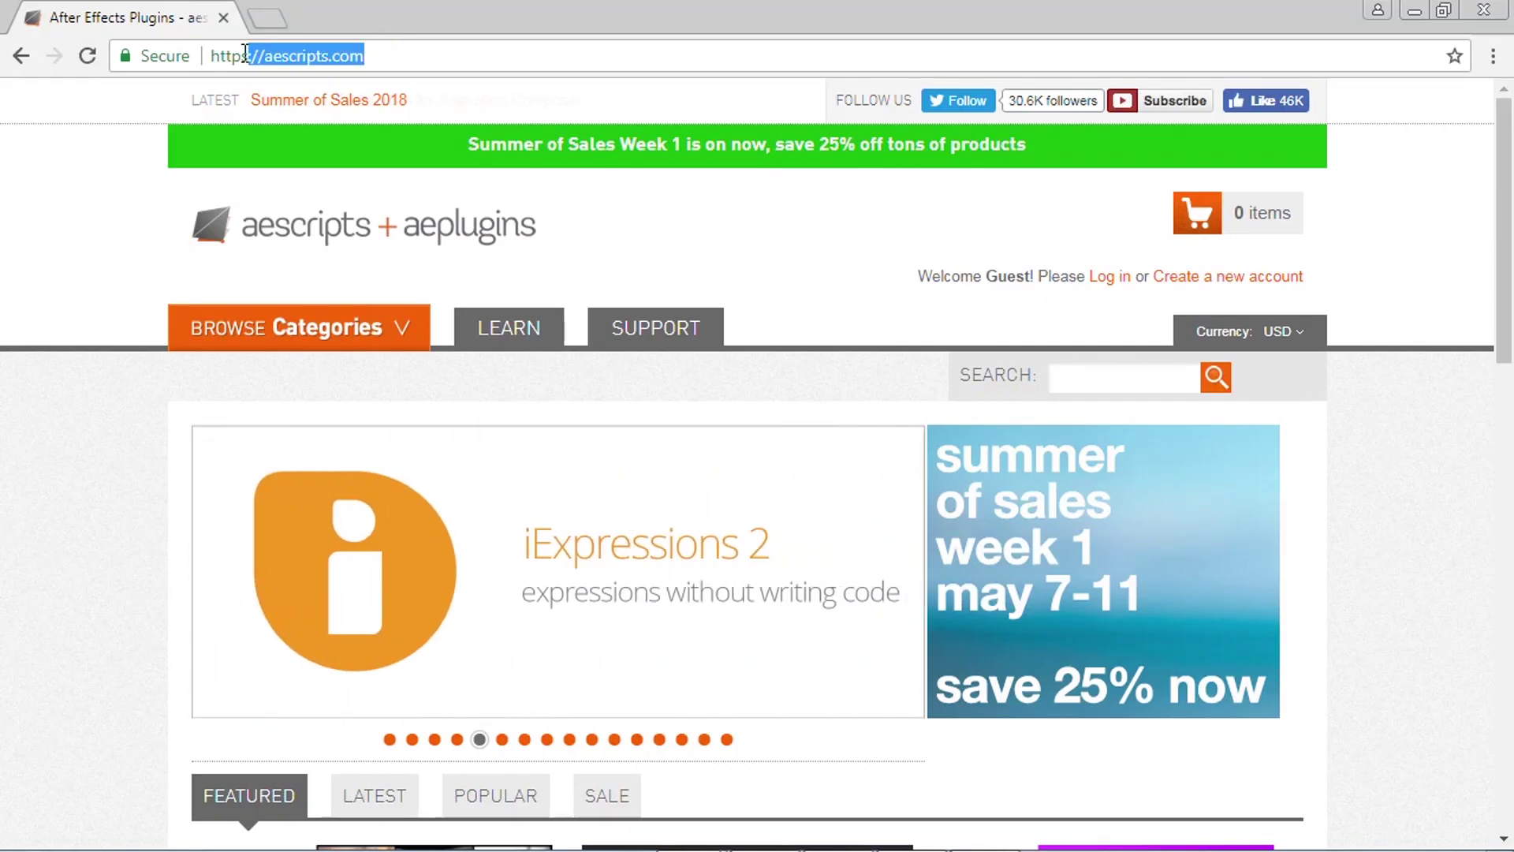
{"action": "left_click", "coordinate": [482, 55]}
{"action": "left_click", "coordinate": [19, 56]}
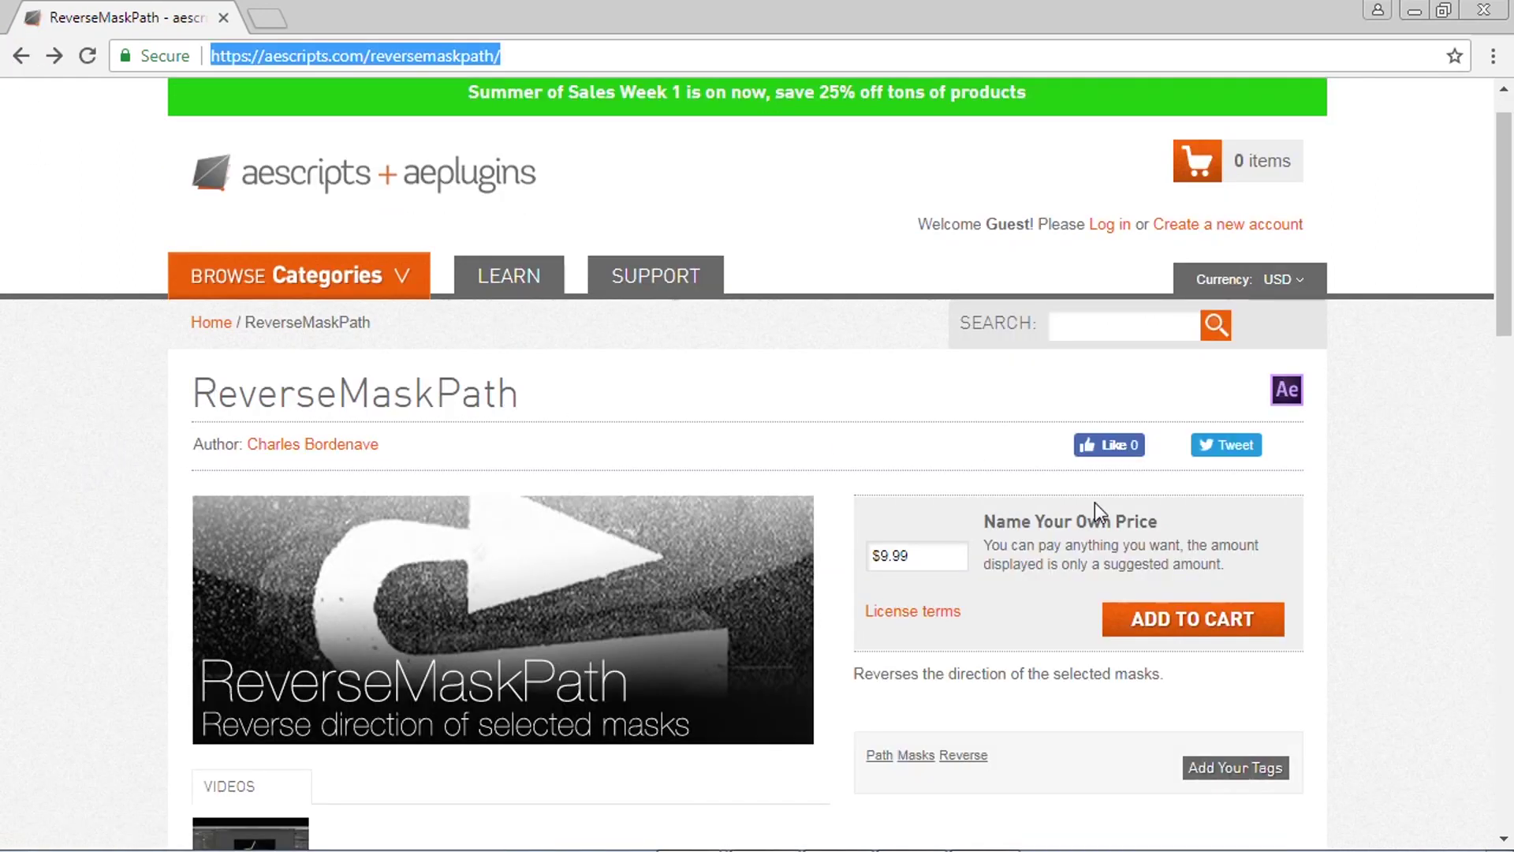
{"action": "left_click_drag", "start_coordinate": [1153, 521], "coordinate": [992, 521]}
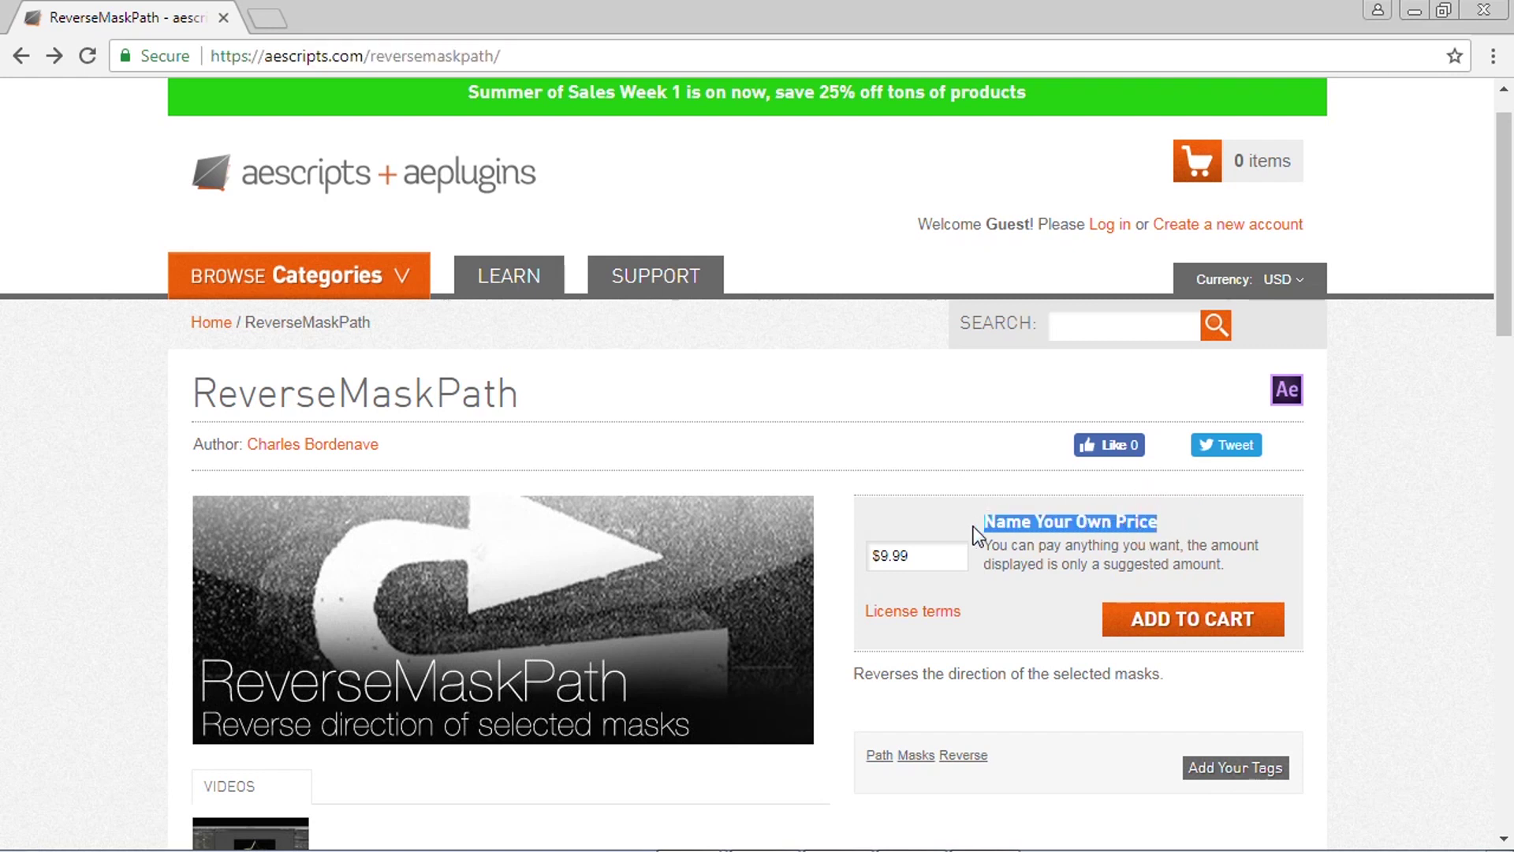
{"action": "left_click", "coordinate": [915, 556]}
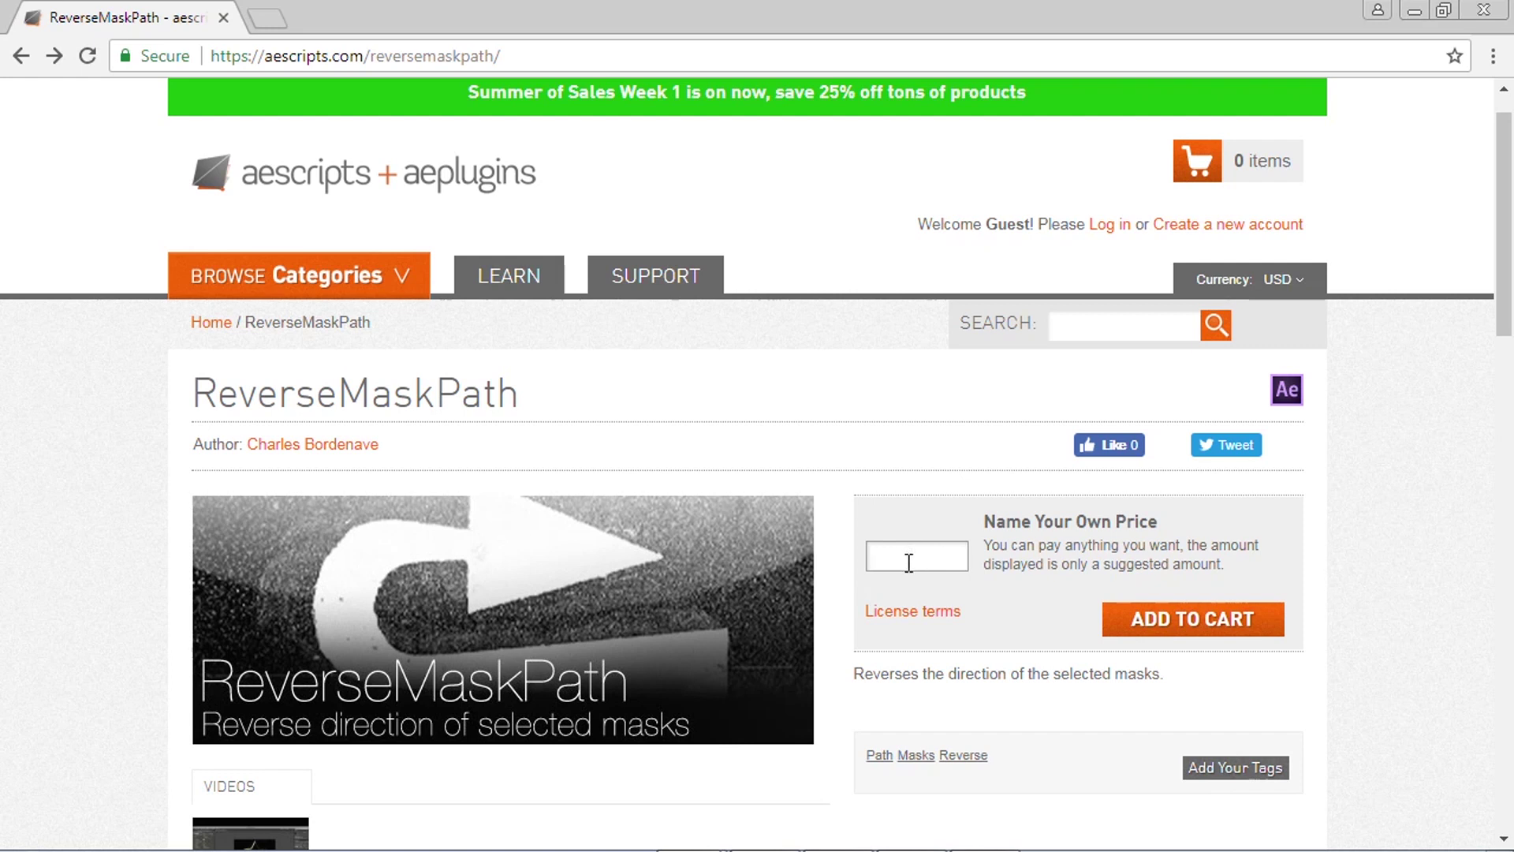
{"action": "key", "text": "alt+Tab"}
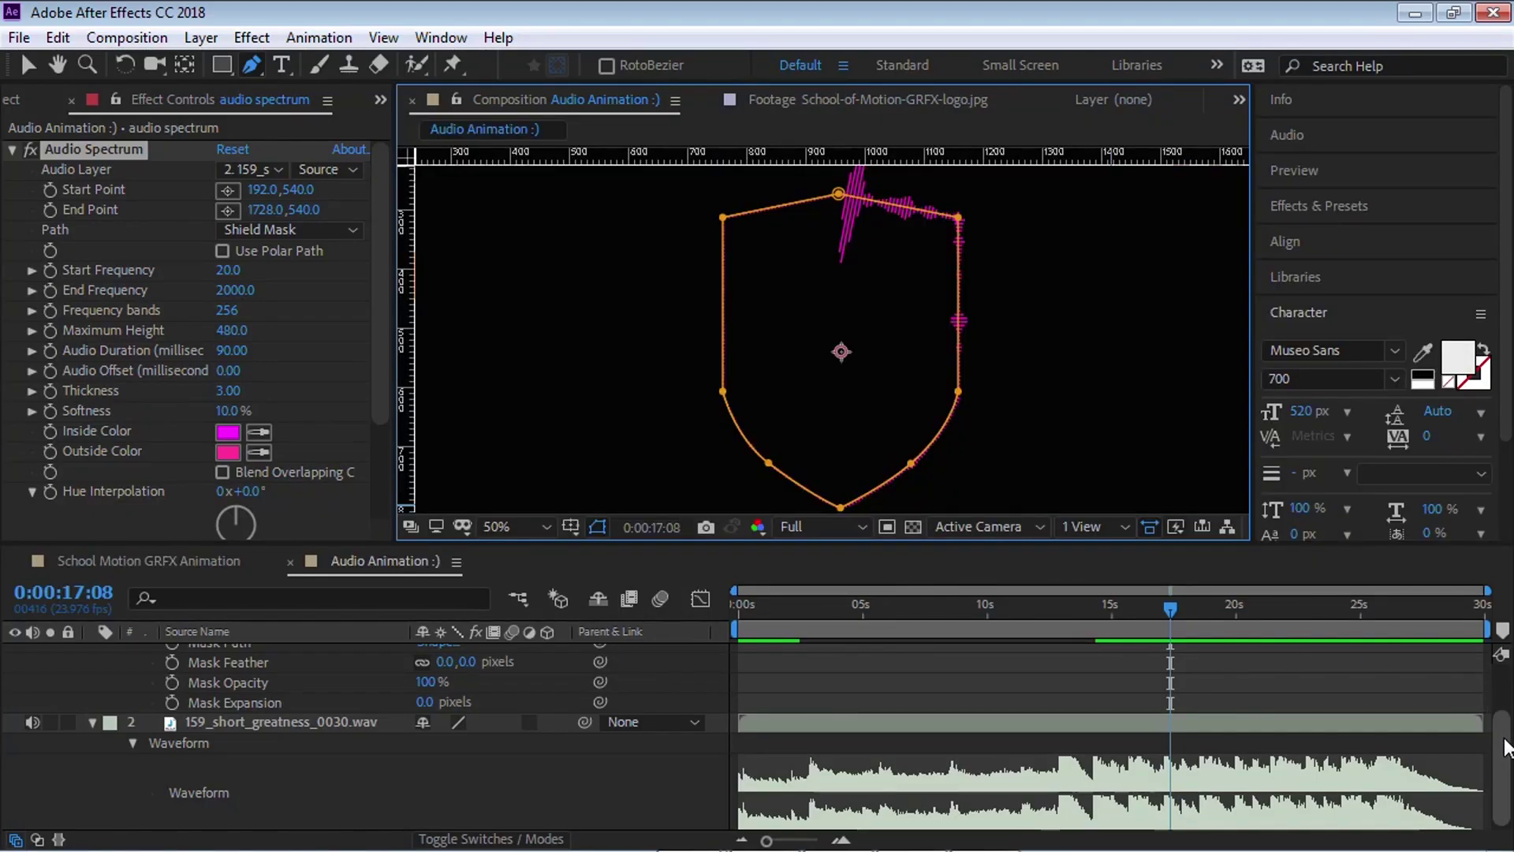
Step: Run Window > ReverseMaskPath.jsx on Shield Mask and scrub to about 0:00:19:11 to check
{"action": "scroll", "coordinate": [1505, 748], "scroll_direction": "up", "scroll_amount": 3}
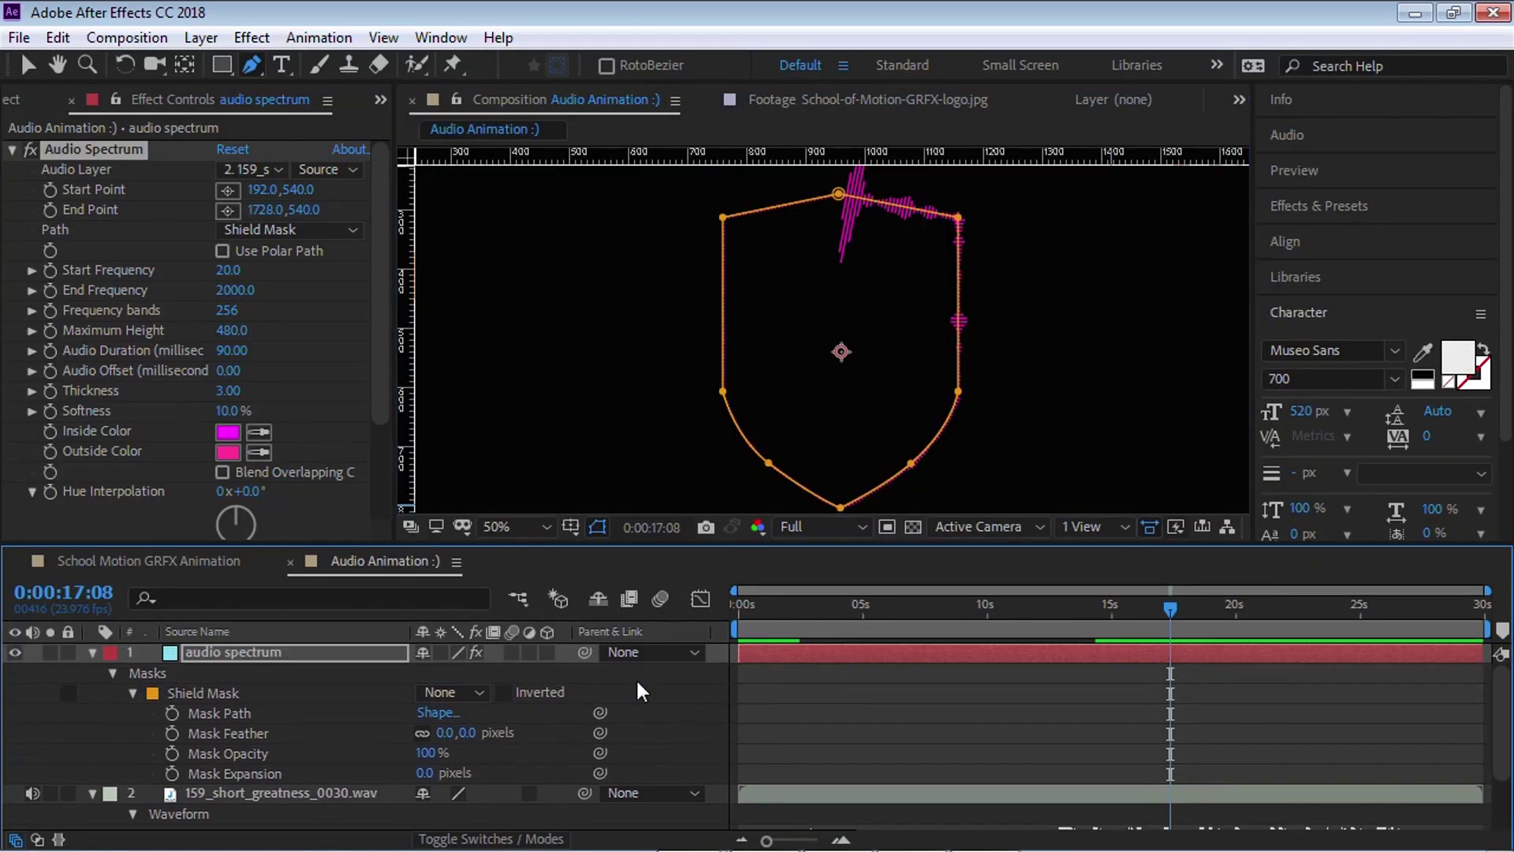
{"action": "left_click", "coordinate": [222, 693]}
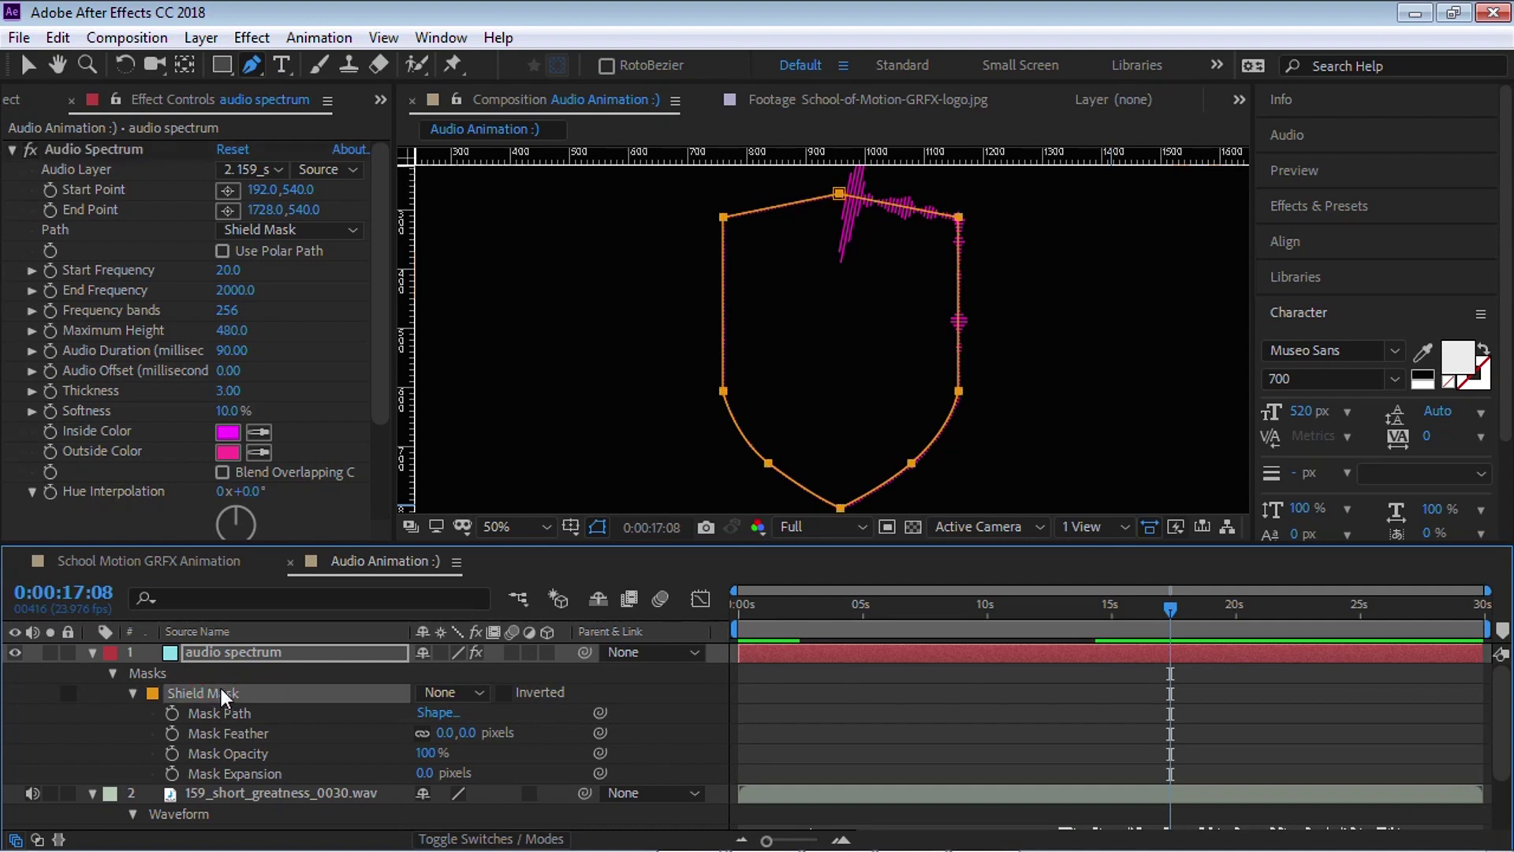
{"action": "left_click", "coordinate": [439, 40]}
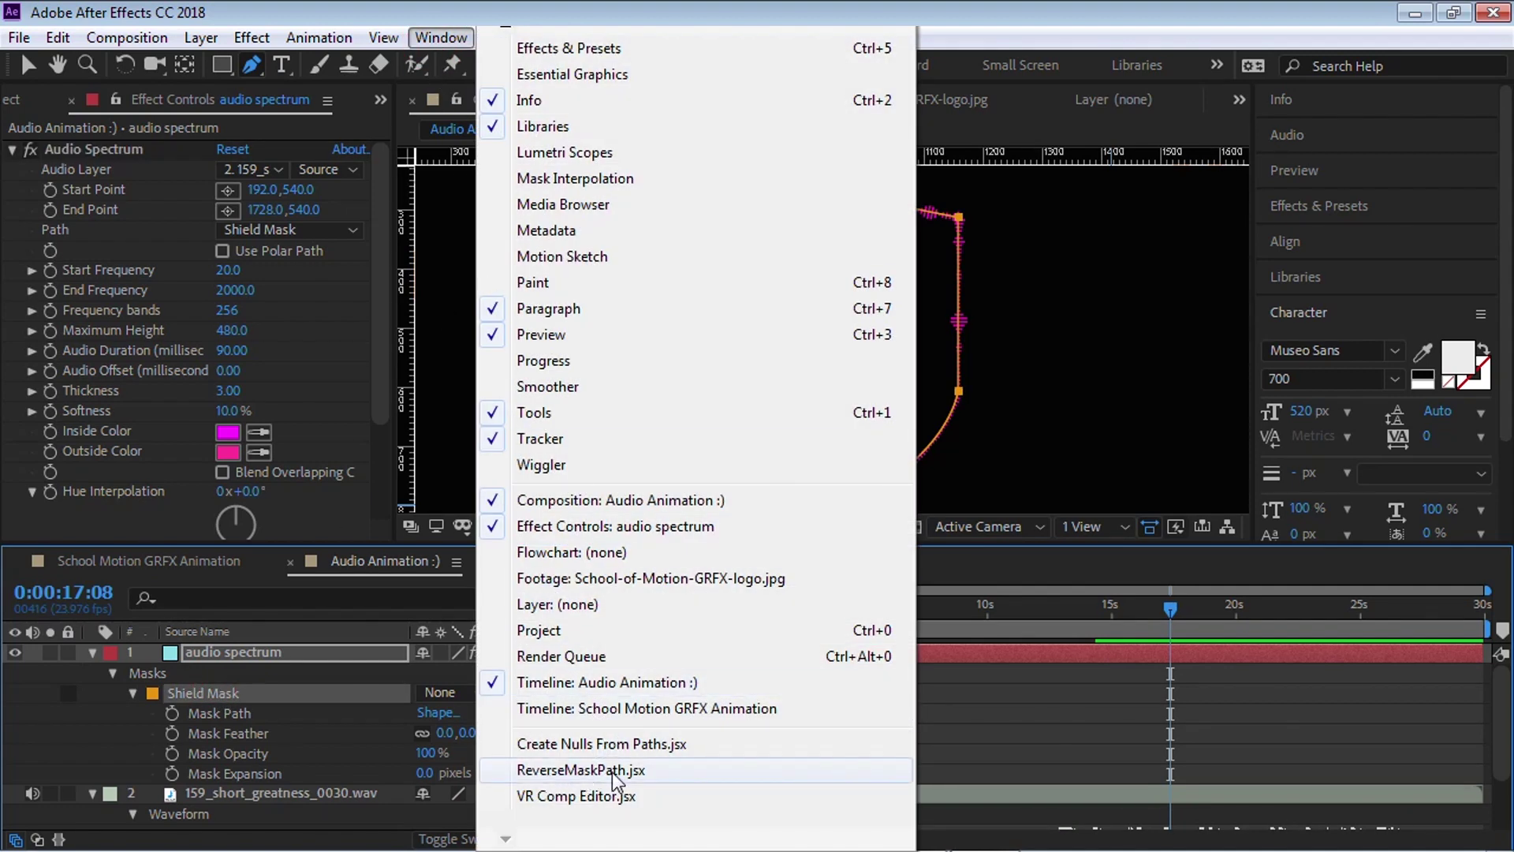
{"action": "left_click", "coordinate": [652, 771]}
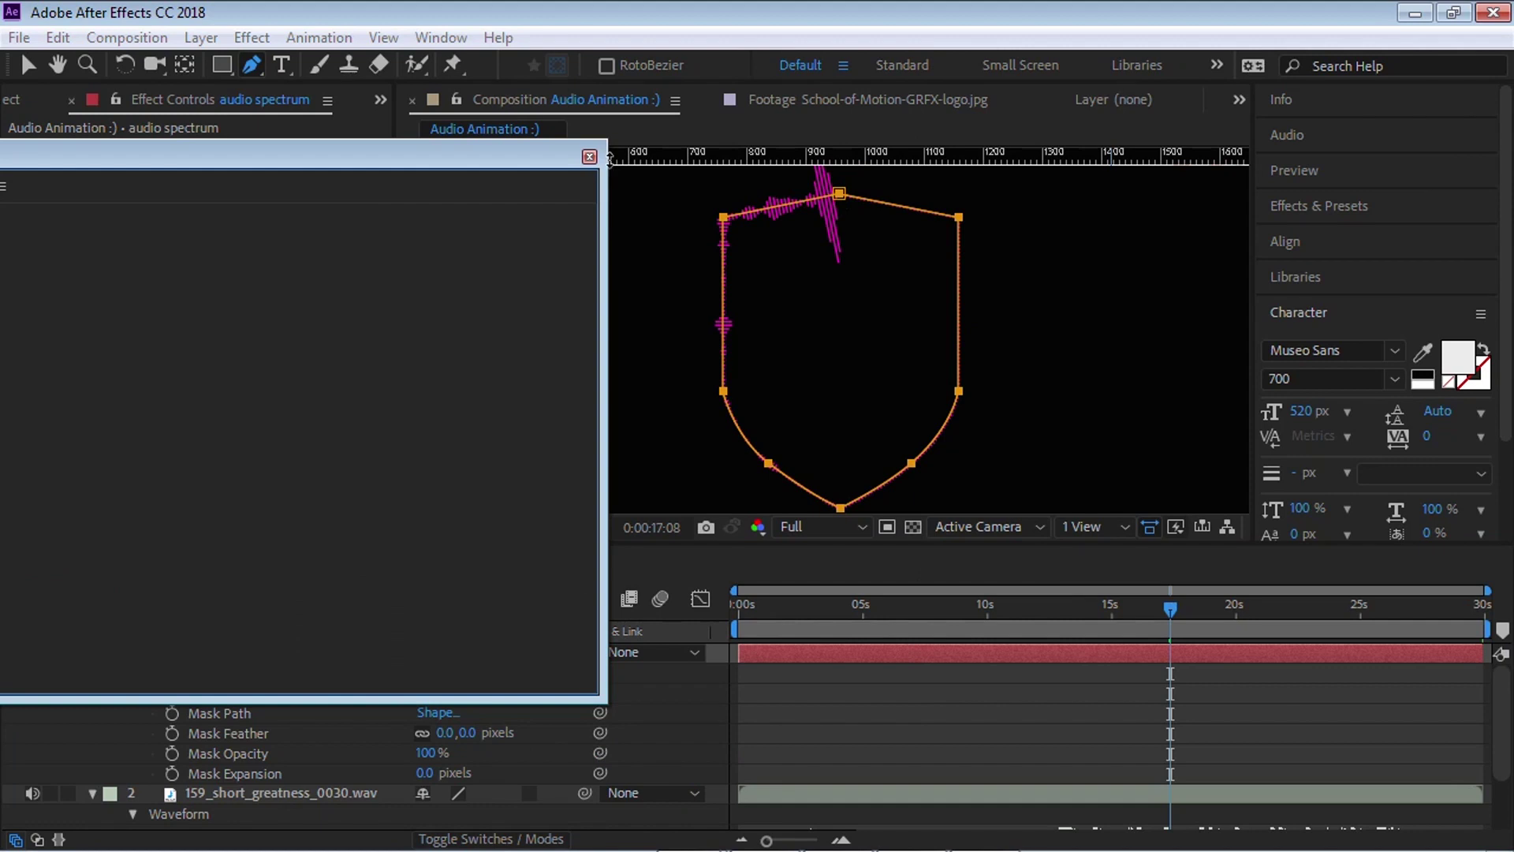
{"action": "mouse_move", "coordinate": [1179, 604]}
{"action": "left_mouse_down"}
{"action": "mouse_move", "coordinate": [1222, 605]}
{"action": "mouse_move", "coordinate": [1164, 607]}
{"action": "left_mouse_up"}
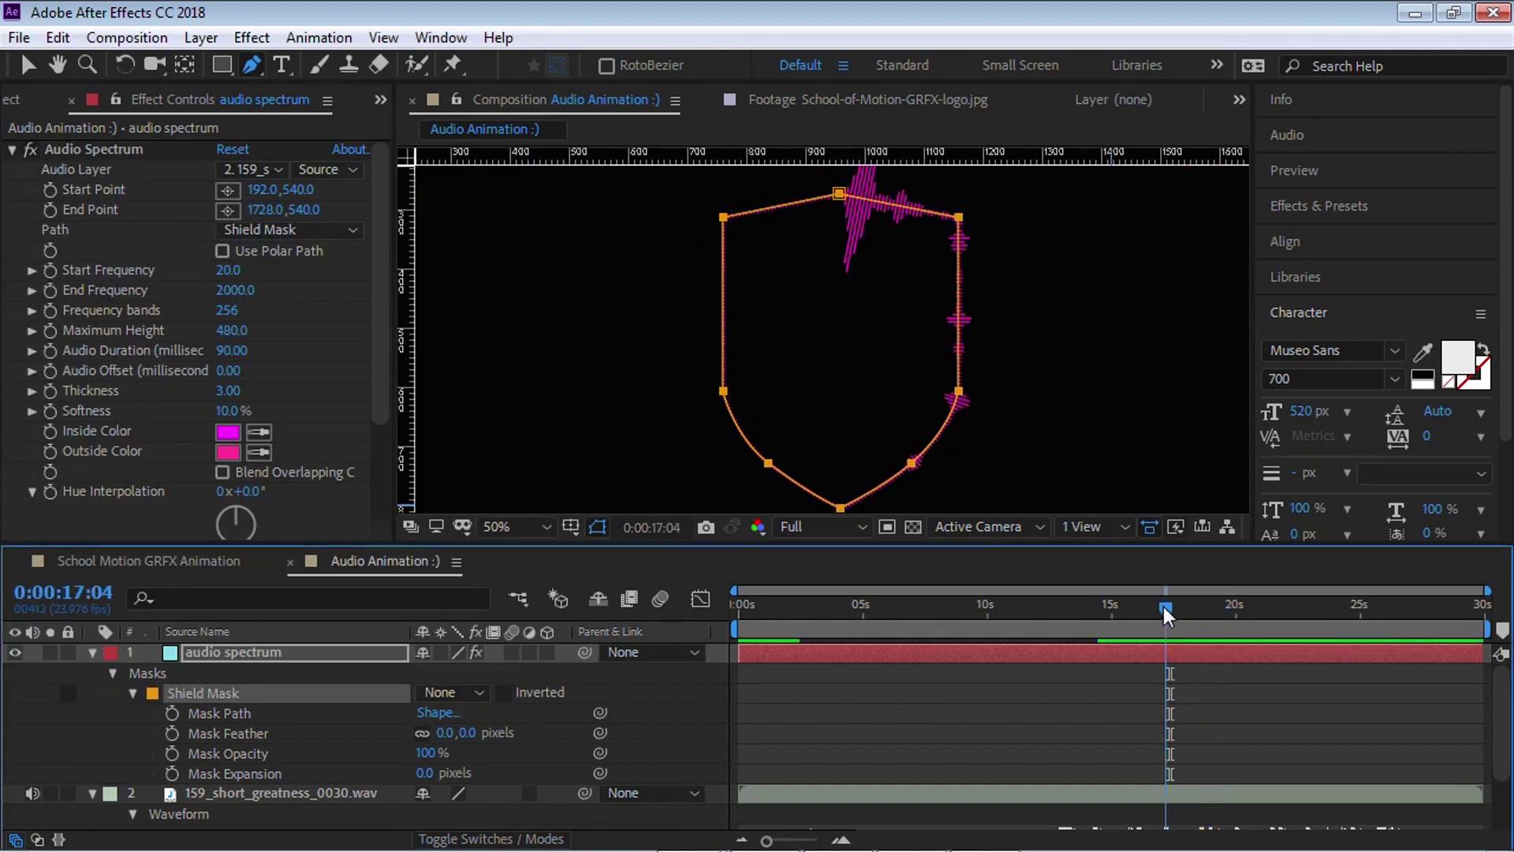
{"action": "left_click", "coordinate": [27, 65]}
Step: Make the shield mask's left vertex its First Vertex and preview the spectrum animation
{"action": "left_click_drag", "start_coordinate": [671, 361], "coordinate": [754, 426]}
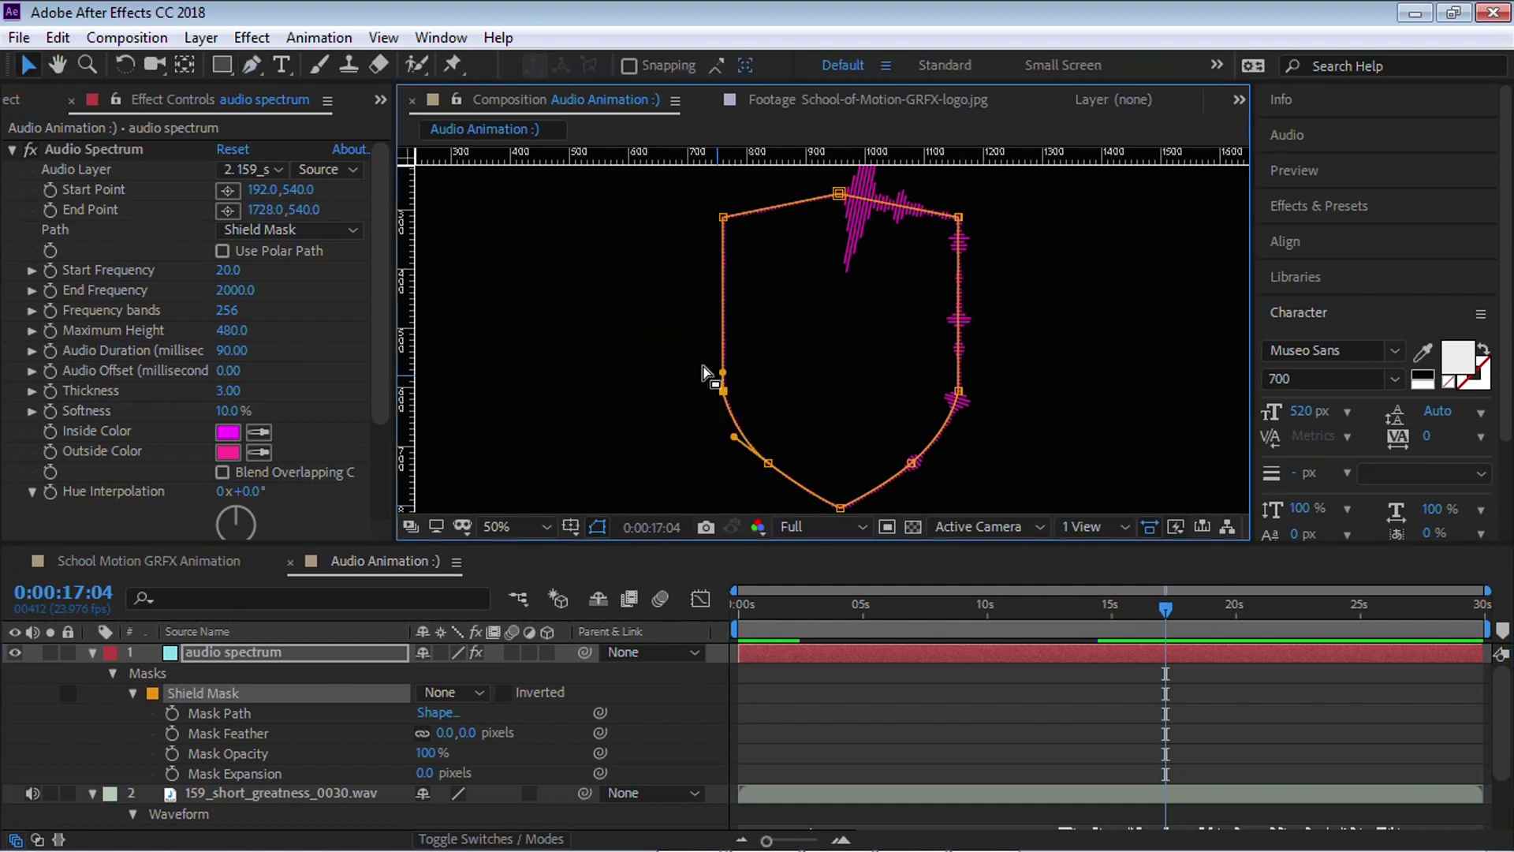
{"action": "right_click", "coordinate": [724, 392]}
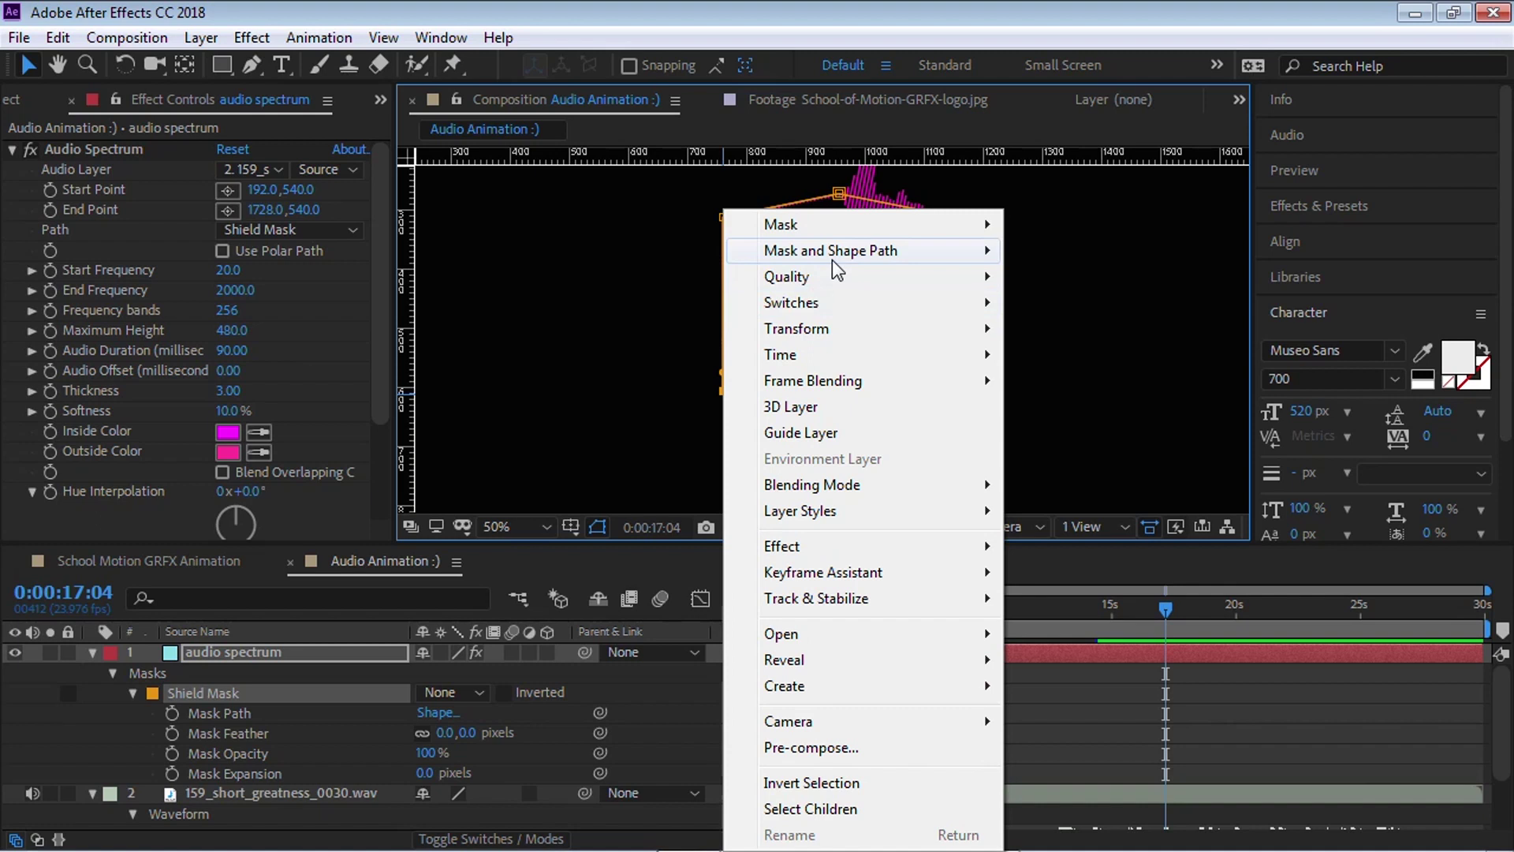
{"action": "mouse_move", "coordinate": [837, 253]}
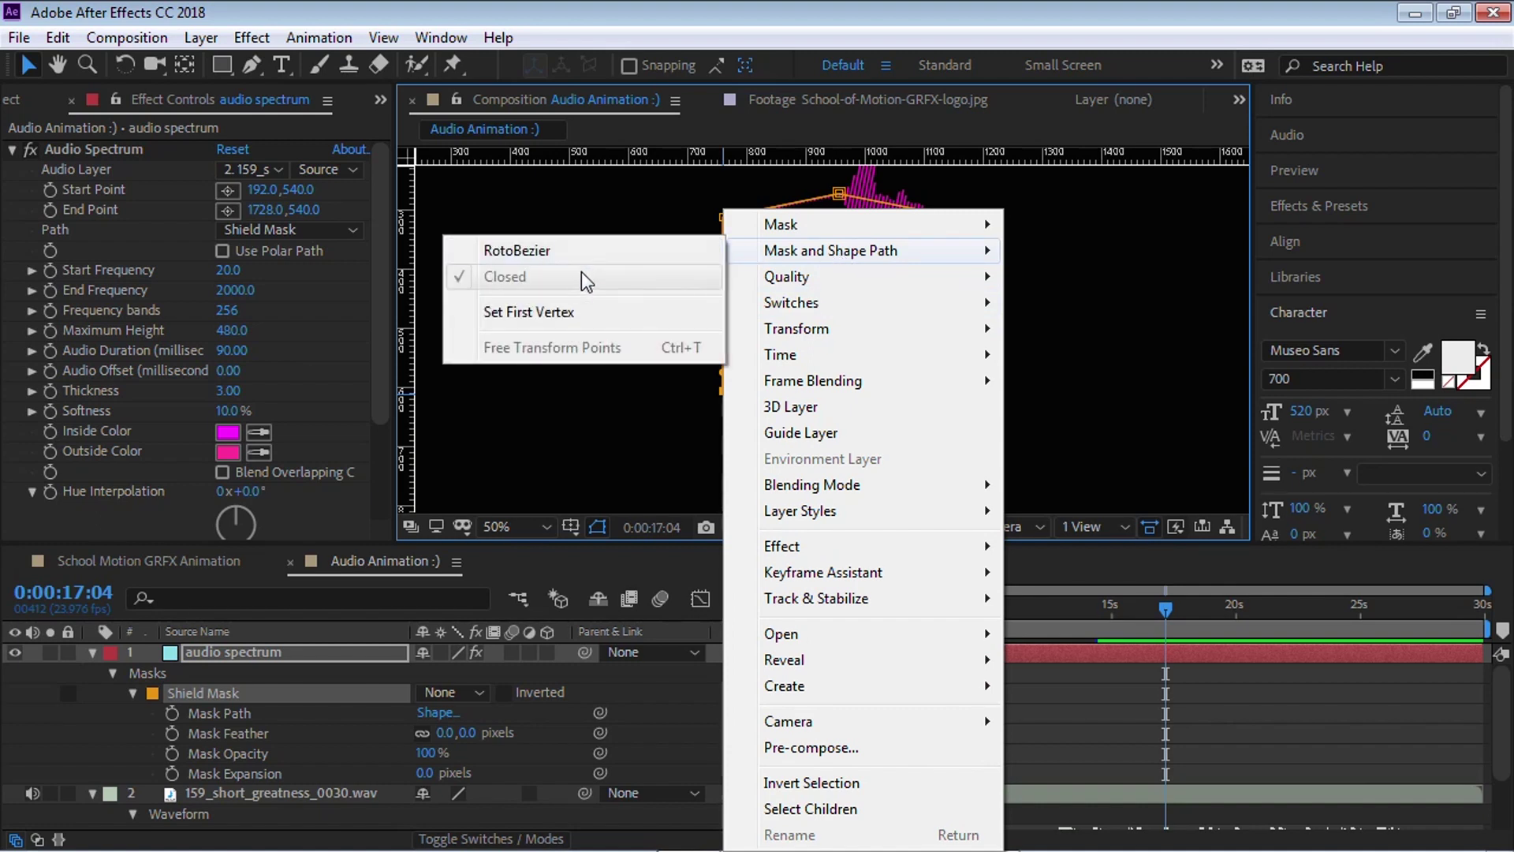
{"action": "left_click", "coordinate": [607, 314]}
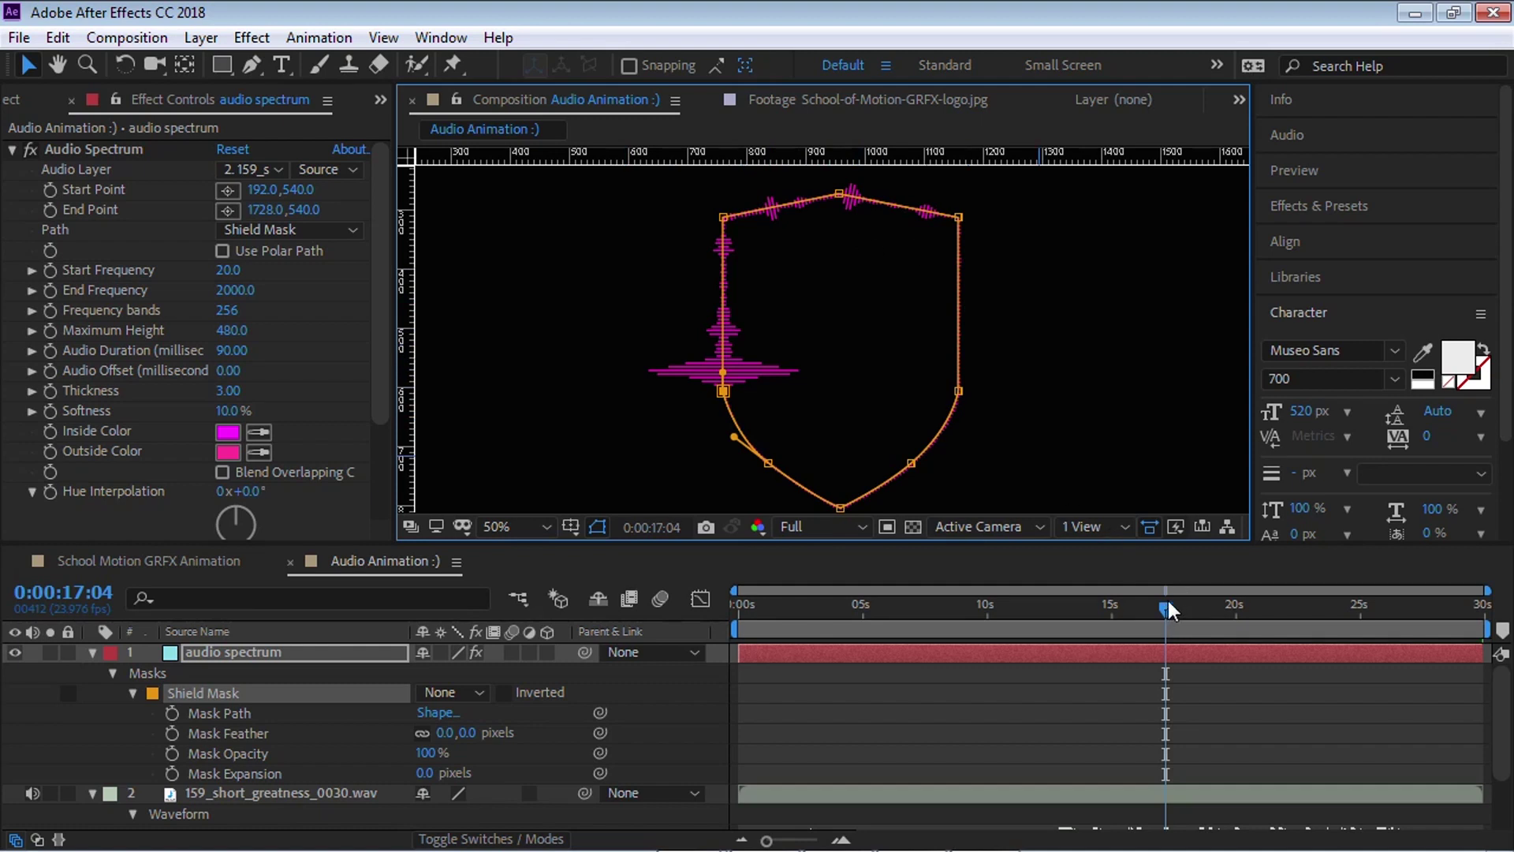
{"action": "key", "text": "space"}
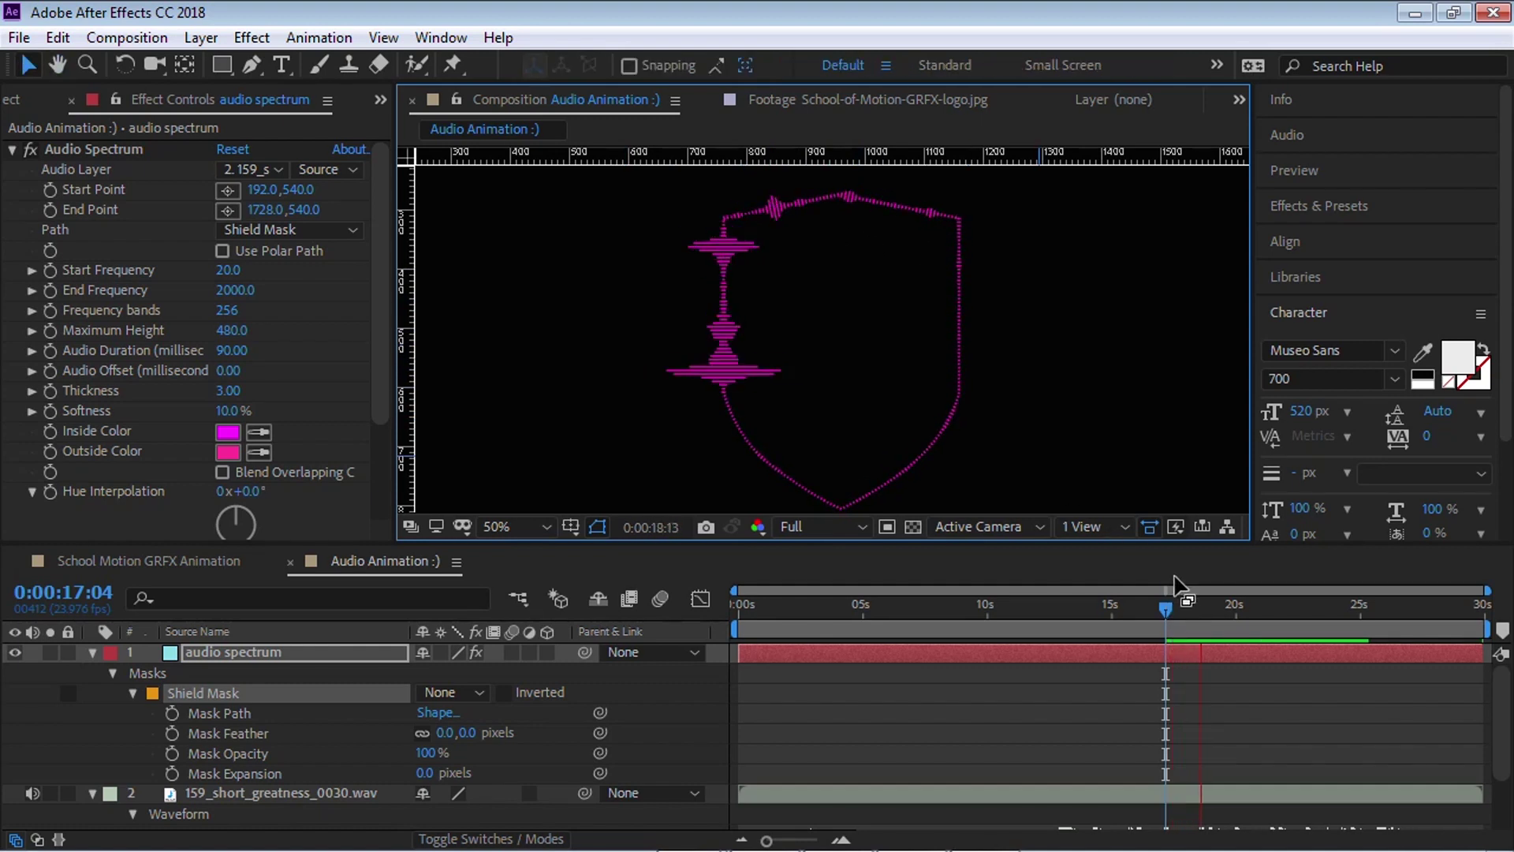
{"action": "key", "text": "space"}
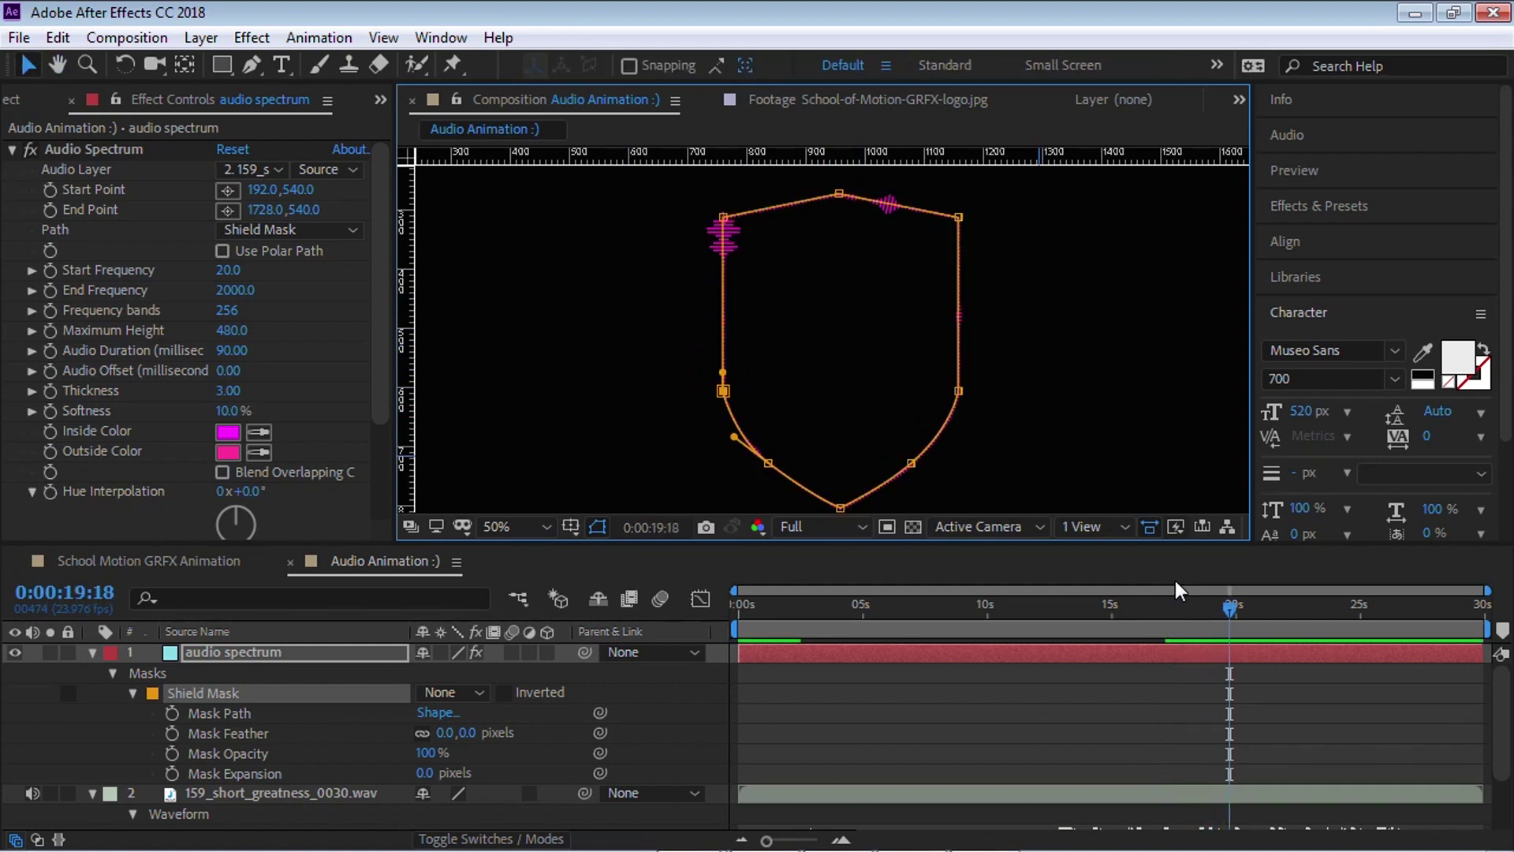
{"action": "left_click_drag", "start_coordinate": [1175, 581], "coordinate": [1160, 609]}
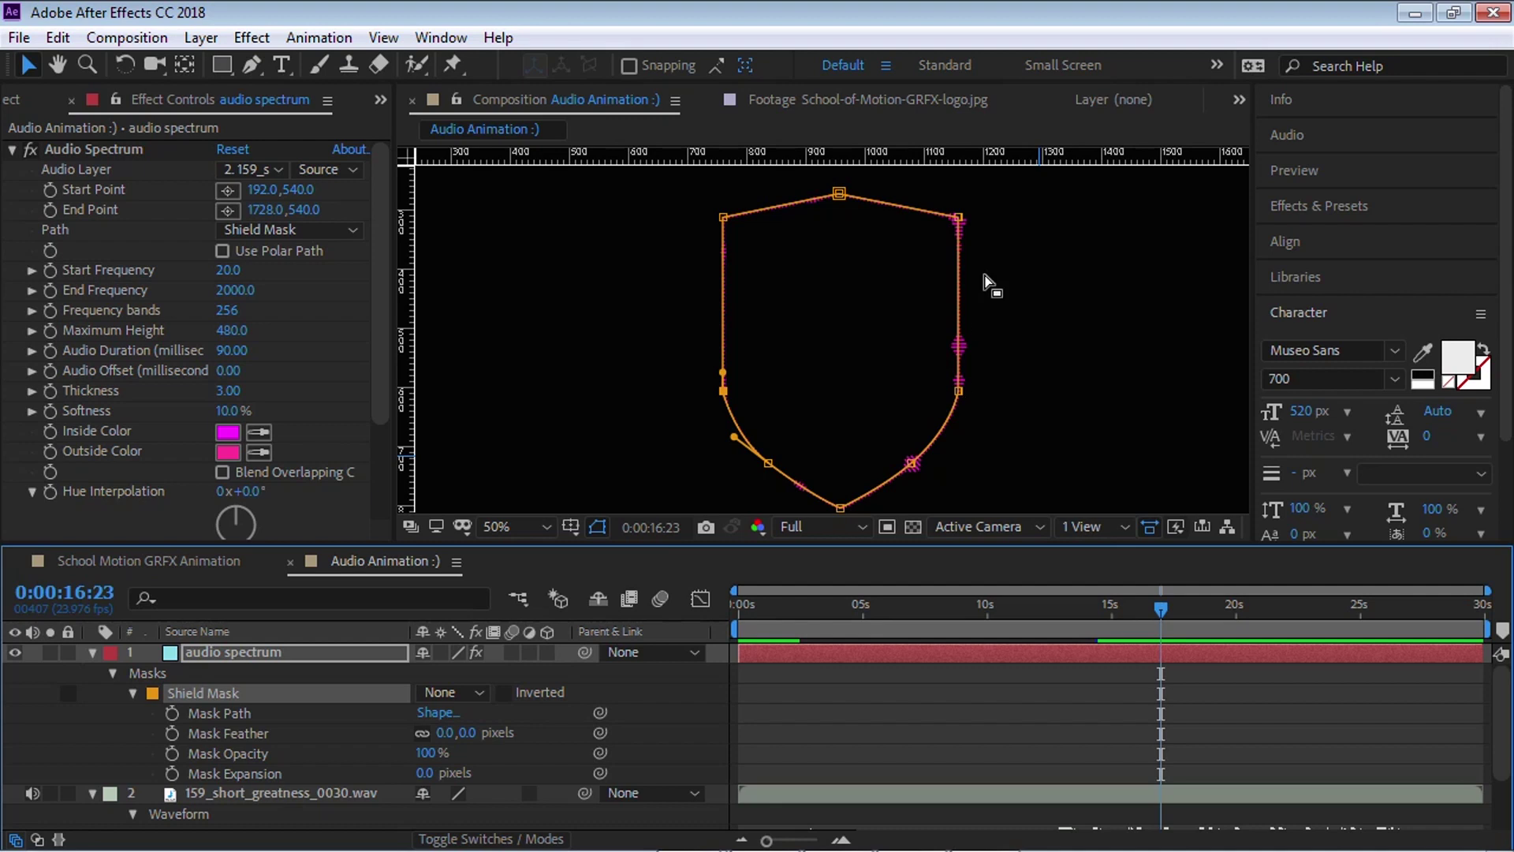
Step: Uncheck Closed at the shield mask's top vertex to make it an open path
{"action": "left_click_drag", "start_coordinate": [796, 181], "coordinate": [978, 260]}
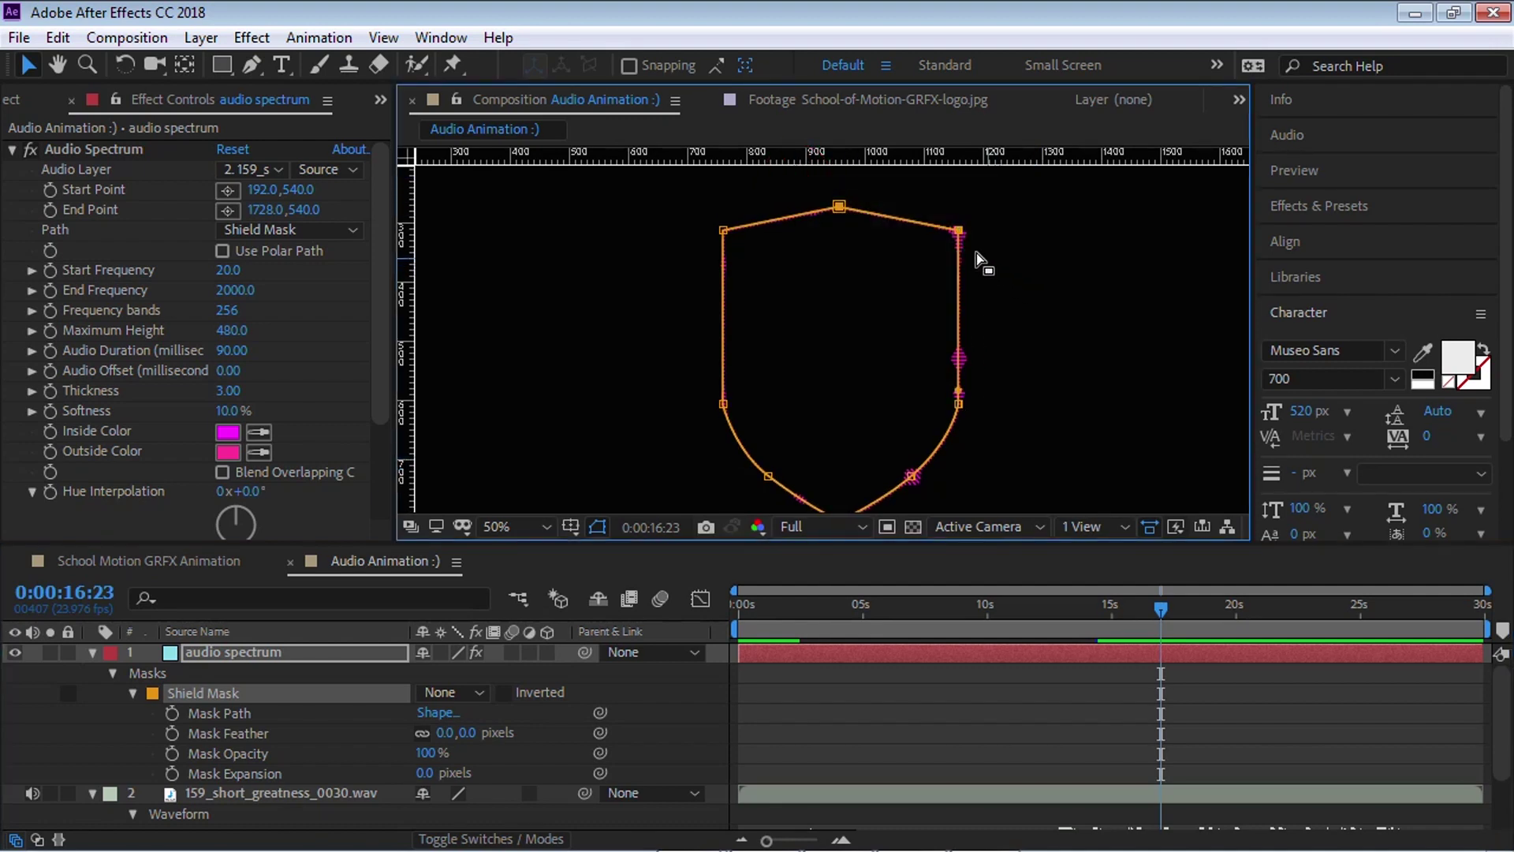
{"action": "right_click", "coordinate": [838, 210]}
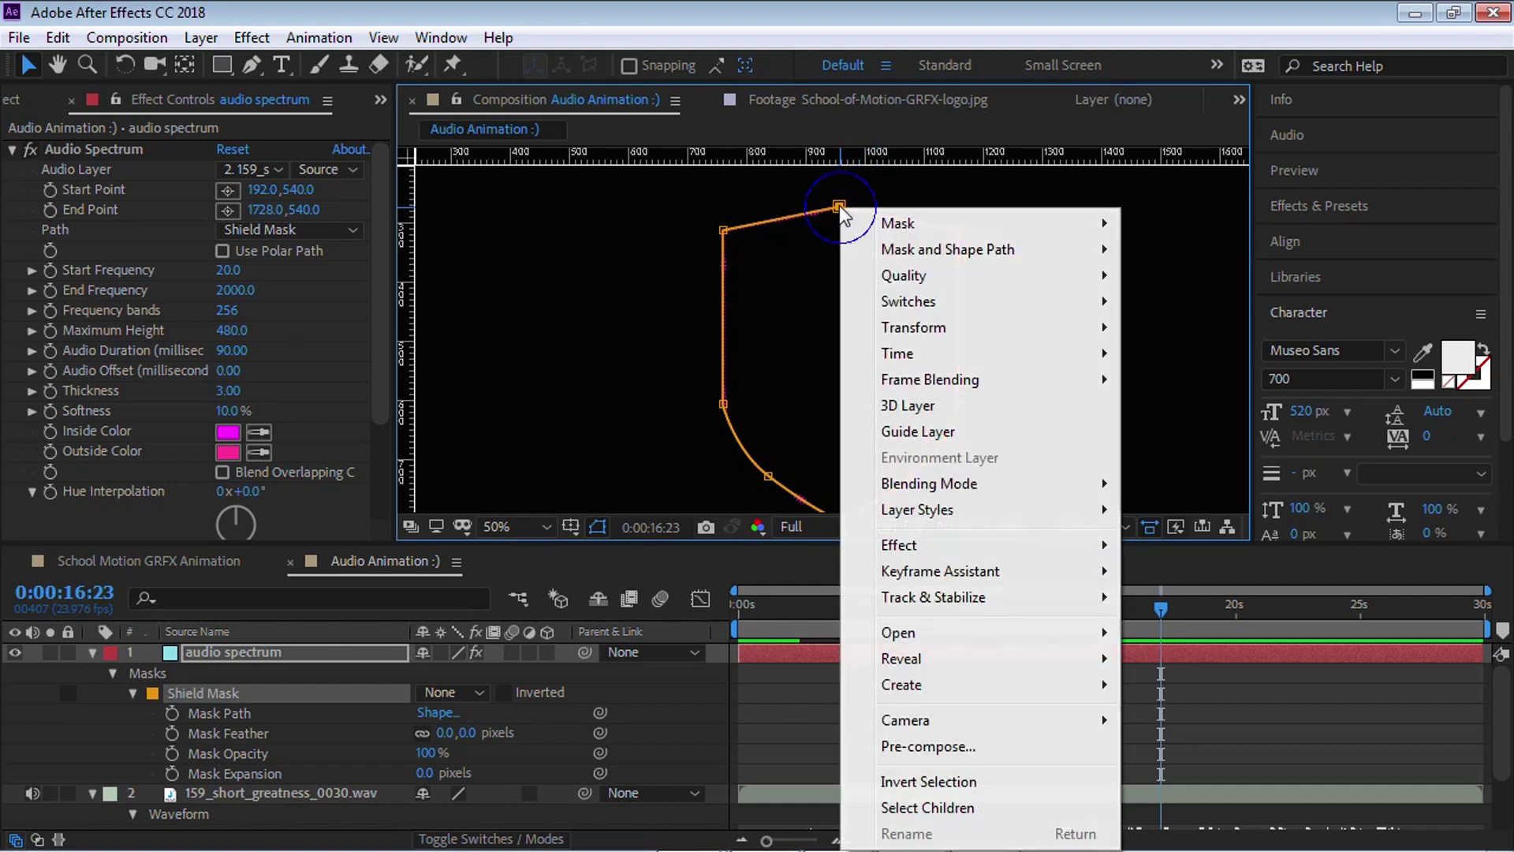
{"action": "mouse_move", "coordinate": [914, 252]}
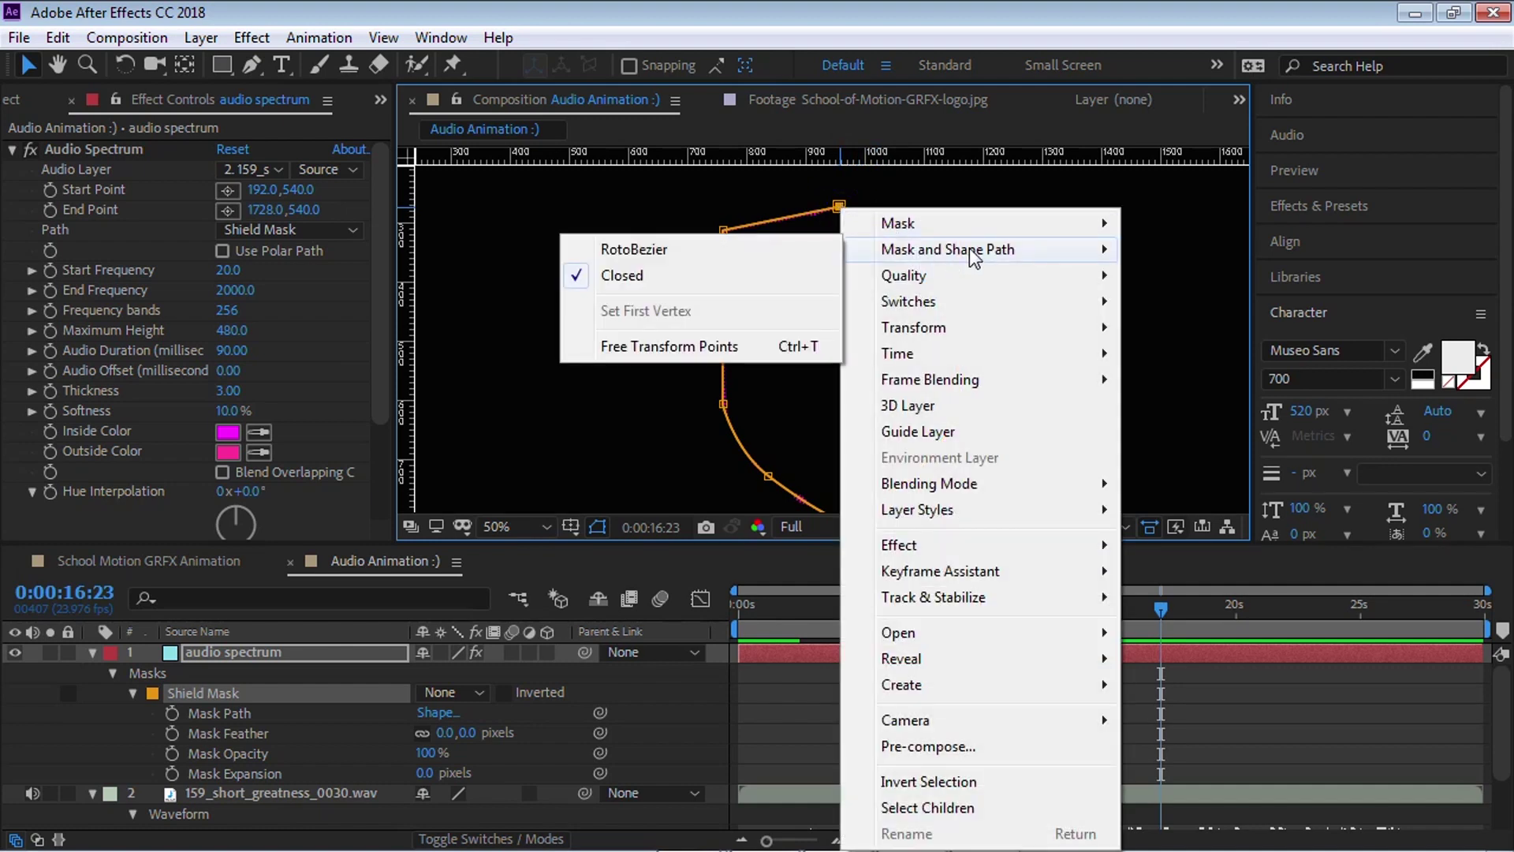
{"action": "left_click", "coordinate": [674, 273]}
Step: Delete the vertices on the mask's right side and step back to about 16 seconds
{"action": "left_click_drag", "start_coordinate": [881, 200], "coordinate": [1025, 473]}
{"action": "scroll", "coordinate": [1025, 442], "scroll_direction": "down", "scroll_amount": 4}
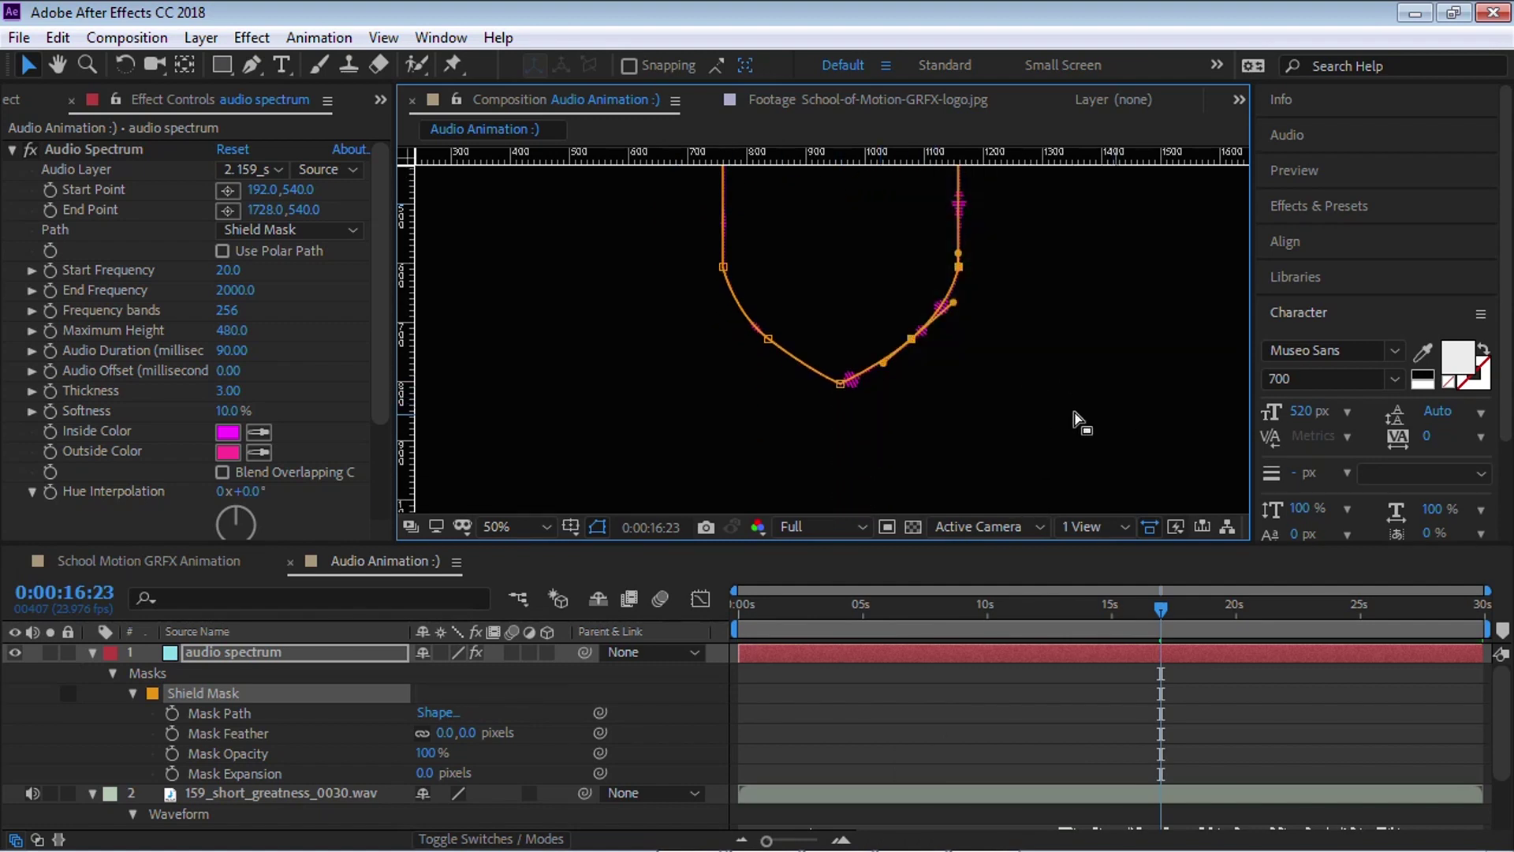
{"action": "scroll", "coordinate": [1072, 411], "scroll_direction": "up", "scroll_amount": 3}
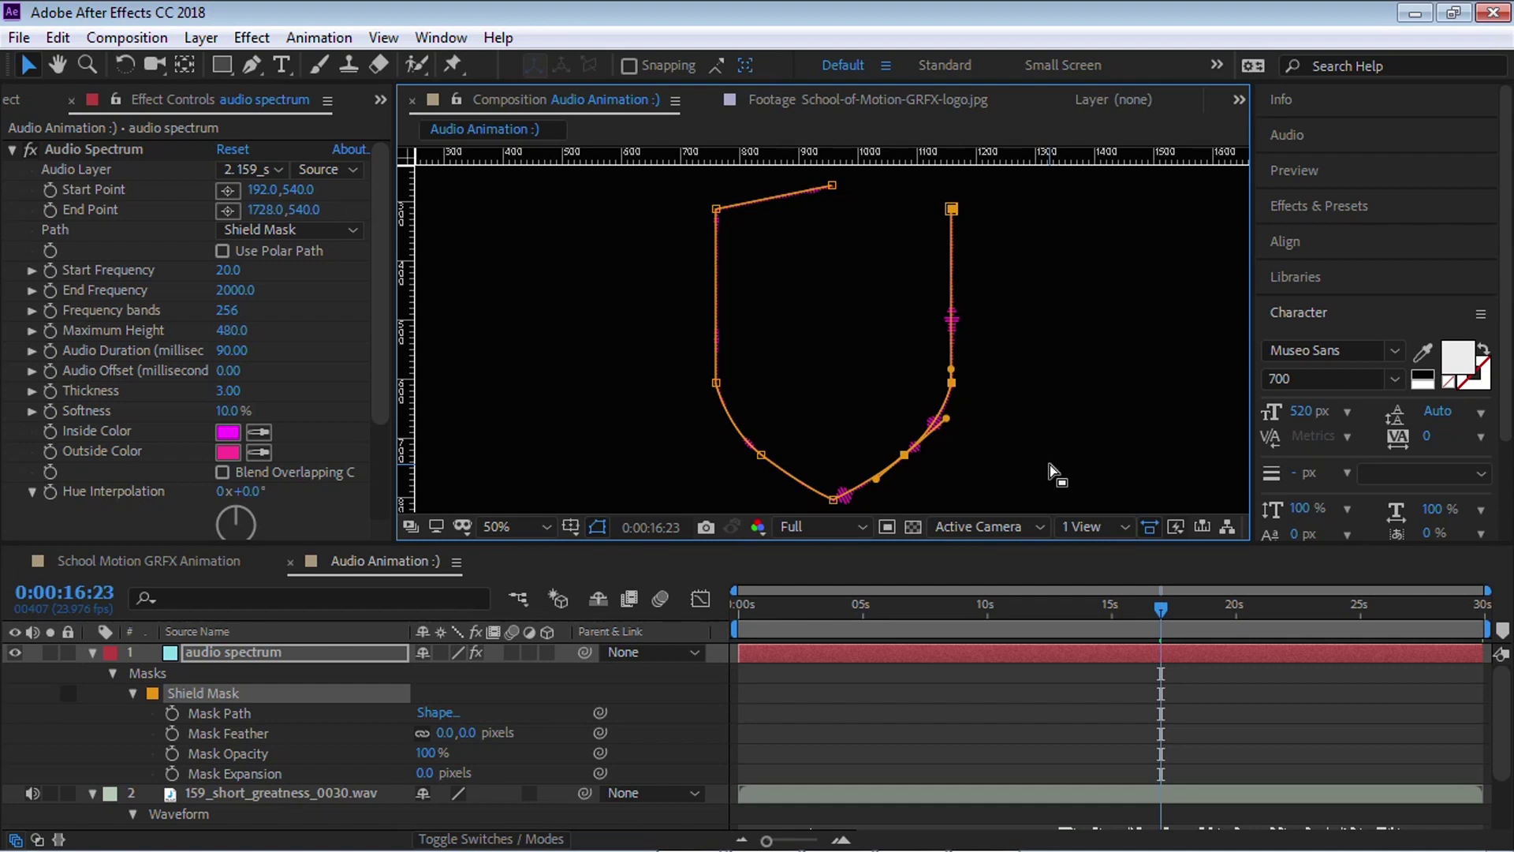
{"action": "key", "text": "Delete"}
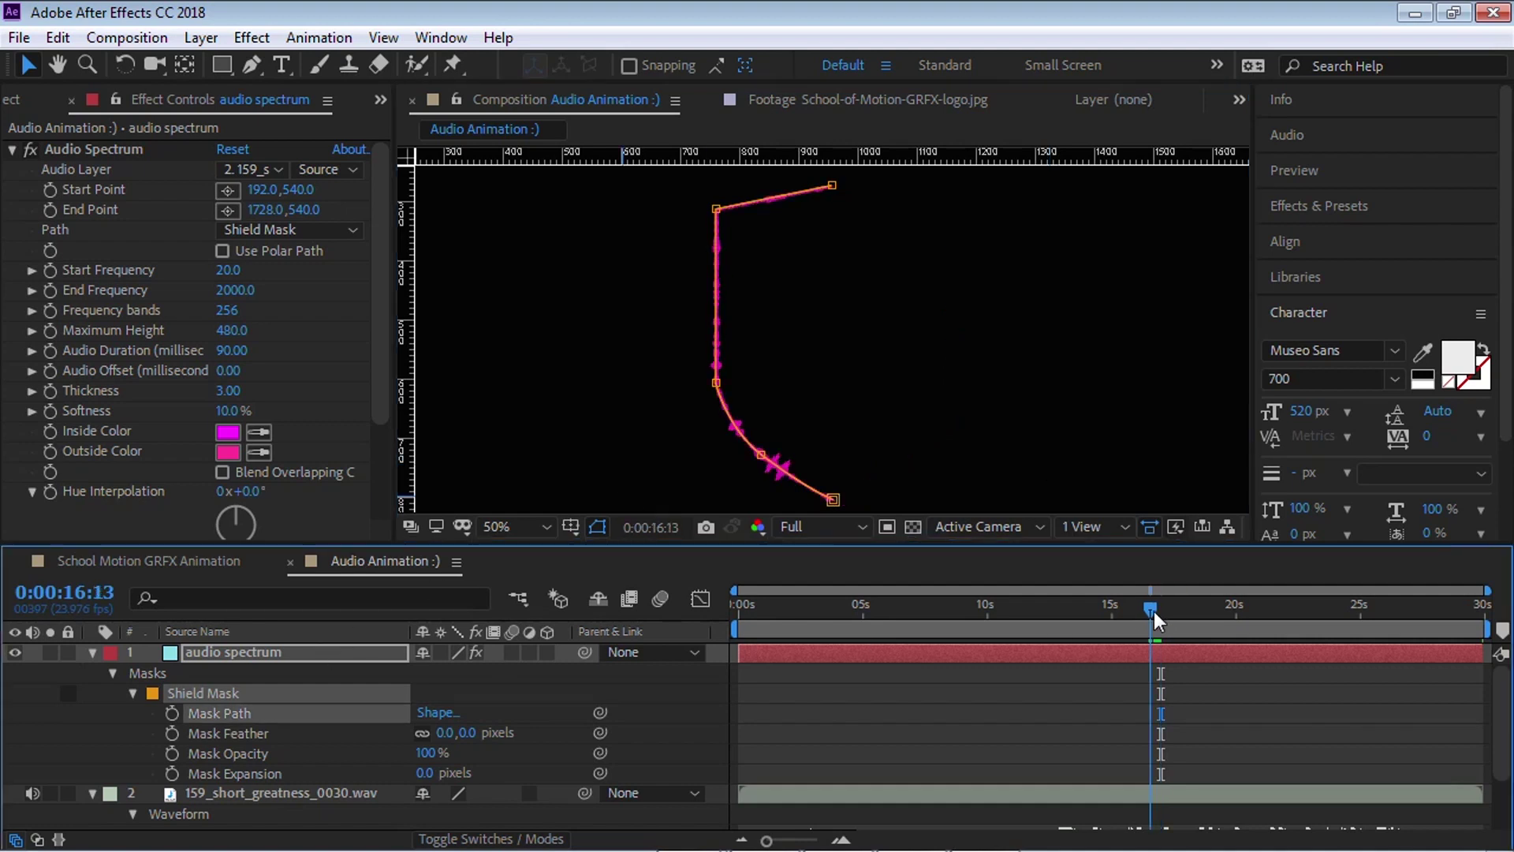
{"action": "left_click_drag", "start_coordinate": [1153, 612], "coordinate": [1146, 612]}
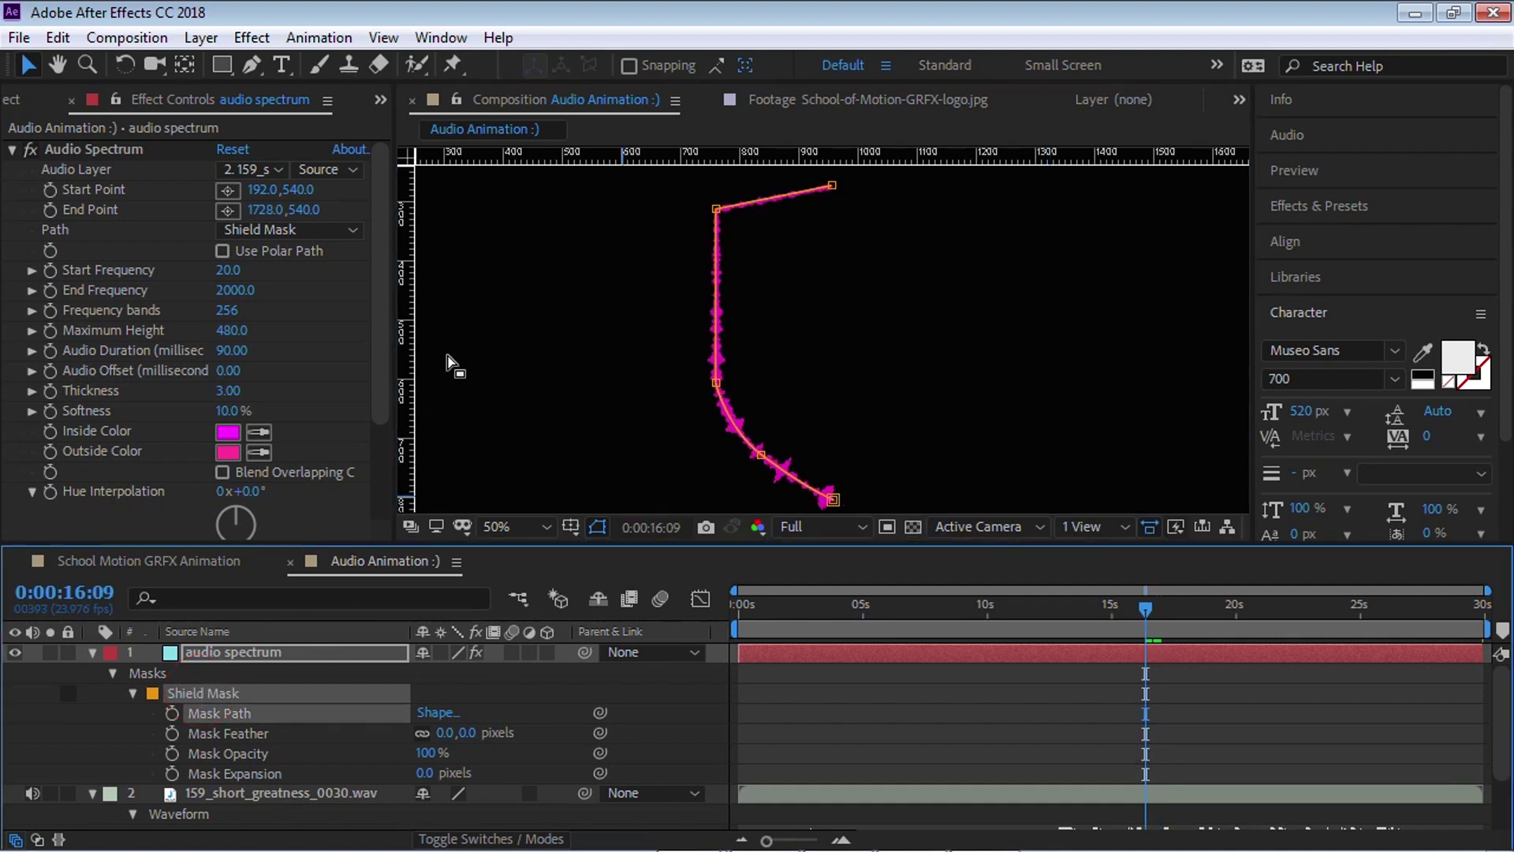
Step: Open the ReverseMaskPath.jsx script panel from the Window menu, then close it
{"action": "left_click", "coordinate": [441, 38]}
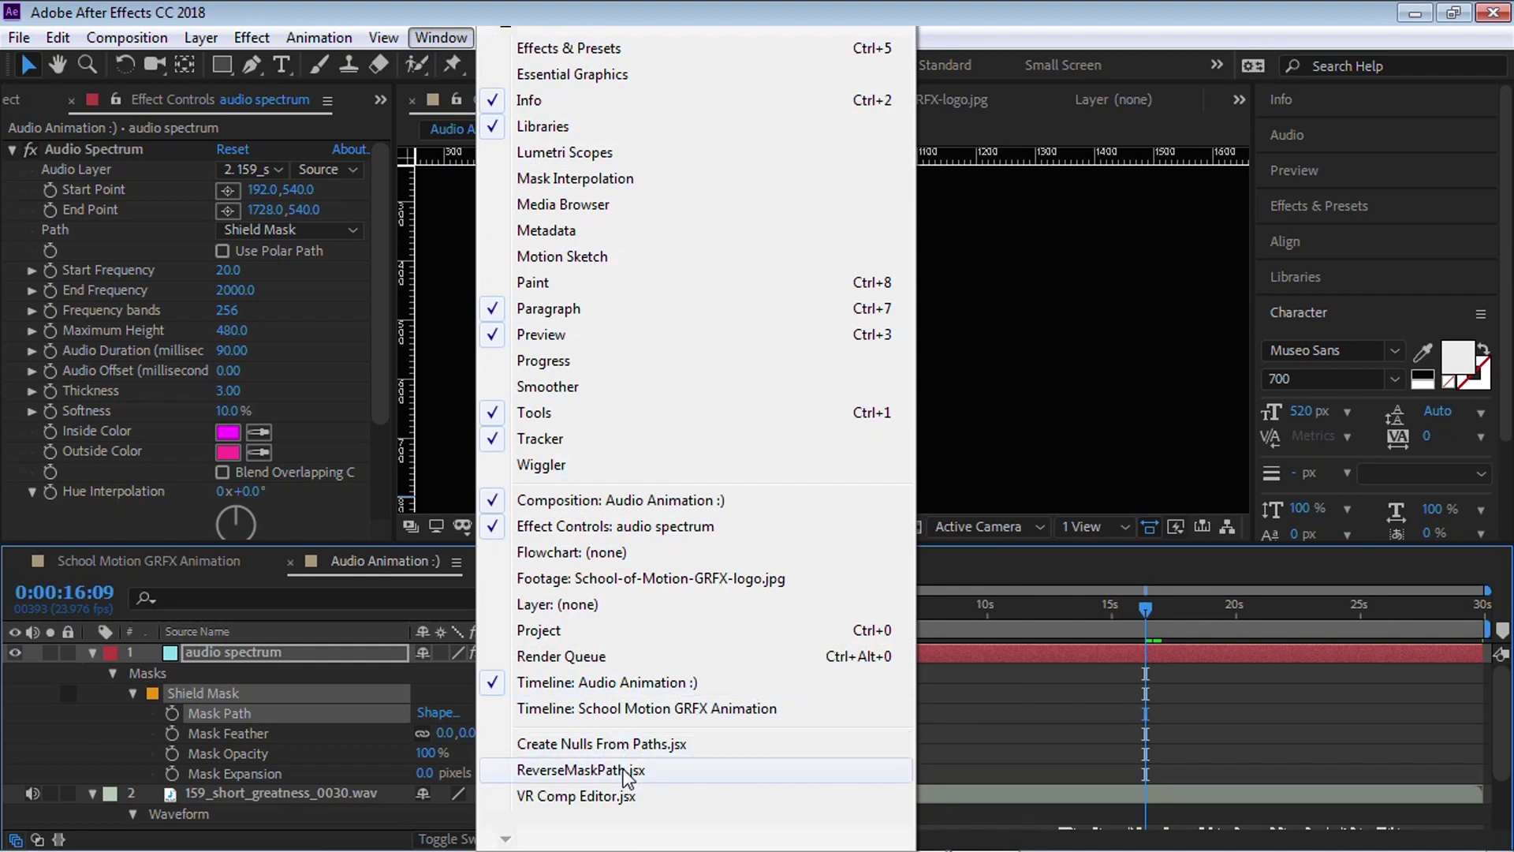
{"action": "left_click", "coordinate": [654, 816]}
{"action": "left_click", "coordinate": [588, 156]}
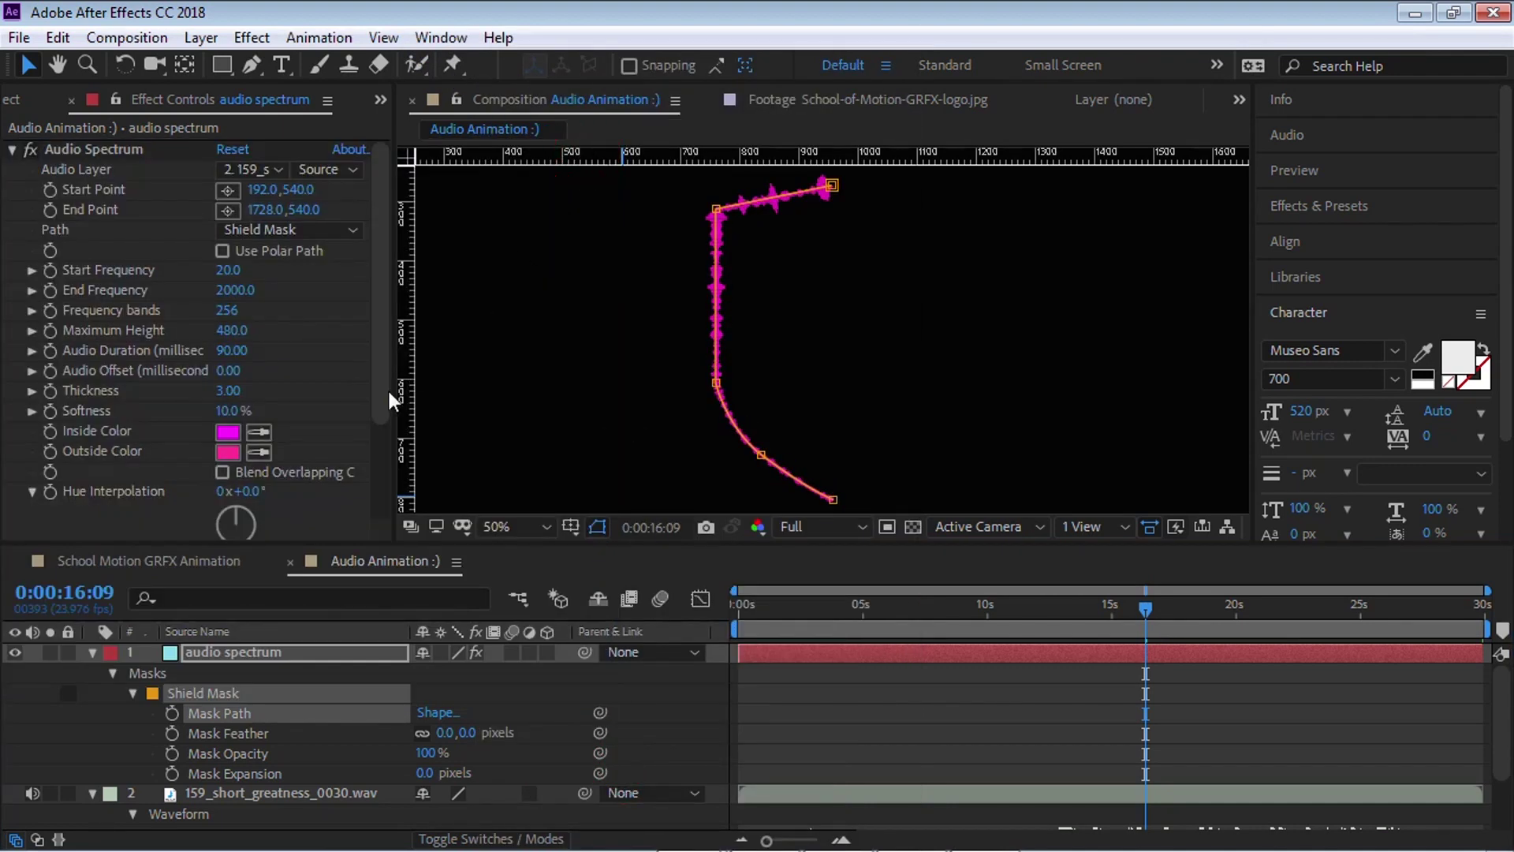
Step: Set Audio Spectrum's Display Options to Analog lines and Side Options to Side B
{"action": "left_click_drag", "start_coordinate": [385, 361], "coordinate": [371, 472]}
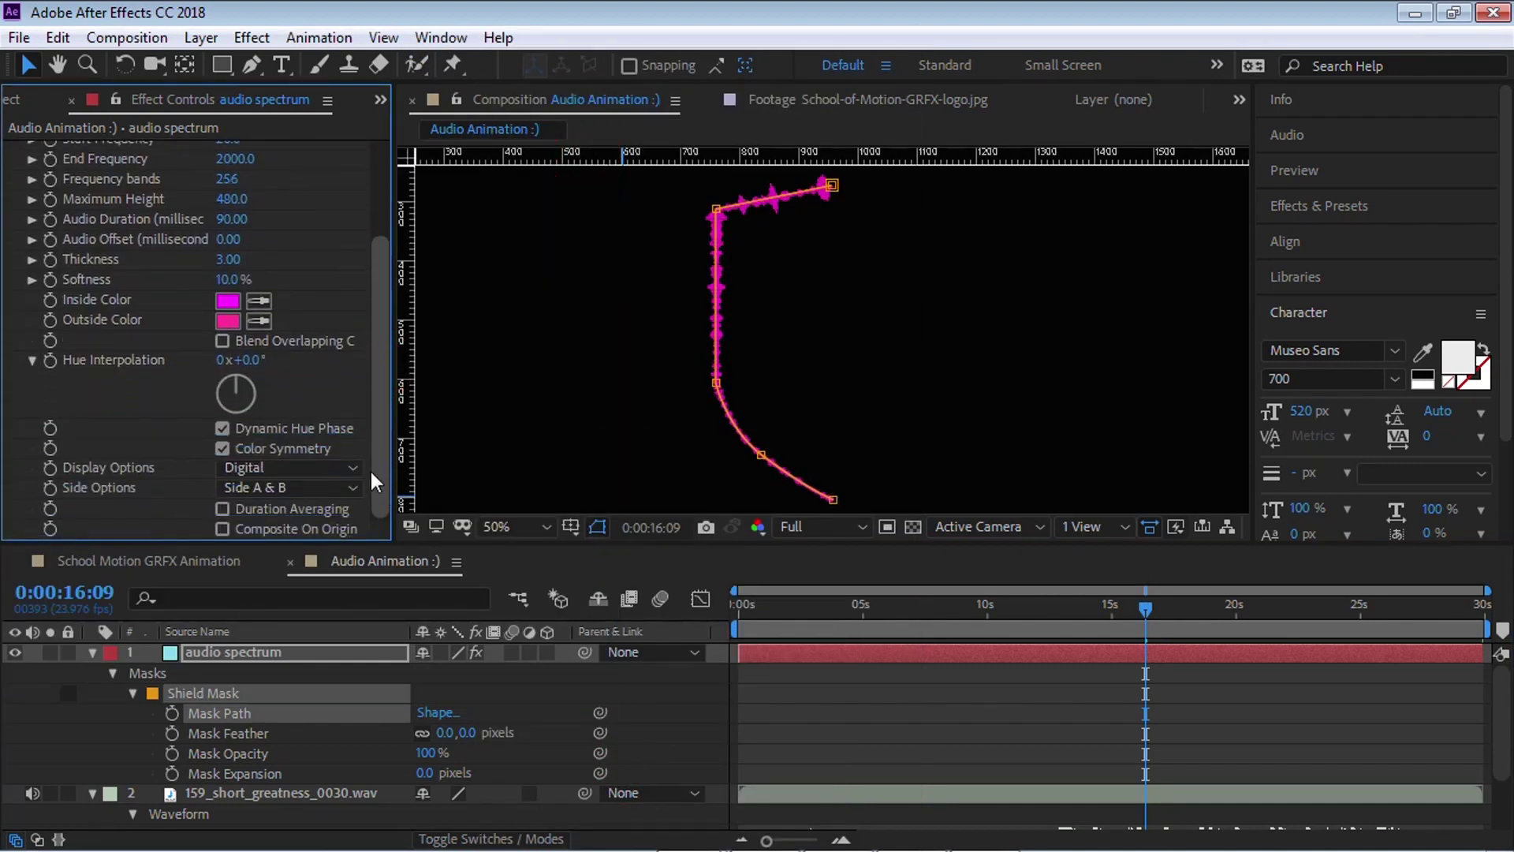
{"action": "left_click", "coordinate": [253, 466]}
{"action": "left_click", "coordinate": [289, 514]}
{"action": "left_click", "coordinate": [285, 489]}
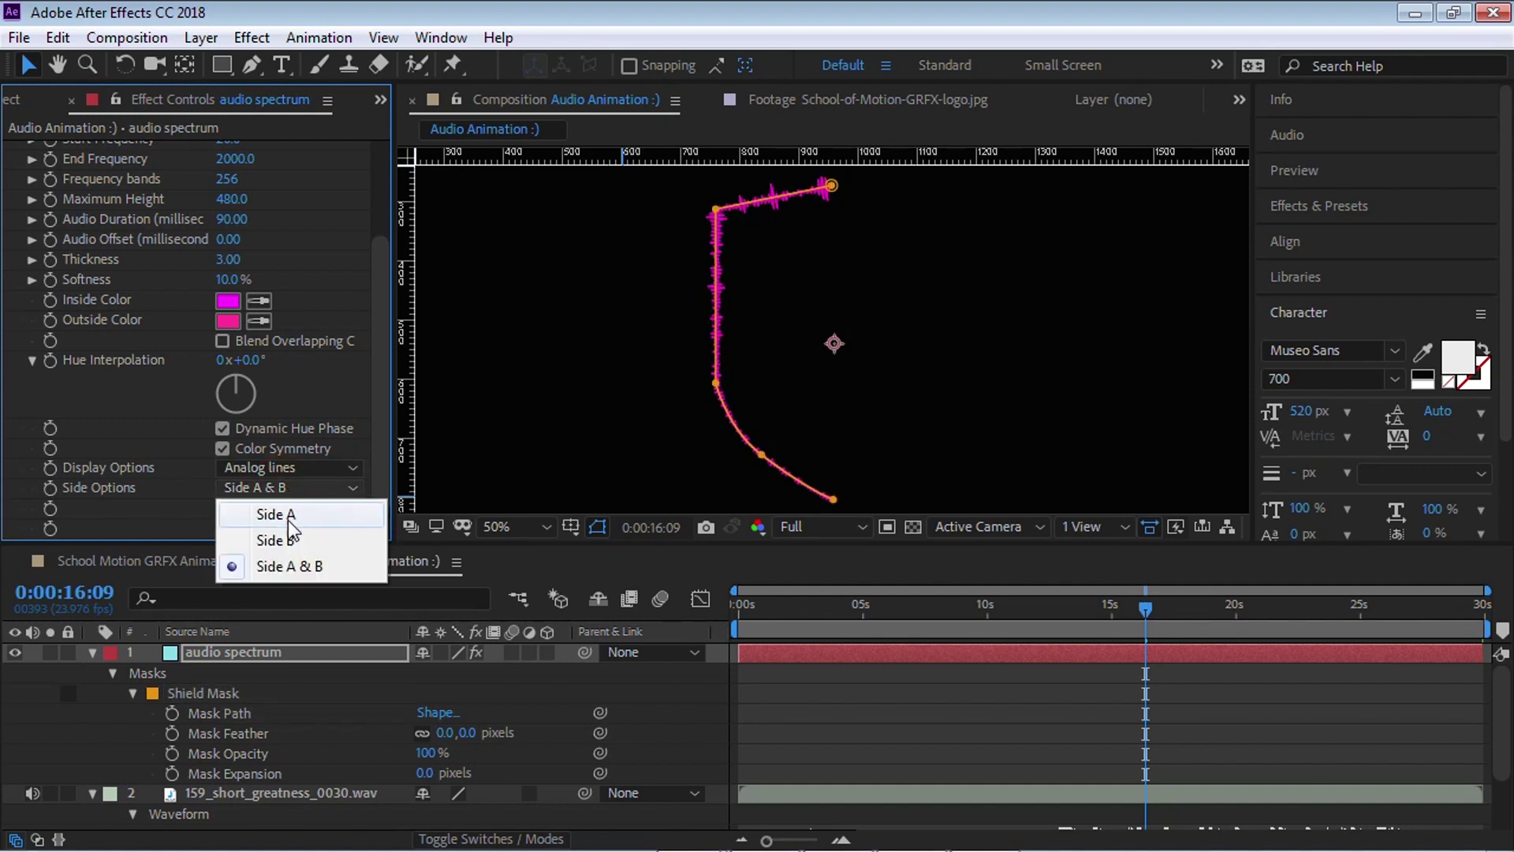
{"action": "left_click", "coordinate": [288, 522]}
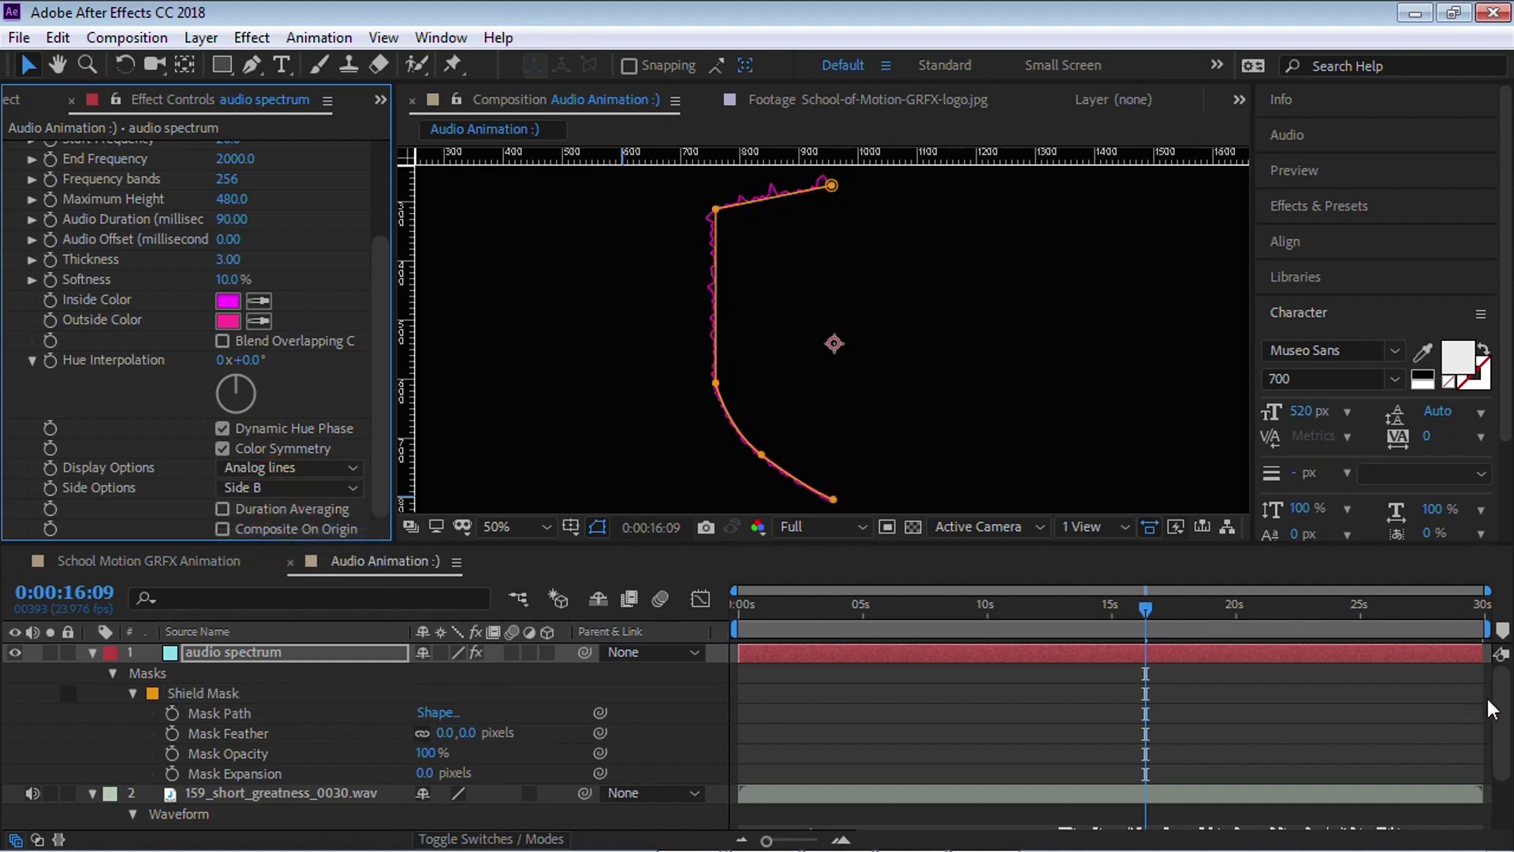
{"action": "scroll", "coordinate": [1488, 699], "scroll_direction": "down", "scroll_amount": 3}
{"action": "left_click_drag", "start_coordinate": [1145, 607], "coordinate": [1095, 612]}
Step: Set Audio Spectrum's Start Frequency to 300 and End Frequency to 1000, then preview
{"action": "left_click_drag", "start_coordinate": [380, 262], "coordinate": [485, 183]}
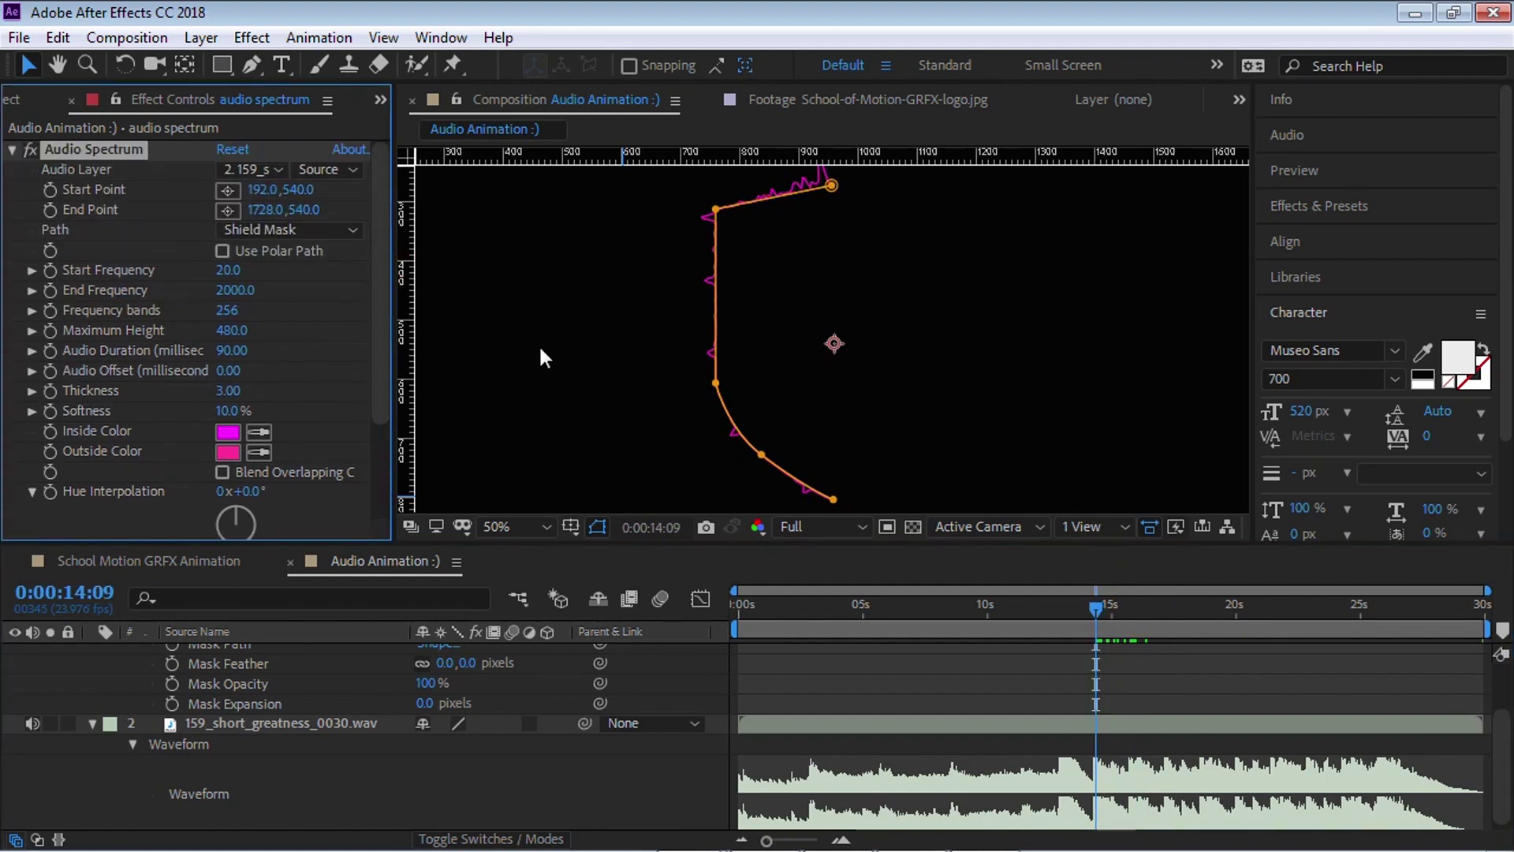
{"action": "key", "text": "space"}
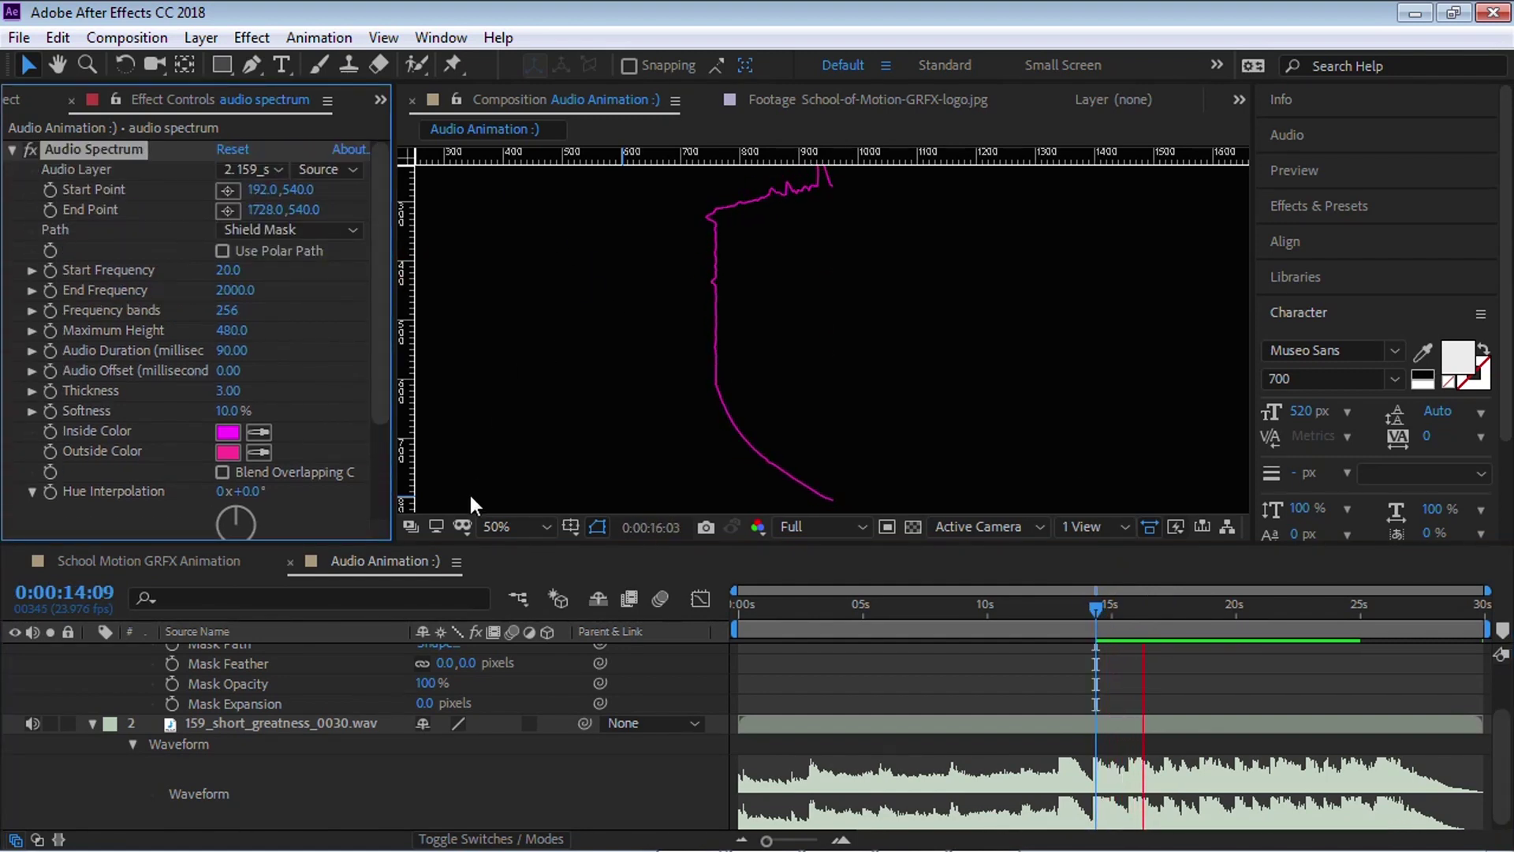
{"action": "key", "text": "space"}
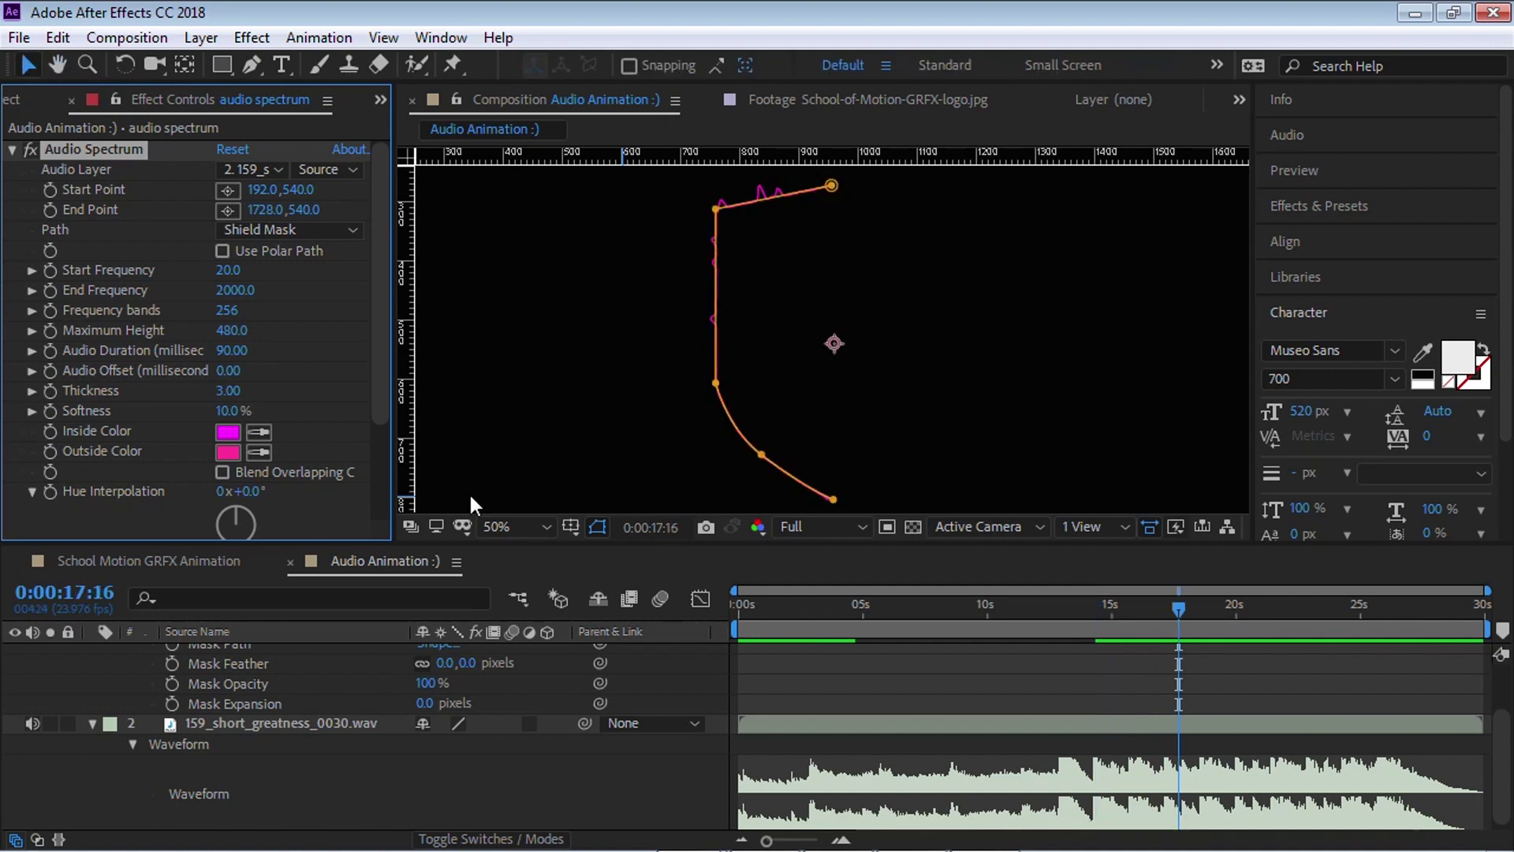
{"action": "left_click", "coordinate": [231, 270]}
{"action": "type", "text": "300"}
{"action": "key", "text": "Tab"}
{"action": "type", "text": "10"}
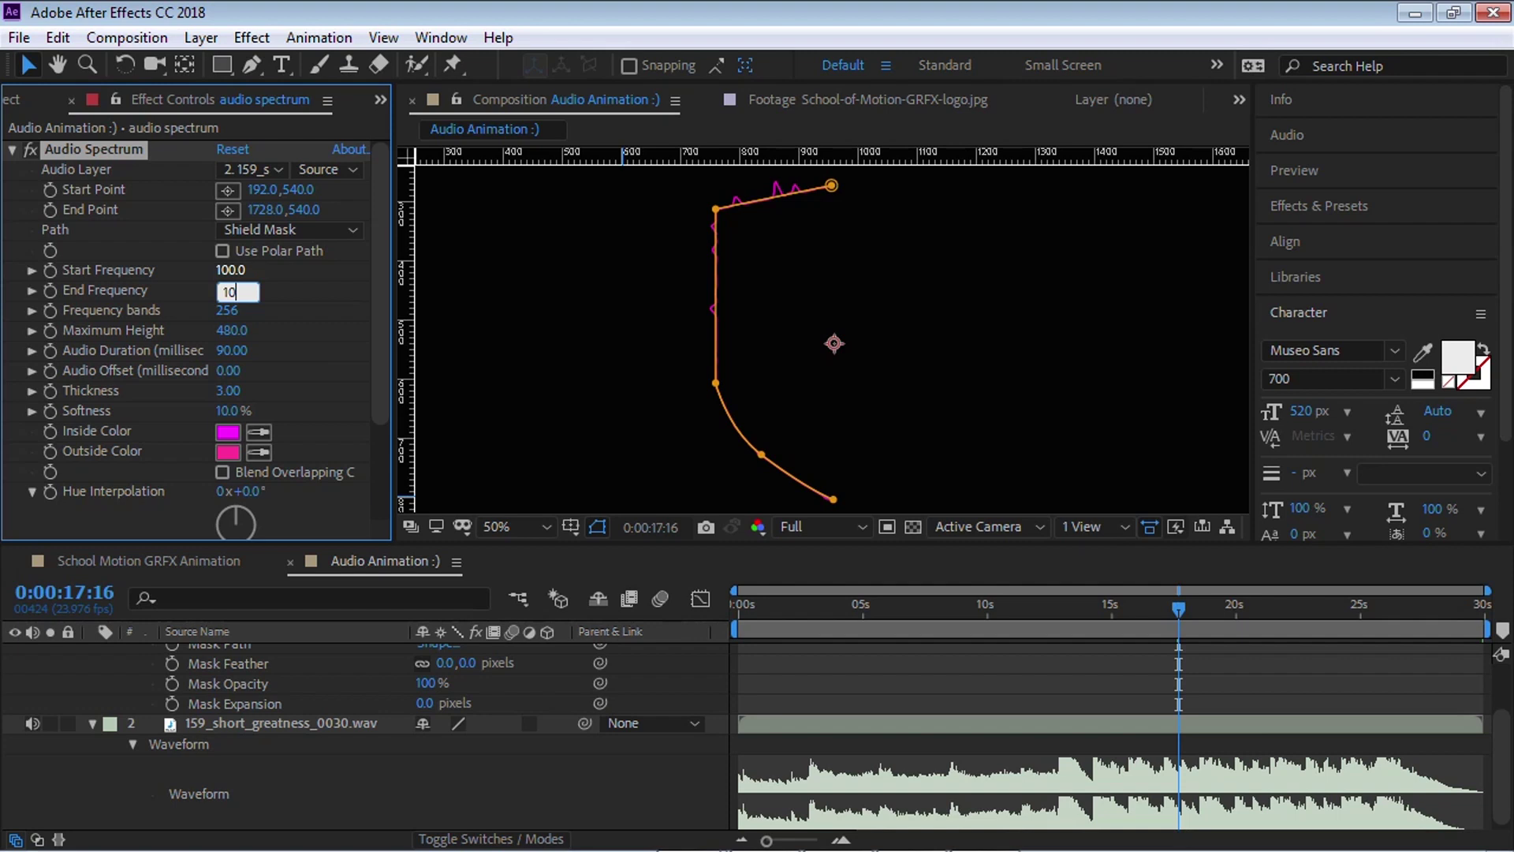
{"action": "key", "text": "Return"}
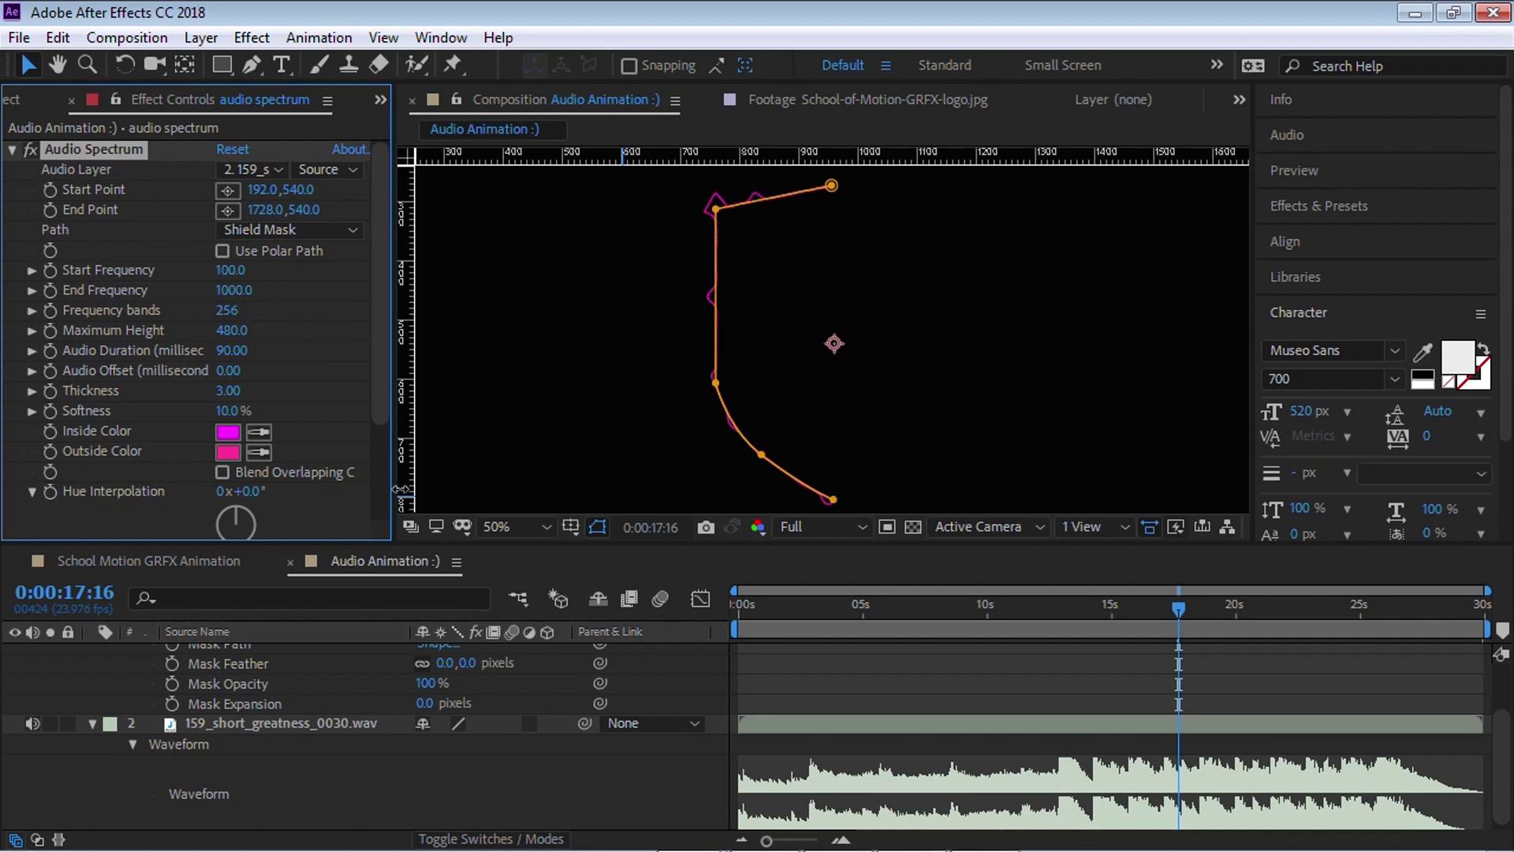
{"action": "key", "text": "space"}
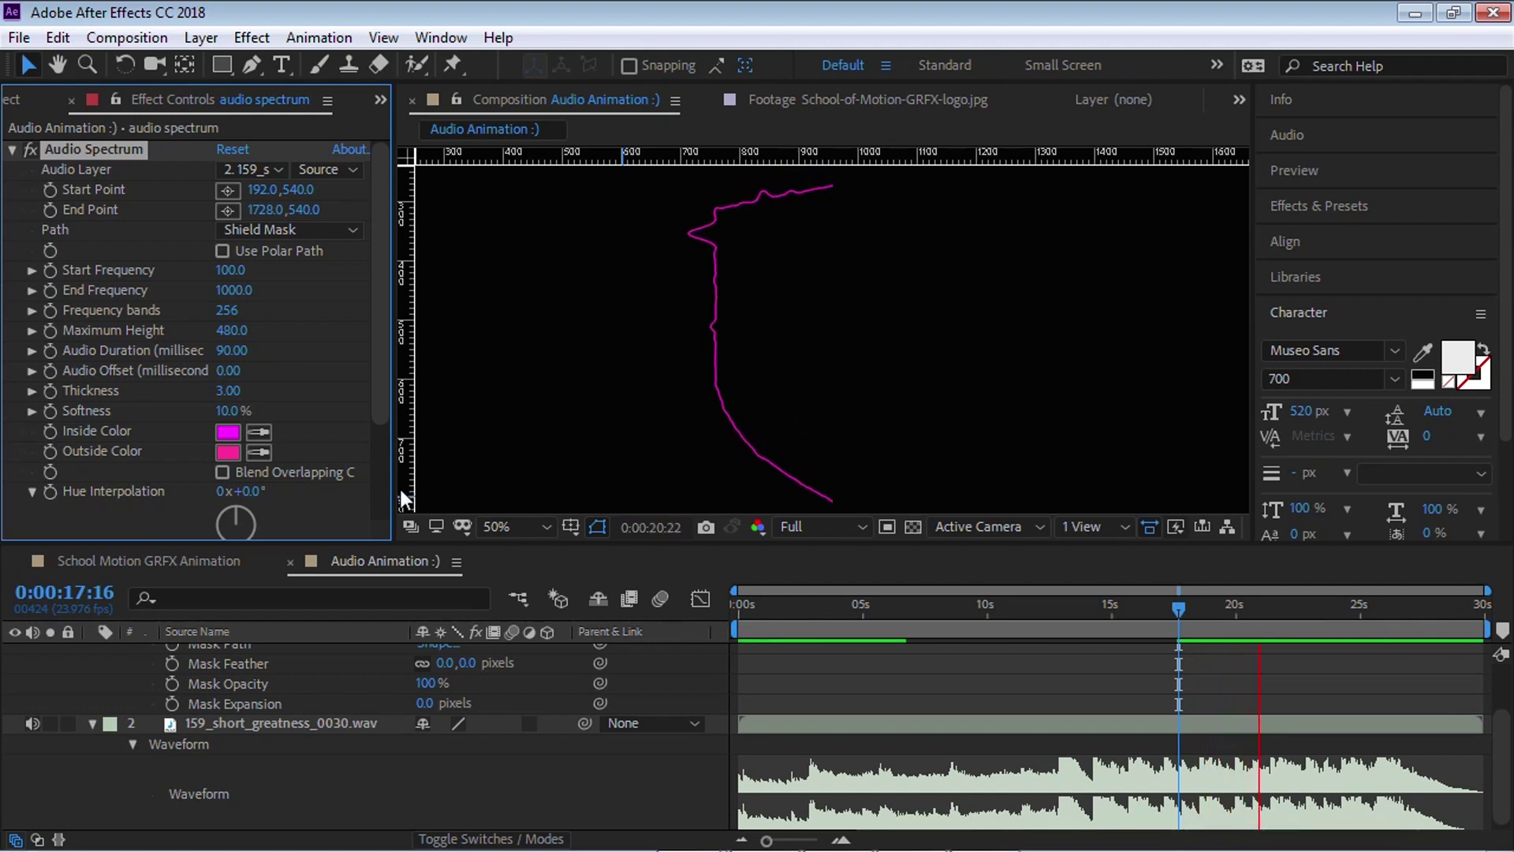
{"action": "key", "text": "space"}
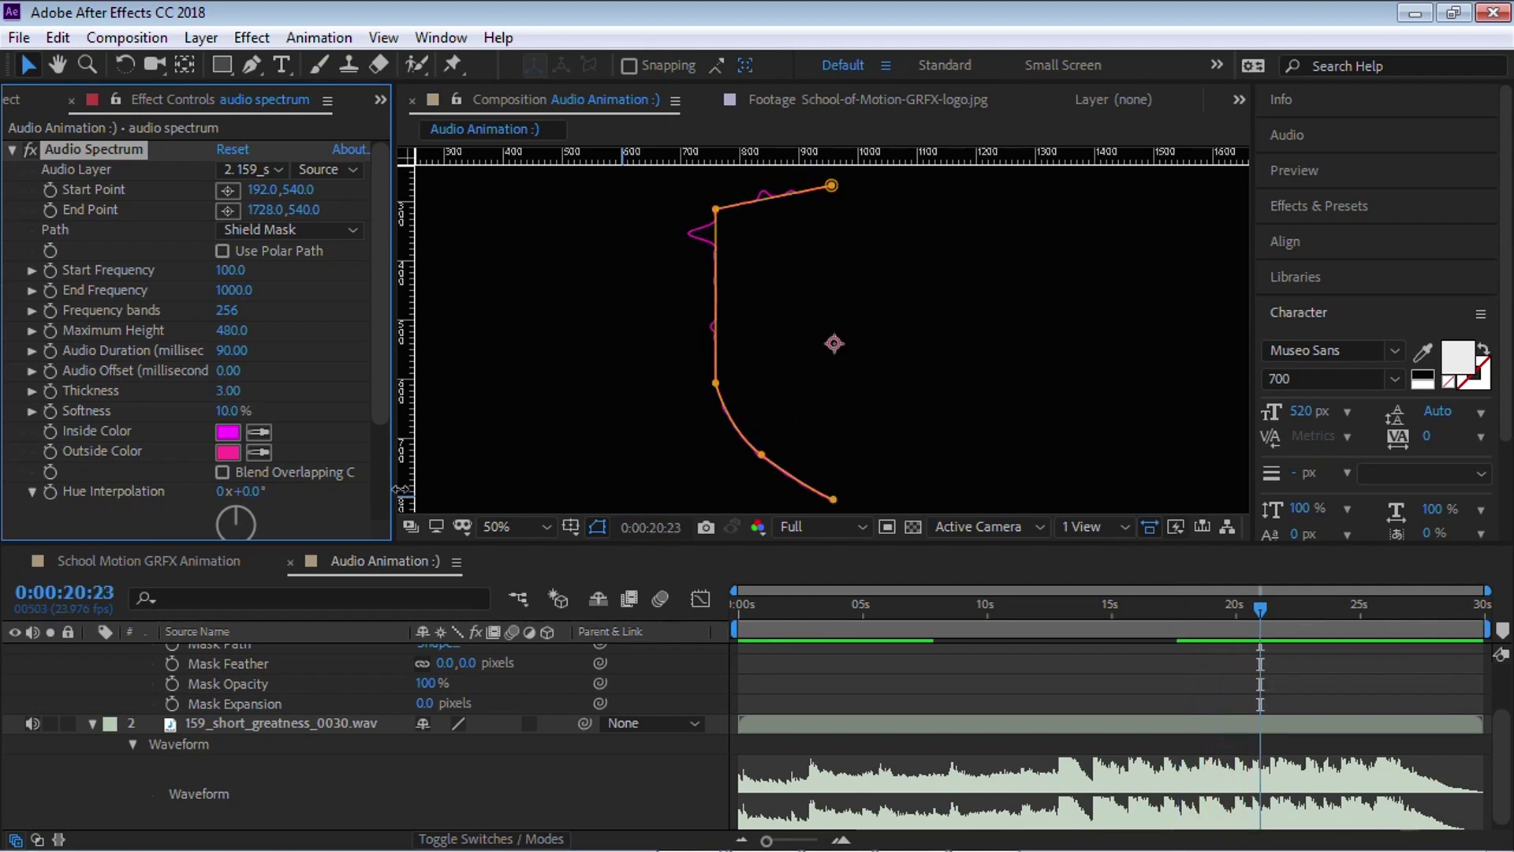
Step: Lower the Maximum Height to 100 and preview the result
{"action": "left_click", "coordinate": [235, 329]}
{"action": "type", "text": "100"}
{"action": "key", "text": "Return"}
{"action": "key", "text": "space"}
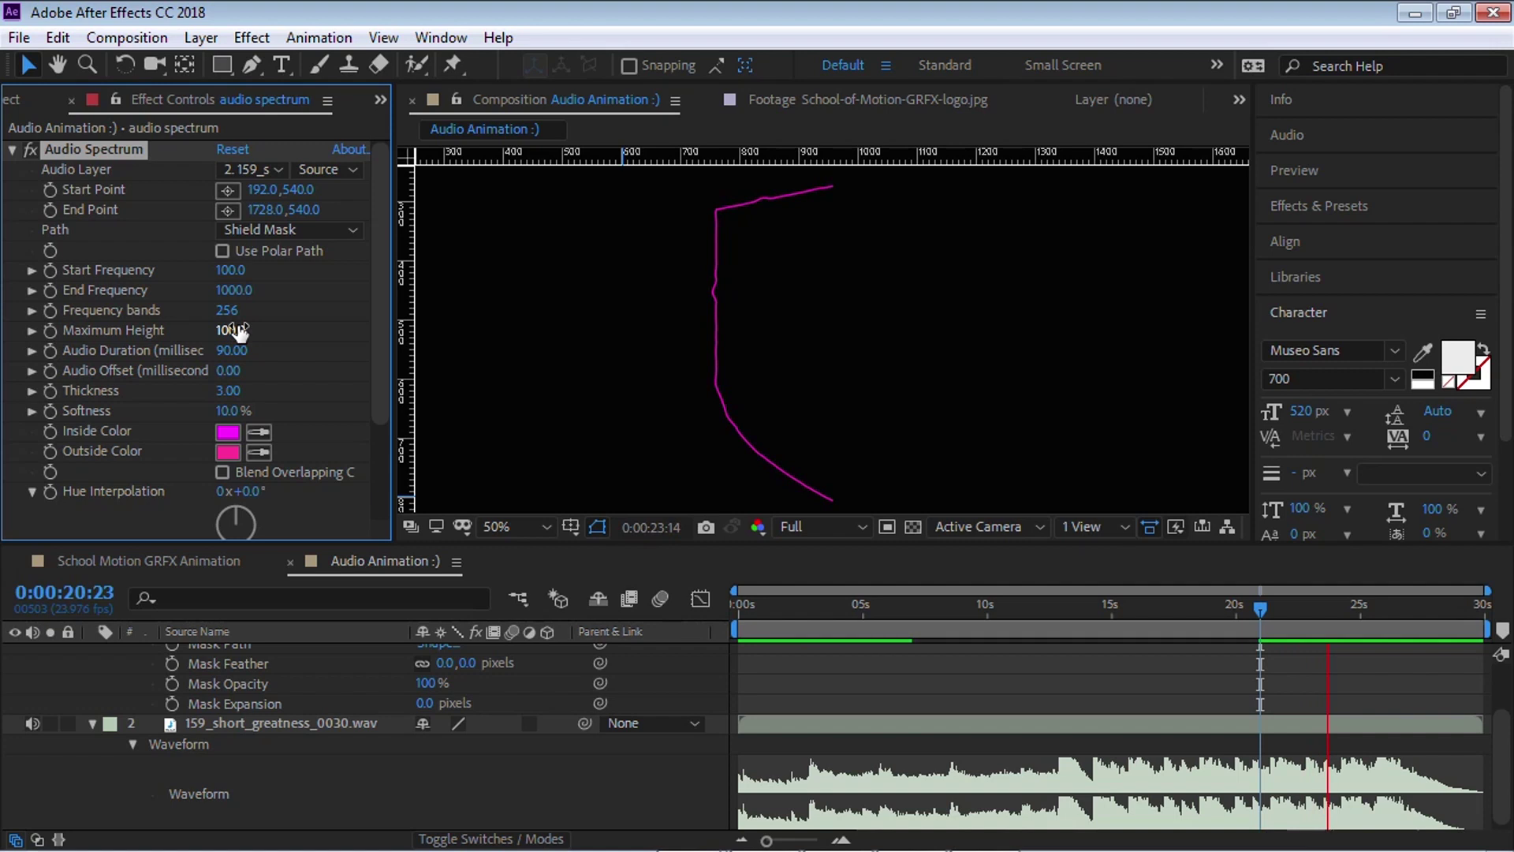
{"action": "key", "text": "space"}
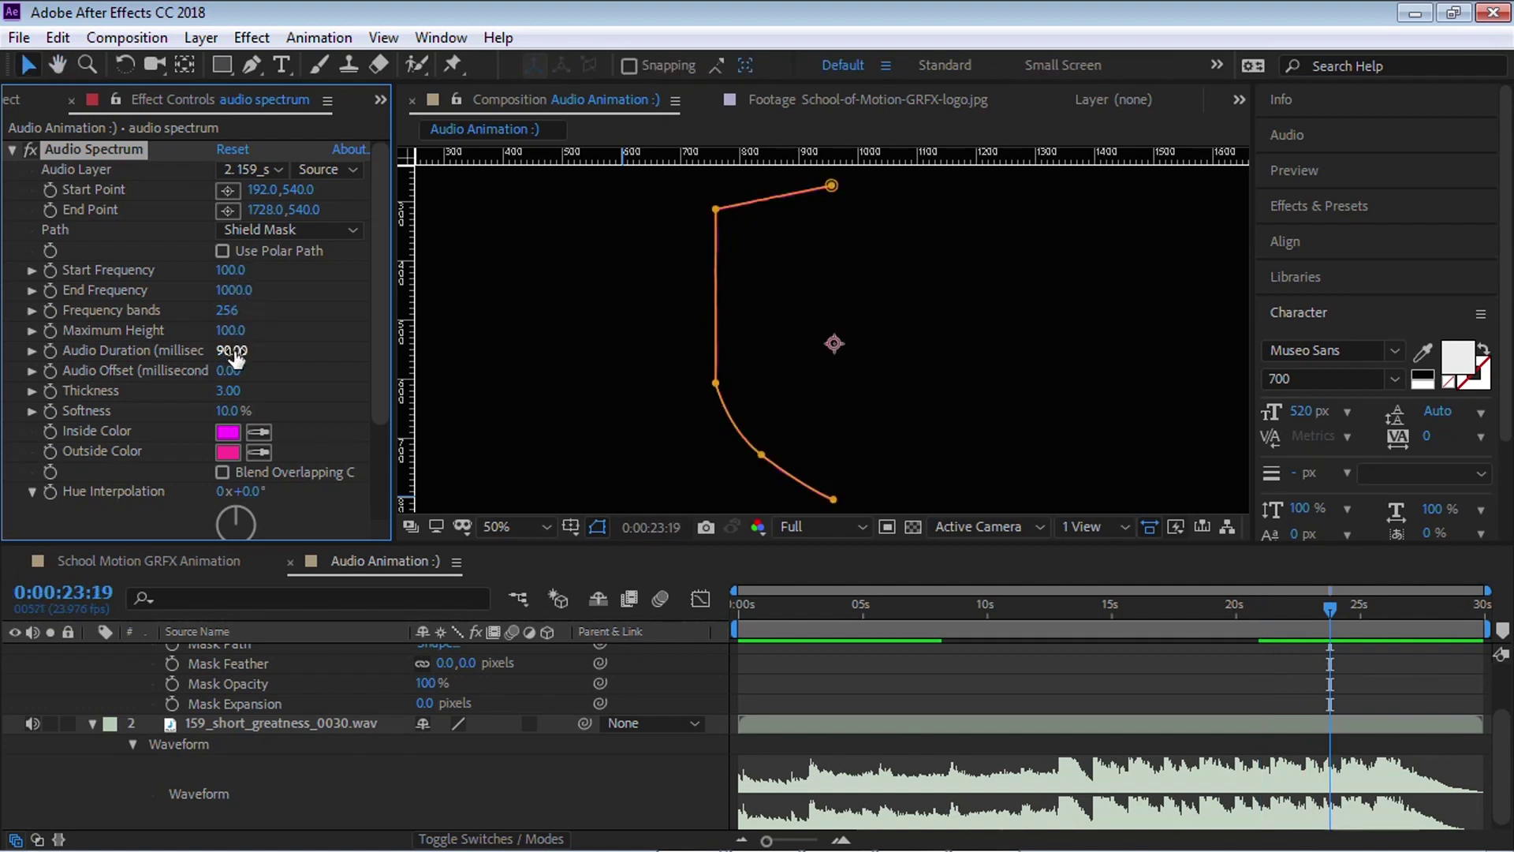
Step: Set Audio Duration to 5, preview, and return to about 14 seconds
{"action": "left_click", "coordinate": [231, 350]}
{"action": "type", "text": "5"}
{"action": "key", "text": "Return"}
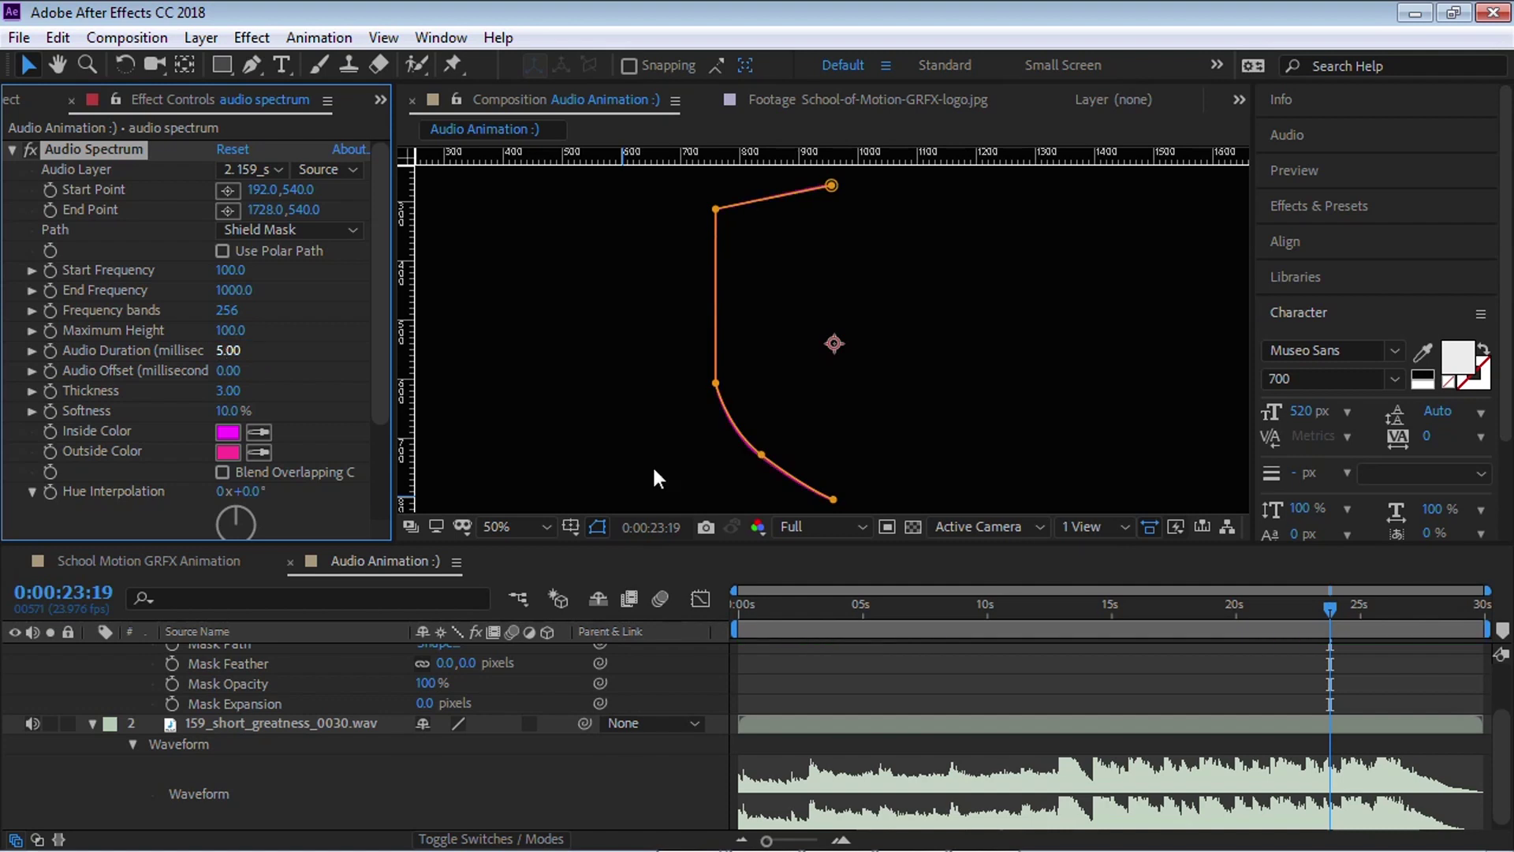
{"action": "key", "text": "space"}
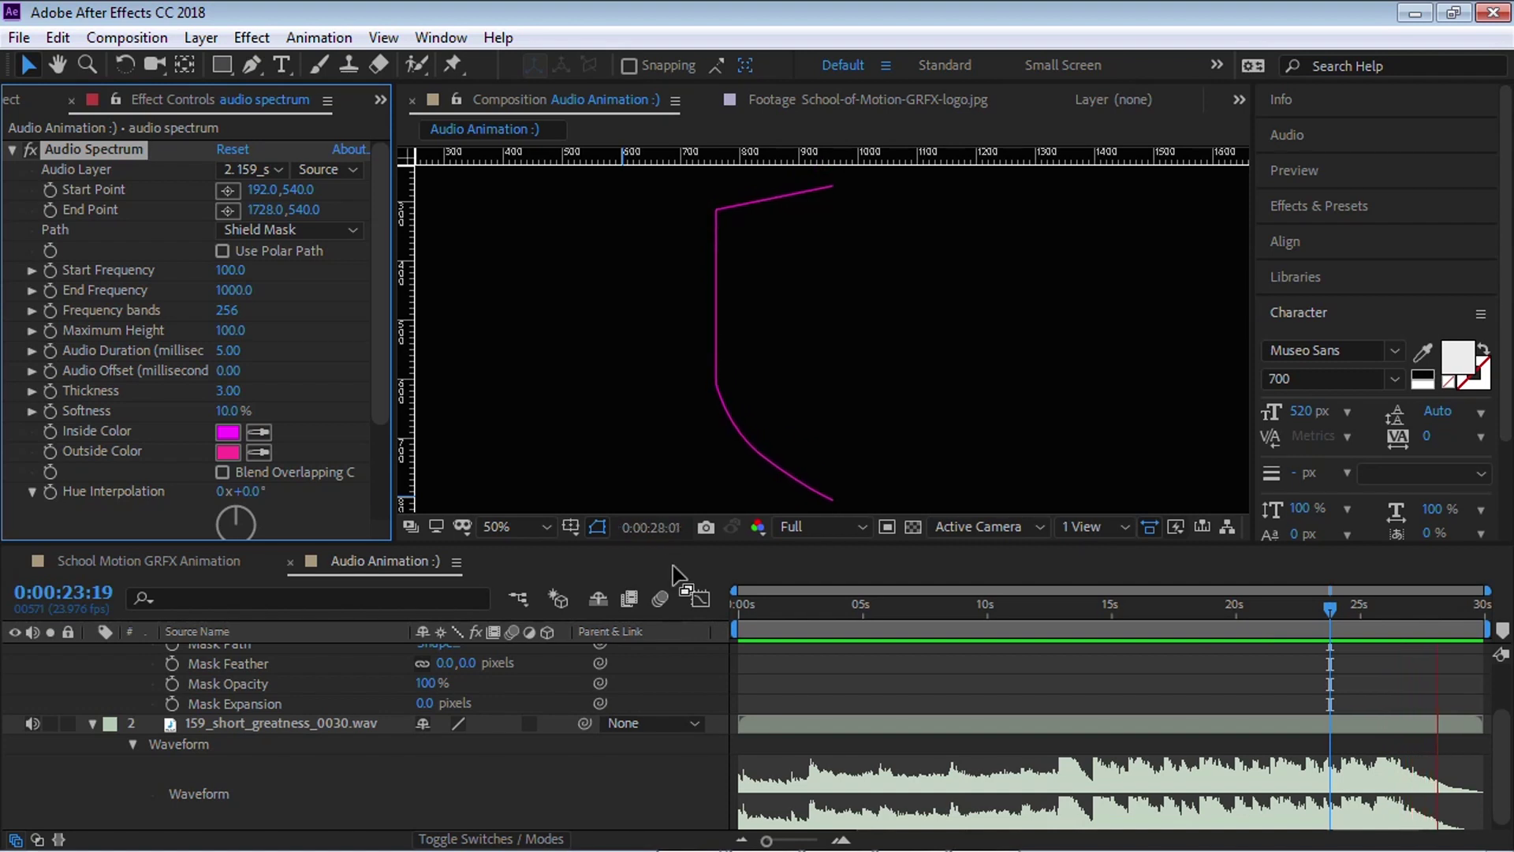
{"action": "key", "text": "space"}
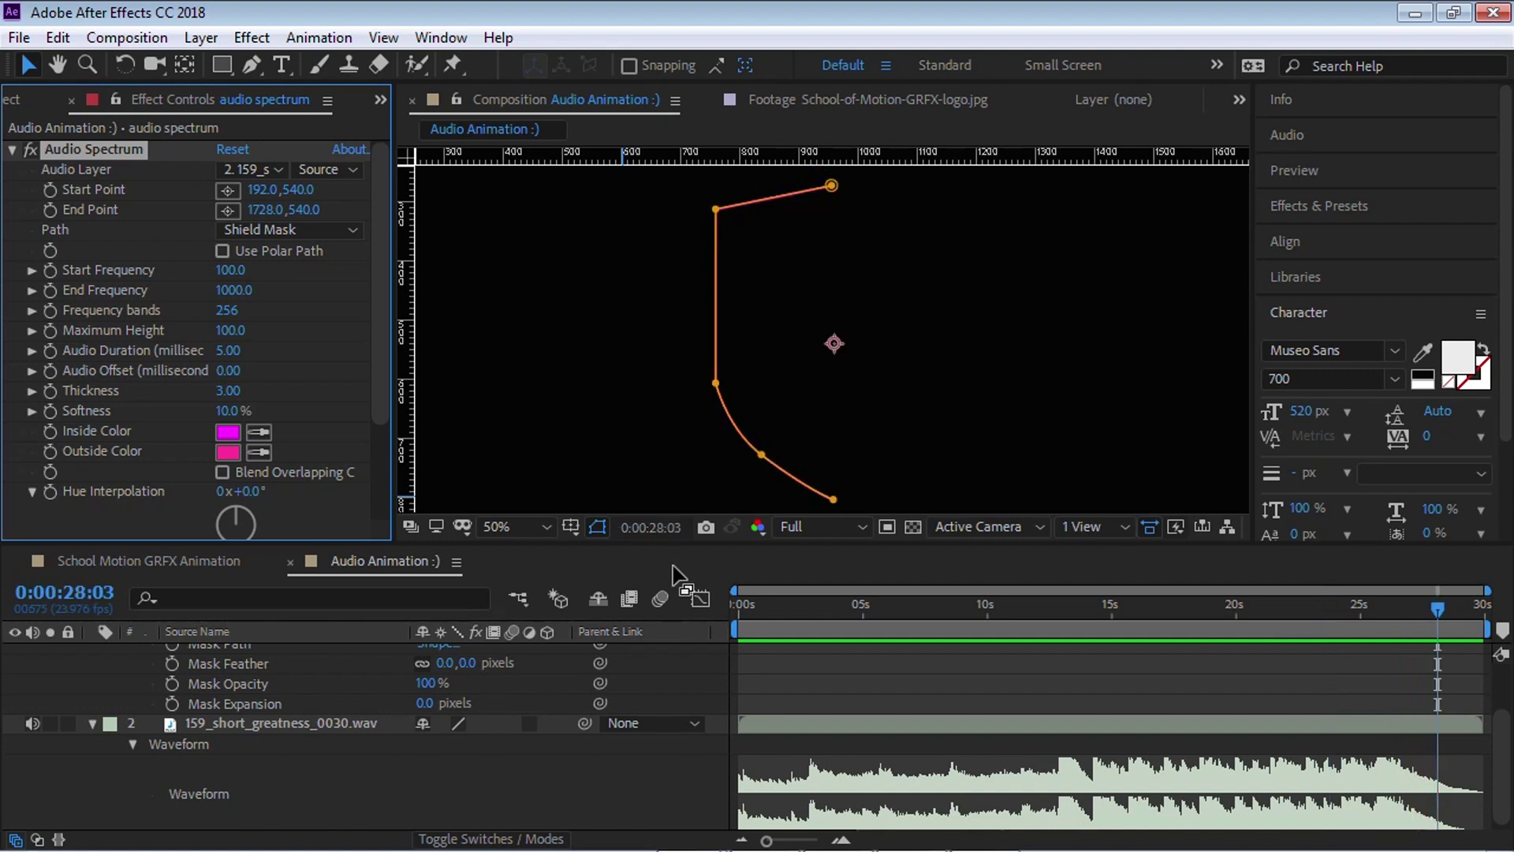
{"action": "left_click_drag", "start_coordinate": [1433, 604], "coordinate": [1133, 617]}
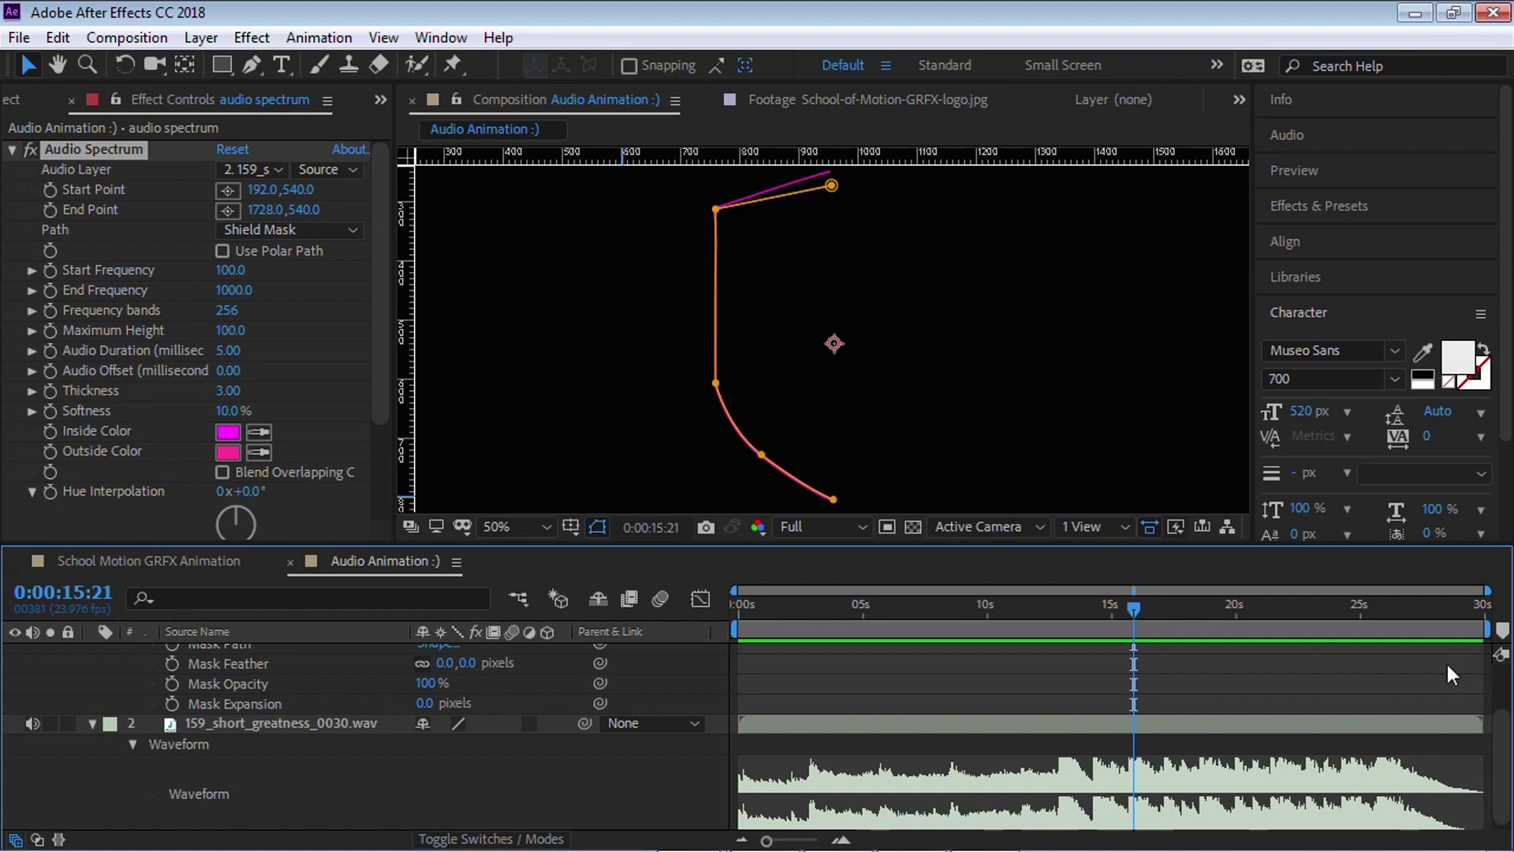
Step: Collapse the spectrum layer and apply Keyframe Assistant > Convert Audio to Keyframes to the music track
{"action": "scroll", "coordinate": [139, 627], "scroll_direction": "up", "scroll_amount": 3}
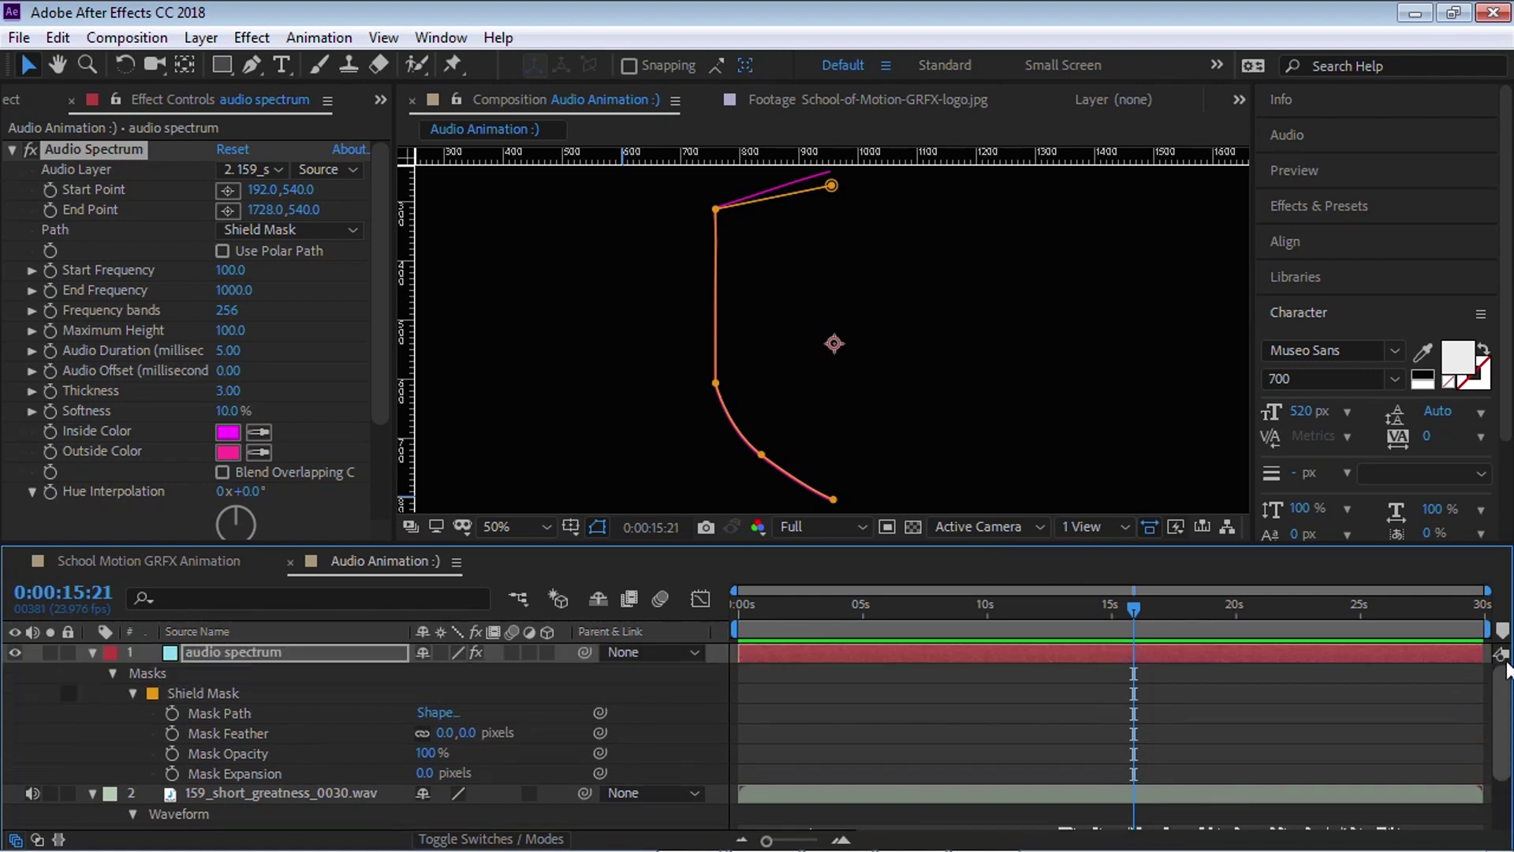
{"action": "left_click", "coordinate": [90, 651]}
{"action": "mouse_move", "coordinate": [727, 627]}
{"action": "left_mouse_down"}
{"action": "mouse_move", "coordinate": [1190, 628]}
{"action": "mouse_move", "coordinate": [733, 628]}
{"action": "left_mouse_up"}
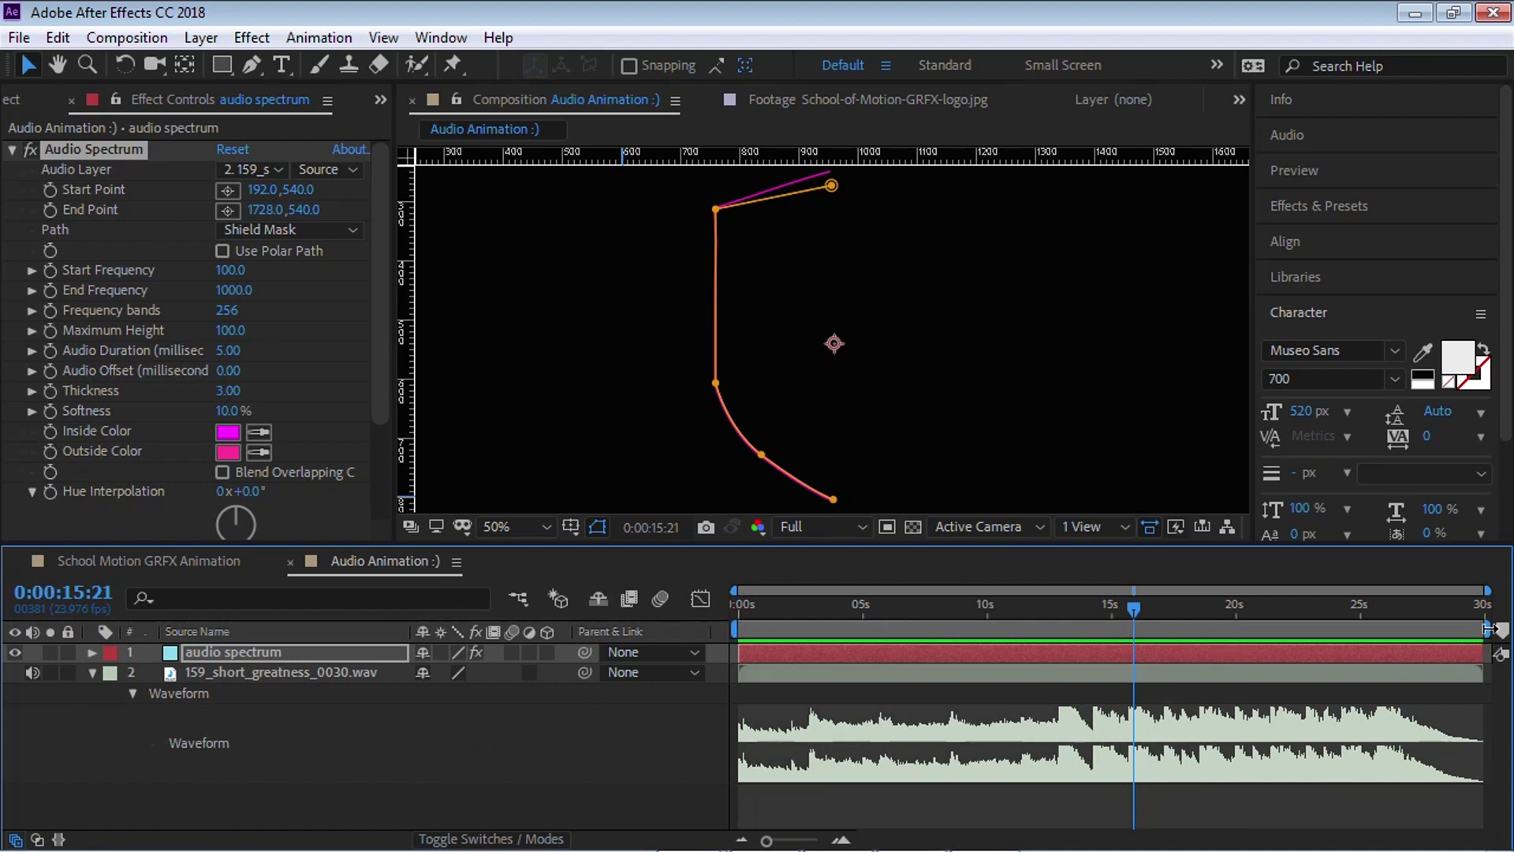
{"action": "mouse_move", "coordinate": [1487, 628]}
{"action": "left_mouse_down"}
{"action": "mouse_move", "coordinate": [1400, 628]}
{"action": "mouse_move", "coordinate": [1487, 627]}
{"action": "left_mouse_up"}
{"action": "left_click", "coordinate": [347, 672]}
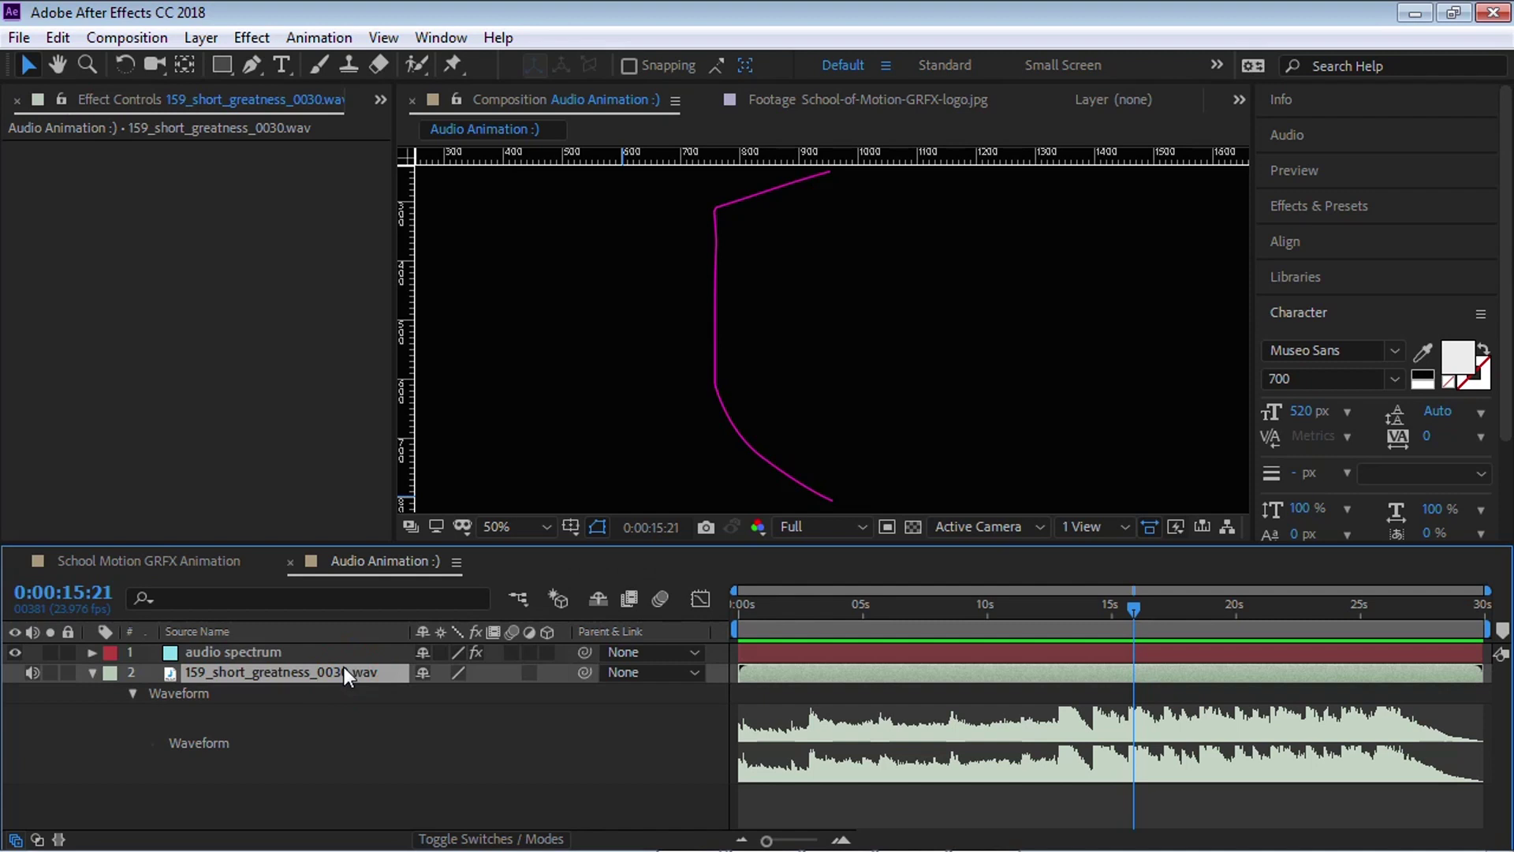
{"action": "right_click", "coordinate": [349, 674]}
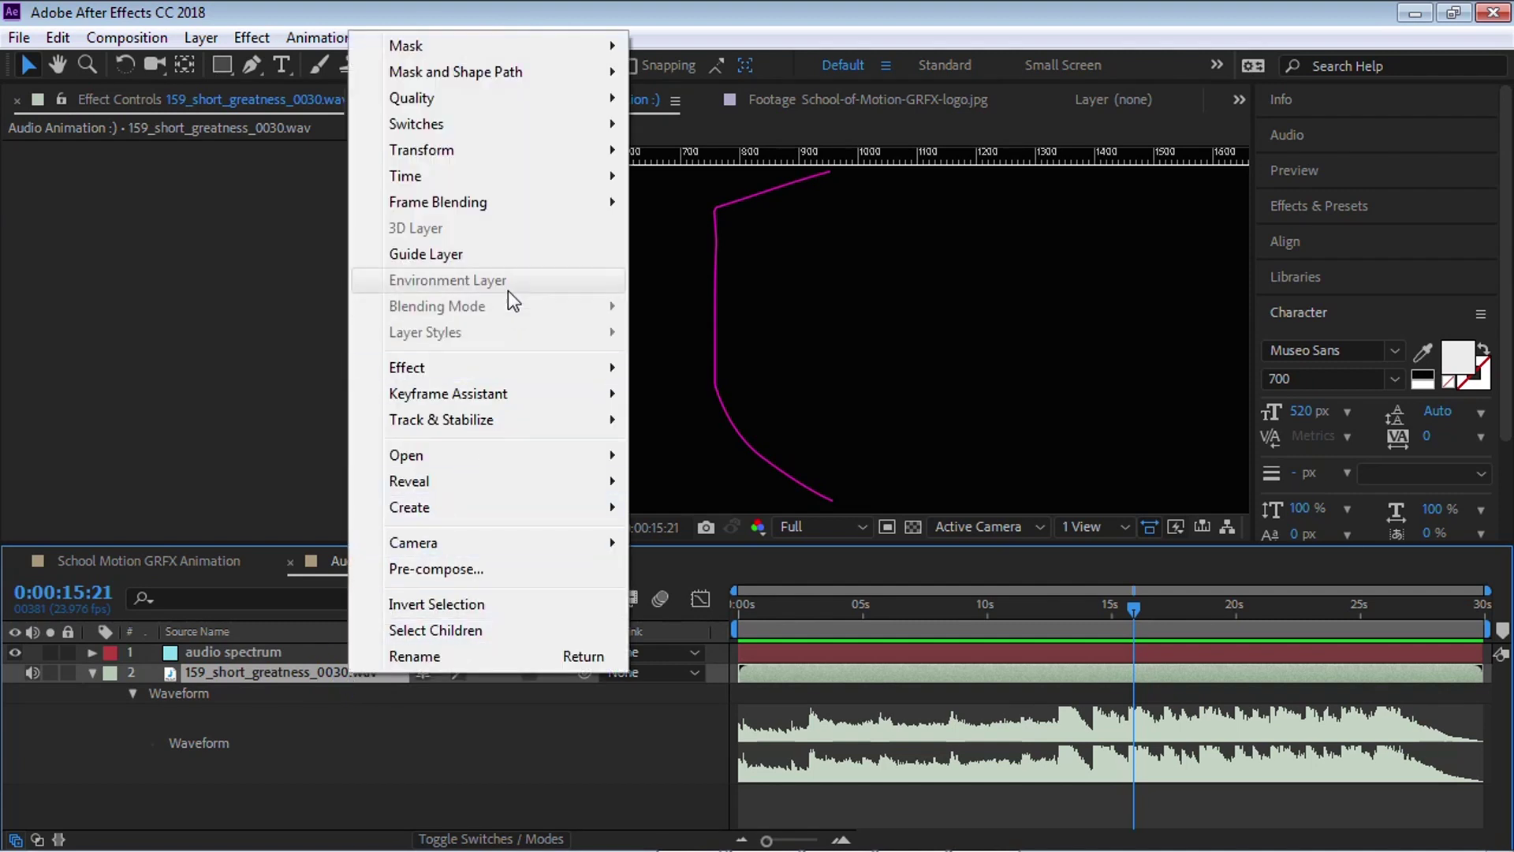
{"action": "mouse_move", "coordinate": [536, 391]}
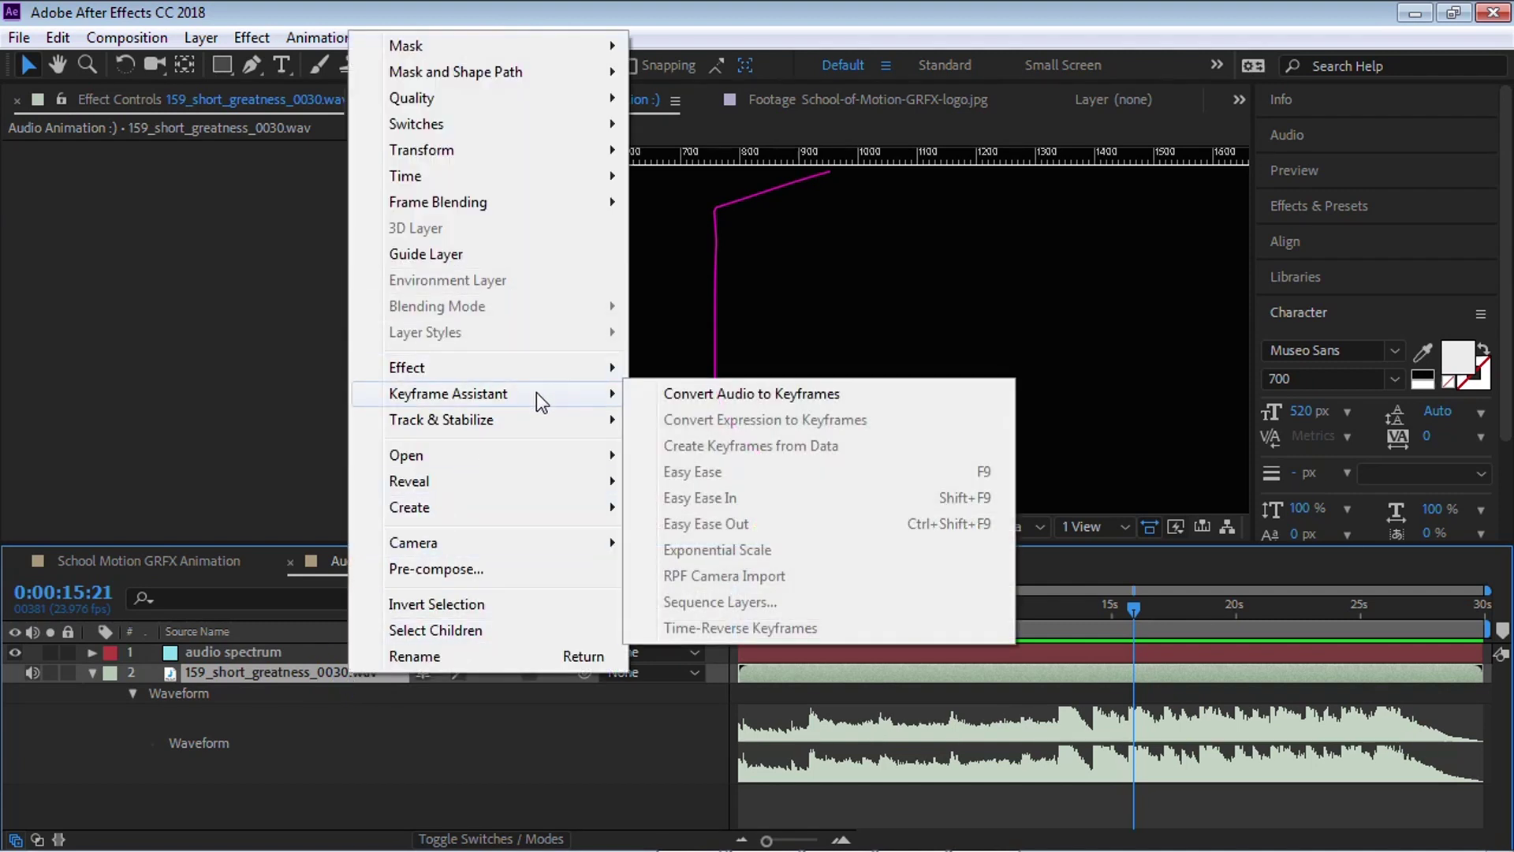
{"action": "left_click", "coordinate": [765, 388]}
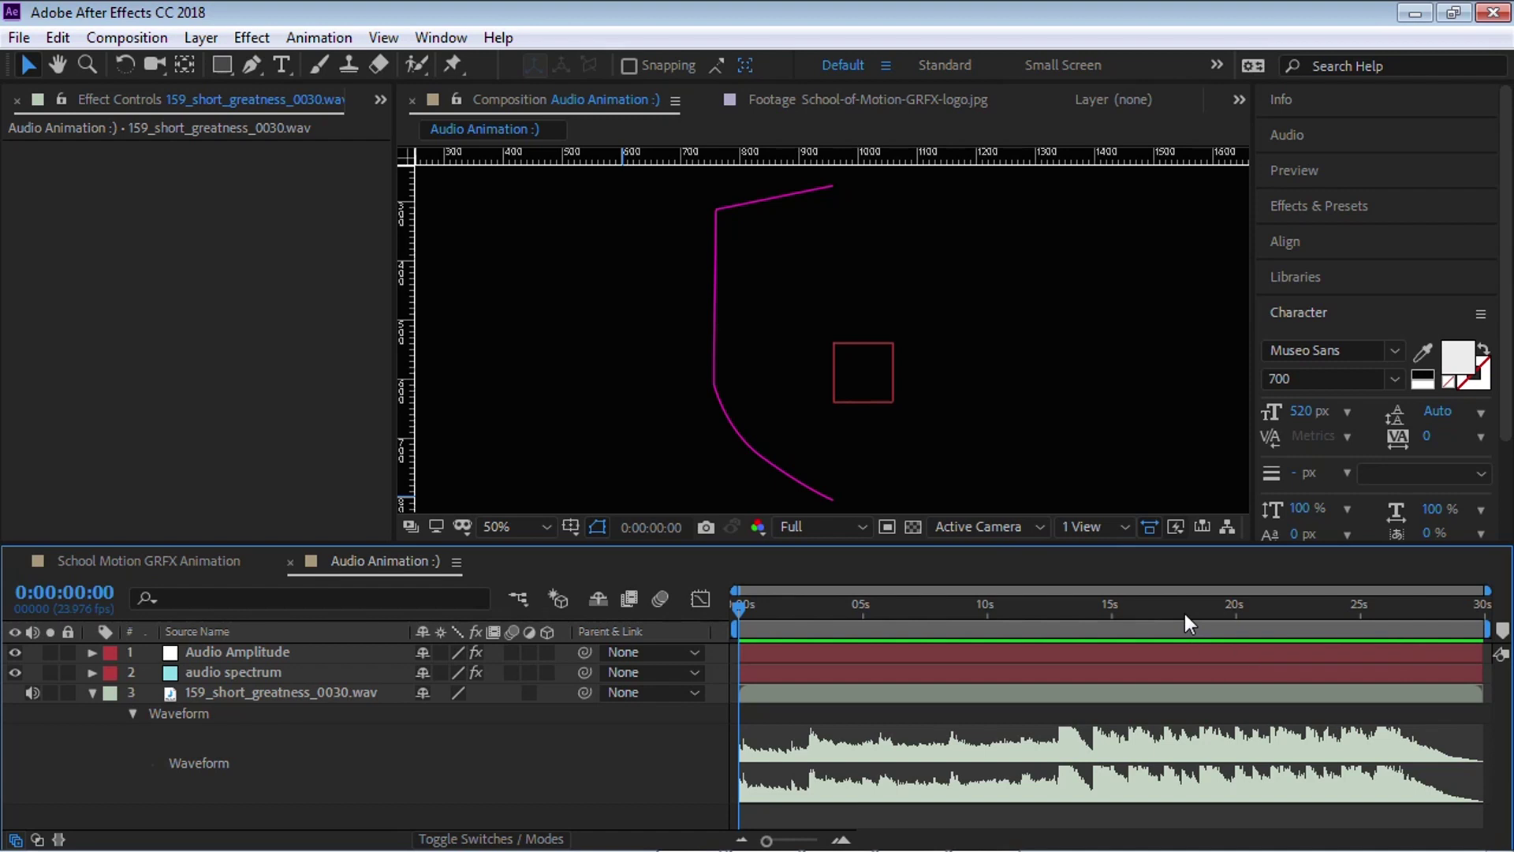
Step: Remove the keyframes from the Left and Right Channel sliders on Audio Amplitude, keeping Both Channels
{"action": "left_click", "coordinate": [287, 651]}
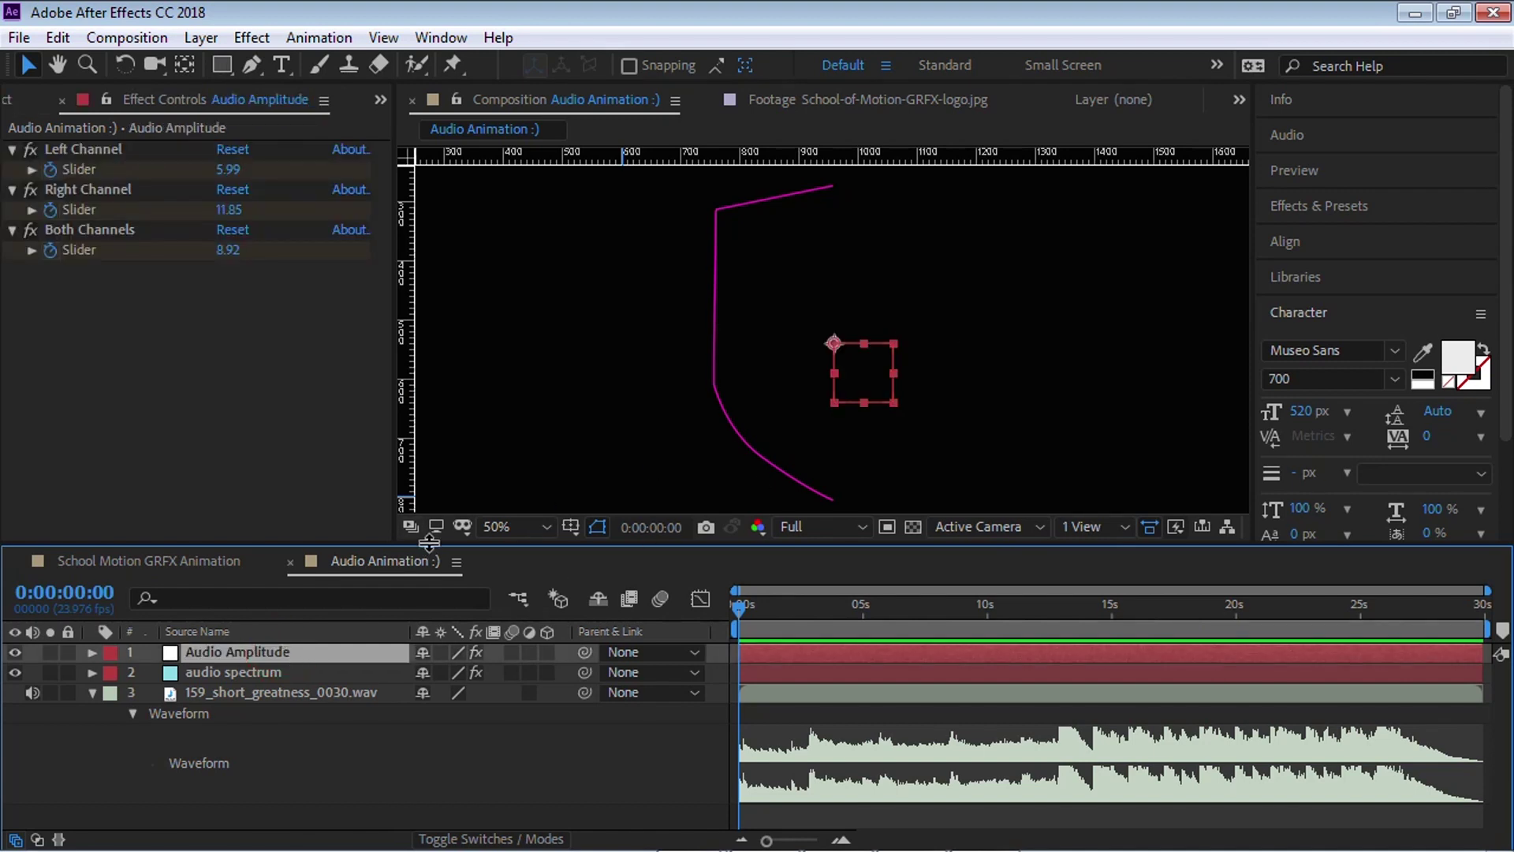
{"action": "key", "text": "u"}
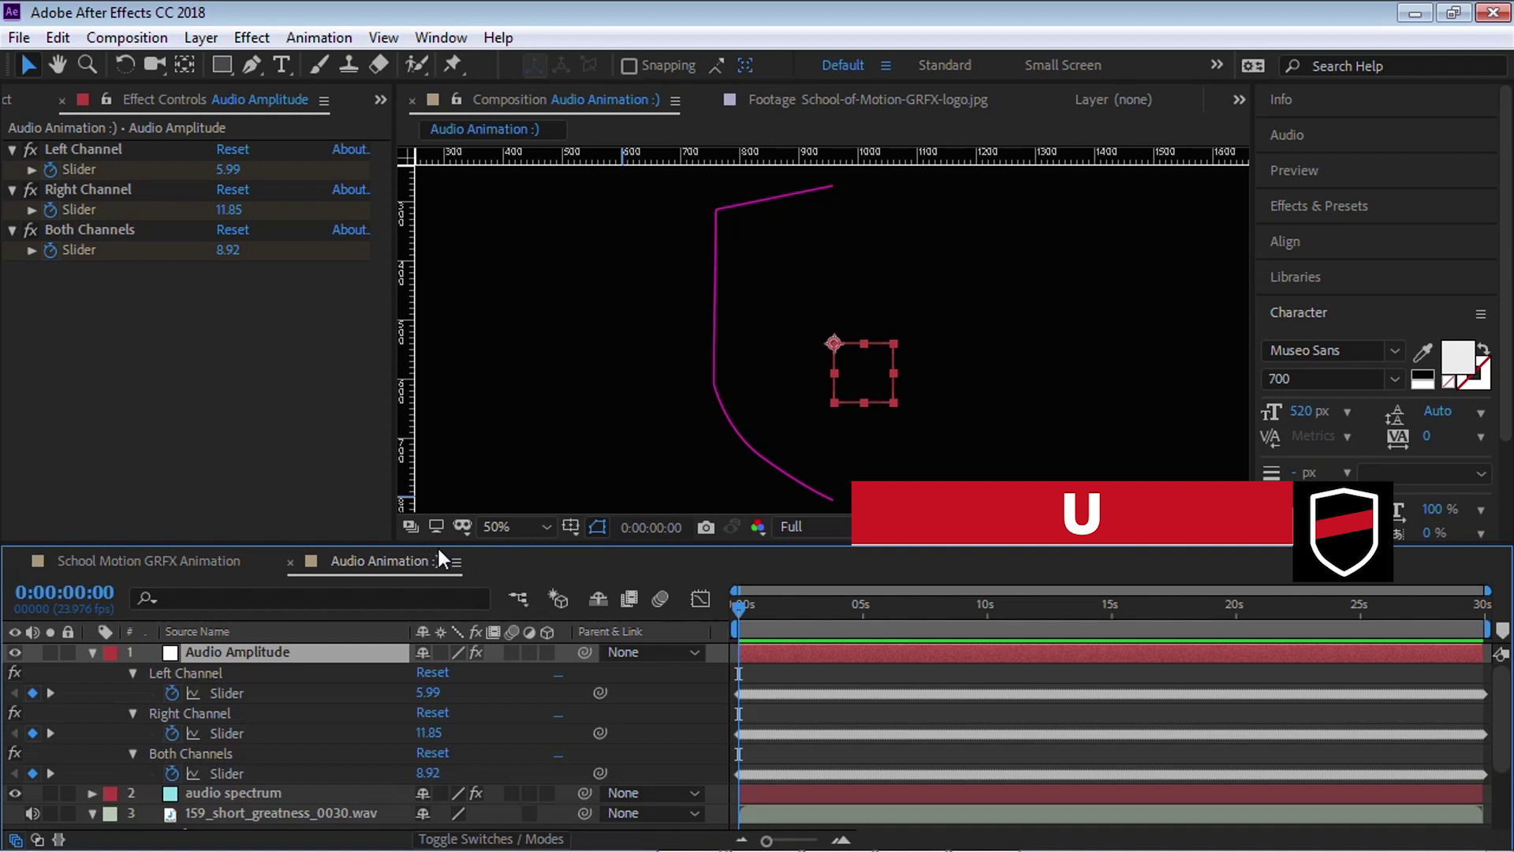
{"action": "left_click", "coordinate": [192, 673]}
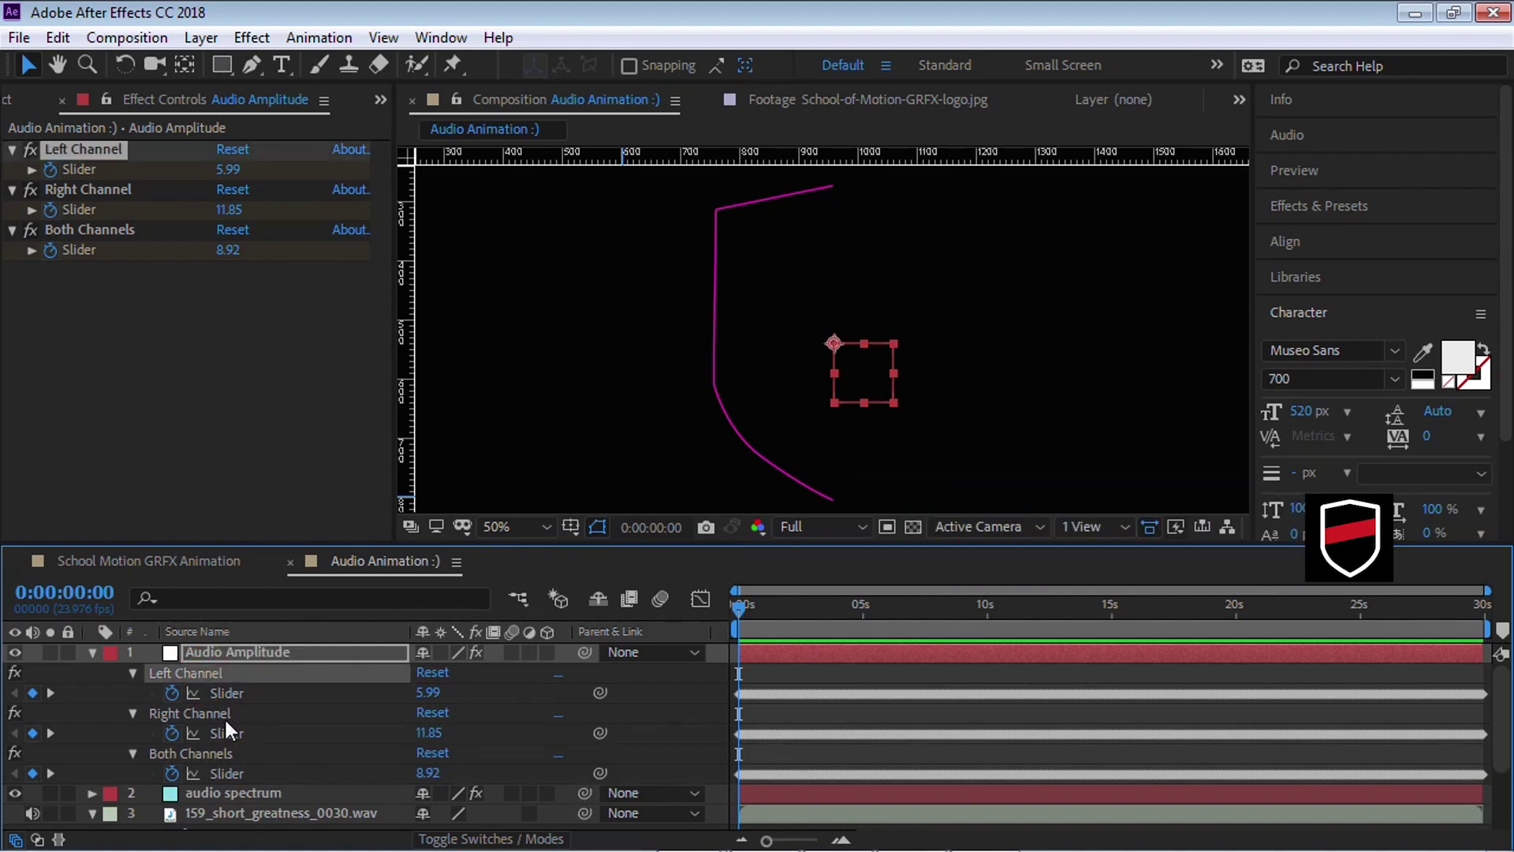
{"action": "left_click", "coordinate": [221, 713]}
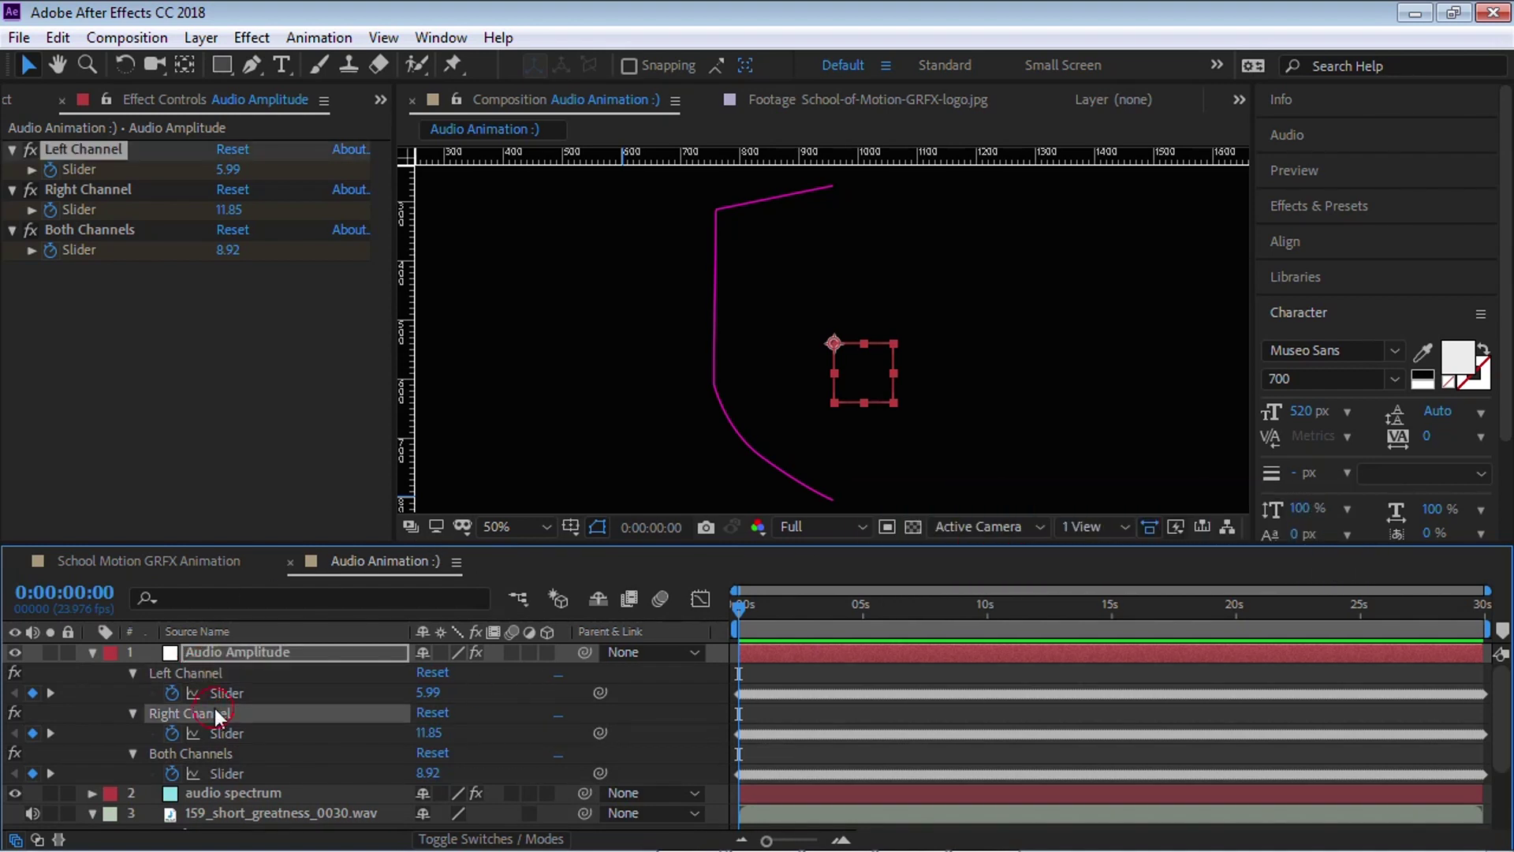
{"action": "left_click", "coordinate": [216, 753]}
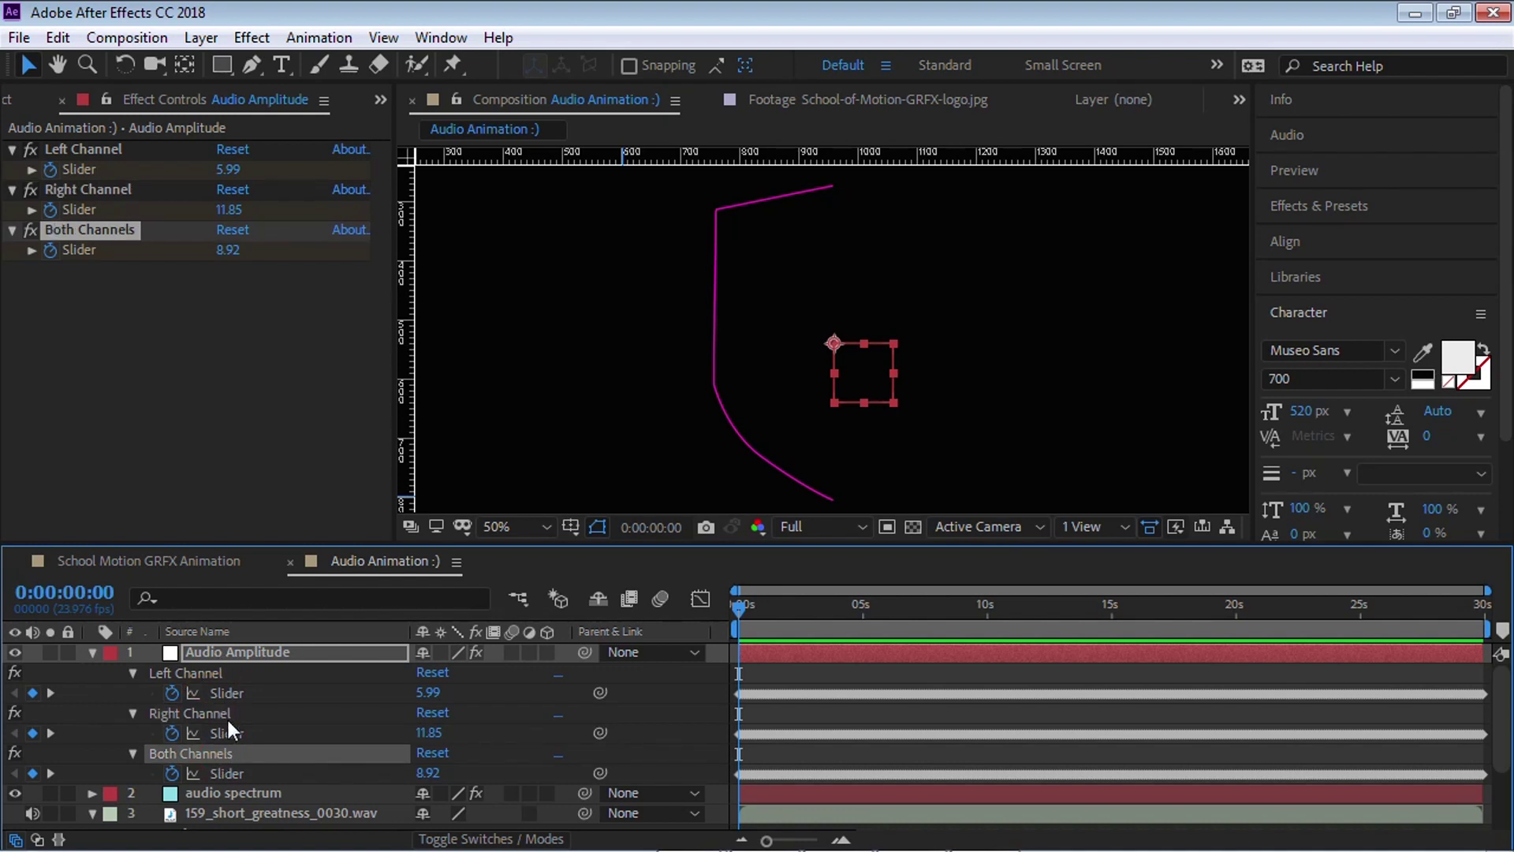
{"action": "left_click", "coordinate": [172, 692]}
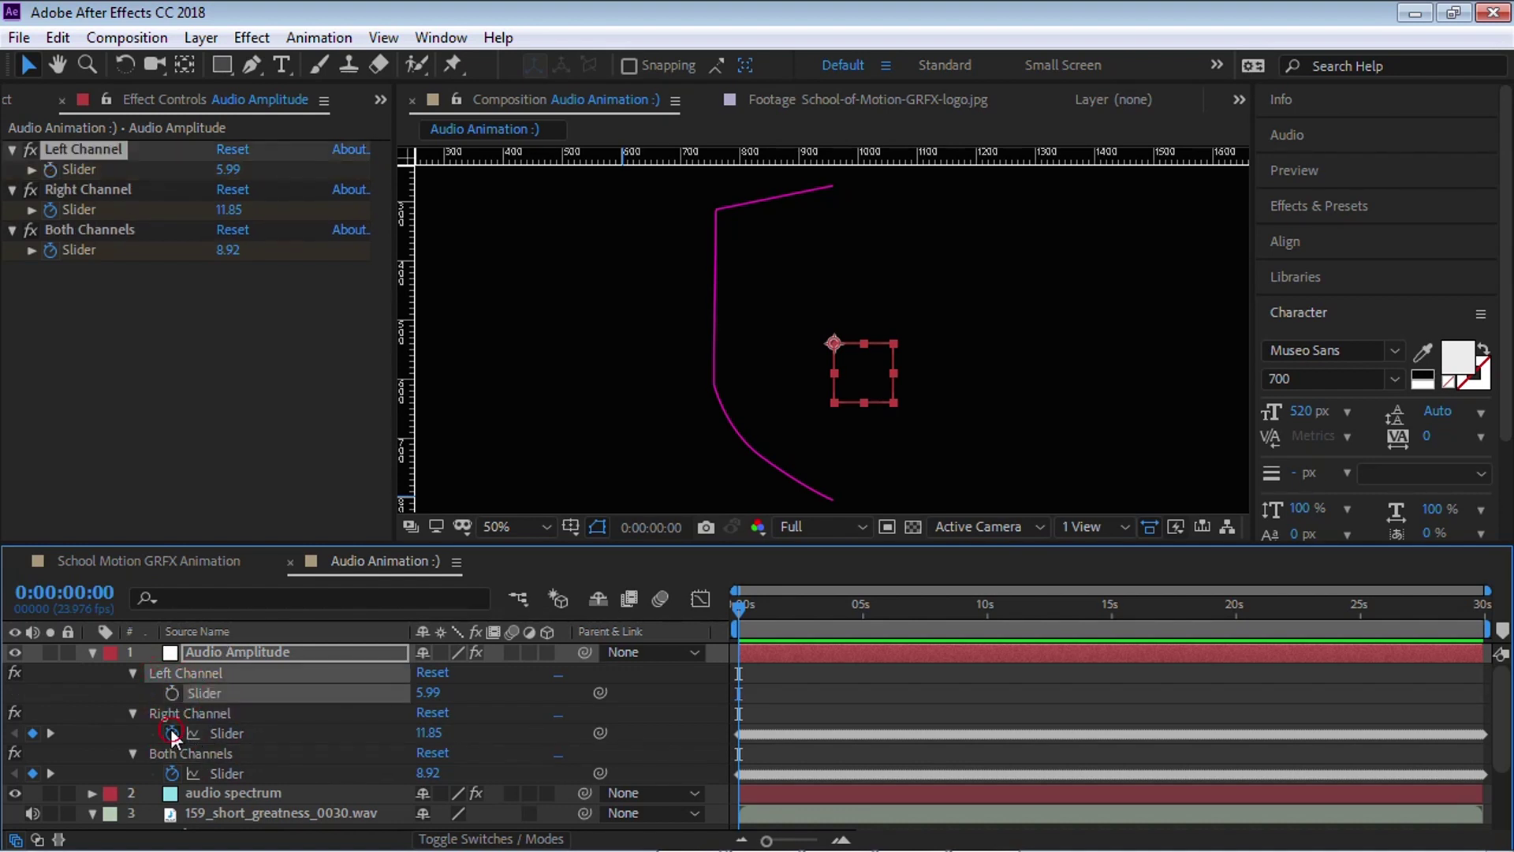
{"action": "left_click", "coordinate": [172, 733]}
{"action": "left_click", "coordinate": [132, 713]}
{"action": "left_click", "coordinate": [132, 673]}
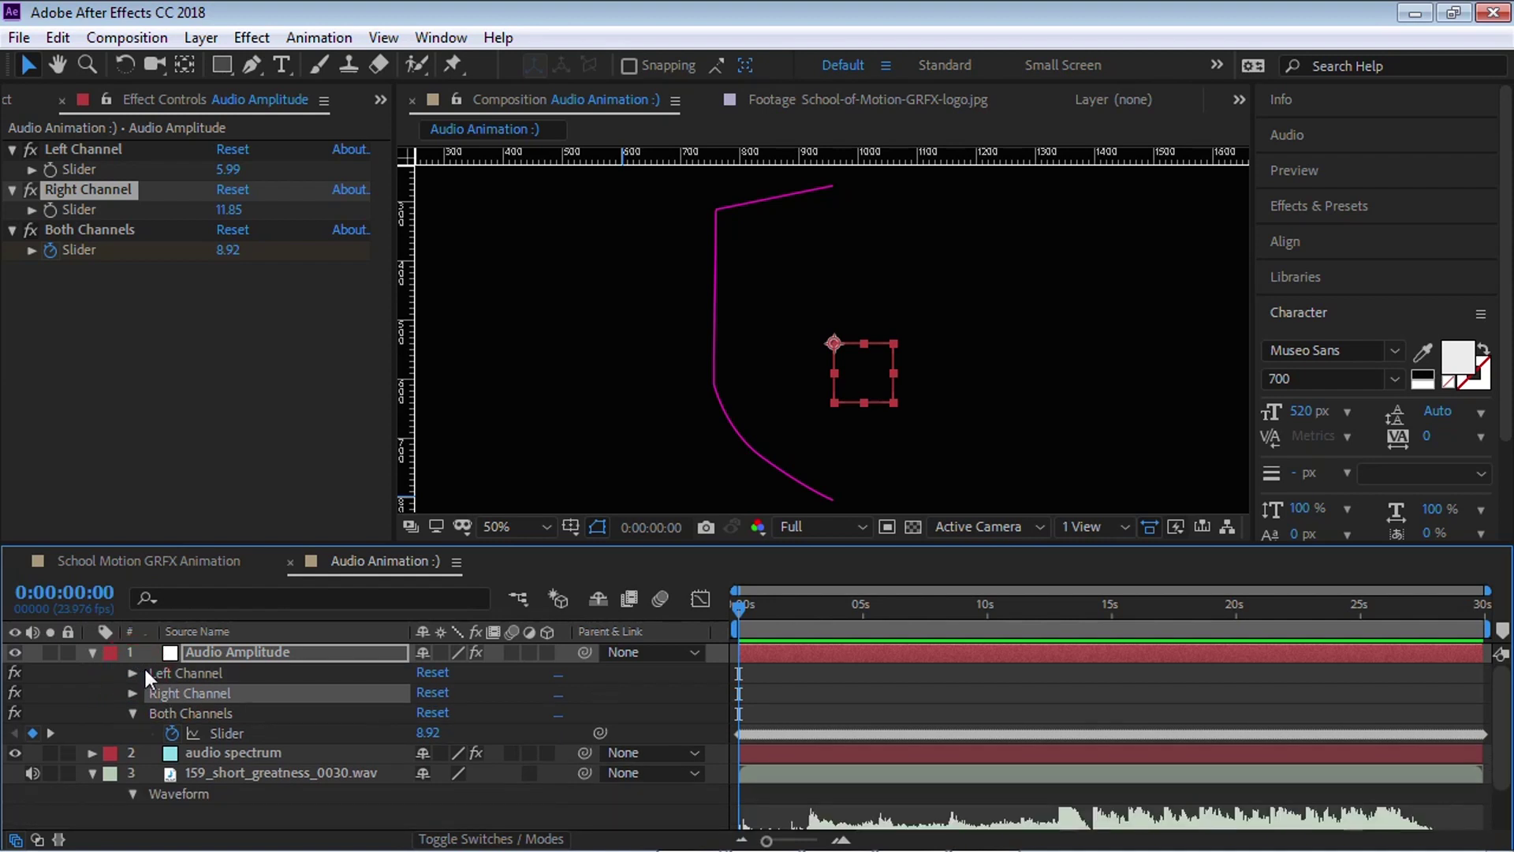
Step: Maximize the timeline and reveal the audio spectrum layer's Audio Spectrum effect settings
{"action": "key", "text": "grave"}
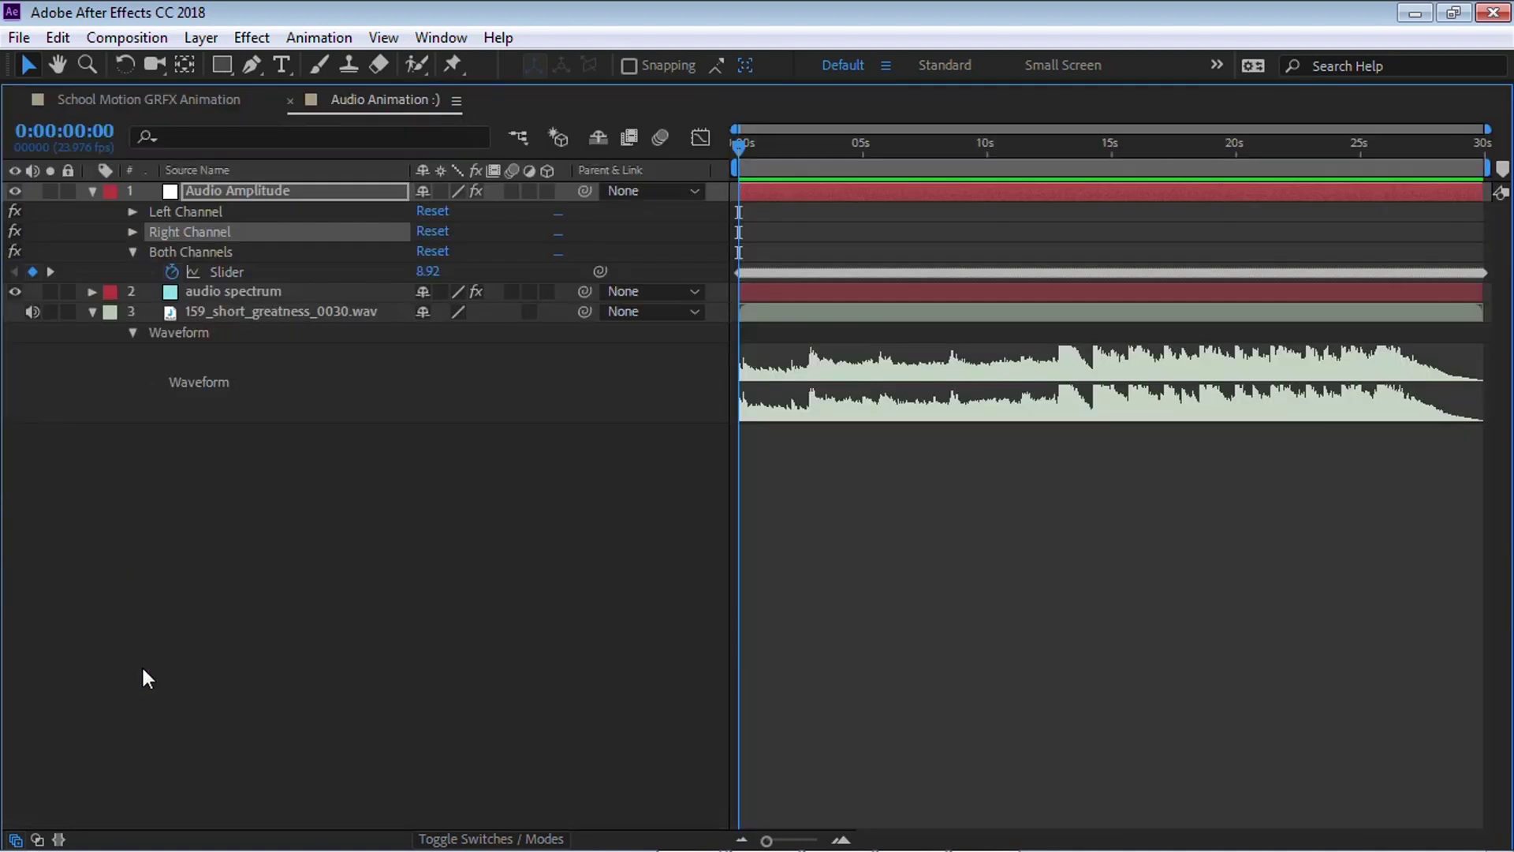
{"action": "left_click", "coordinate": [93, 311]}
{"action": "left_click", "coordinate": [92, 291]}
{"action": "left_click", "coordinate": [131, 332]}
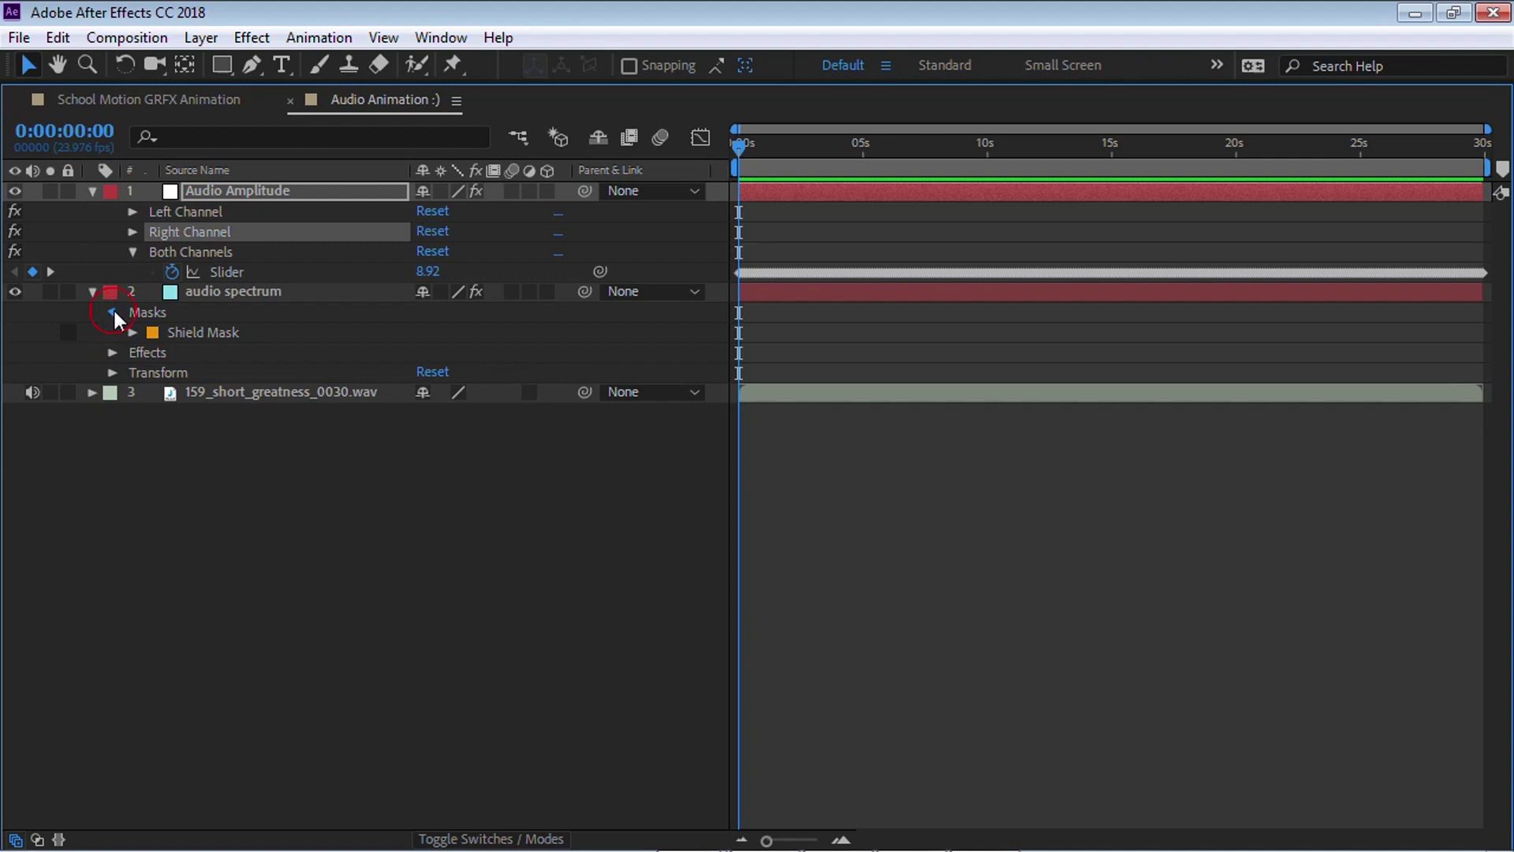
{"action": "left_click", "coordinate": [112, 311]}
{"action": "left_click", "coordinate": [112, 332]}
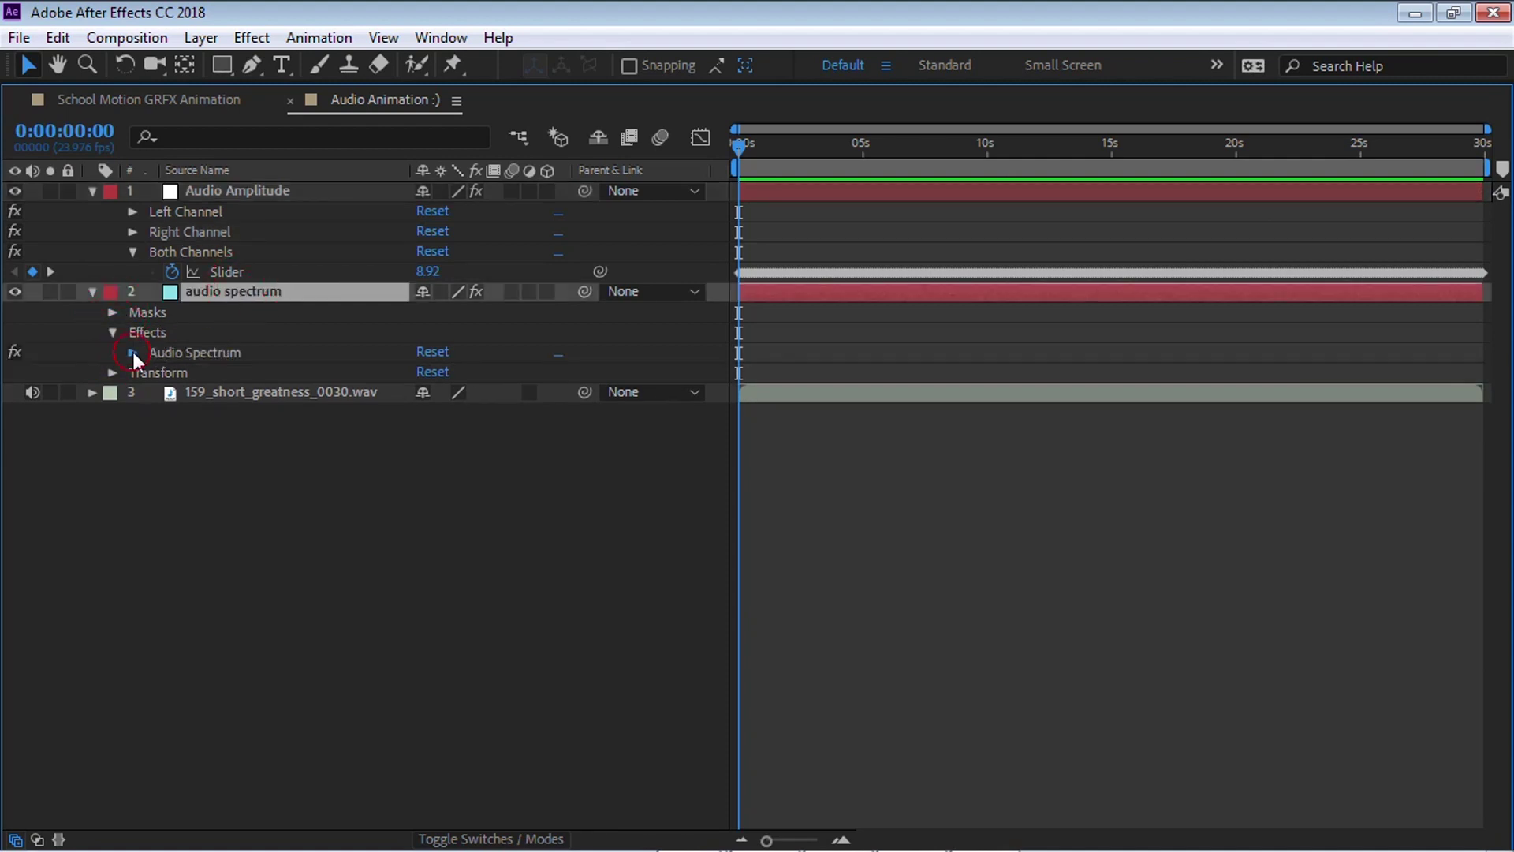
{"action": "left_click", "coordinate": [132, 352]}
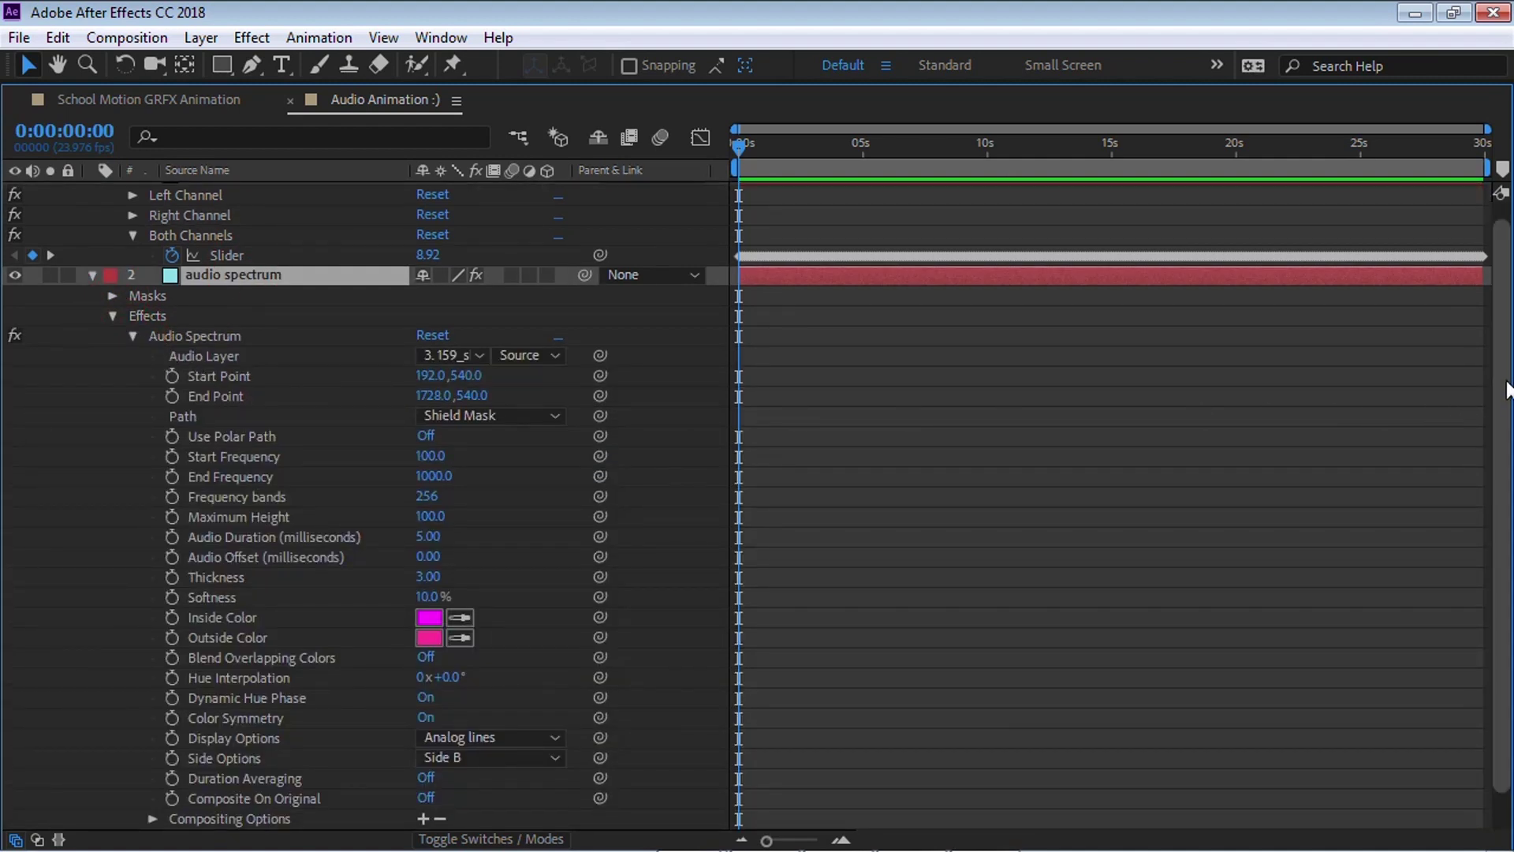
{"action": "scroll", "coordinate": [1506, 378], "scroll_direction": "up", "scroll_amount": 1}
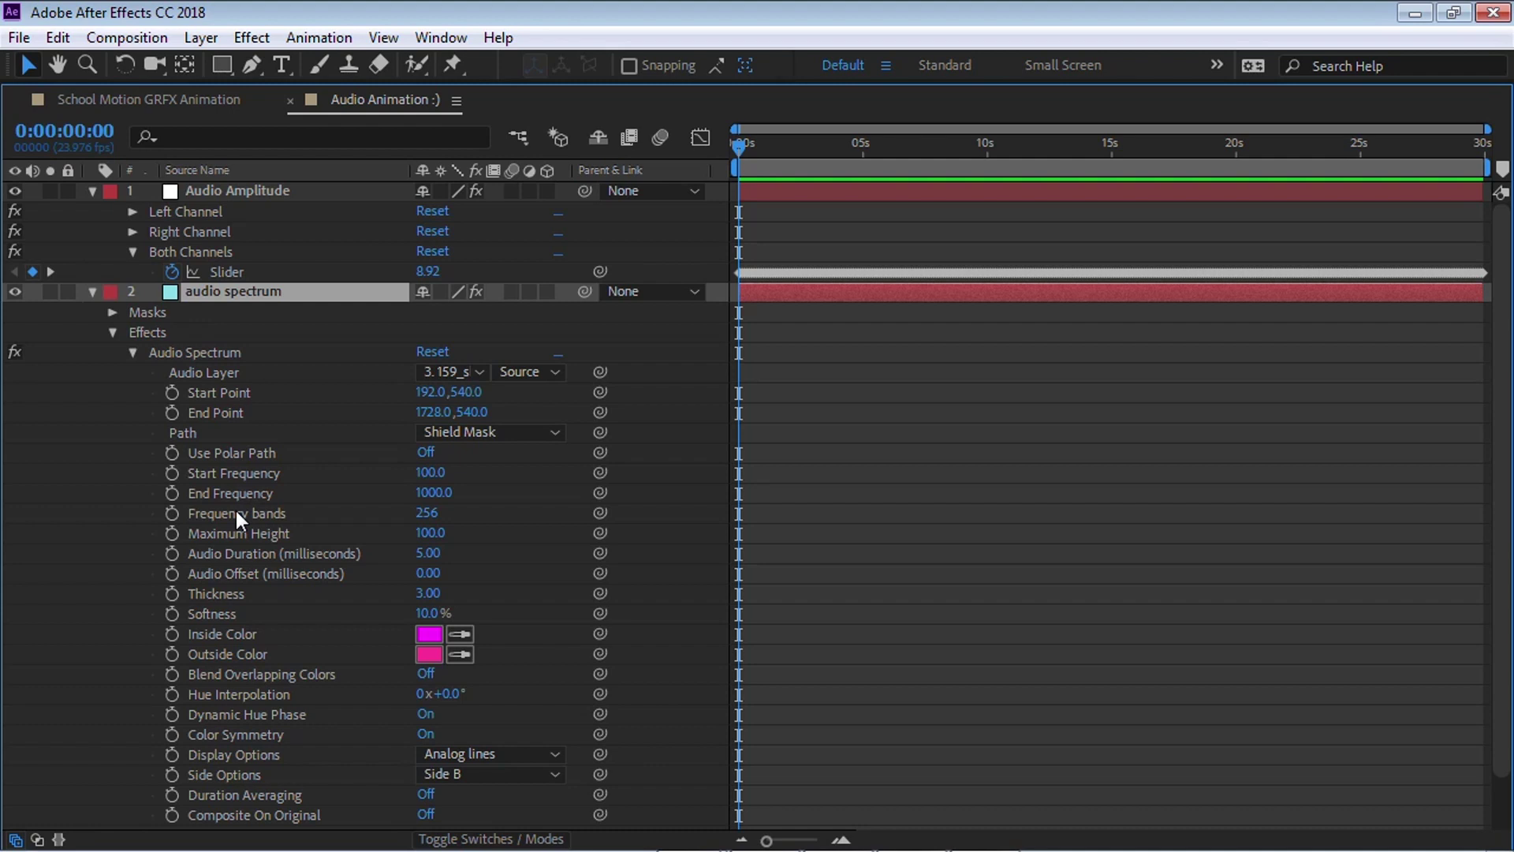
Step: Link Thickness by expression to the Both Channels Slider, reading 11.20 at 0:00:12:12
{"action": "left_click", "coordinate": [233, 594]}
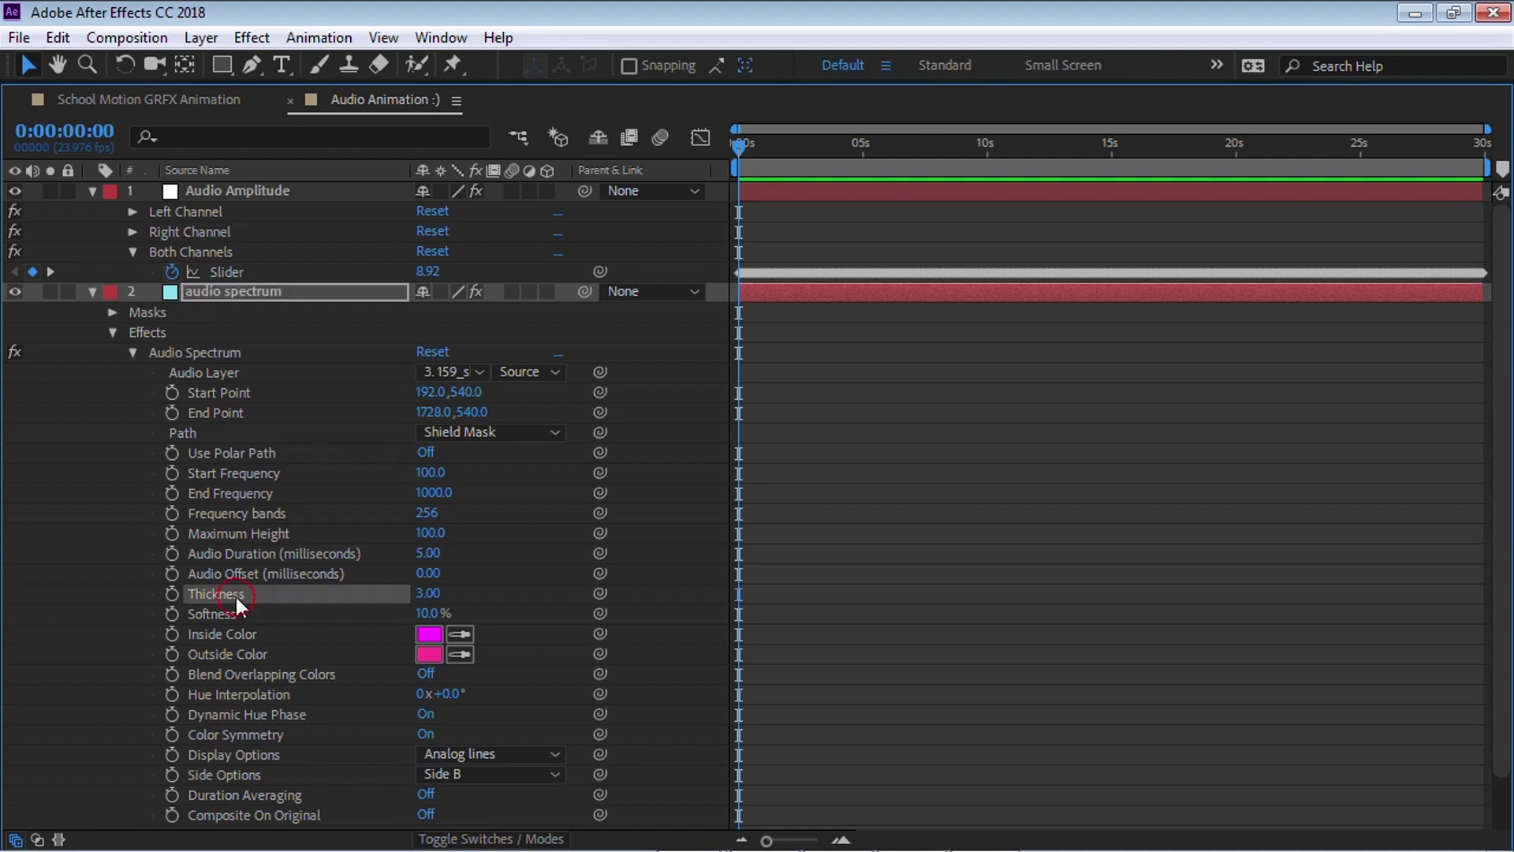
{"action": "left_click", "coordinate": [172, 594], "text": "alt"}
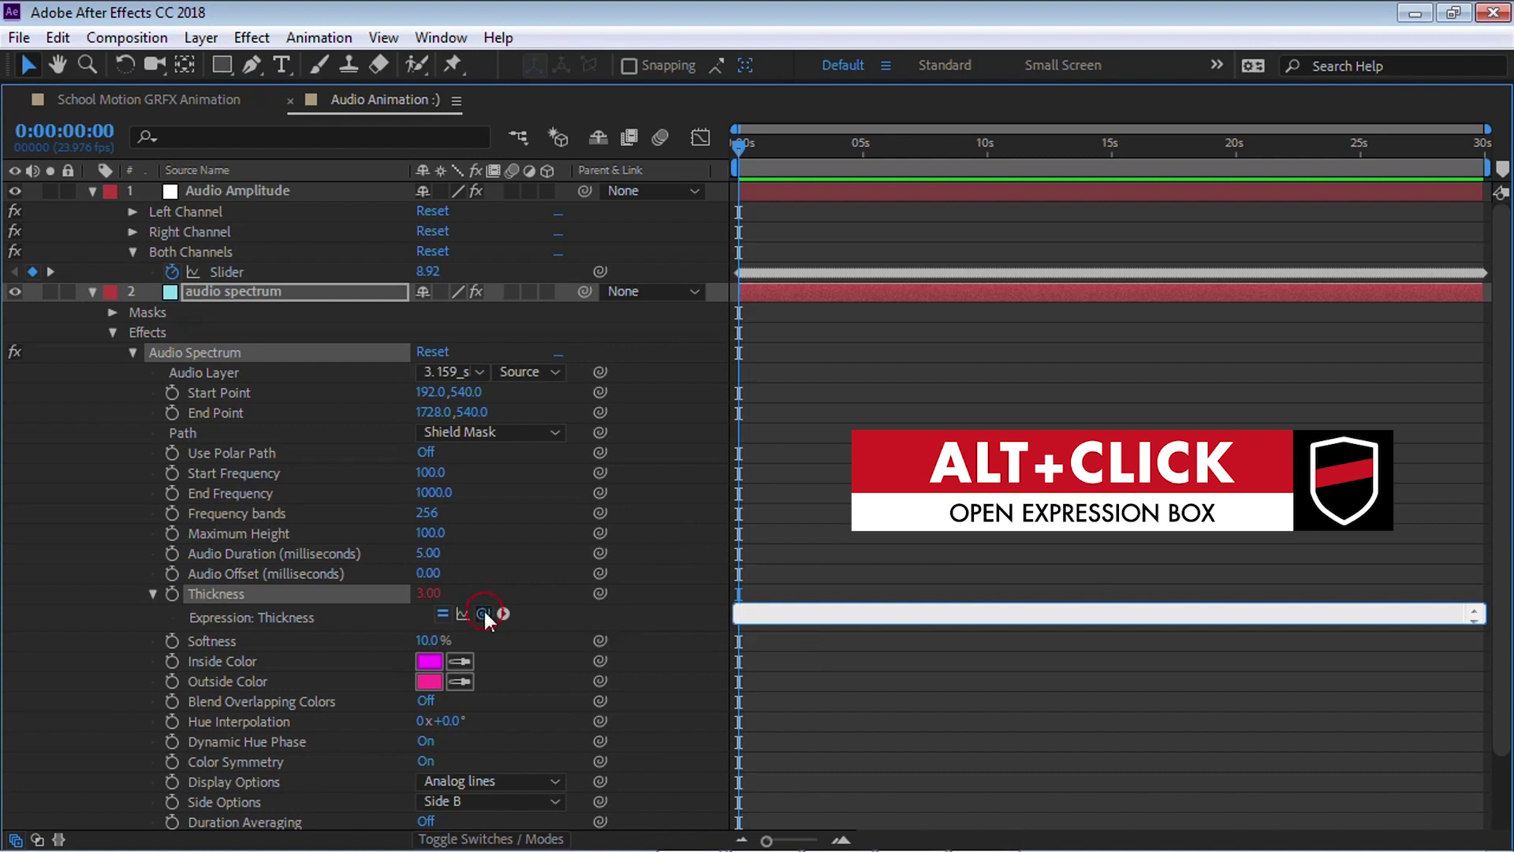
{"action": "left_click_drag", "start_coordinate": [483, 613], "coordinate": [230, 264]}
{"action": "left_click", "coordinate": [1049, 145]}
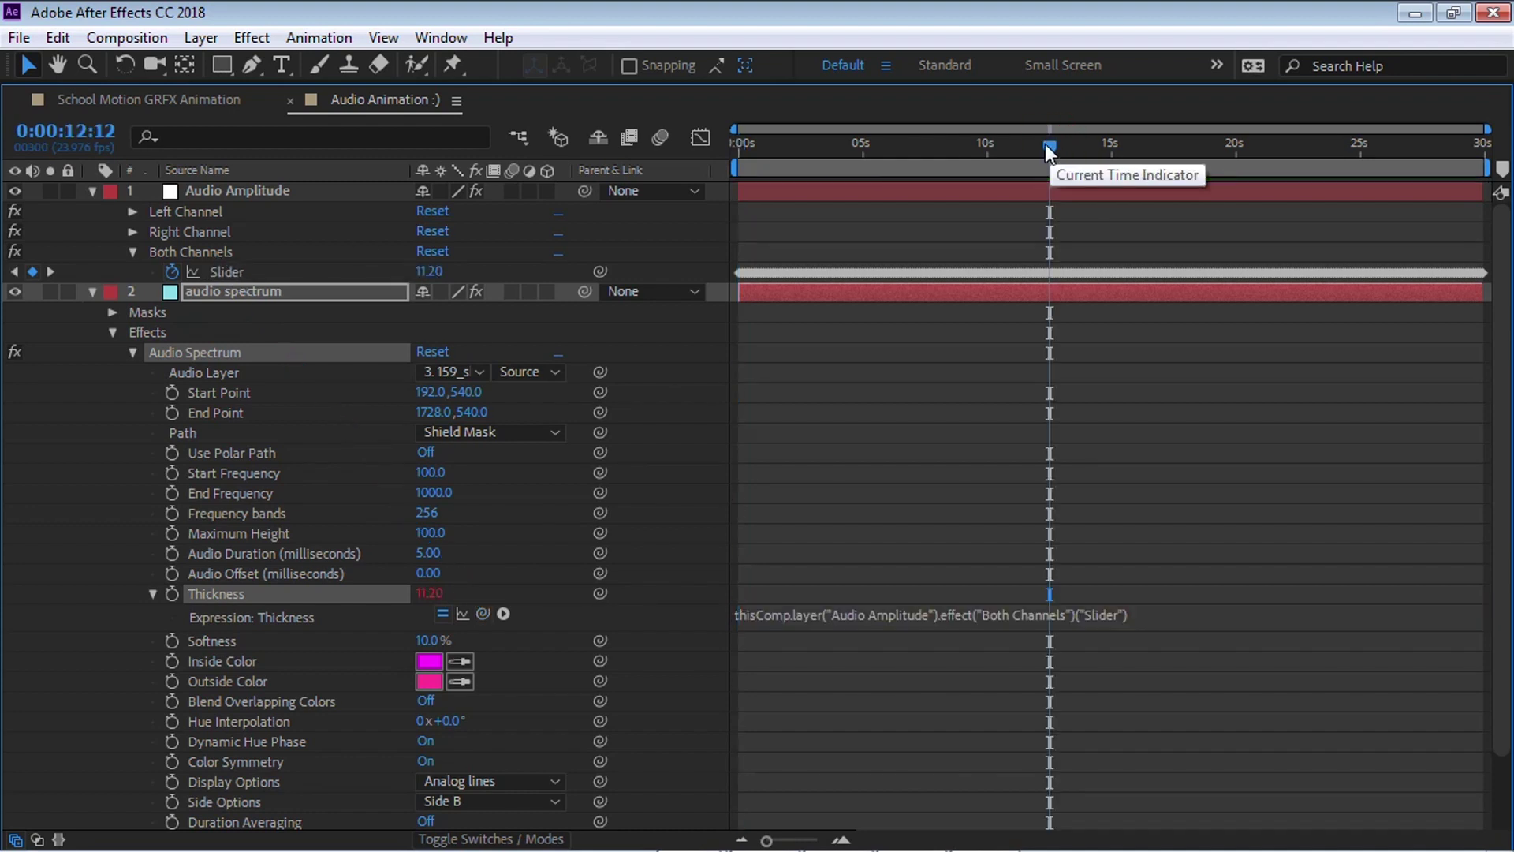
{"action": "key", "text": "grave"}
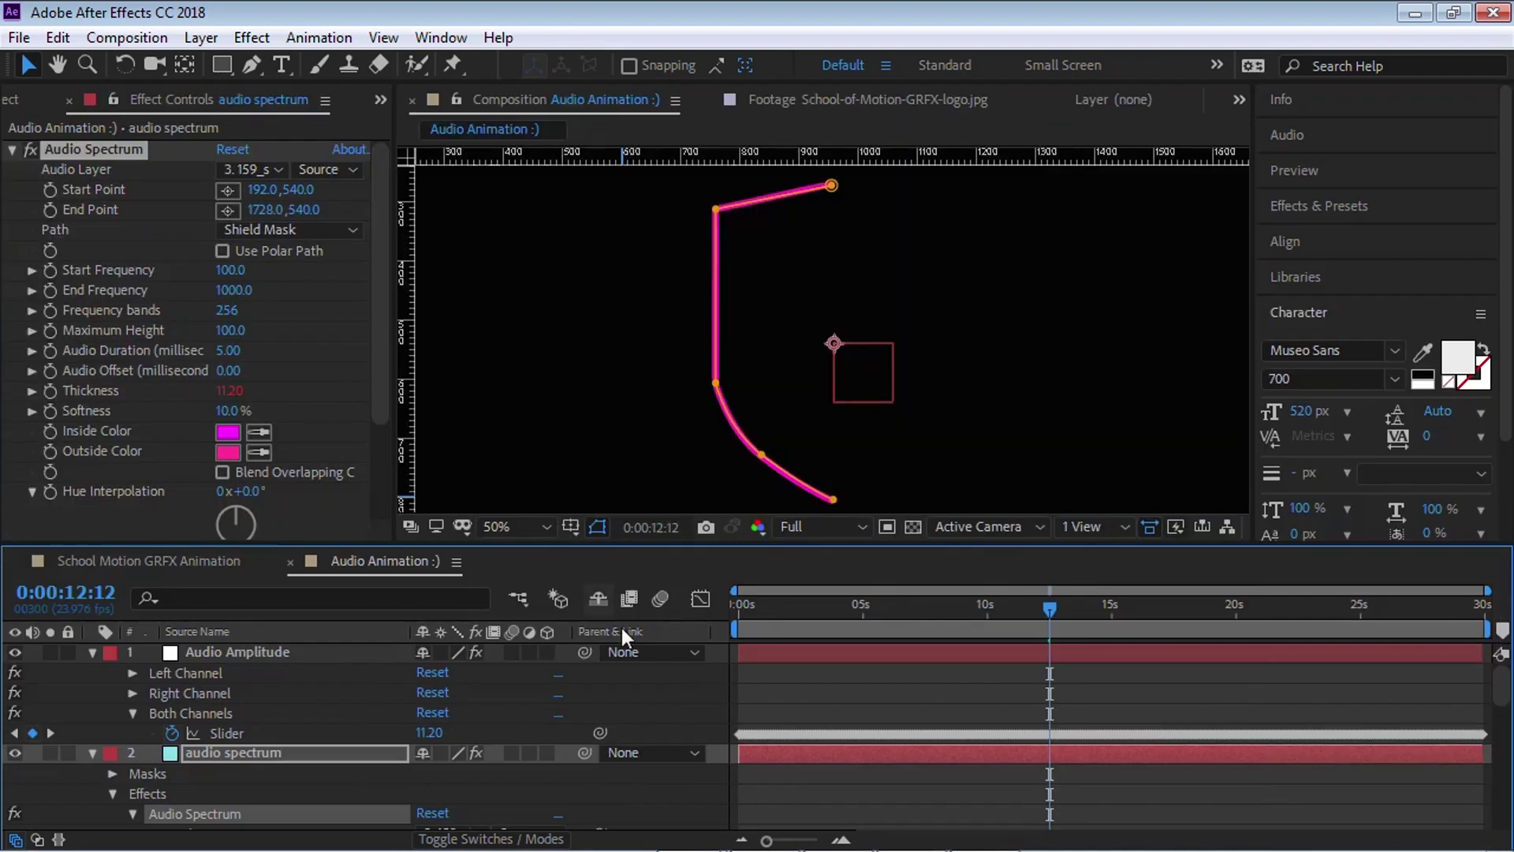
Step: At 0:00:13:02, append /2 to the Thickness expression and preview the result
{"action": "left_click_drag", "start_coordinate": [1504, 698], "coordinate": [1505, 701]}
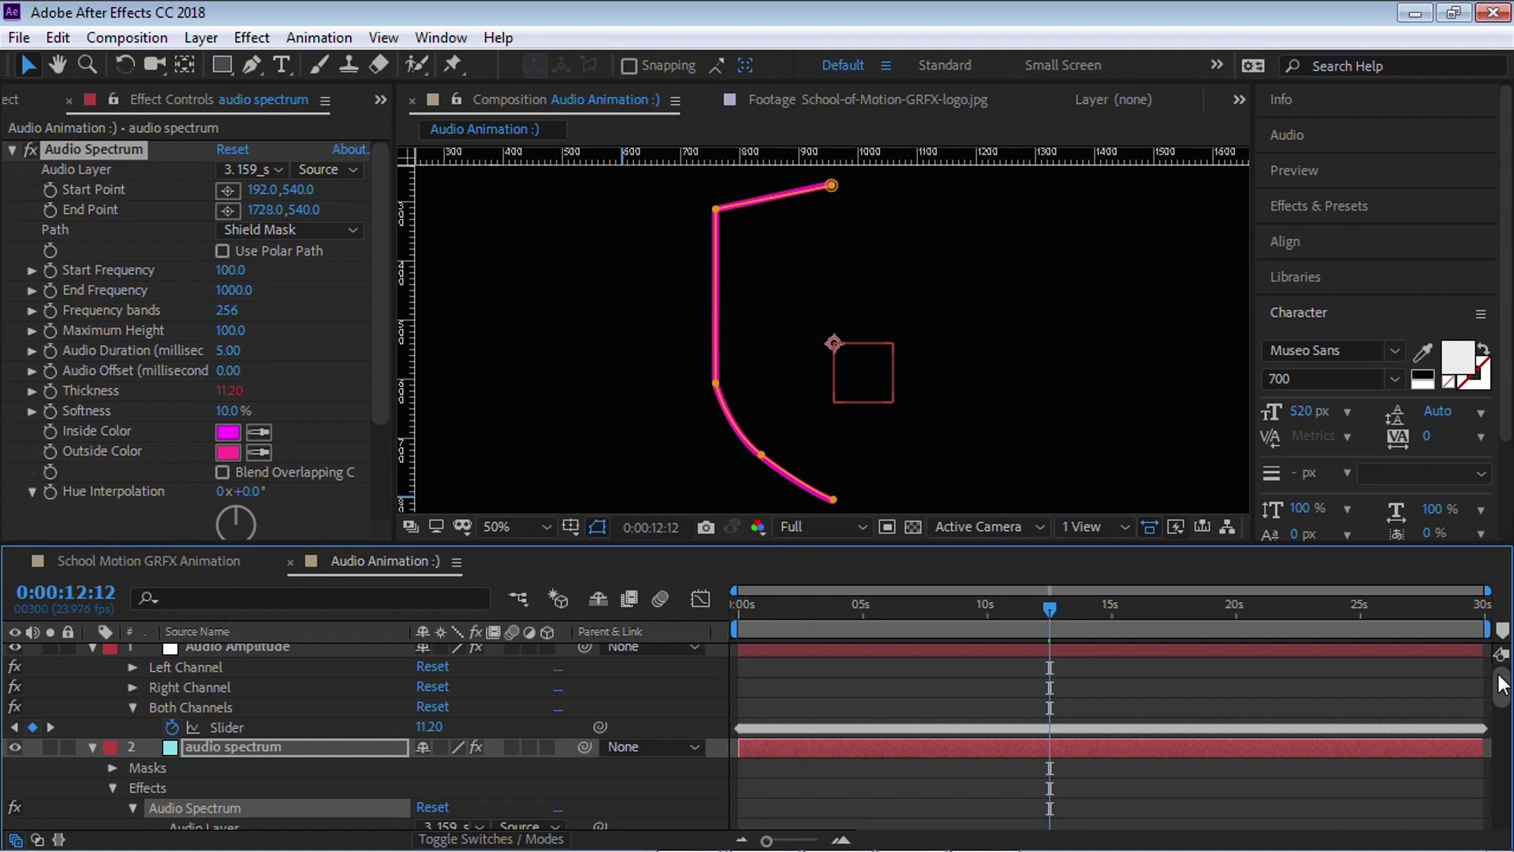
{"action": "left_click_drag", "start_coordinate": [1049, 608], "coordinate": [1063, 608]}
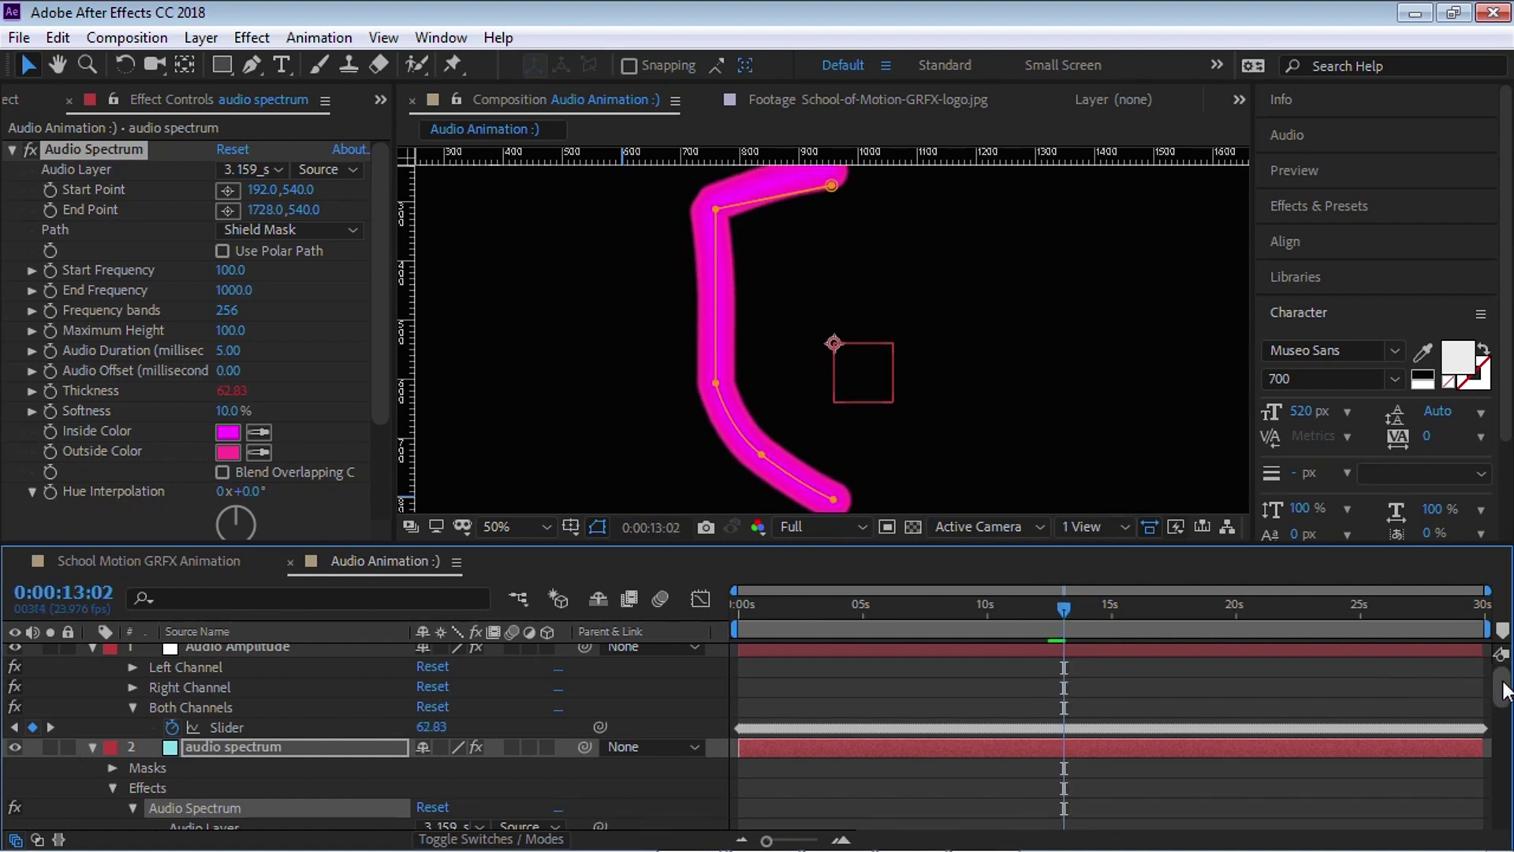
{"action": "left_click_drag", "start_coordinate": [1500, 686], "coordinate": [1502, 773]}
{"action": "left_click", "coordinate": [1114, 732]}
{"action": "left_click", "coordinate": [1143, 729]}
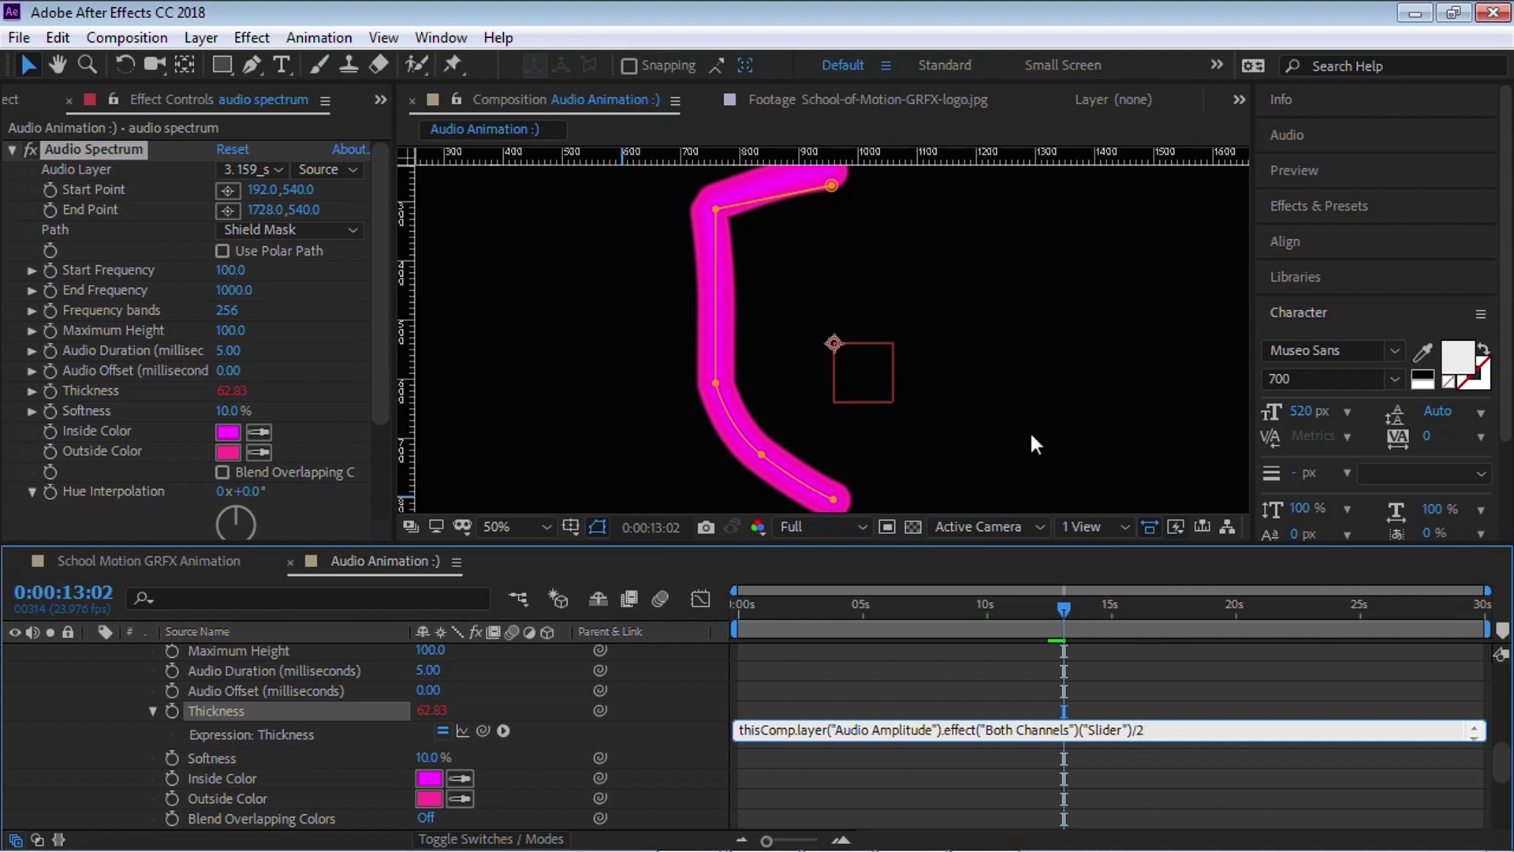
{"action": "type", "text": "/2"}
{"action": "left_click", "coordinate": [1063, 609]}
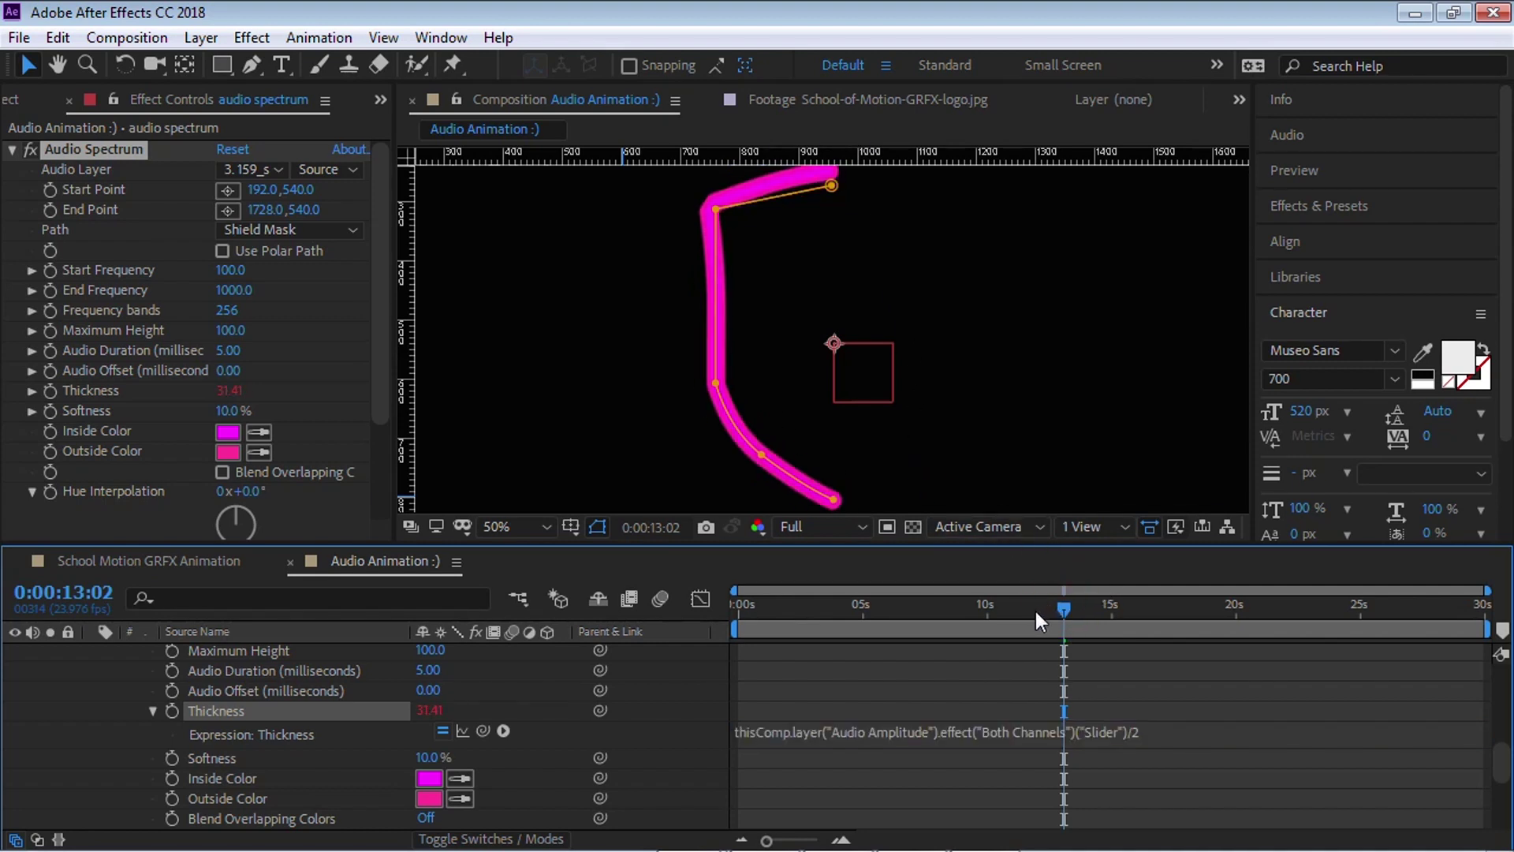
{"action": "left_click_drag", "start_coordinate": [1501, 730], "coordinate": [1500, 667]}
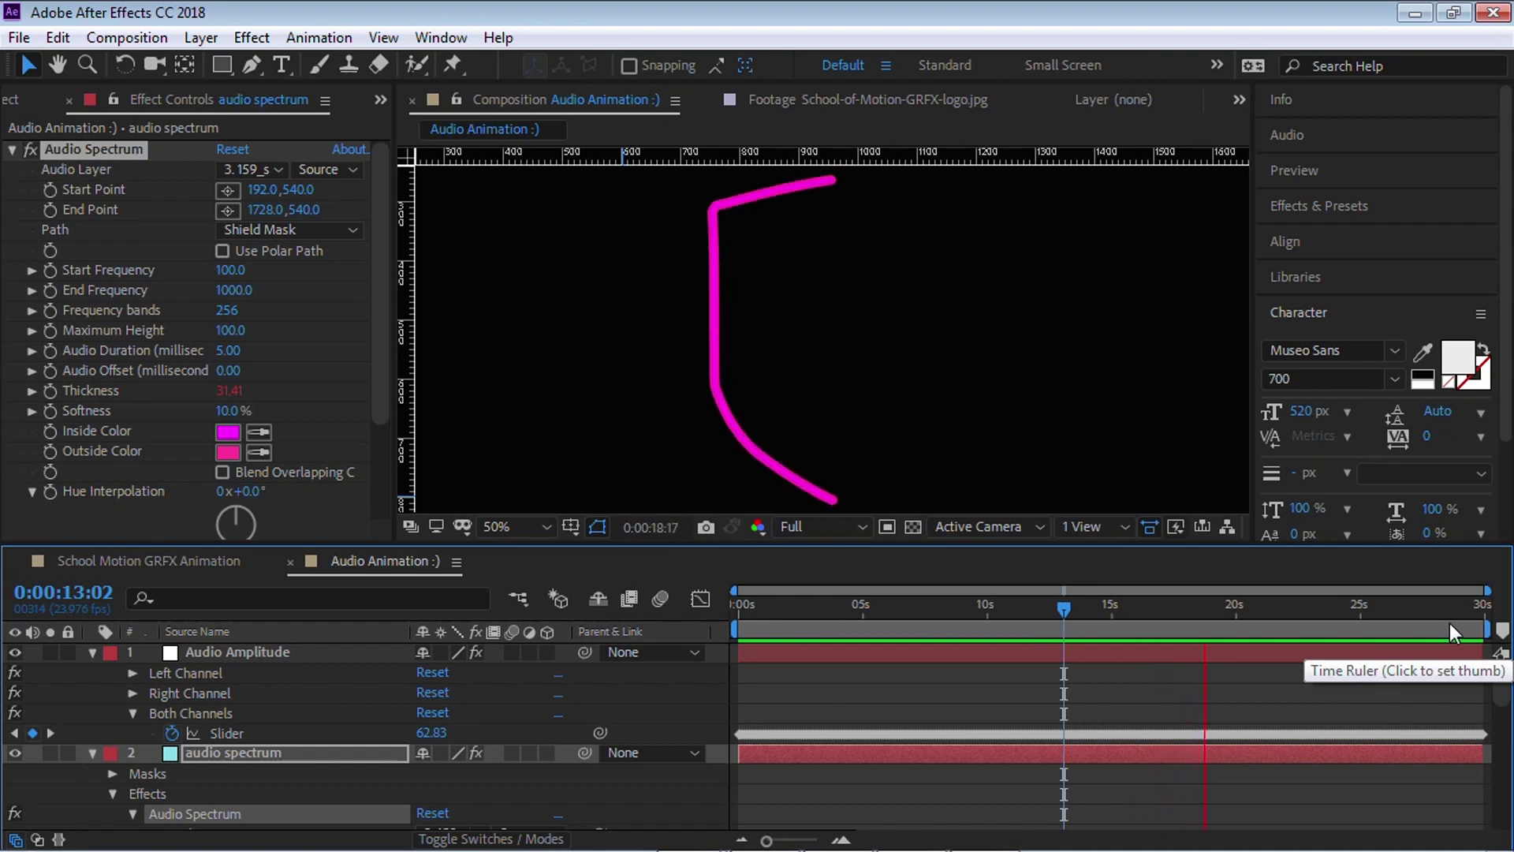
{"action": "key", "text": "space"}
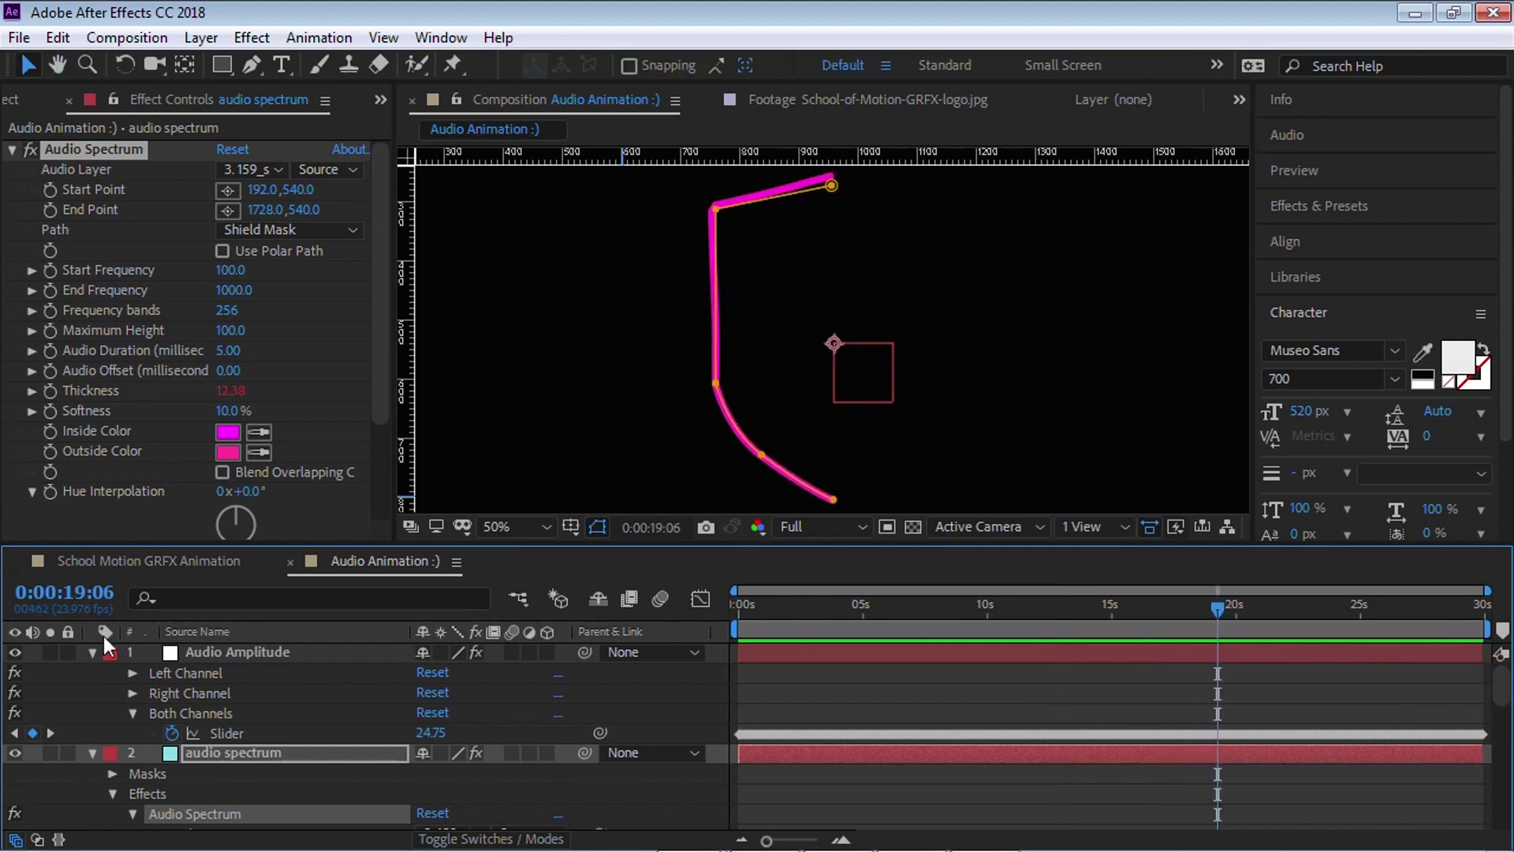
Step: Stop the preview and duplicate the half-shield audio spectrum layer
{"action": "left_click", "coordinate": [91, 651]}
{"action": "left_click", "coordinate": [91, 671]}
{"action": "left_click", "coordinate": [209, 667]}
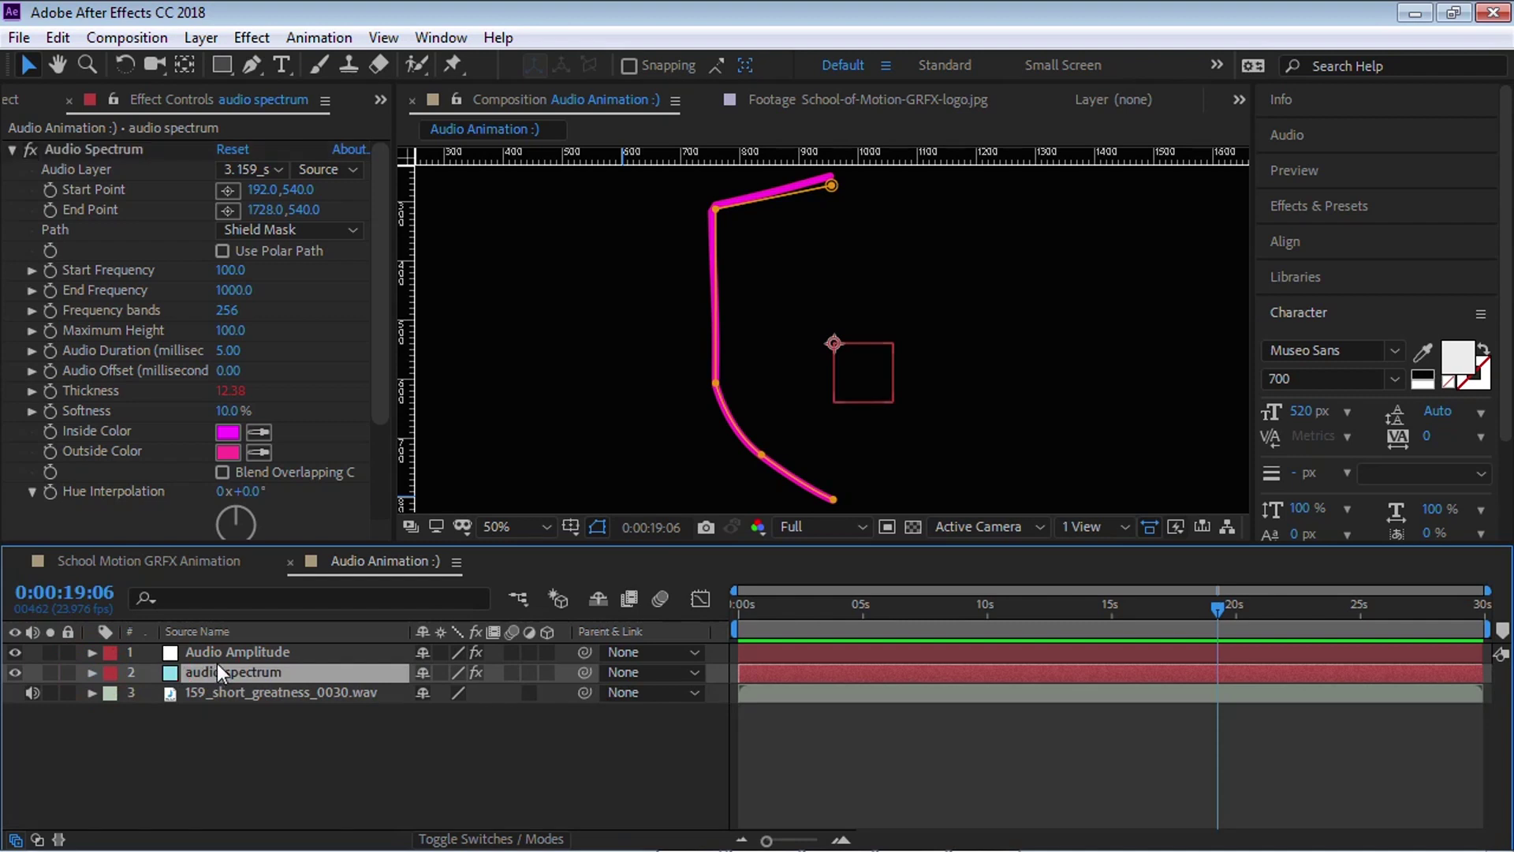
{"action": "key", "text": "ctrl+d"}
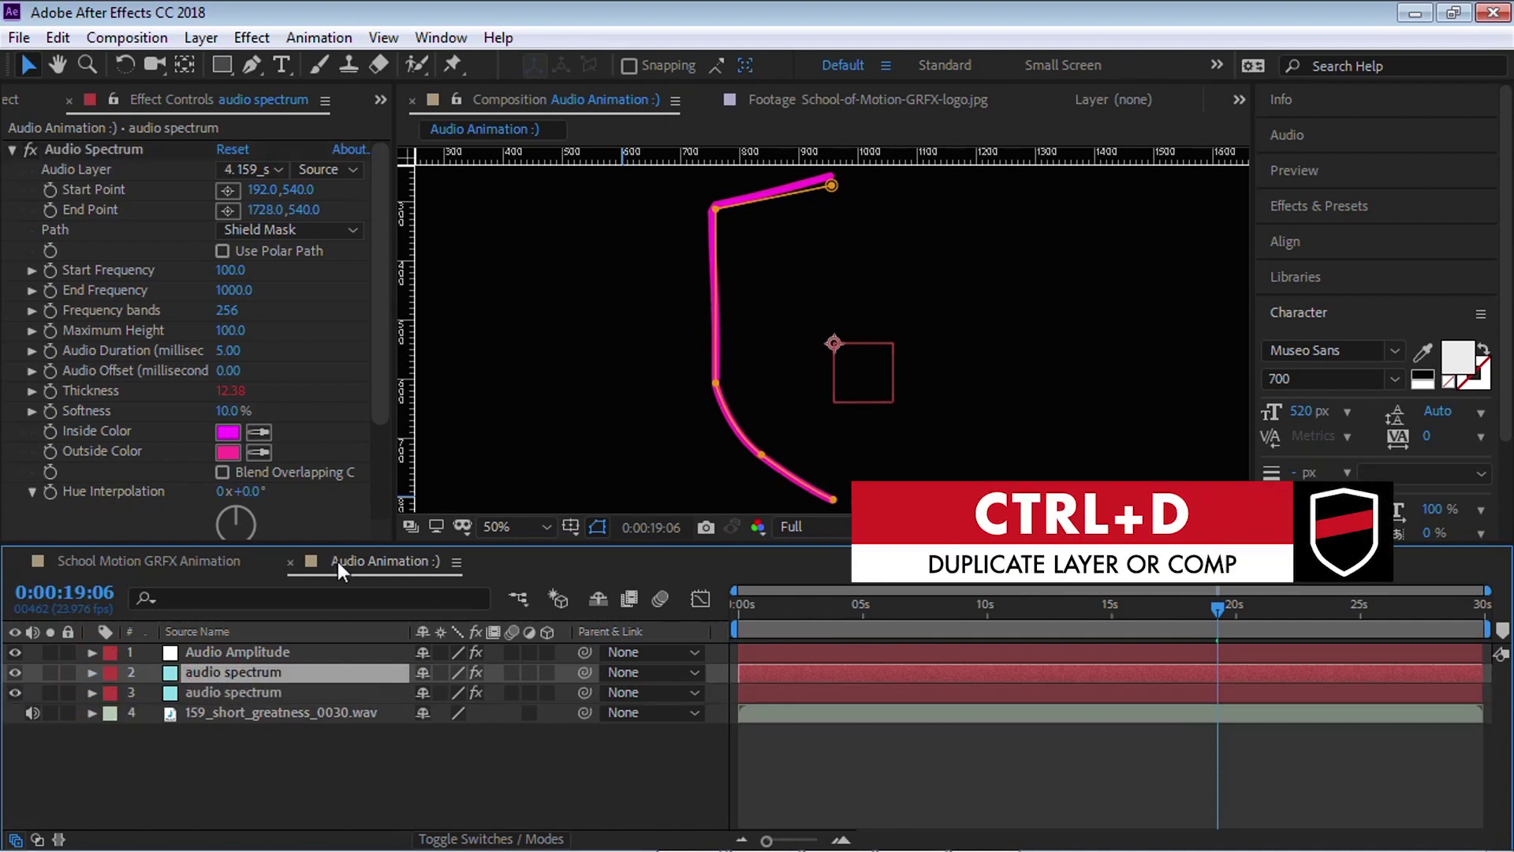
Step: Flip the copy's Shield Mask horizontally and preview the complete shield
{"action": "key", "text": "m"}
{"action": "left_click", "coordinate": [228, 691]}
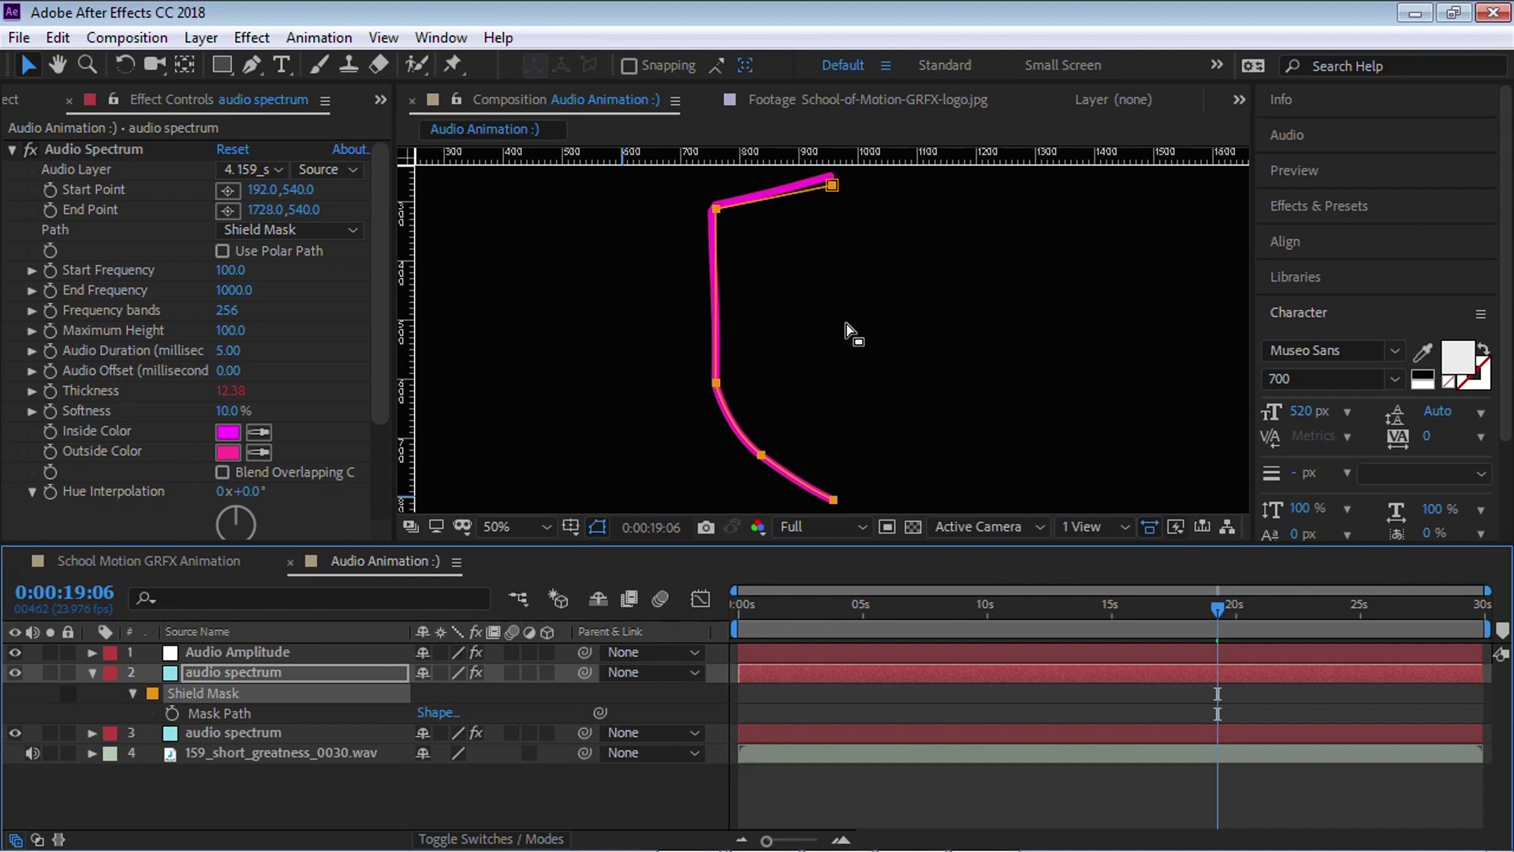
{"action": "key", "text": "ctrl+t"}
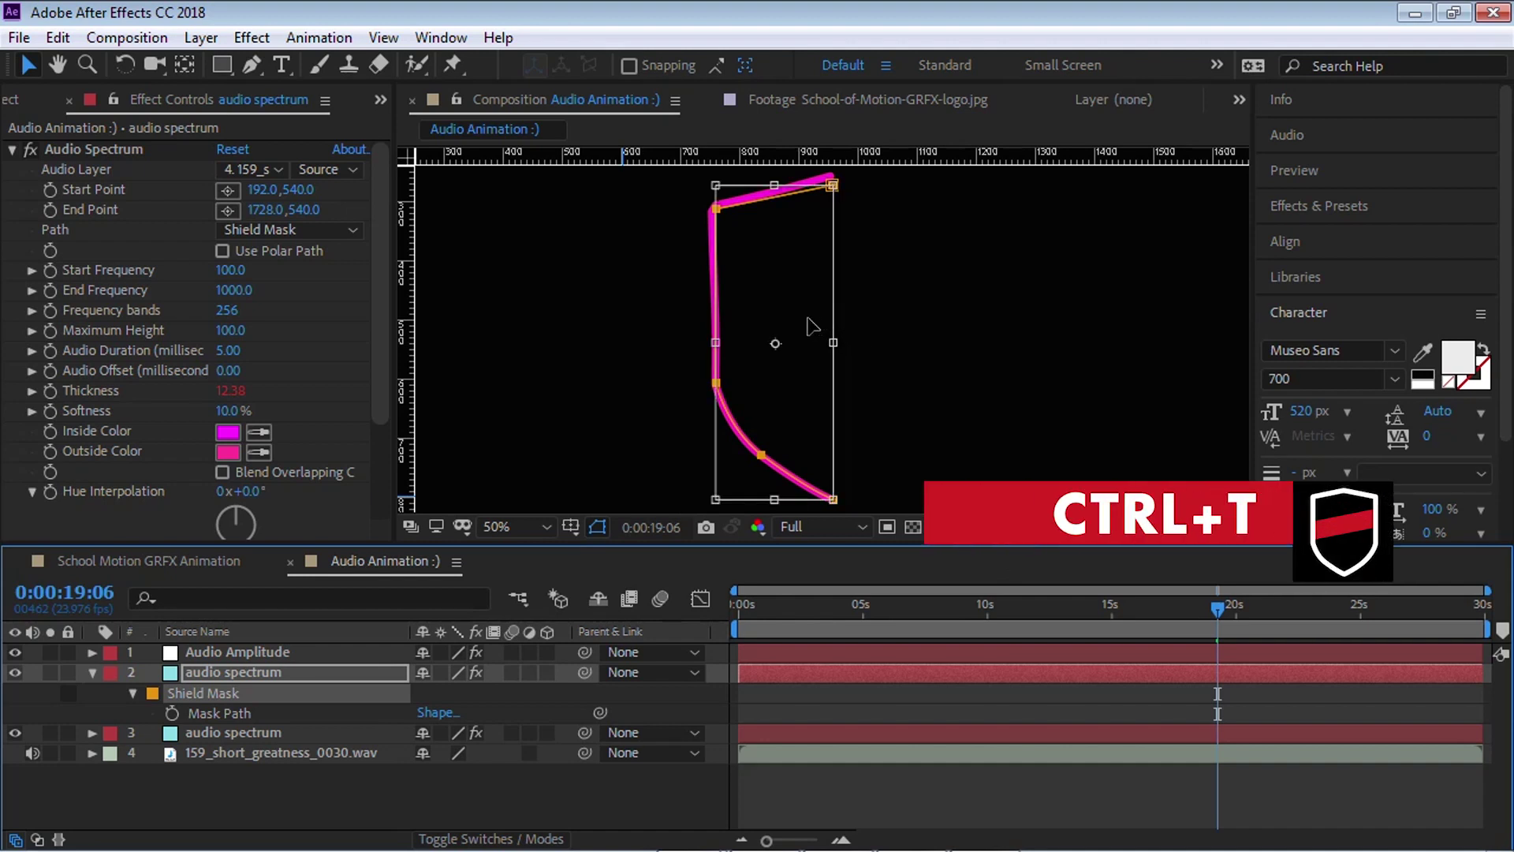
{"action": "right_click", "coordinate": [810, 321]}
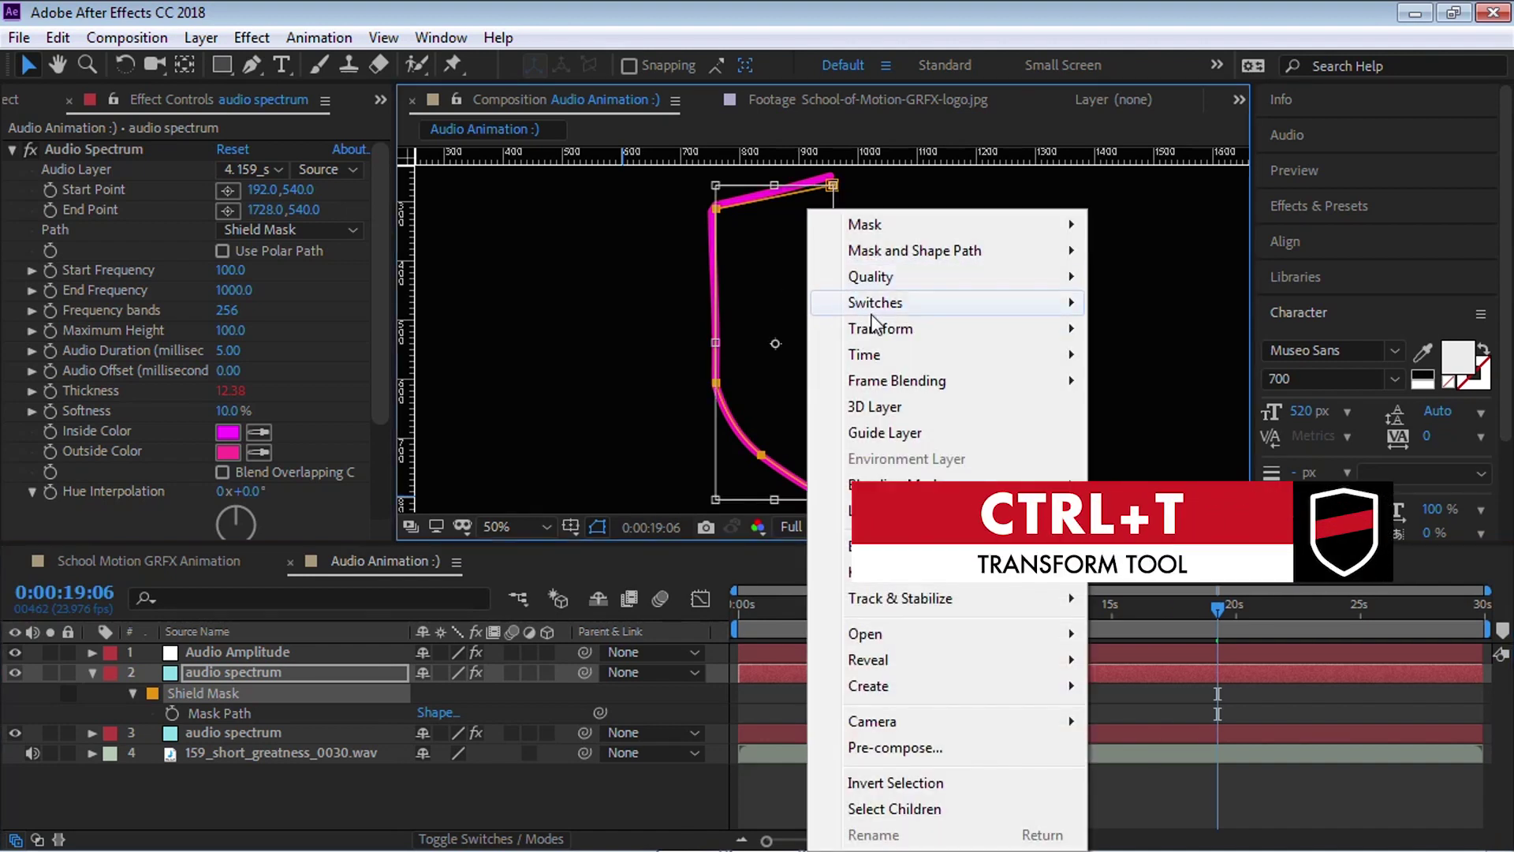
{"action": "mouse_move", "coordinate": [878, 331]}
{"action": "left_click", "coordinate": [567, 529]}
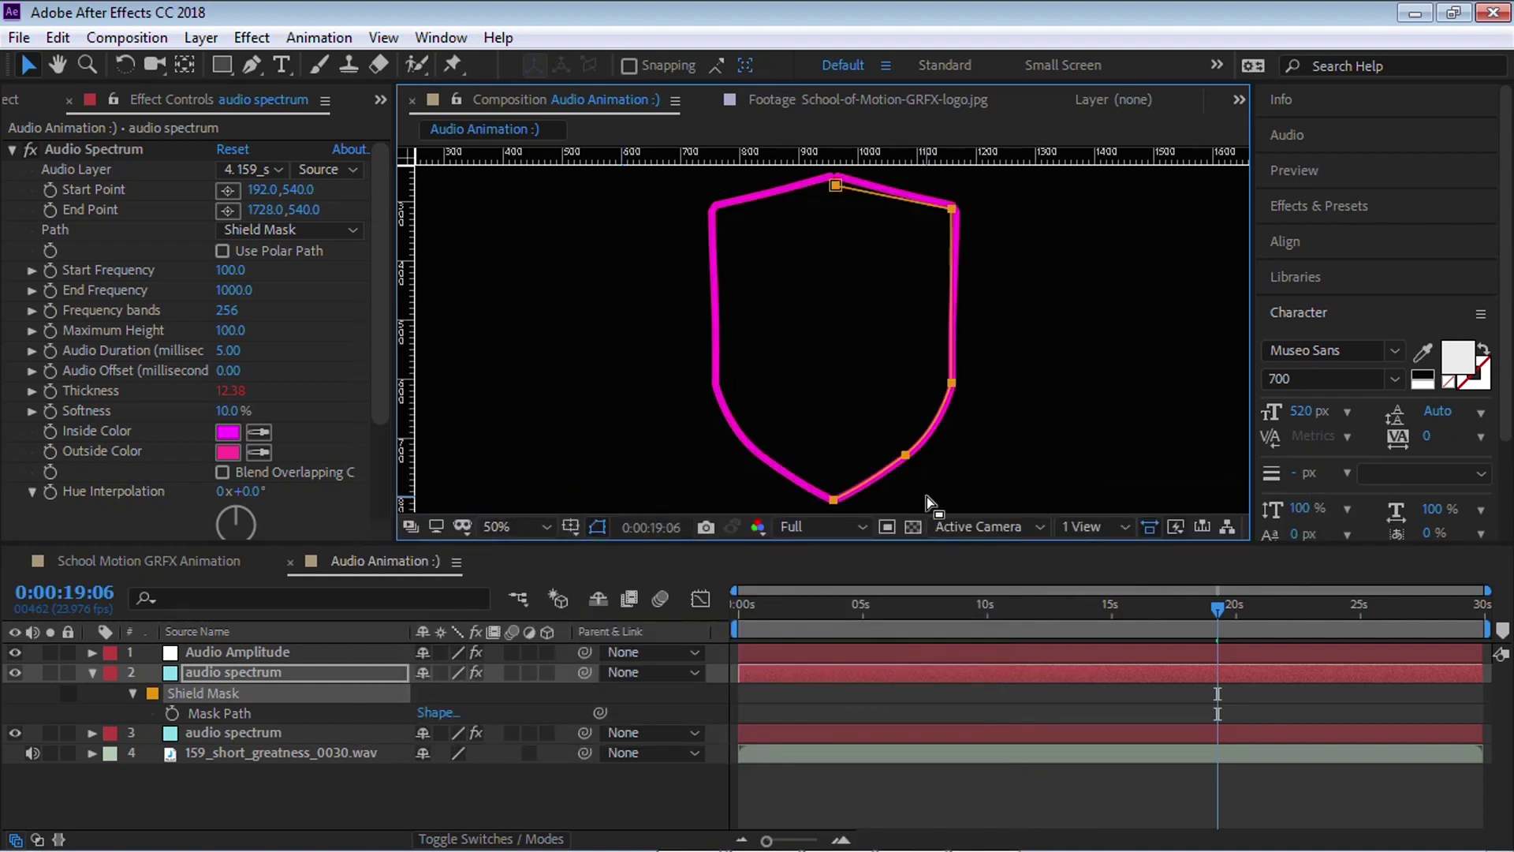
{"action": "key", "text": "space"}
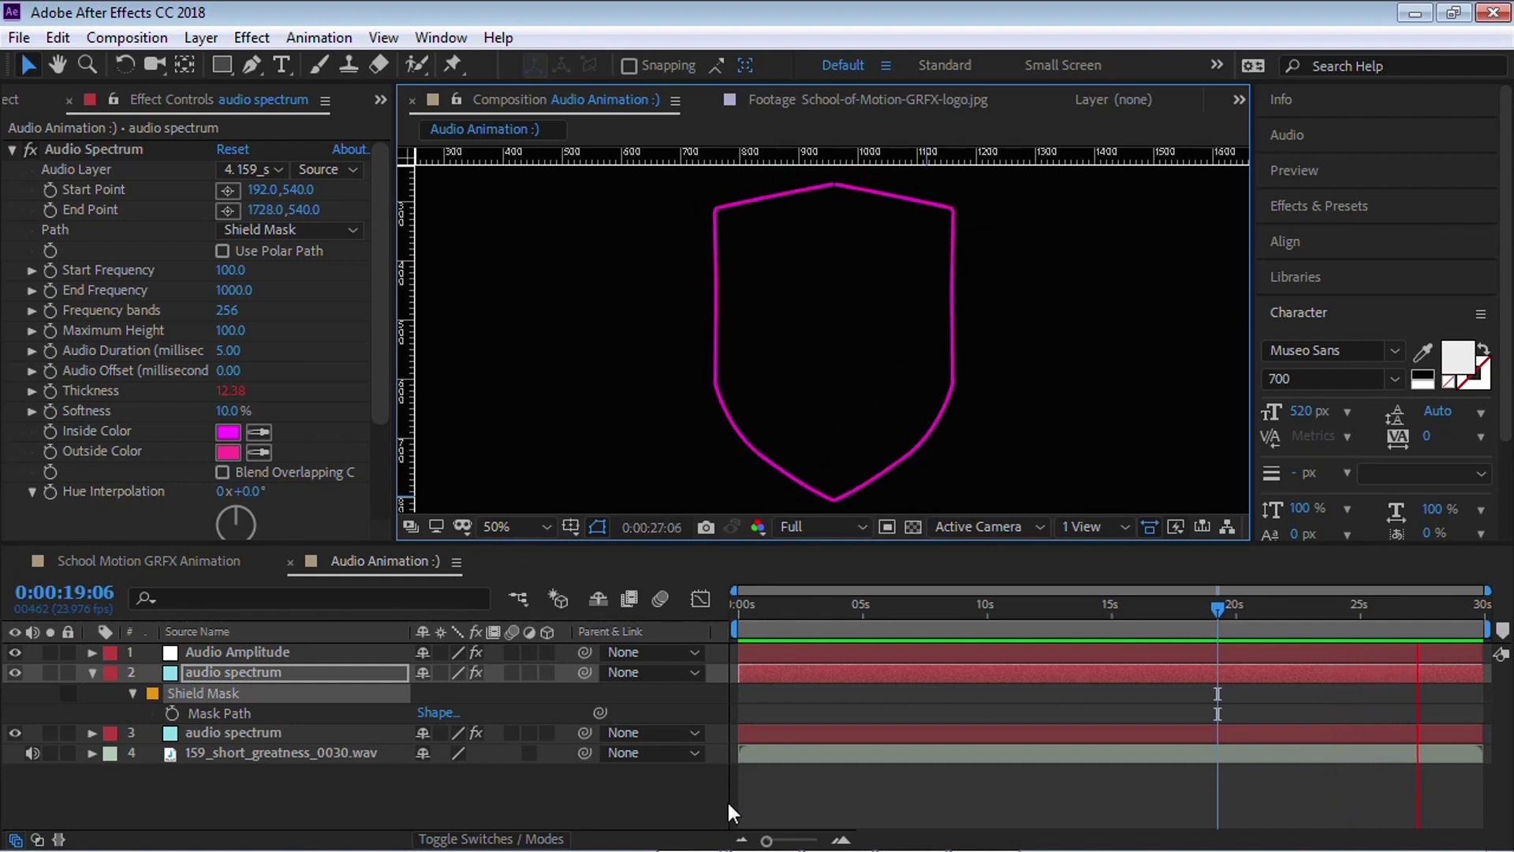
{"action": "key", "text": "space"}
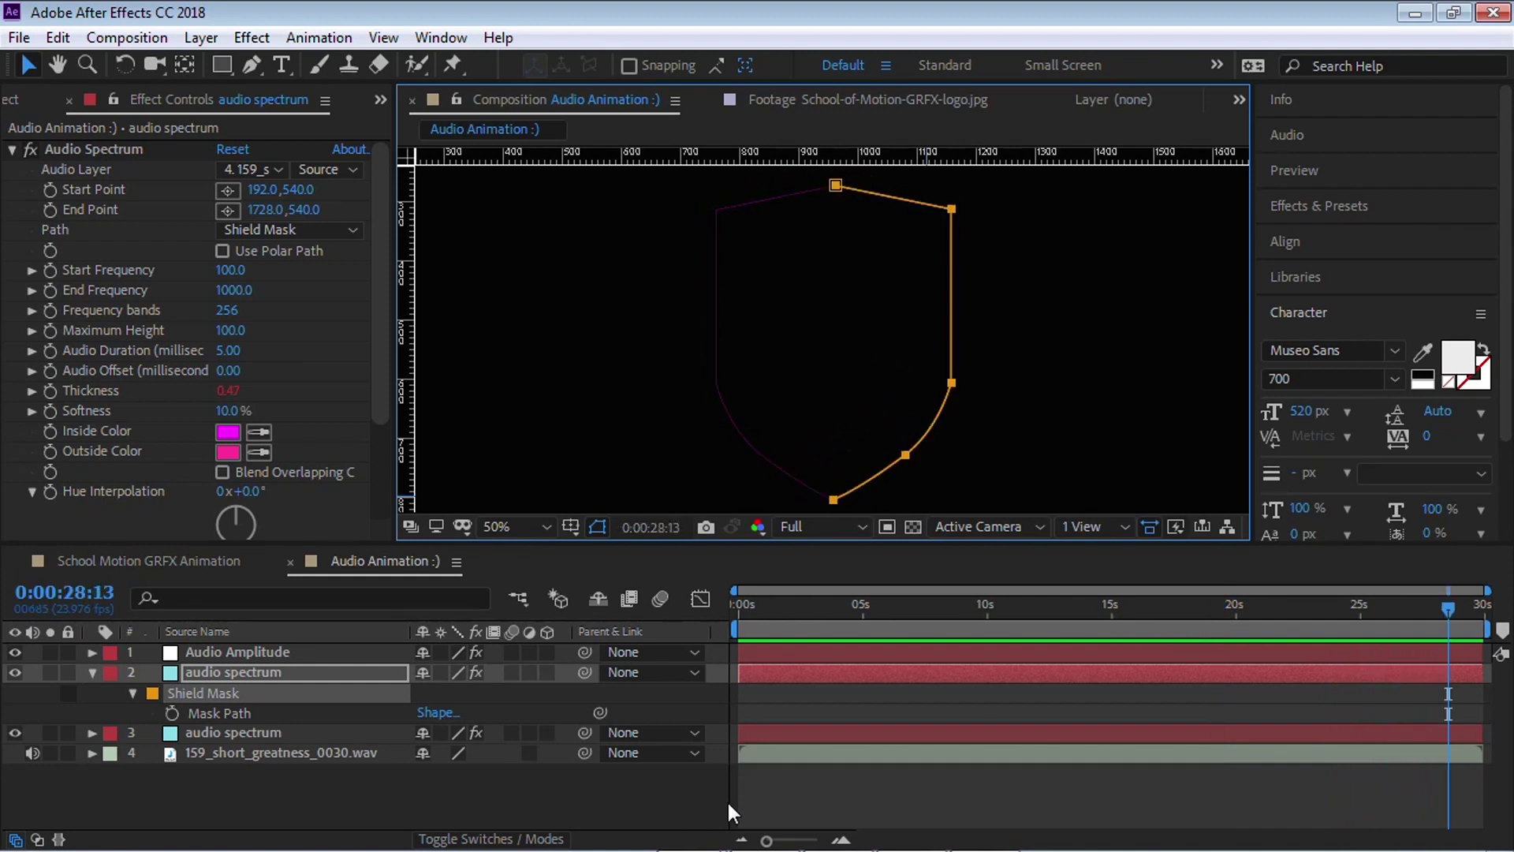
Step: Hide both spectrum layers, then type 'VFX' on the canvas and move it down-left
{"action": "left_click", "coordinate": [92, 672]}
{"action": "left_click_drag", "start_coordinate": [15, 672], "coordinate": [16, 689]}
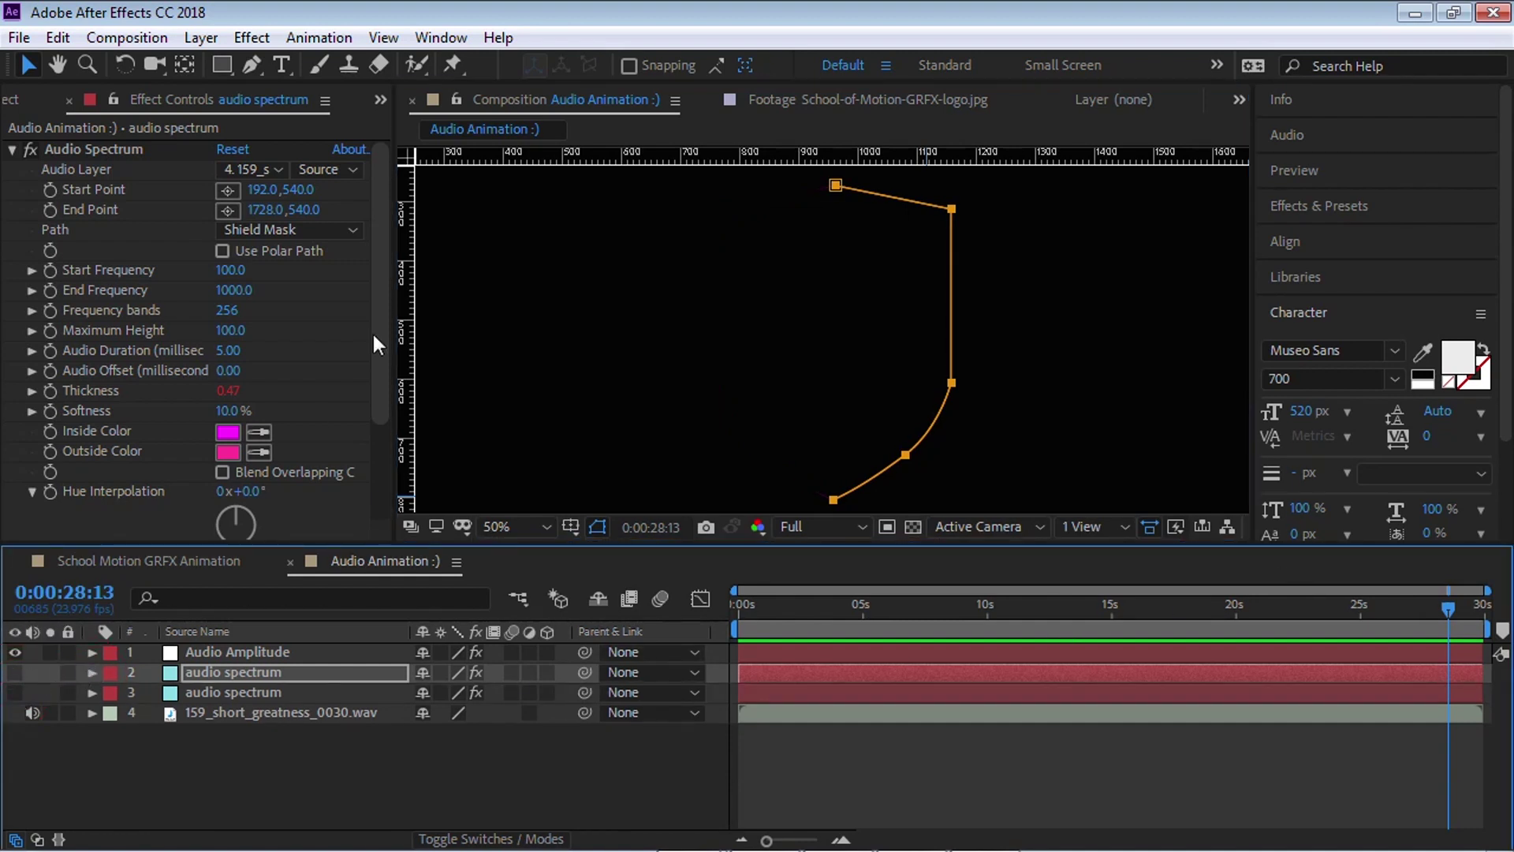
{"action": "left_click", "coordinate": [280, 63]}
{"action": "key", "text": "grave"}
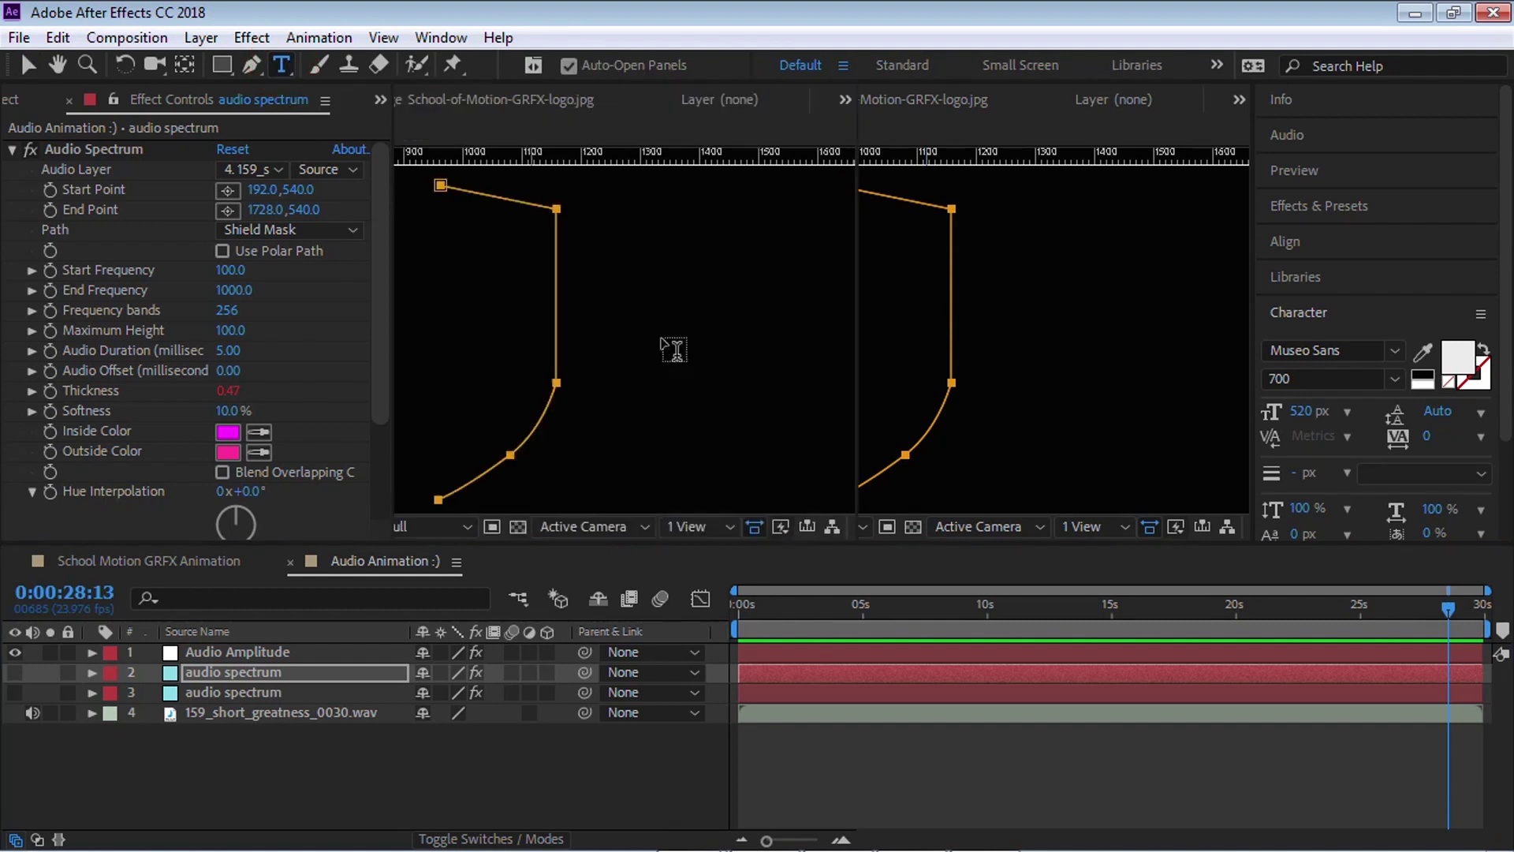
{"action": "left_click", "coordinate": [581, 476]}
{"action": "type", "text": "VFX"}
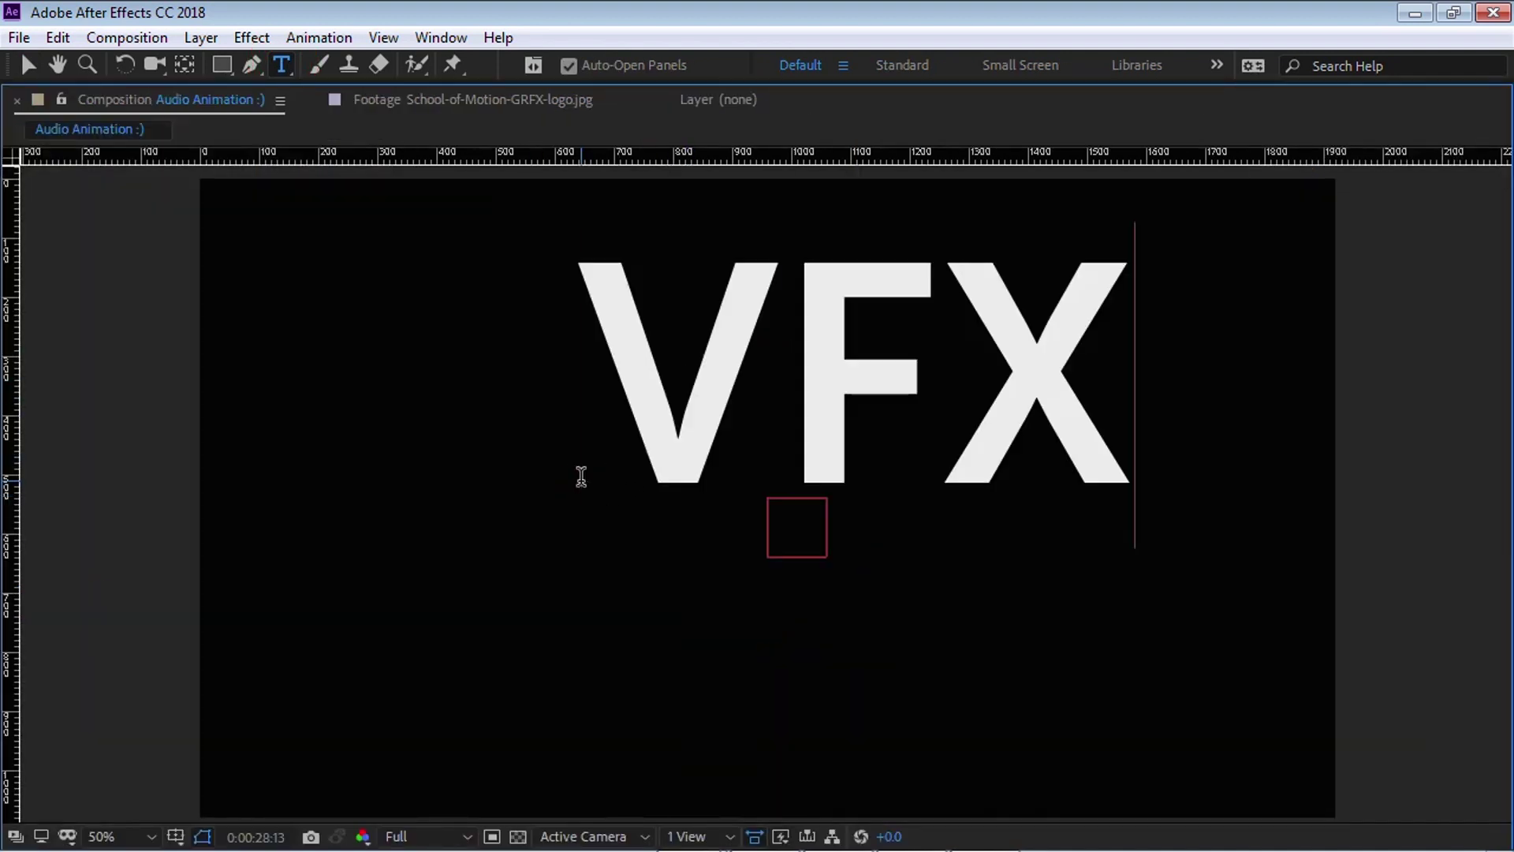
{"action": "left_click", "coordinate": [28, 64]}
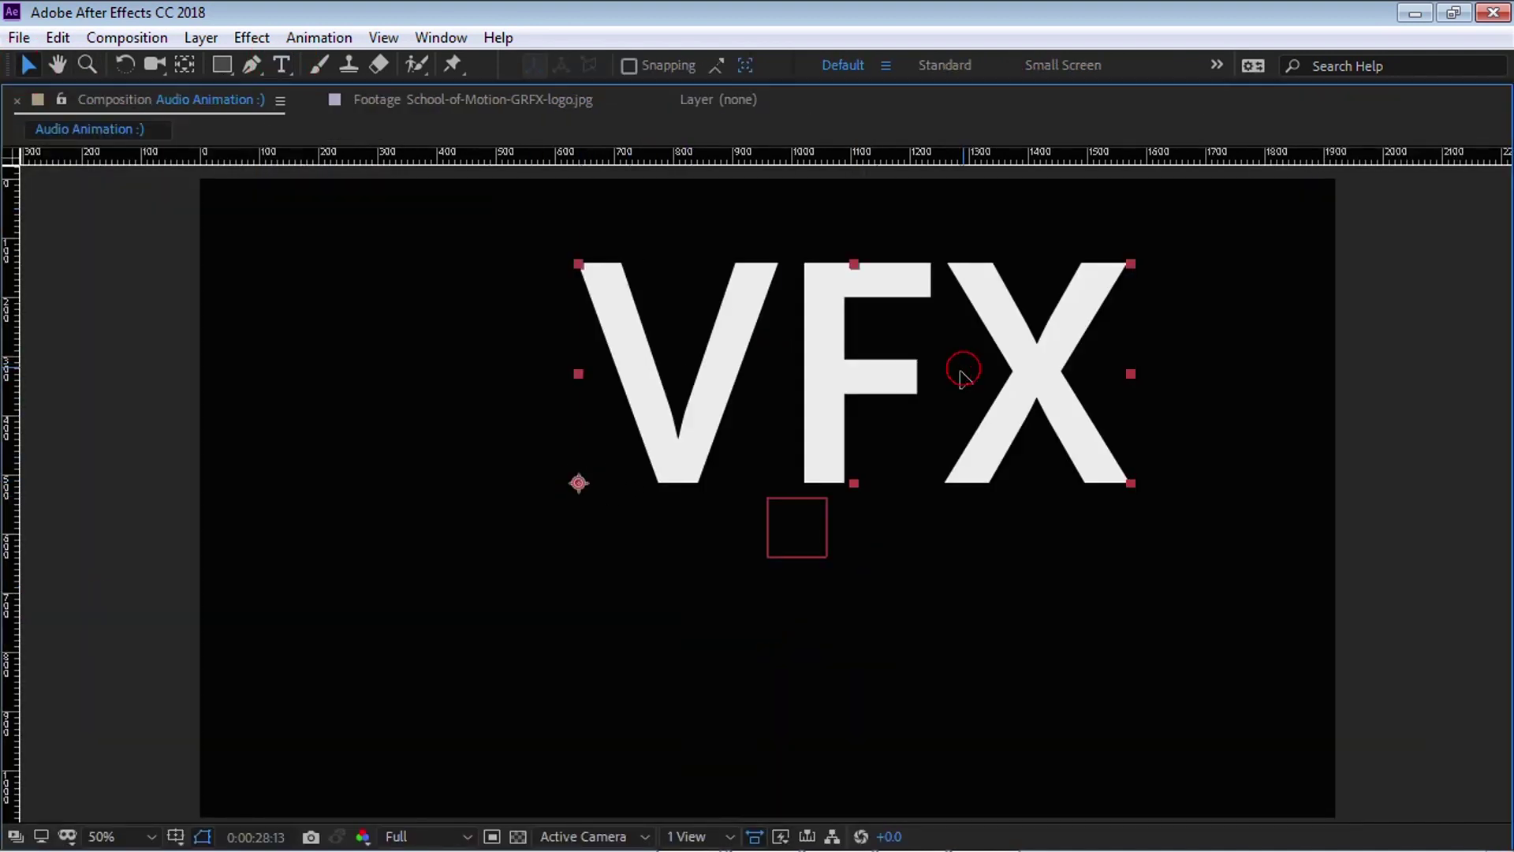
{"action": "left_click_drag", "start_coordinate": [960, 365], "coordinate": [890, 453]}
{"action": "key", "text": "grave"}
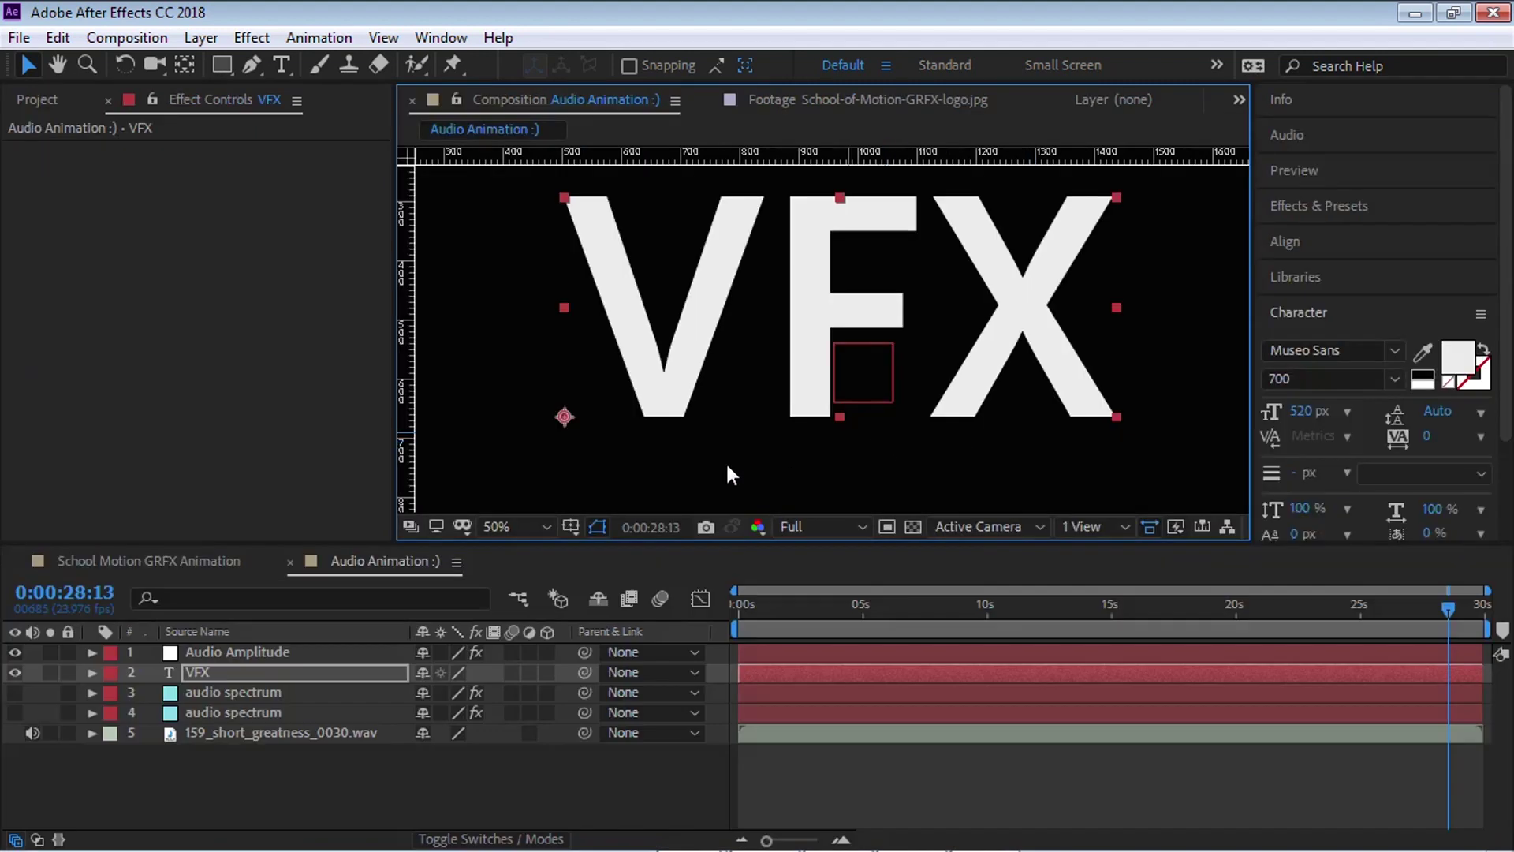
Step: Create masks from the VFX text layer, producing a VFX Outlines layer
{"action": "left_click", "coordinate": [205, 672]}
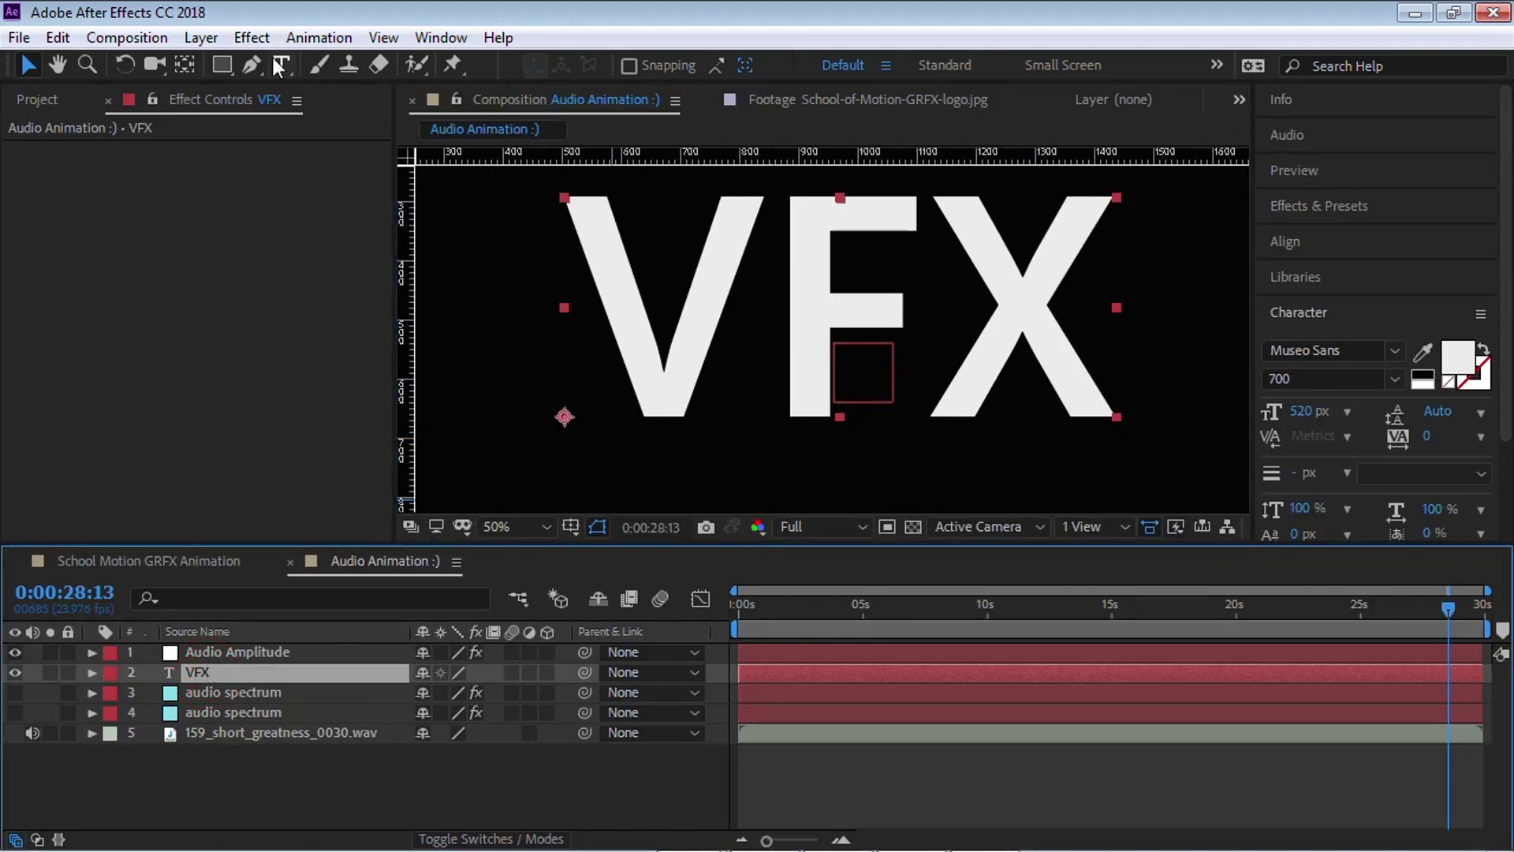
{"action": "left_click", "coordinate": [200, 37]}
{"action": "mouse_move", "coordinate": [351, 748]}
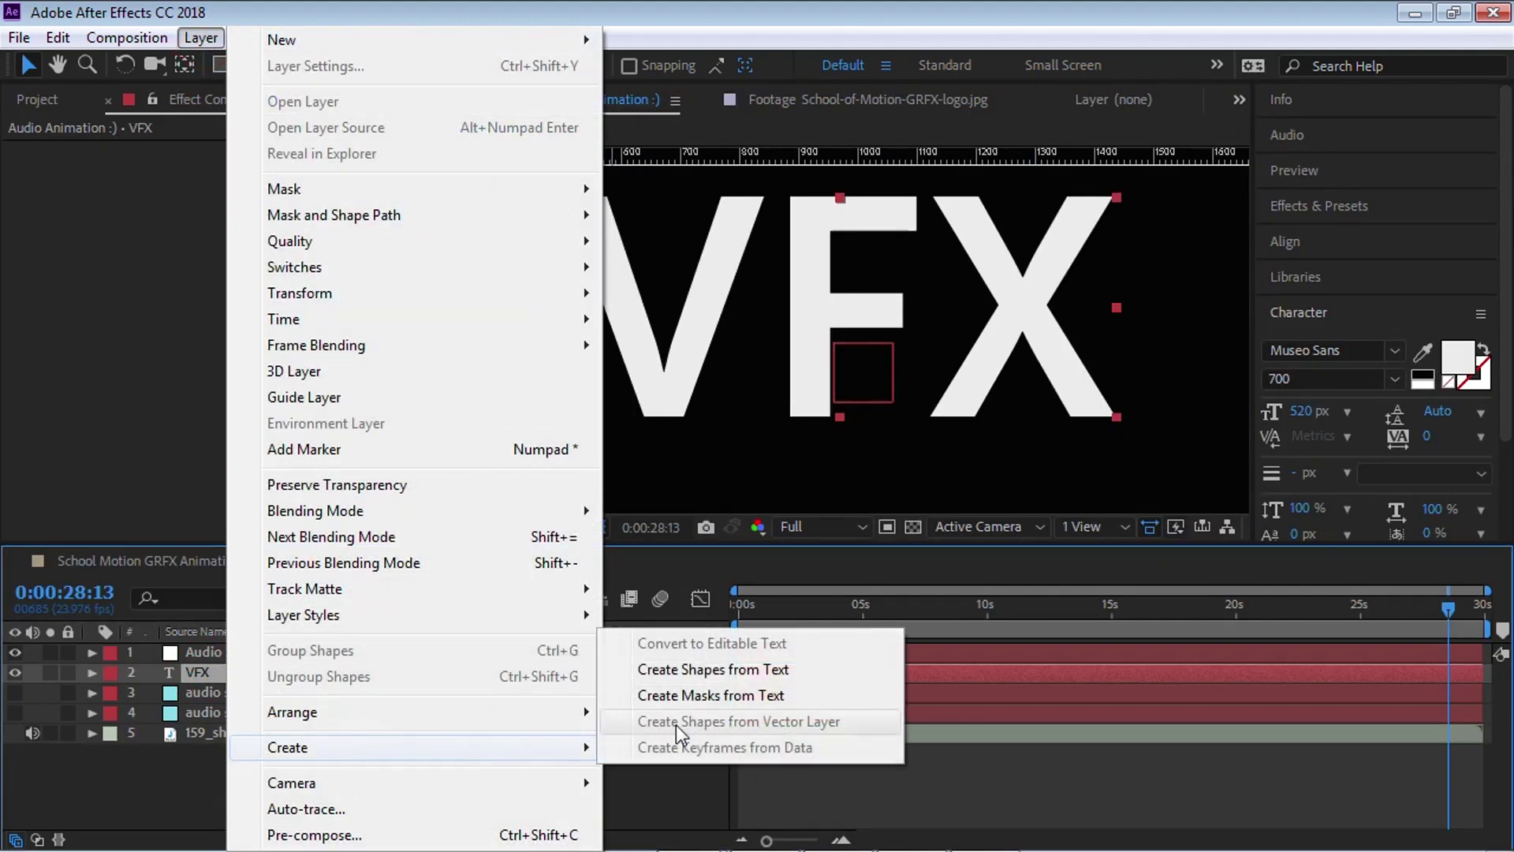
{"action": "left_click", "coordinate": [756, 697]}
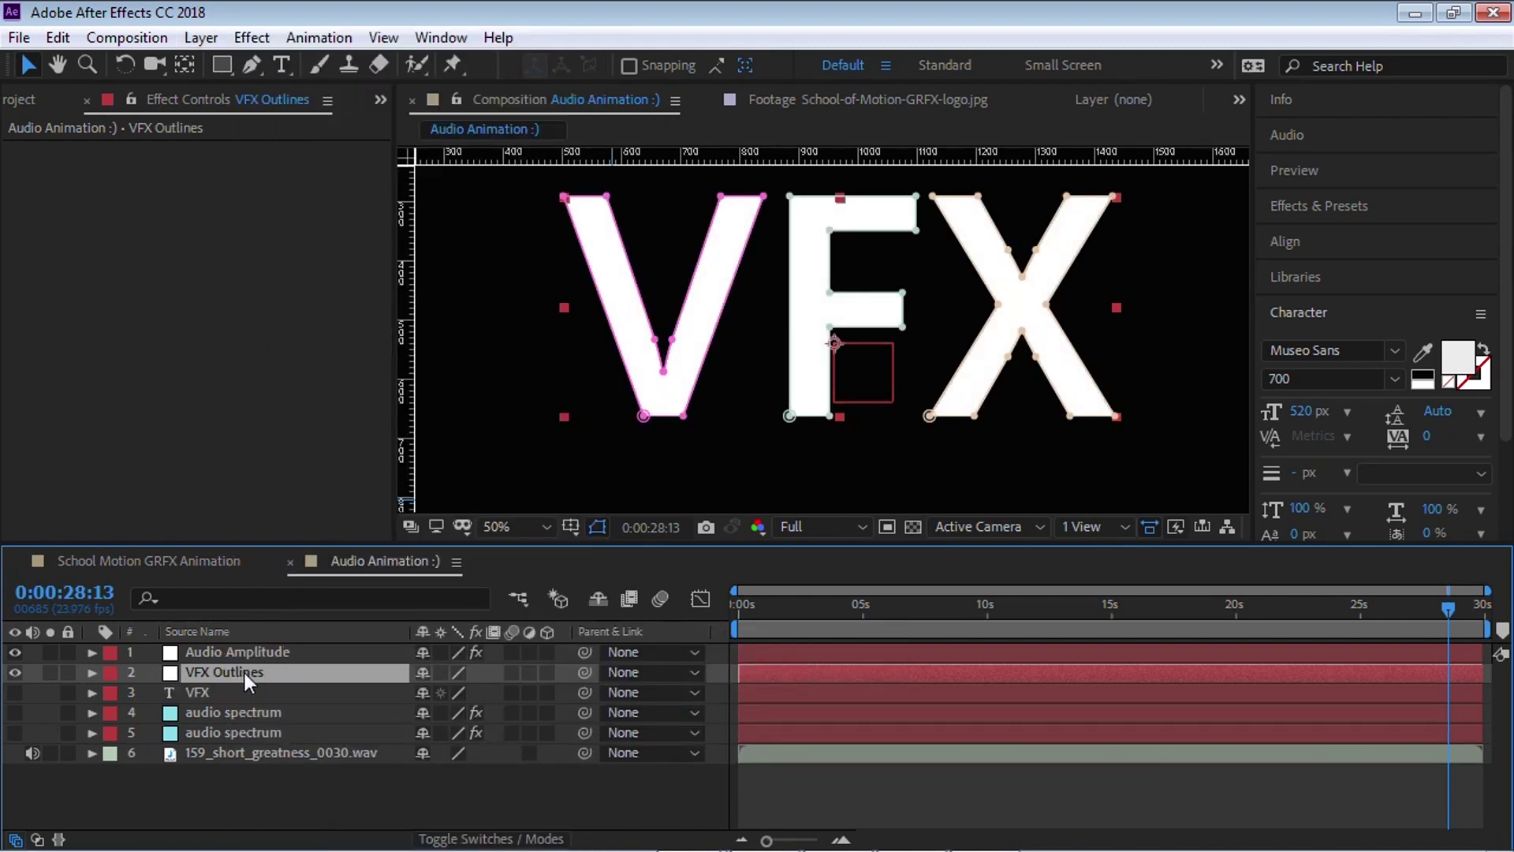
Step: Set the V, F and X mask modes to None, then select the upper audio spectrum layer
{"action": "key", "text": "m"}
{"action": "left_click", "coordinate": [185, 694]}
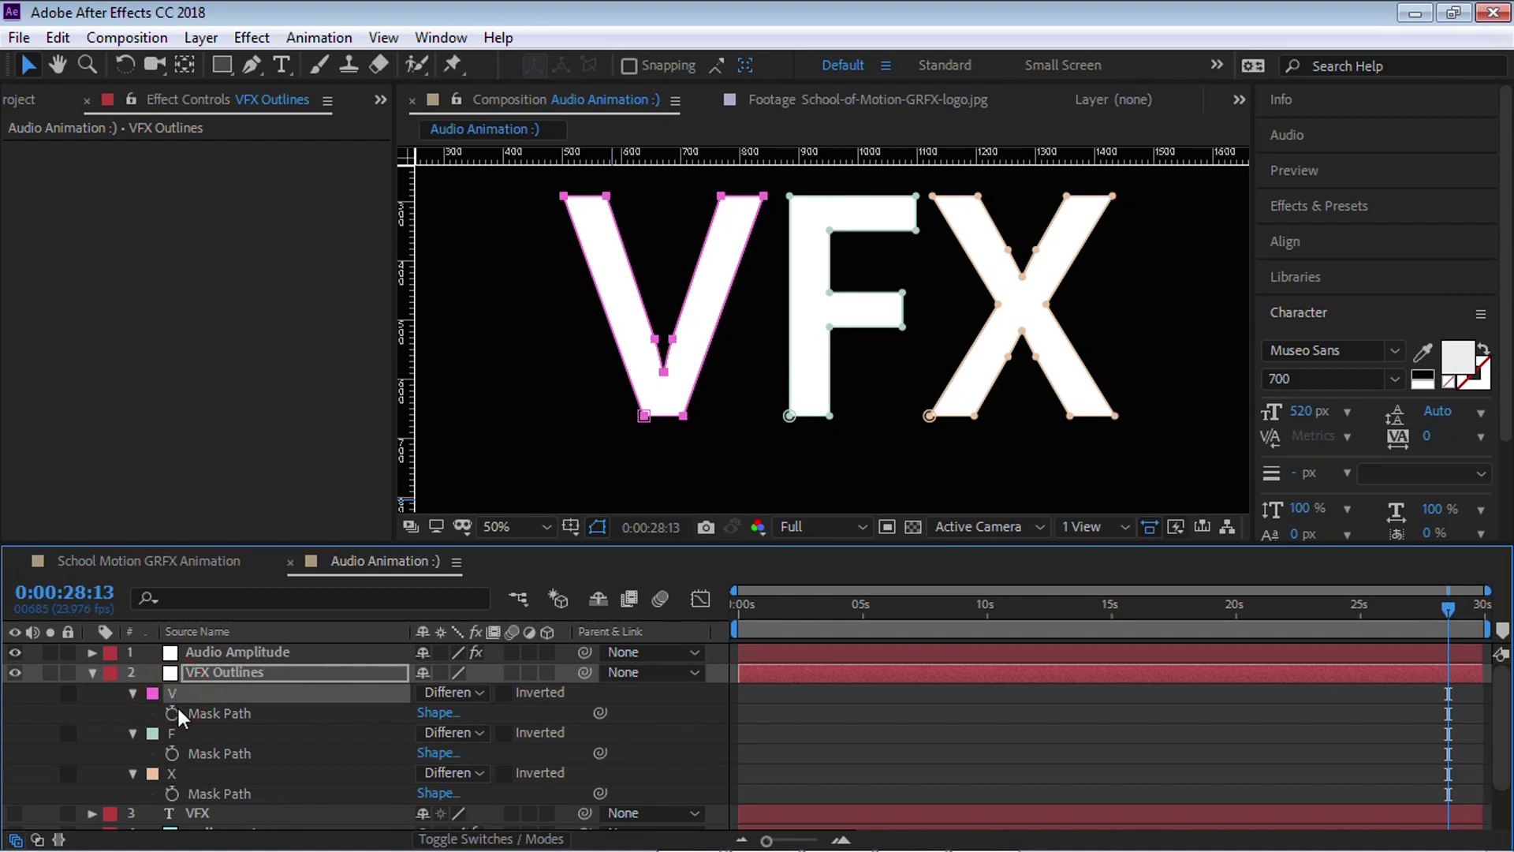
{"action": "left_click", "coordinate": [173, 765], "text": "shift"}
{"action": "left_click", "coordinate": [465, 691]}
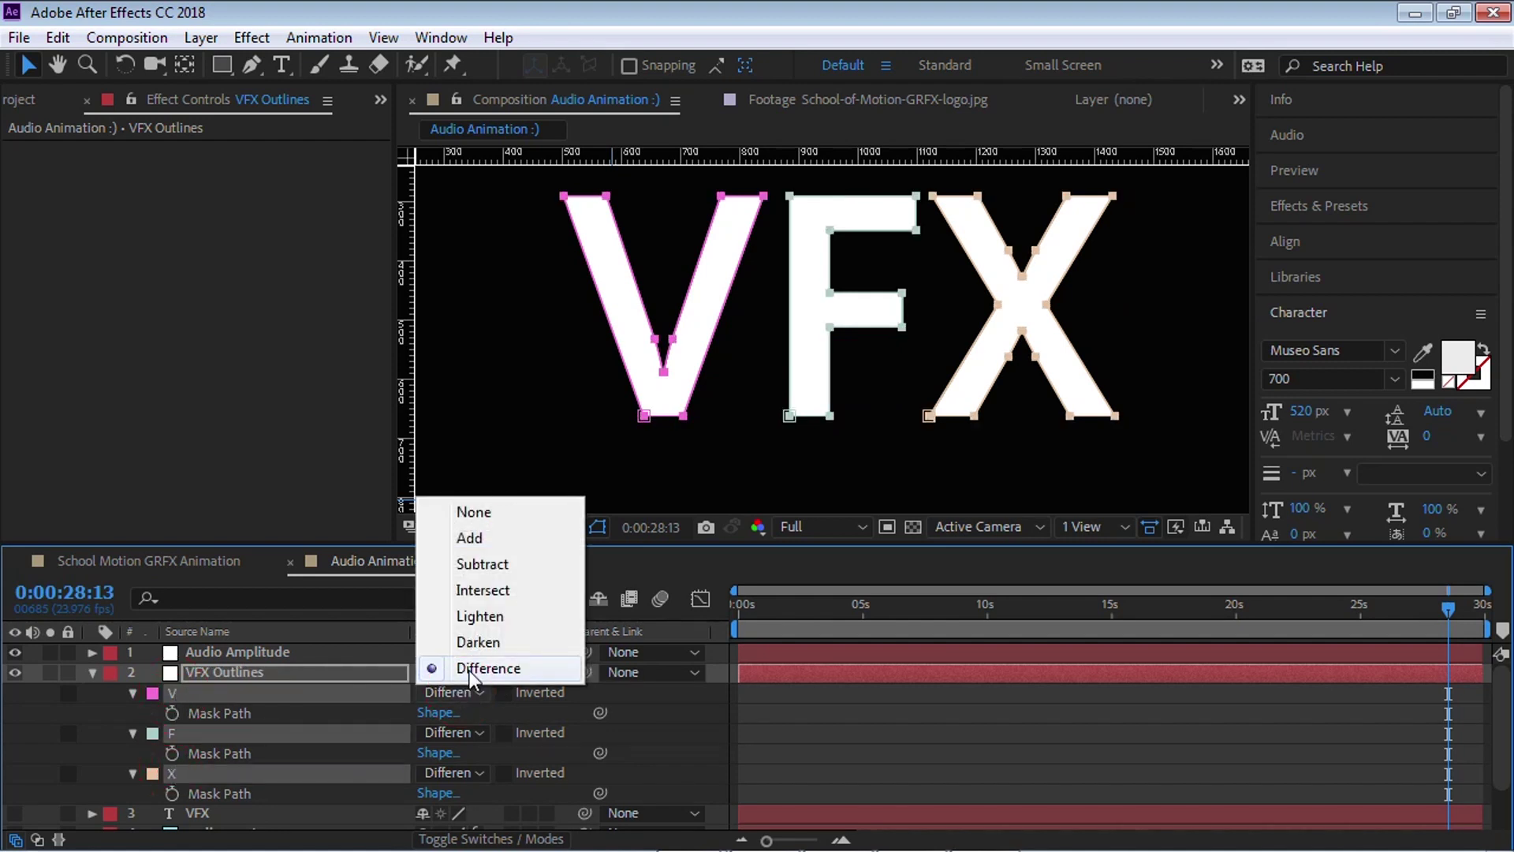
{"action": "left_click", "coordinate": [473, 512]}
{"action": "left_click", "coordinate": [93, 671]}
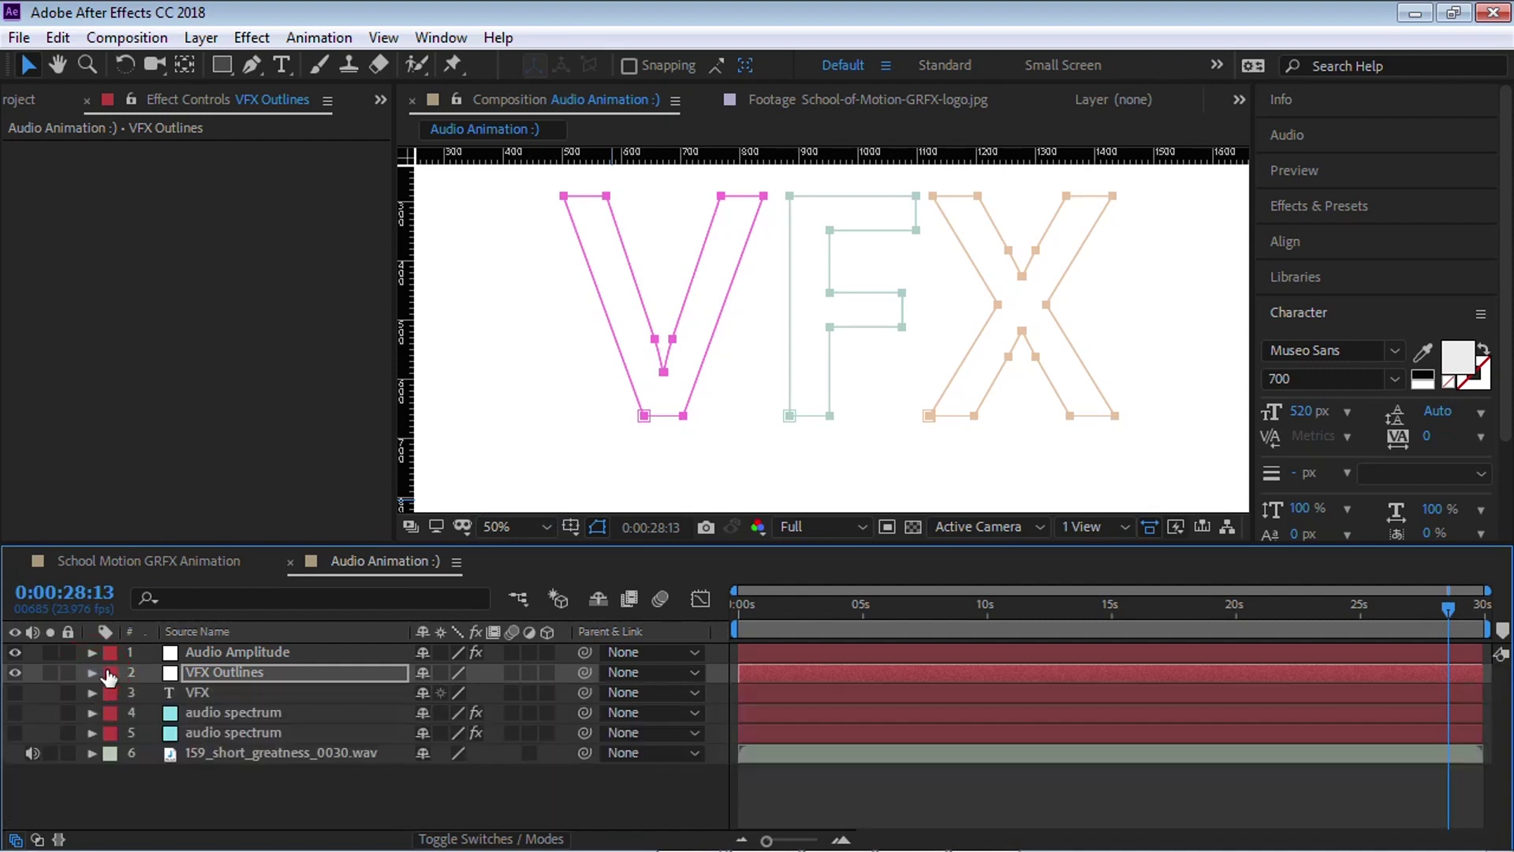
{"action": "left_click", "coordinate": [215, 710]}
Step: Copy the Audio Spectrum effect and paste it onto the VFX Outlines layer
{"action": "left_click", "coordinate": [98, 148]}
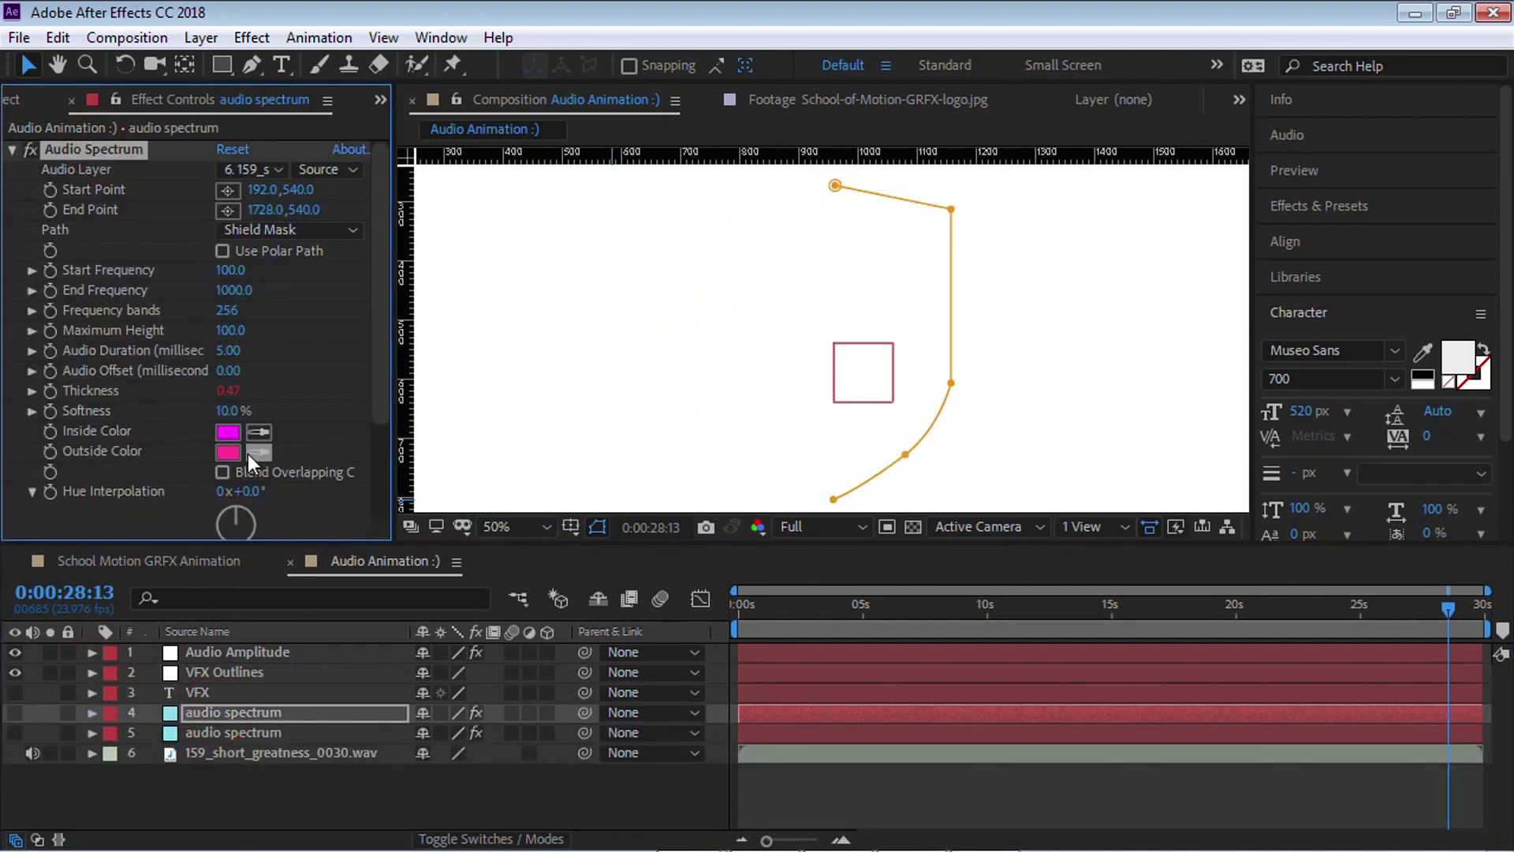
{"action": "left_click", "coordinate": [245, 673]}
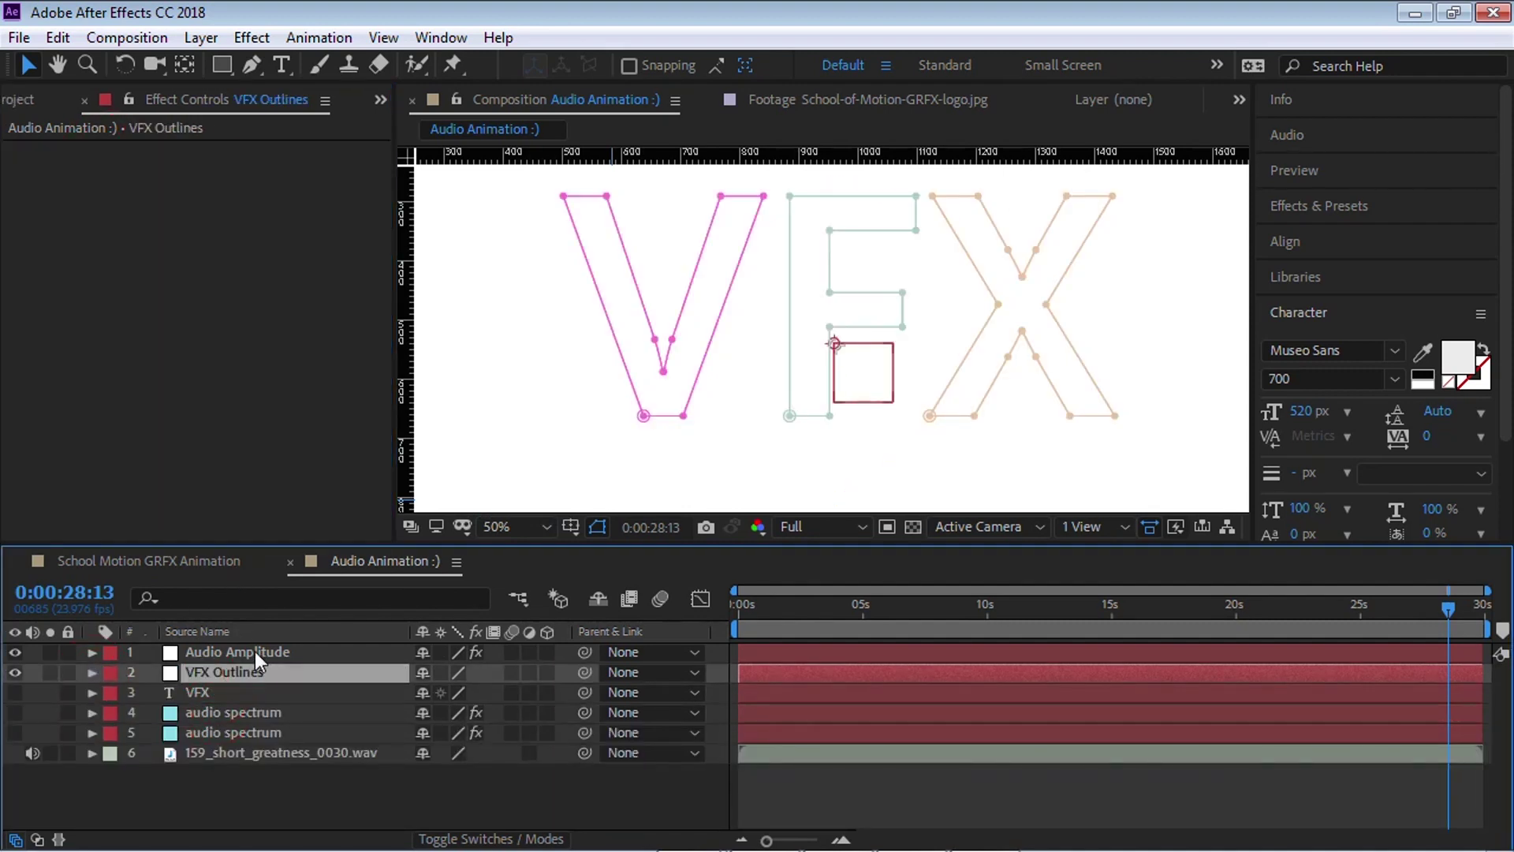
{"action": "key", "text": "ctrl+v"}
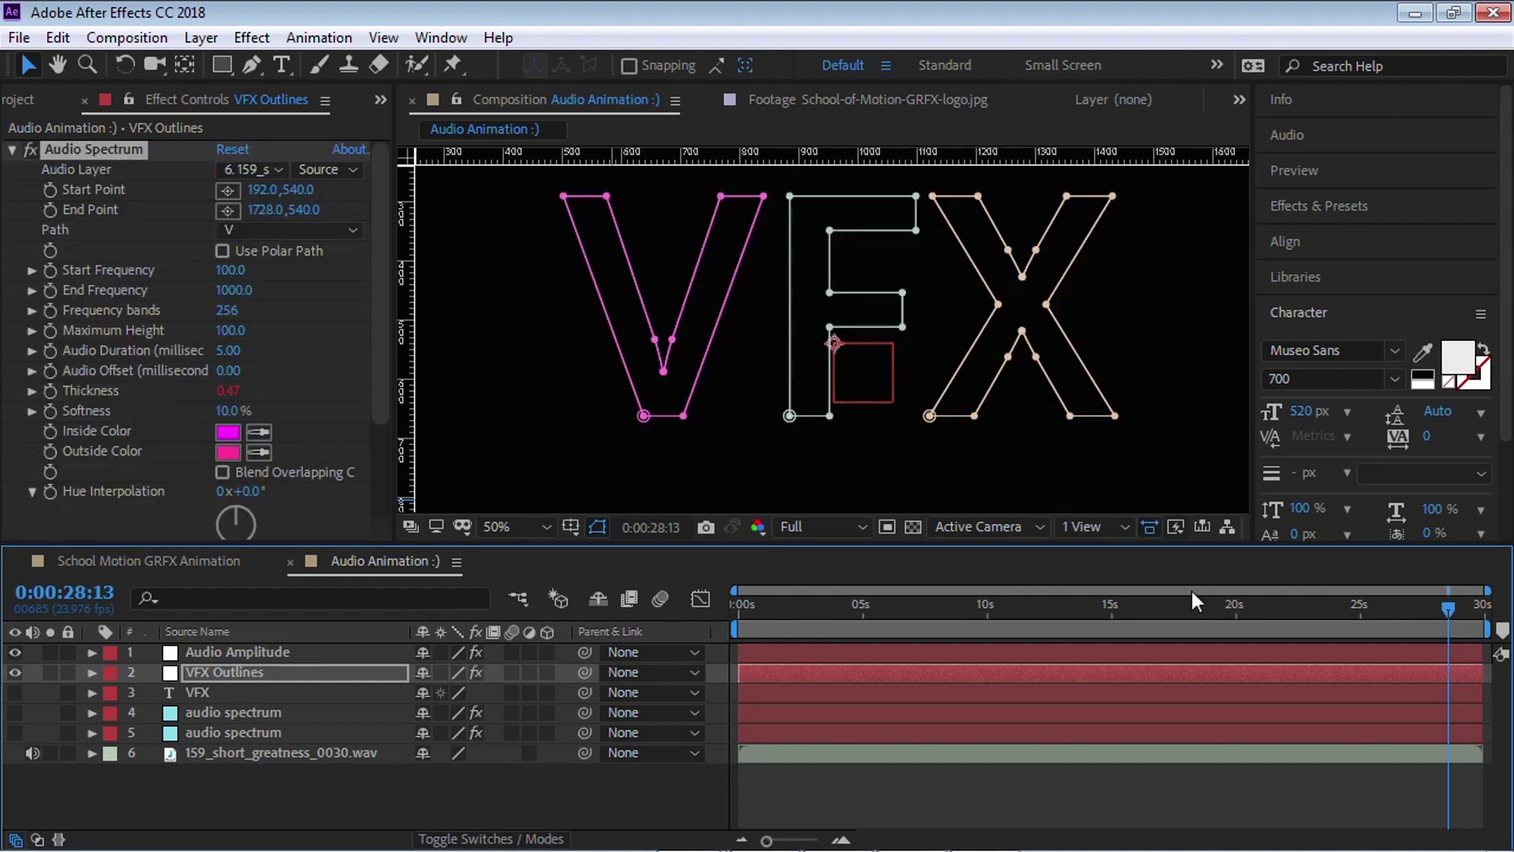
Step: Try the F, V and X outlines as the spectrum Path, settling on V
{"action": "left_click_drag", "start_coordinate": [1447, 607], "coordinate": [1077, 612]}
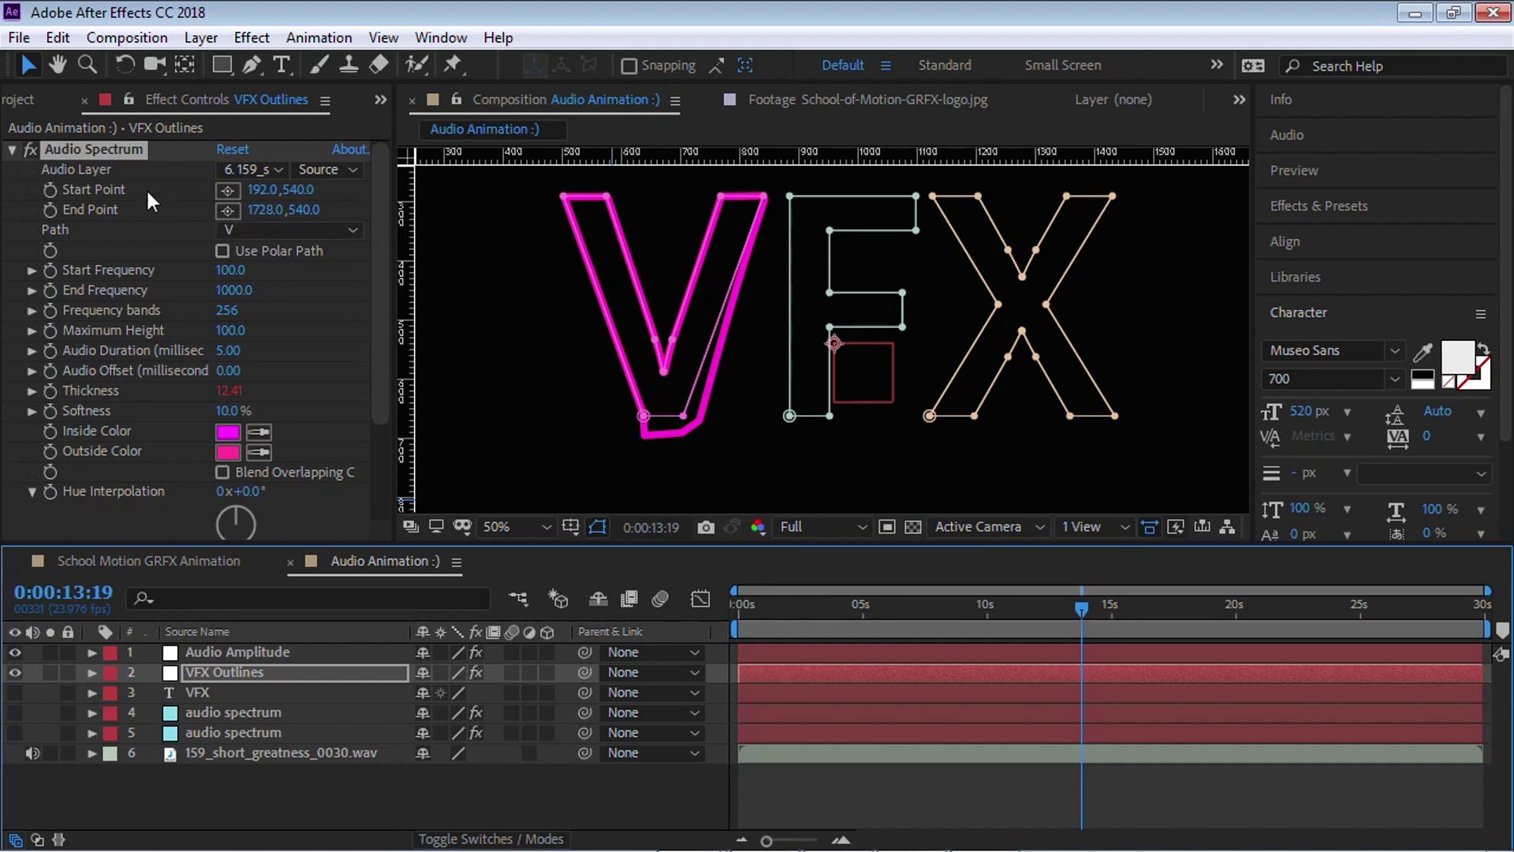
{"action": "left_click", "coordinate": [124, 147]}
{"action": "left_click", "coordinate": [268, 231]}
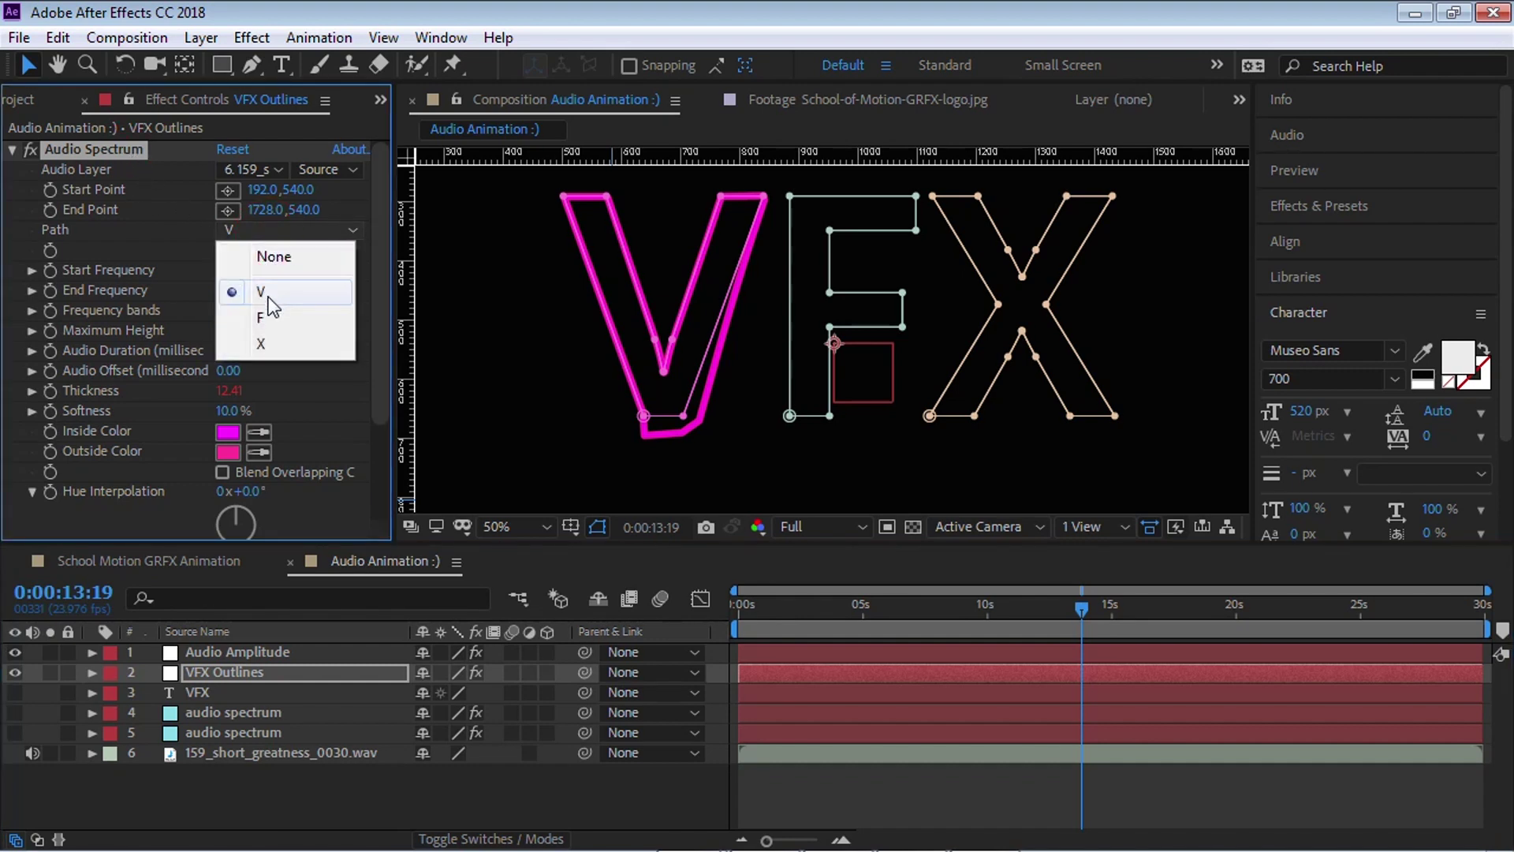
{"action": "left_click", "coordinate": [268, 314]}
{"action": "left_click", "coordinate": [277, 230]}
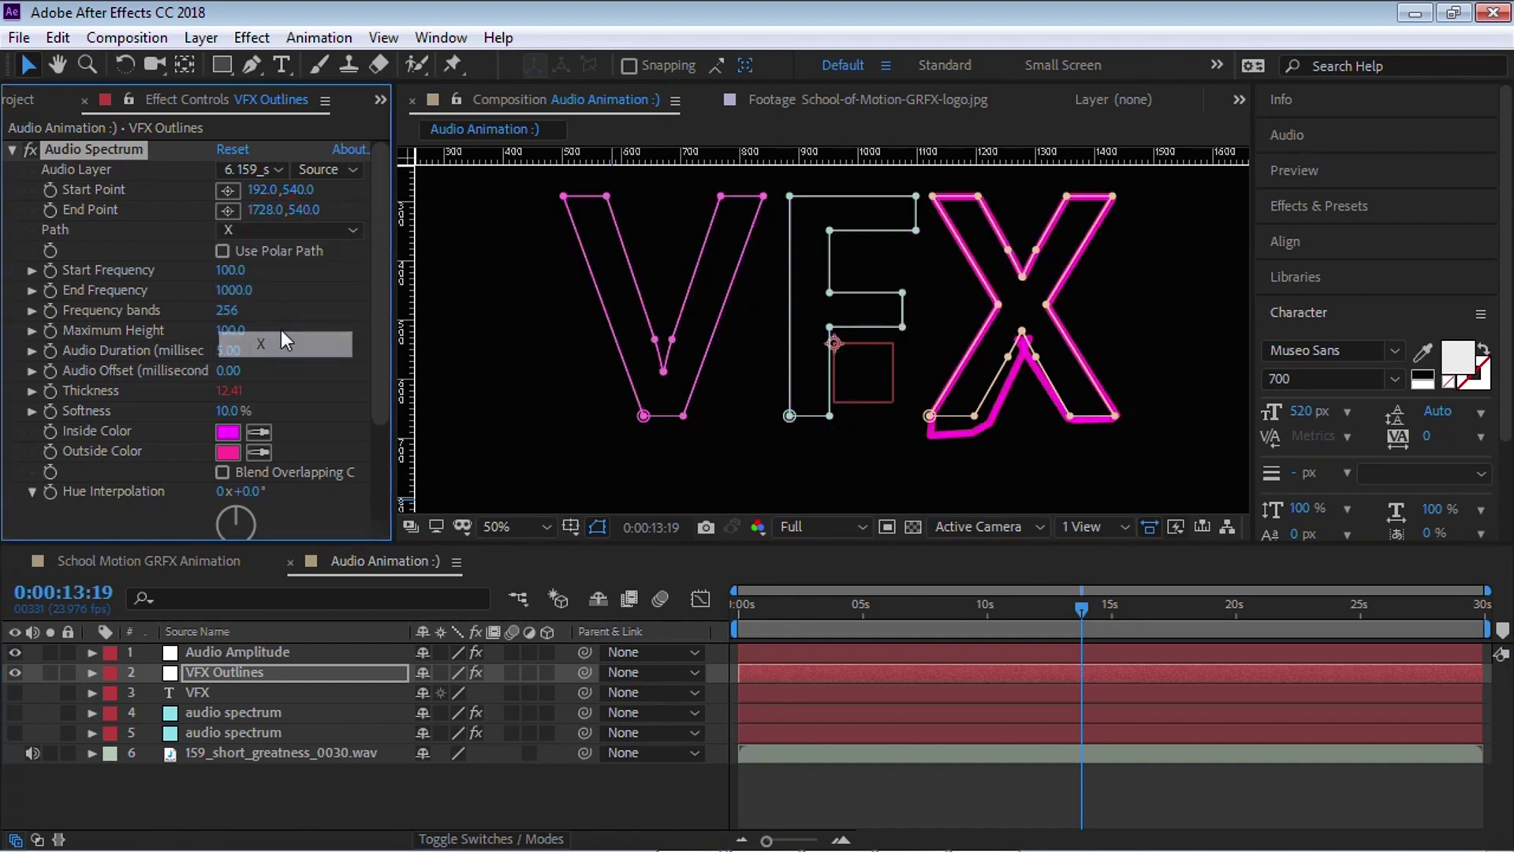
{"action": "left_click", "coordinate": [280, 232]}
{"action": "left_click", "coordinate": [276, 289]}
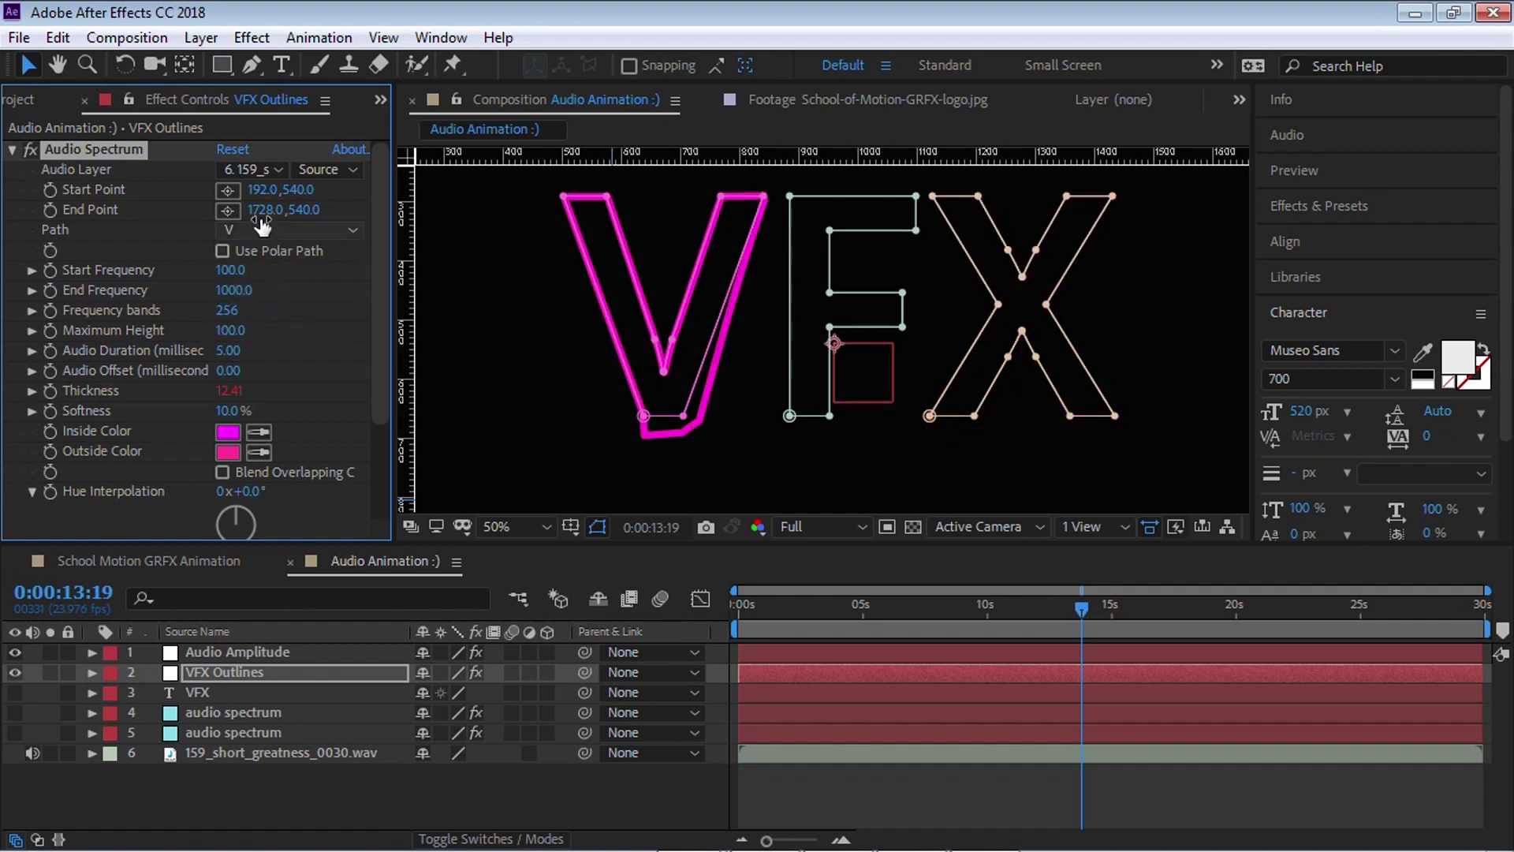
{"action": "left_click", "coordinate": [284, 230]}
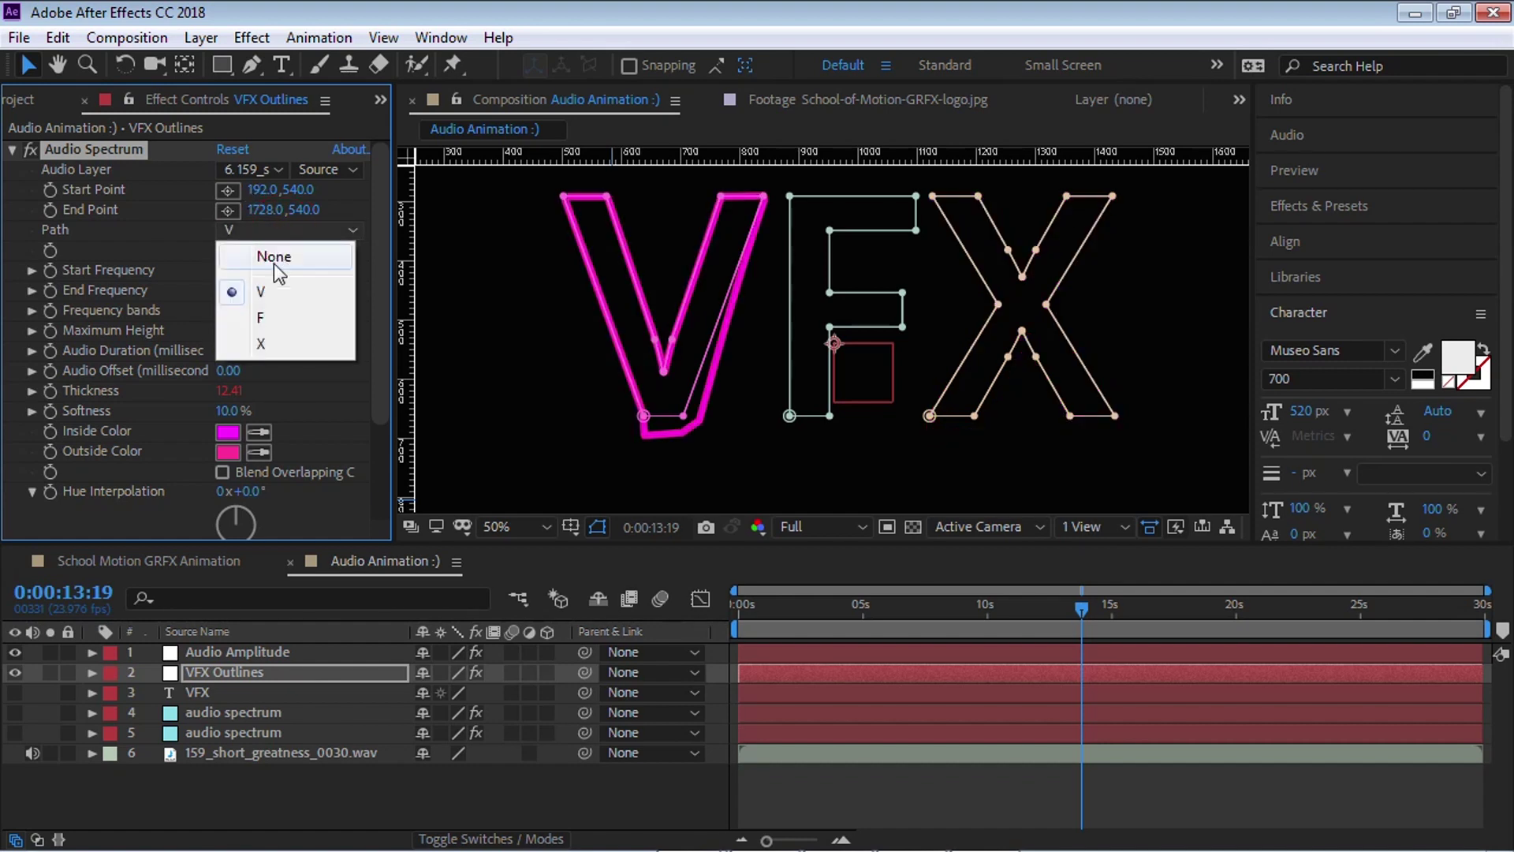
{"action": "left_click", "coordinate": [264, 317]}
{"action": "left_click", "coordinate": [280, 230]}
{"action": "left_click", "coordinate": [265, 343]}
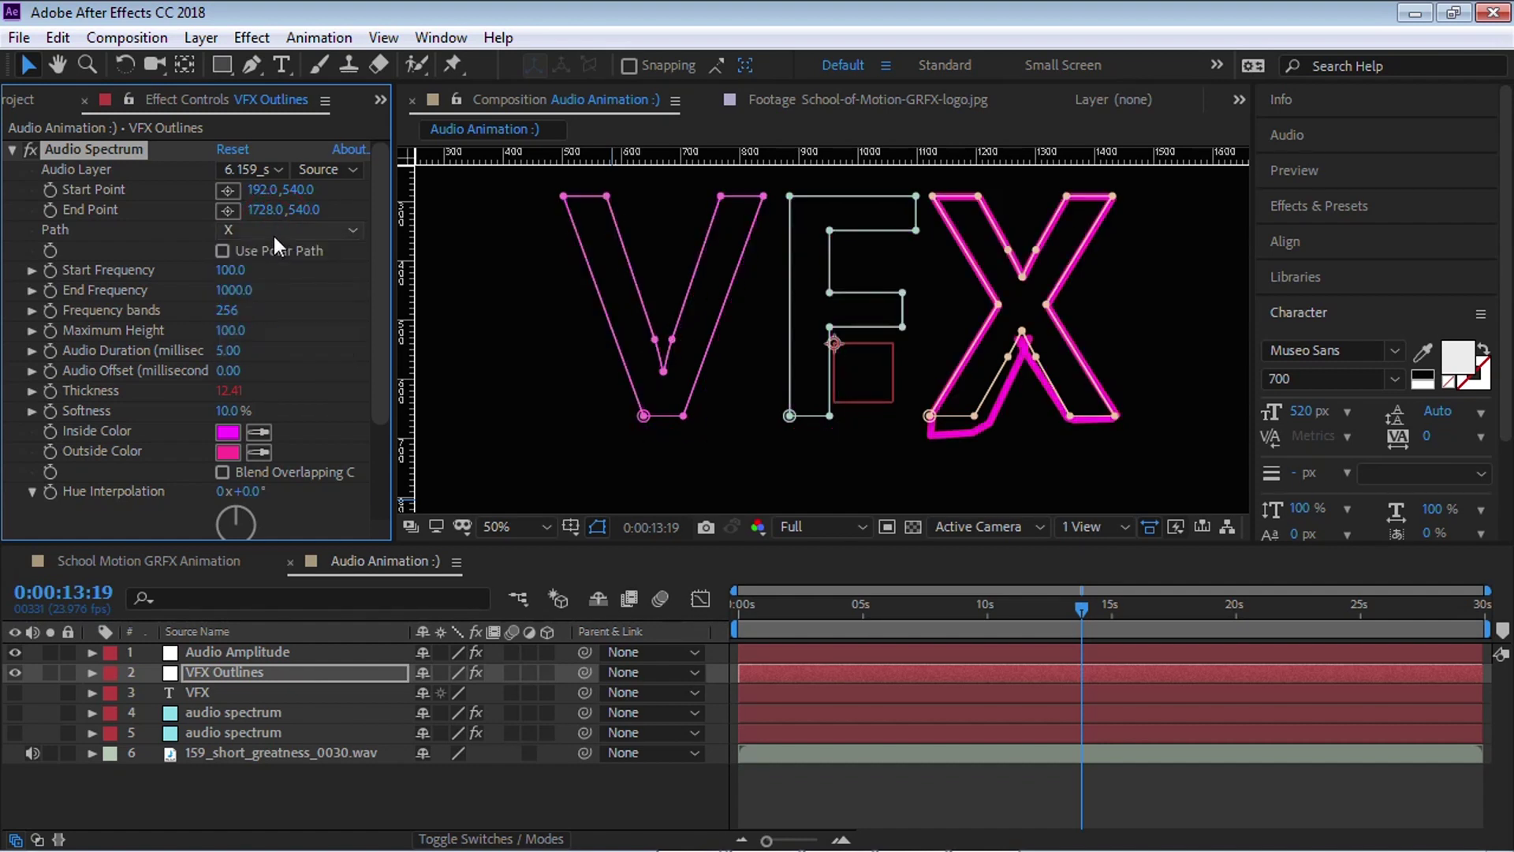
{"action": "left_click", "coordinate": [273, 235]}
{"action": "left_click", "coordinate": [276, 287]}
Step: Show the audio waveform and preview the V animation from 0:00:13:21
{"action": "left_click_drag", "start_coordinate": [1078, 590], "coordinate": [1068, 593]}
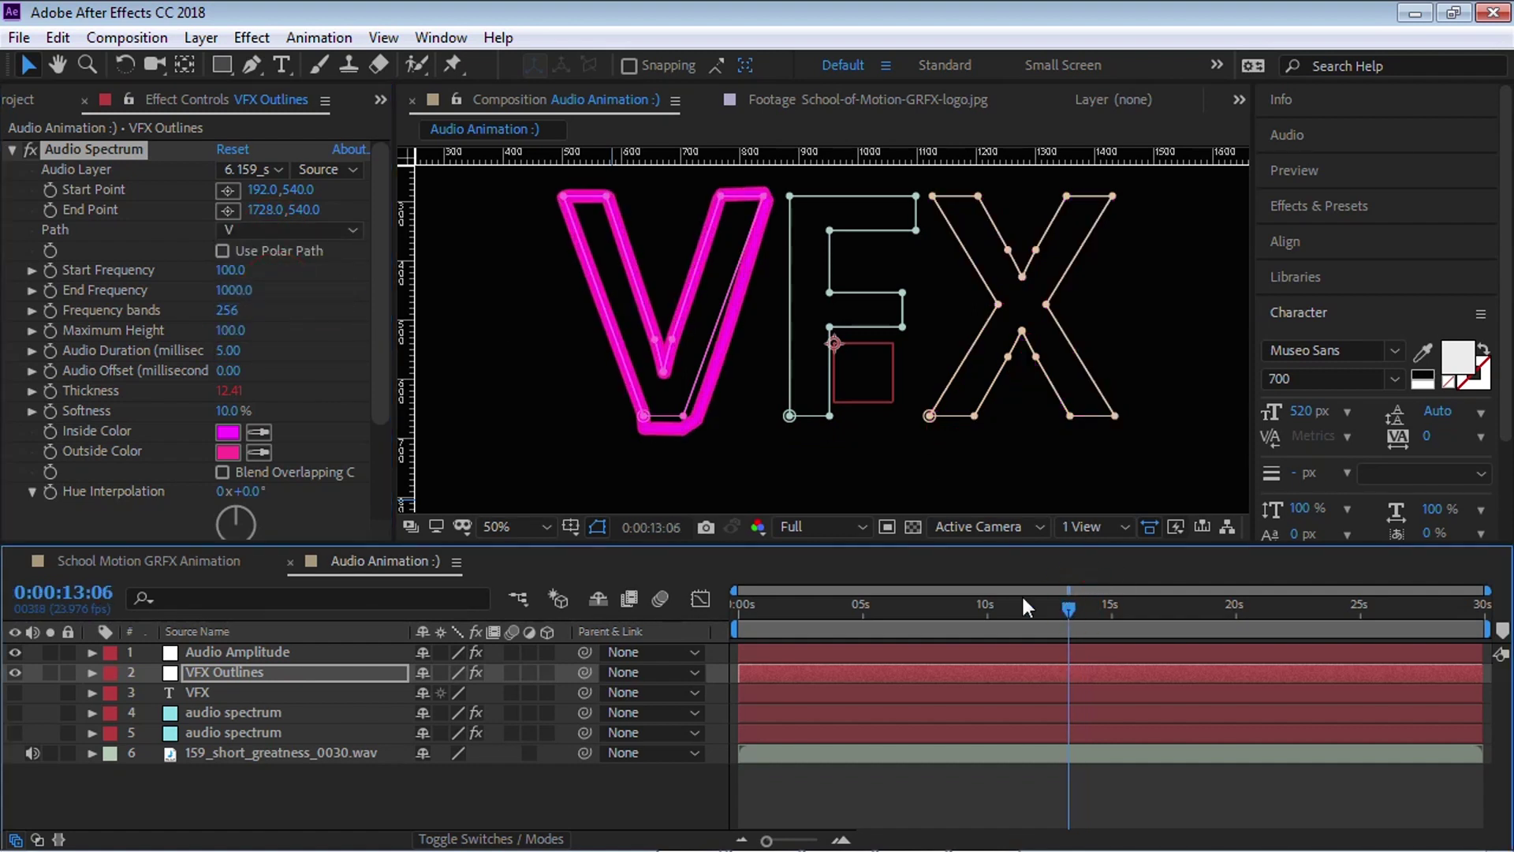
{"action": "left_click", "coordinate": [292, 751]}
{"action": "key", "text": "l"}
{"action": "key", "text": "l"}
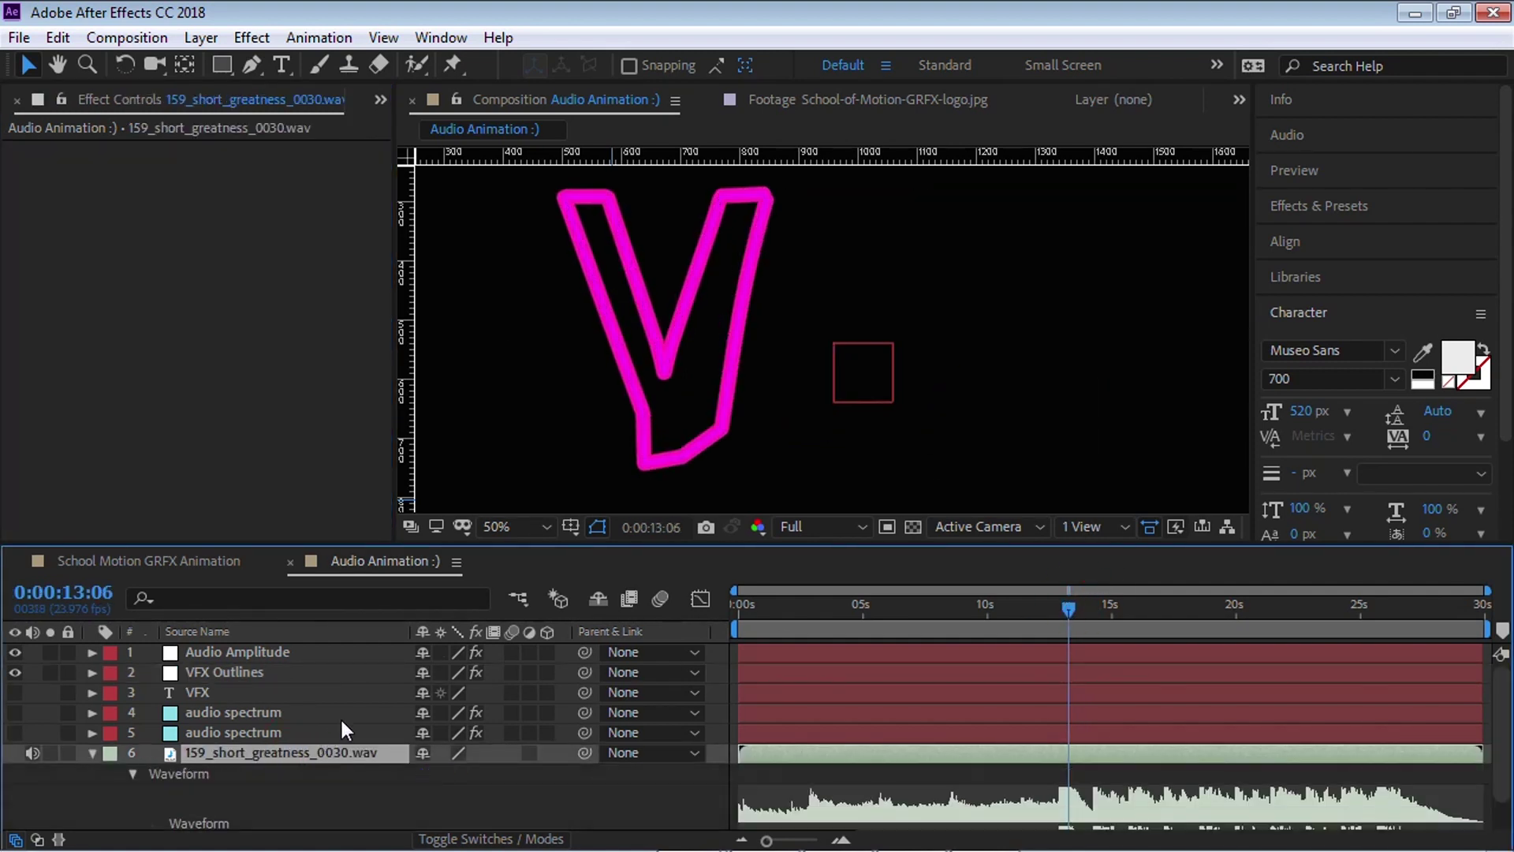
{"action": "left_click", "coordinate": [1086, 612]}
{"action": "key", "text": "space"}
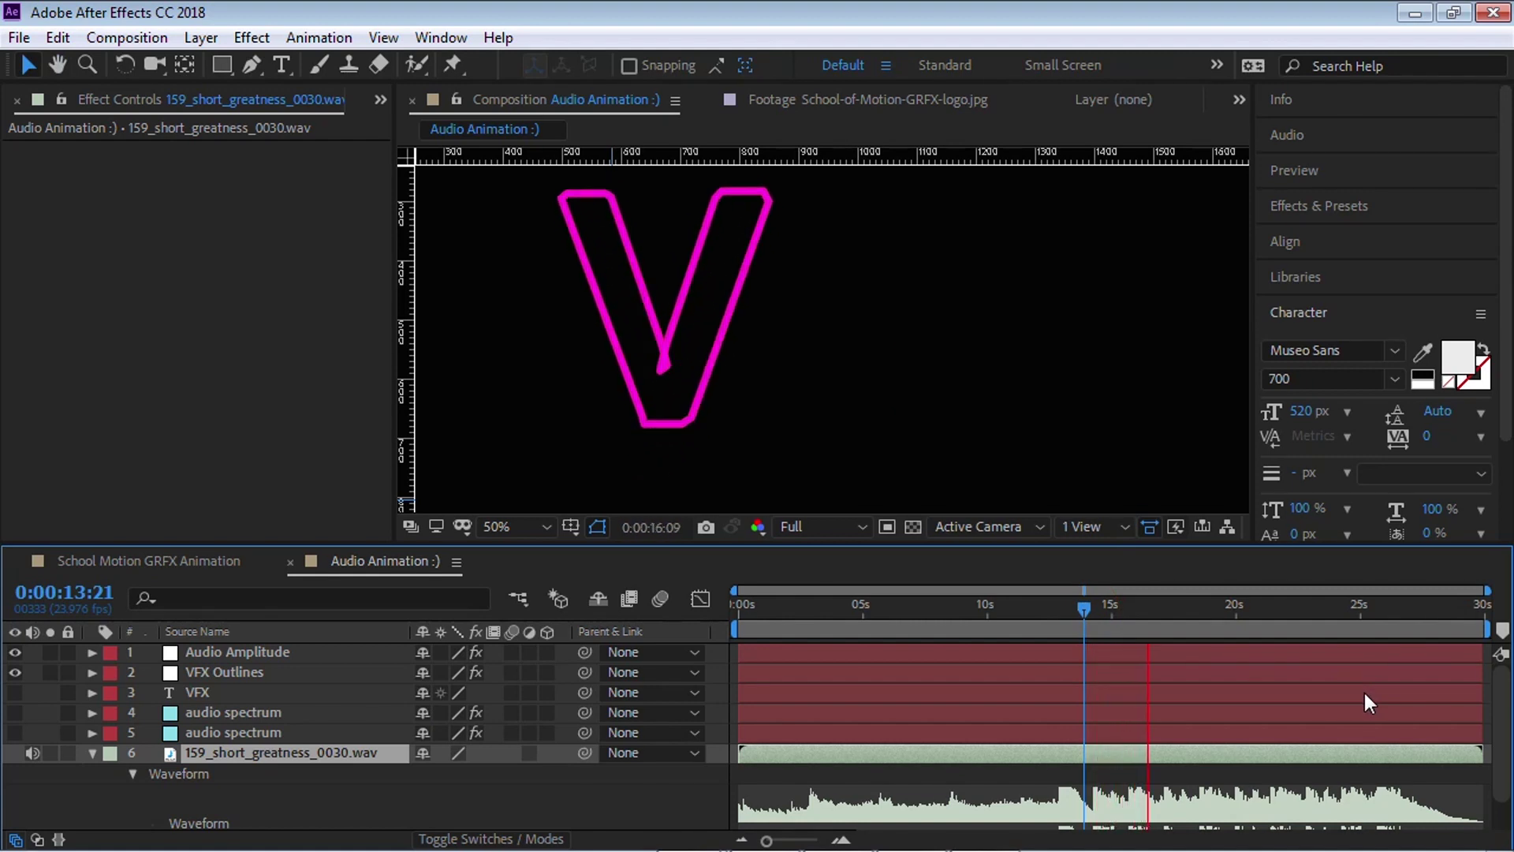
{"action": "key", "text": "space"}
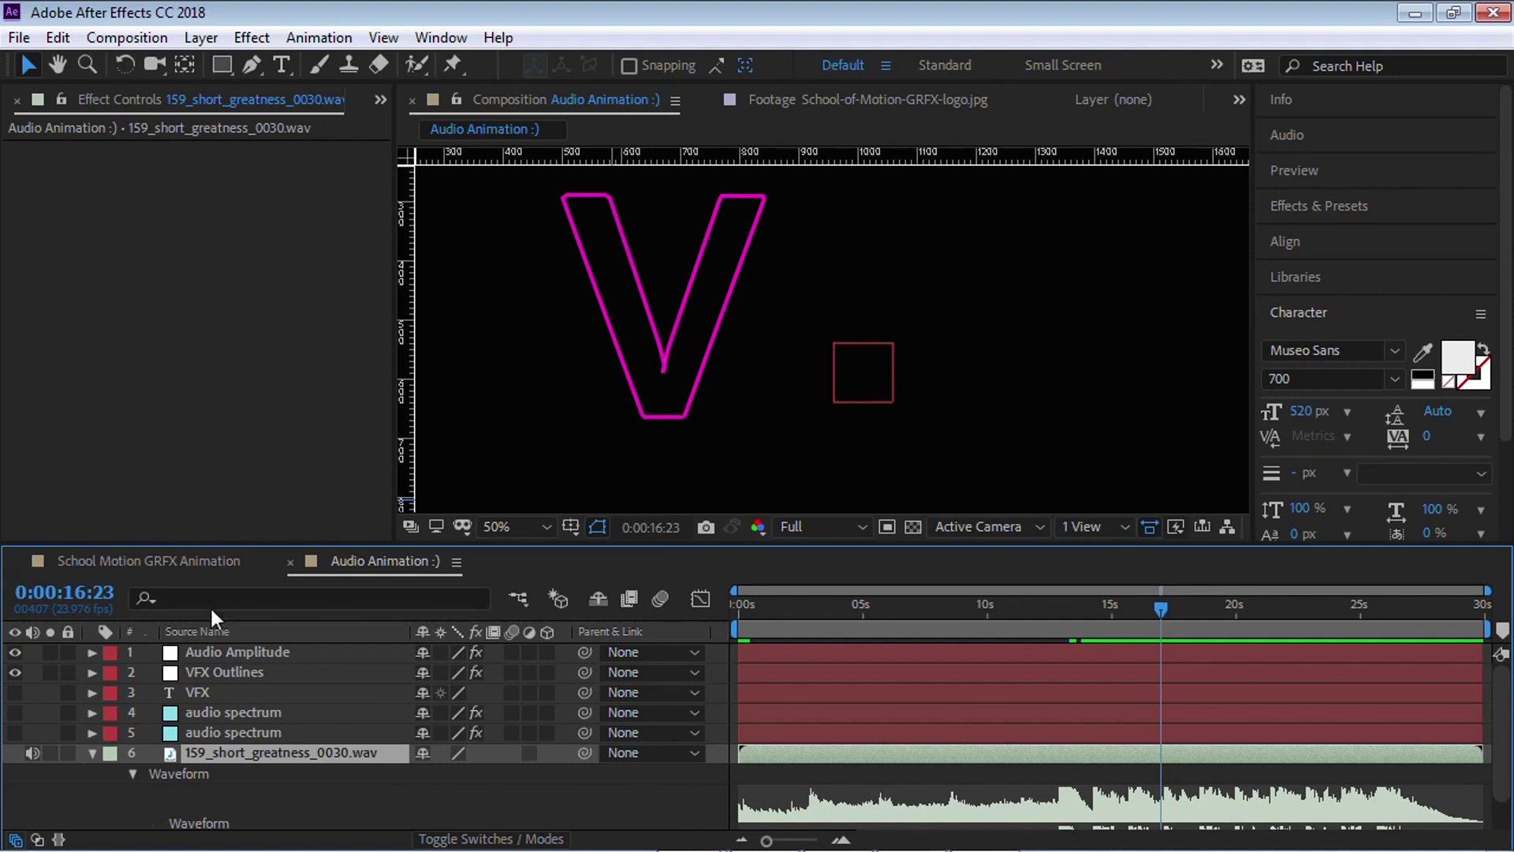
{"action": "left_click", "coordinate": [241, 670]}
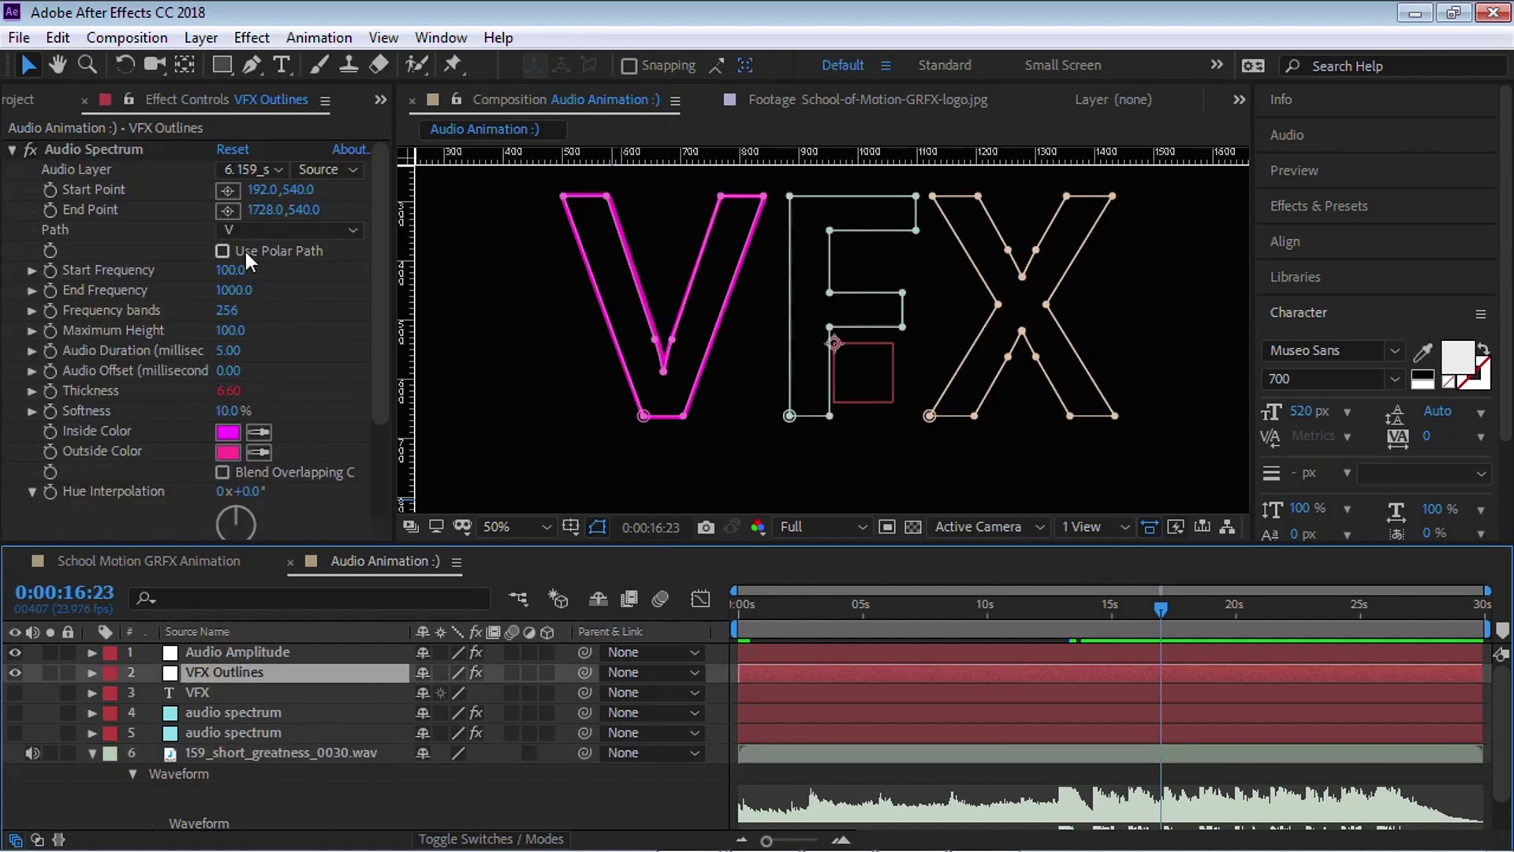
Step: Set Maximum Height to 50 and preview the spectrum
{"action": "left_click", "coordinate": [237, 328]}
{"action": "type", "text": "50"}
{"action": "key", "text": "Return"}
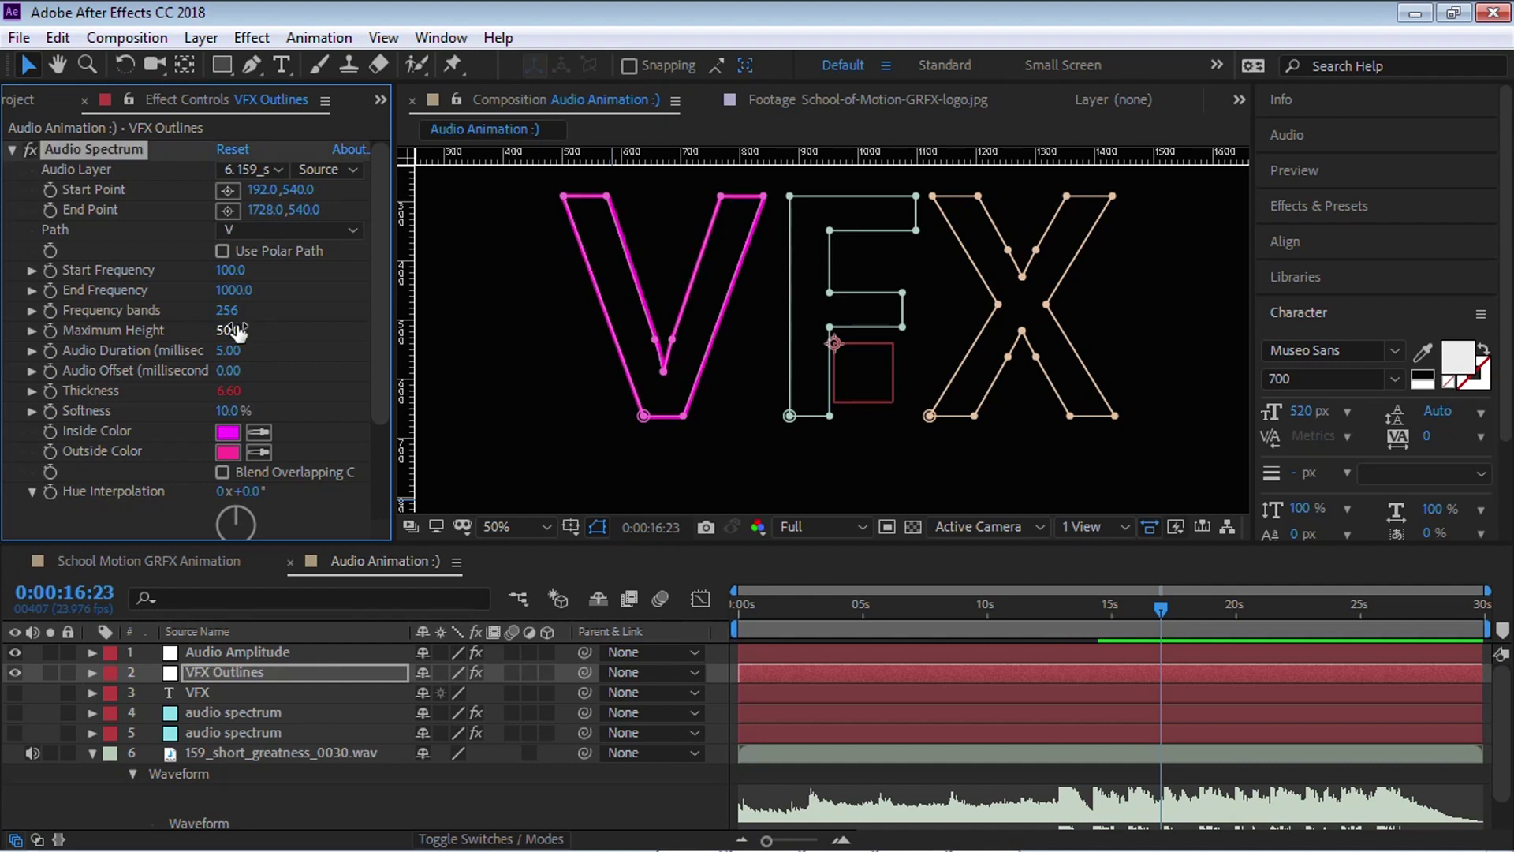
{"action": "key", "text": "space"}
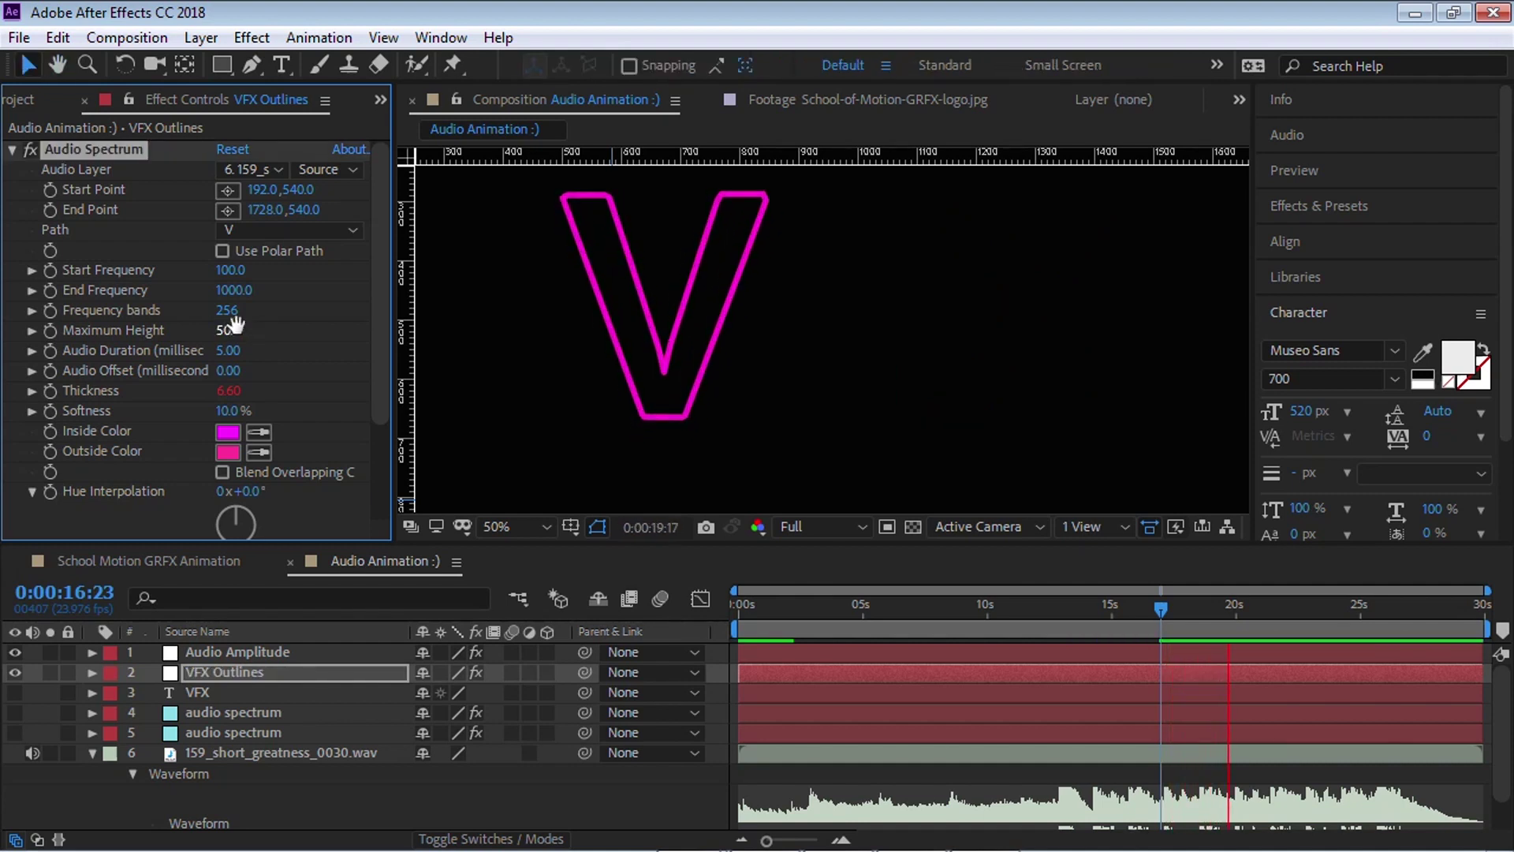
{"action": "key", "text": "space"}
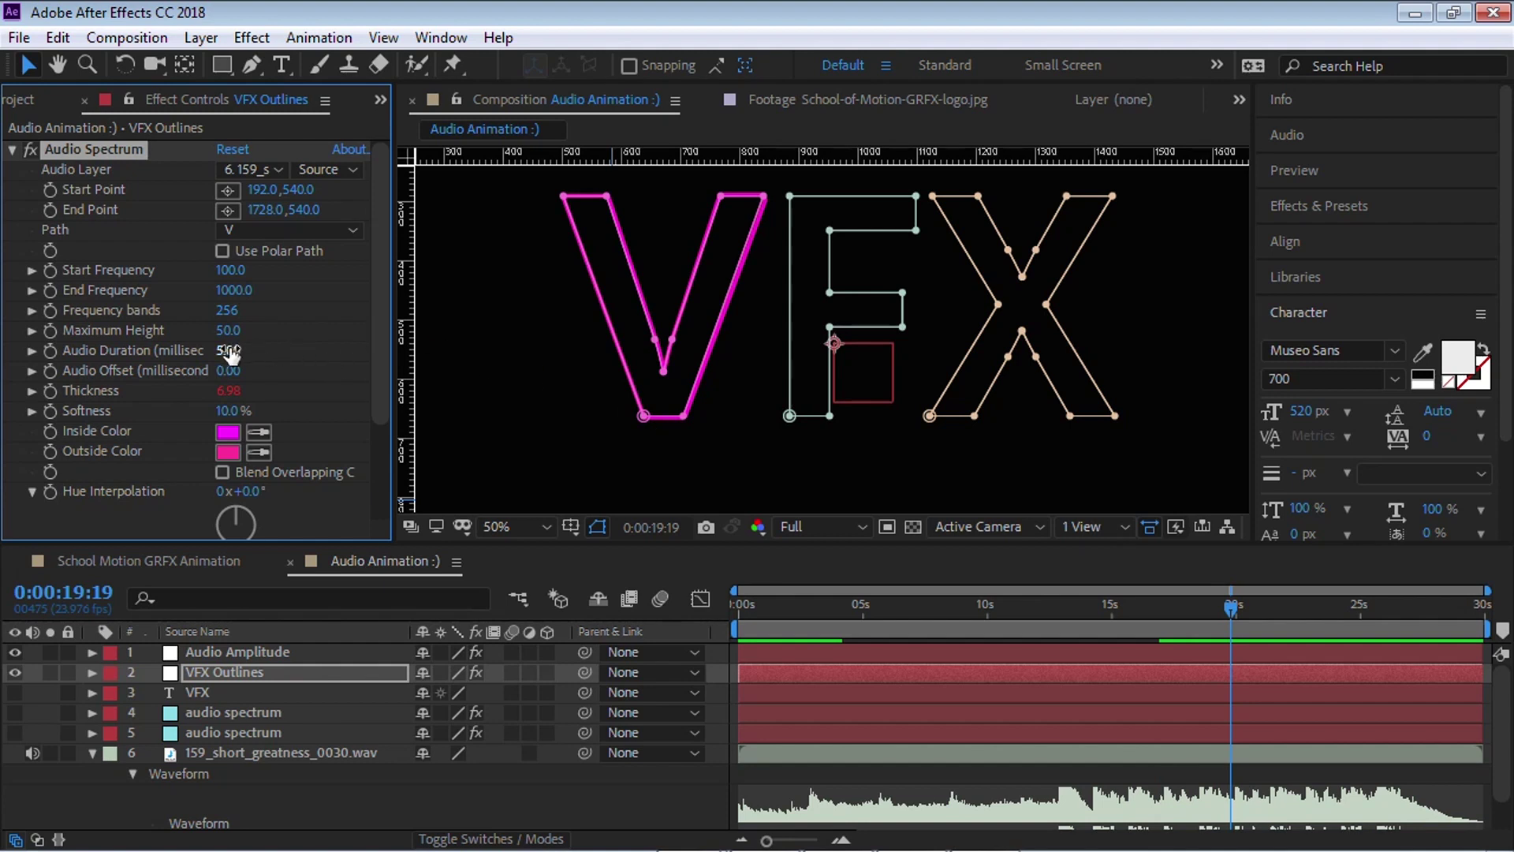
Step: Change Audio Duration to 200 ms and preview the longer duration
{"action": "left_click", "coordinate": [229, 351]}
{"action": "key", "text": "Return"}
{"action": "key", "text": "space"}
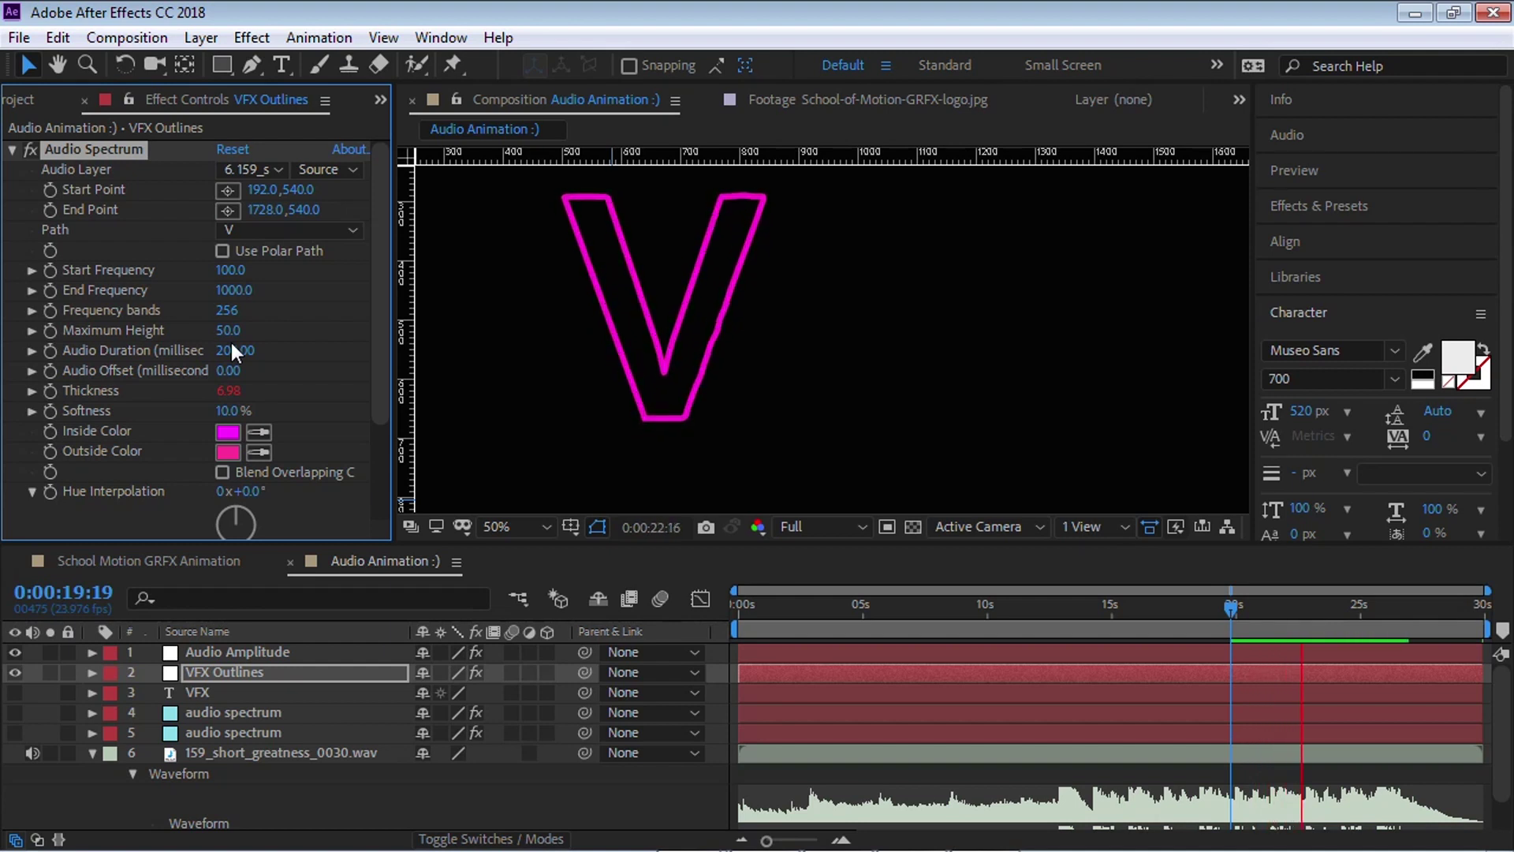
{"action": "key", "text": "space"}
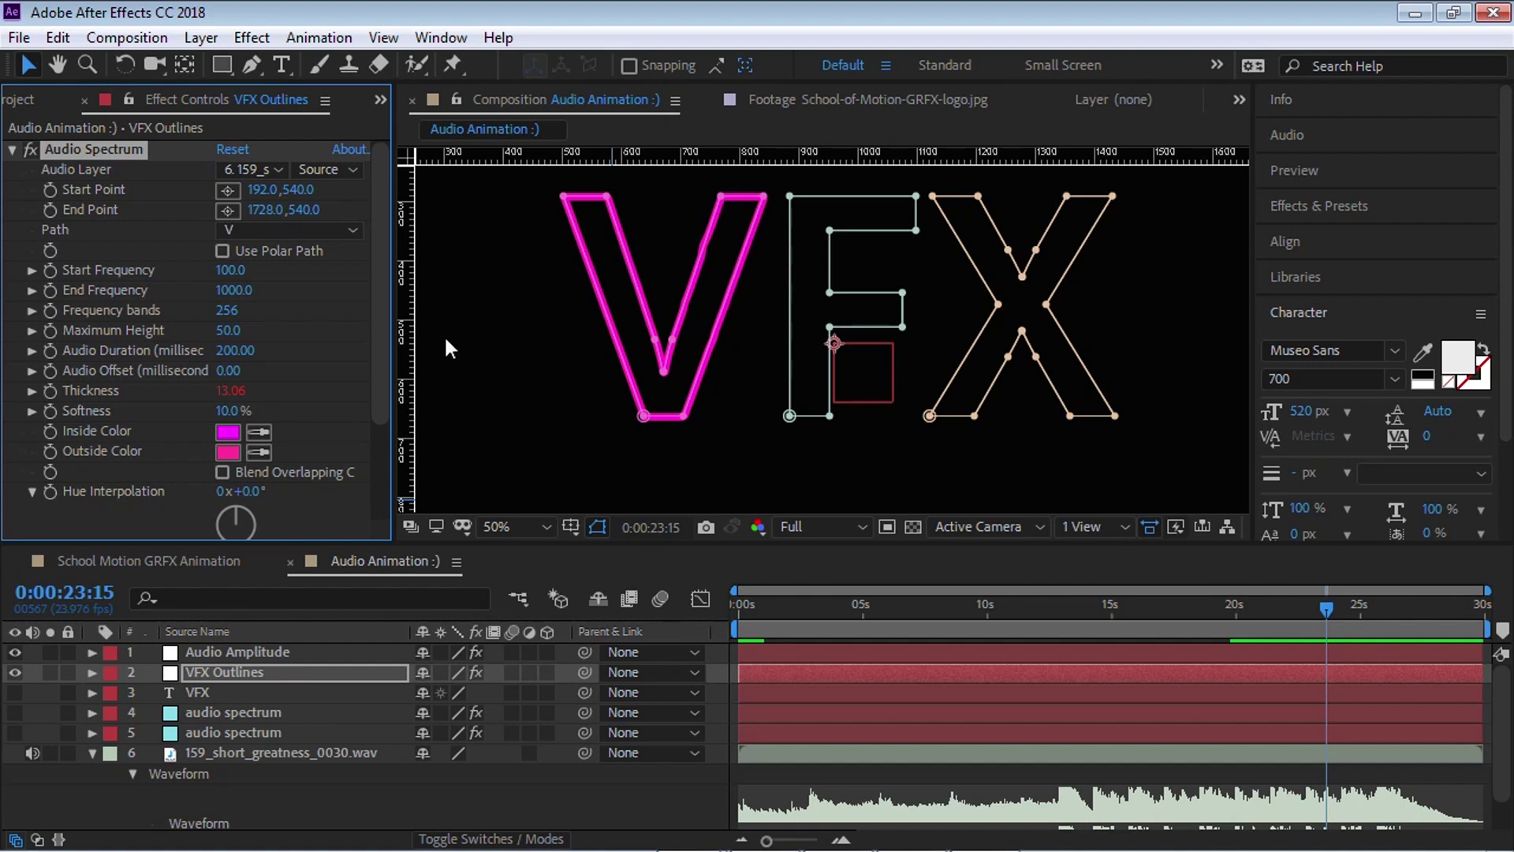
Step: Turn on Duration Averaging, preview, and return to 0:00:13:09
{"action": "scroll", "coordinate": [376, 316], "scroll_direction": "down", "scroll_amount": 3}
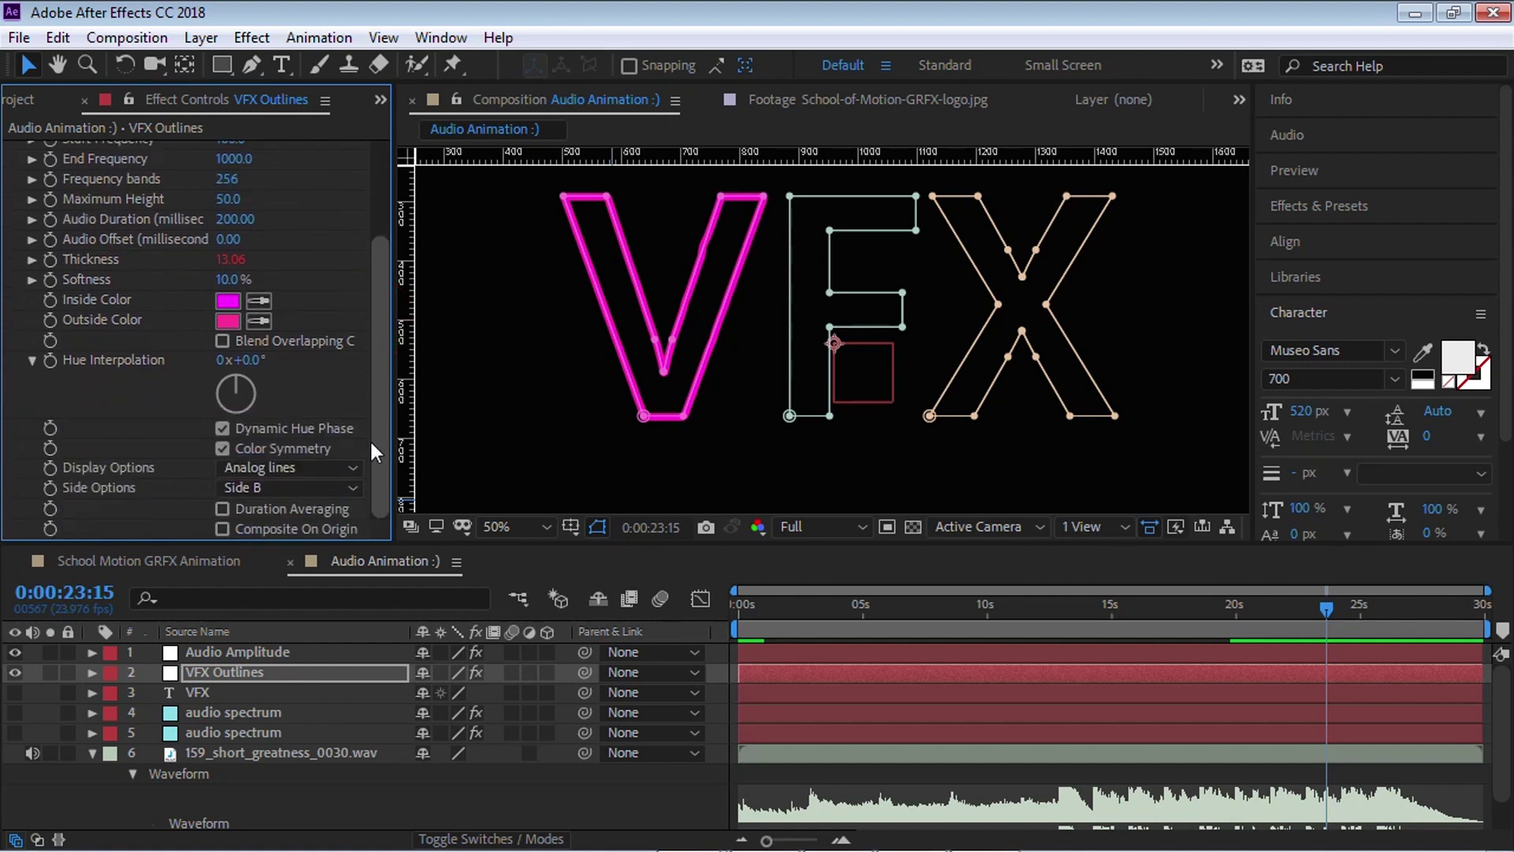
{"action": "left_click", "coordinate": [223, 509]}
{"action": "key", "text": "space"}
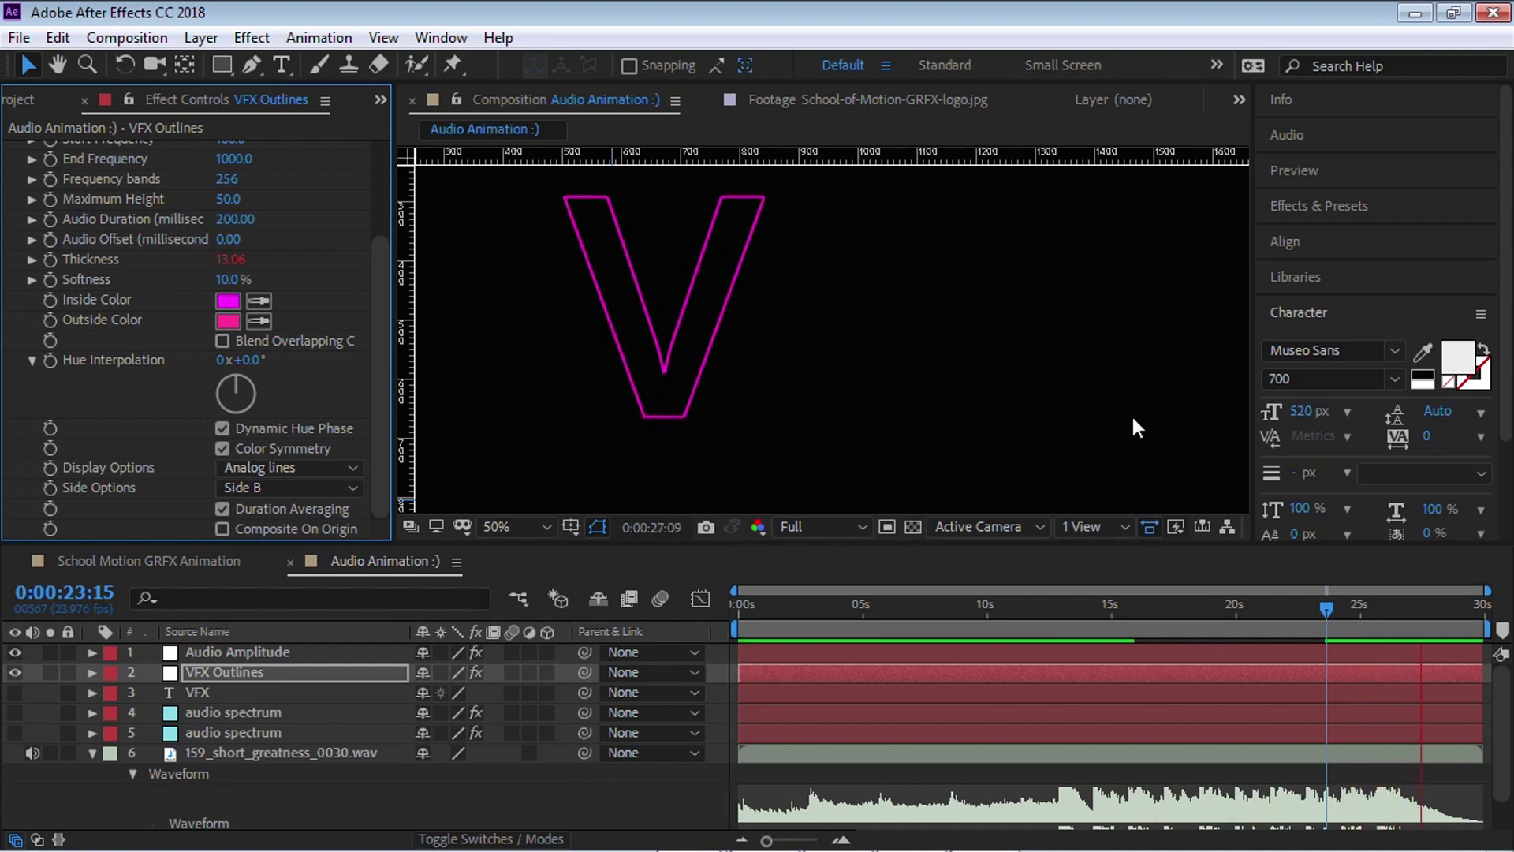
{"action": "key", "text": "space"}
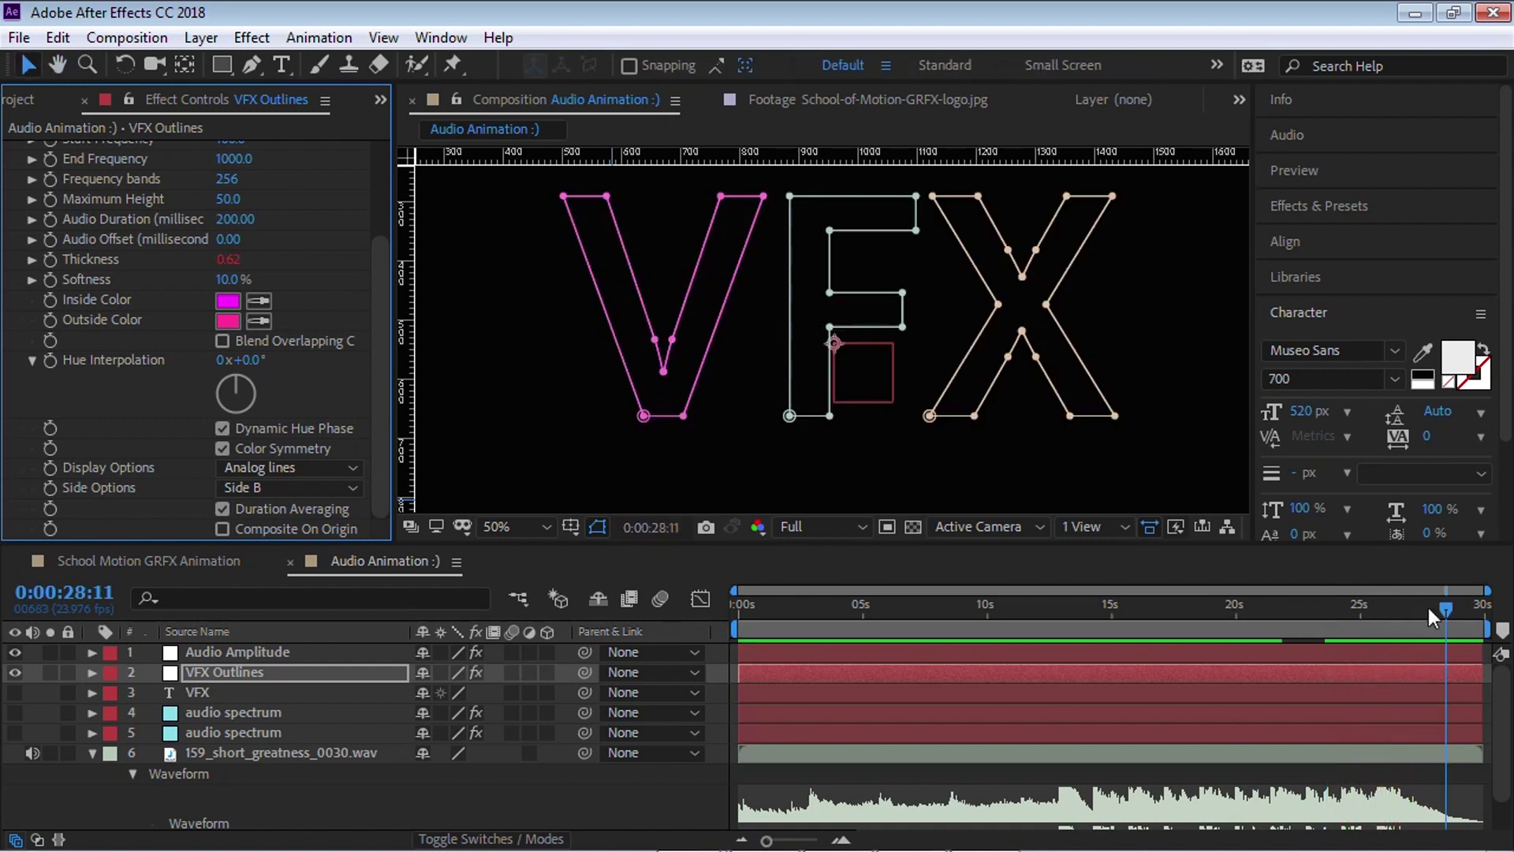
{"action": "left_click_drag", "start_coordinate": [1446, 607], "coordinate": [1066, 652]}
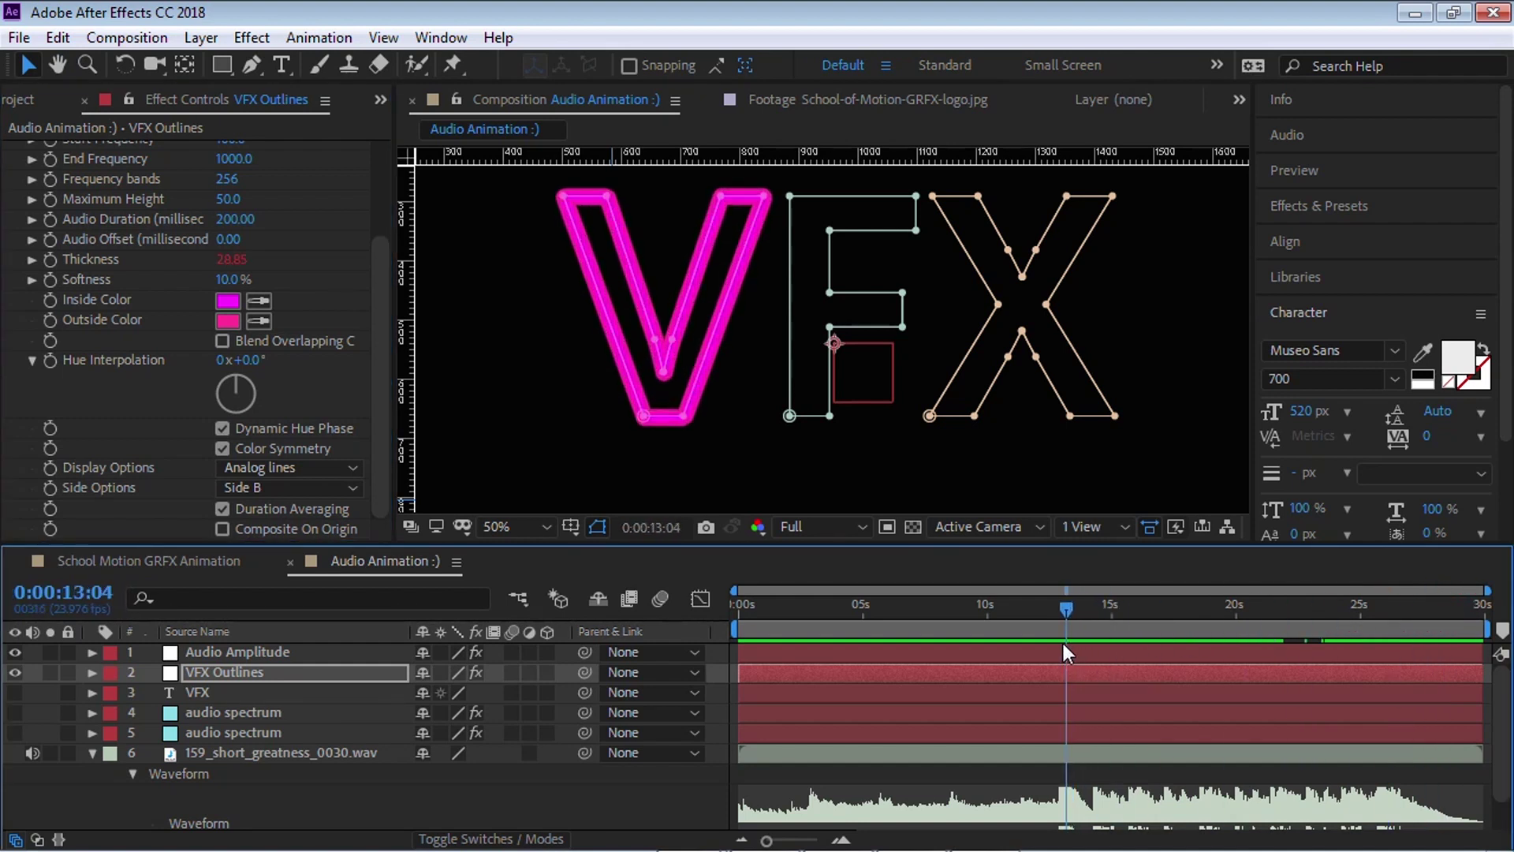
Step: Switch the spectrum Display Options to Analog dots
{"action": "left_click", "coordinate": [290, 467]}
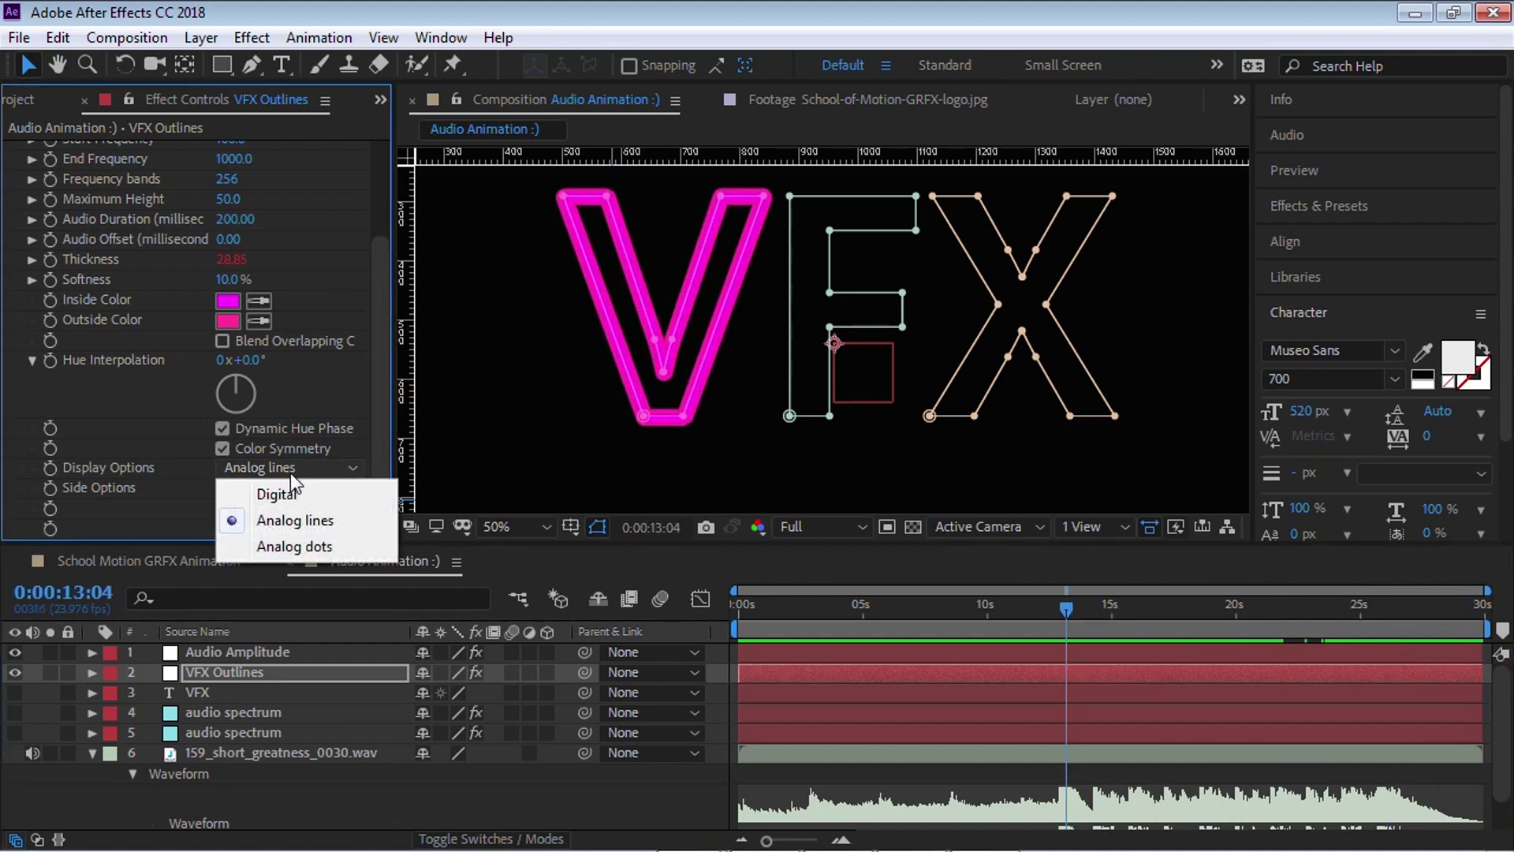
{"action": "left_click", "coordinate": [312, 545]}
{"action": "left_click_drag", "start_coordinate": [393, 271], "coordinate": [389, 210]}
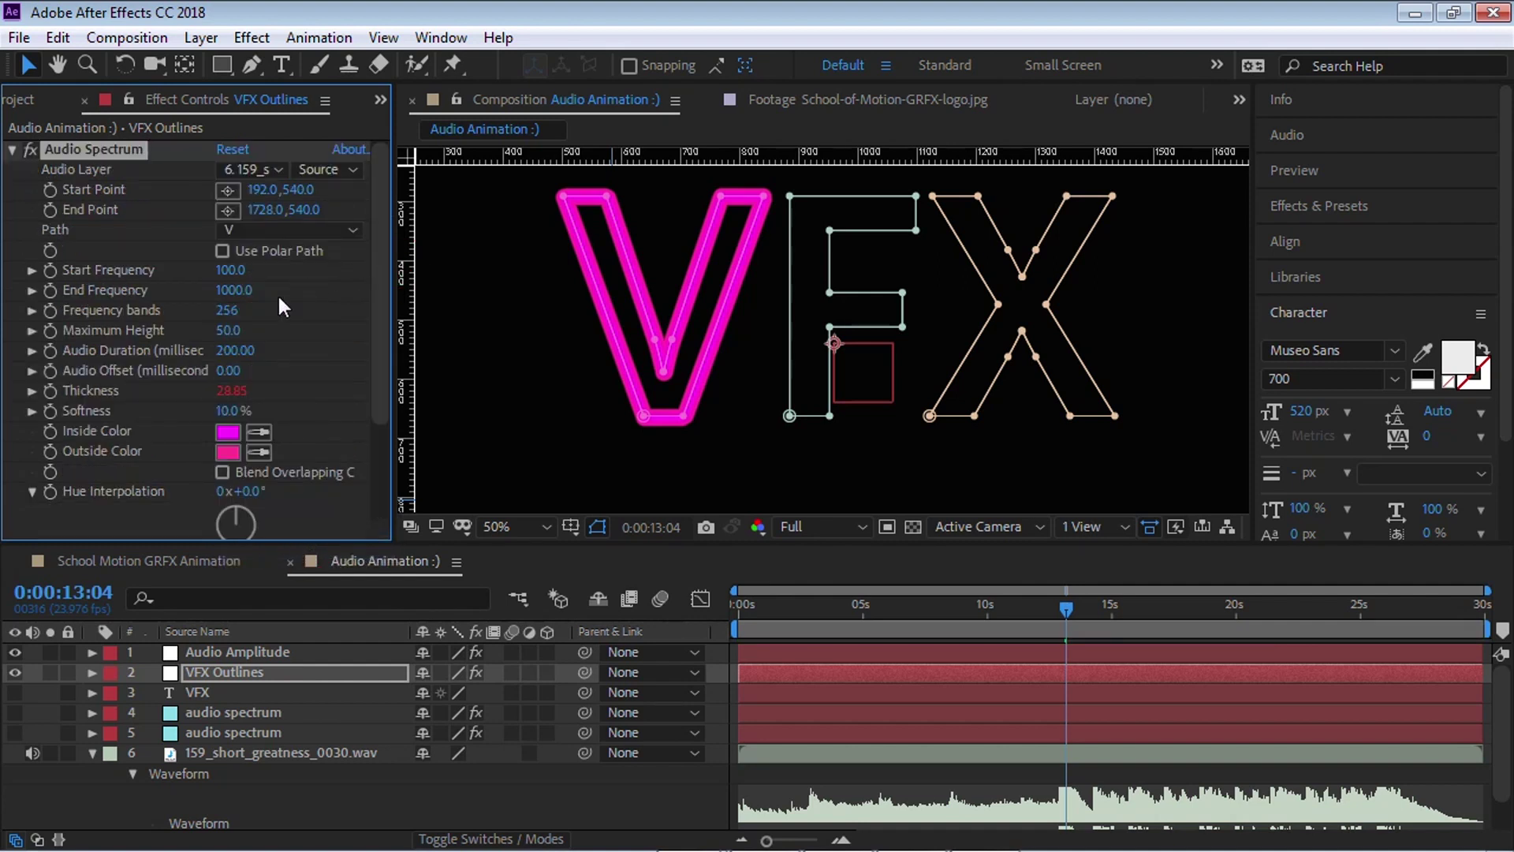
Step: Set Frequency bands to 128 and preview the dotted outline from 0:00:11:02
{"action": "left_click", "coordinate": [229, 311]}
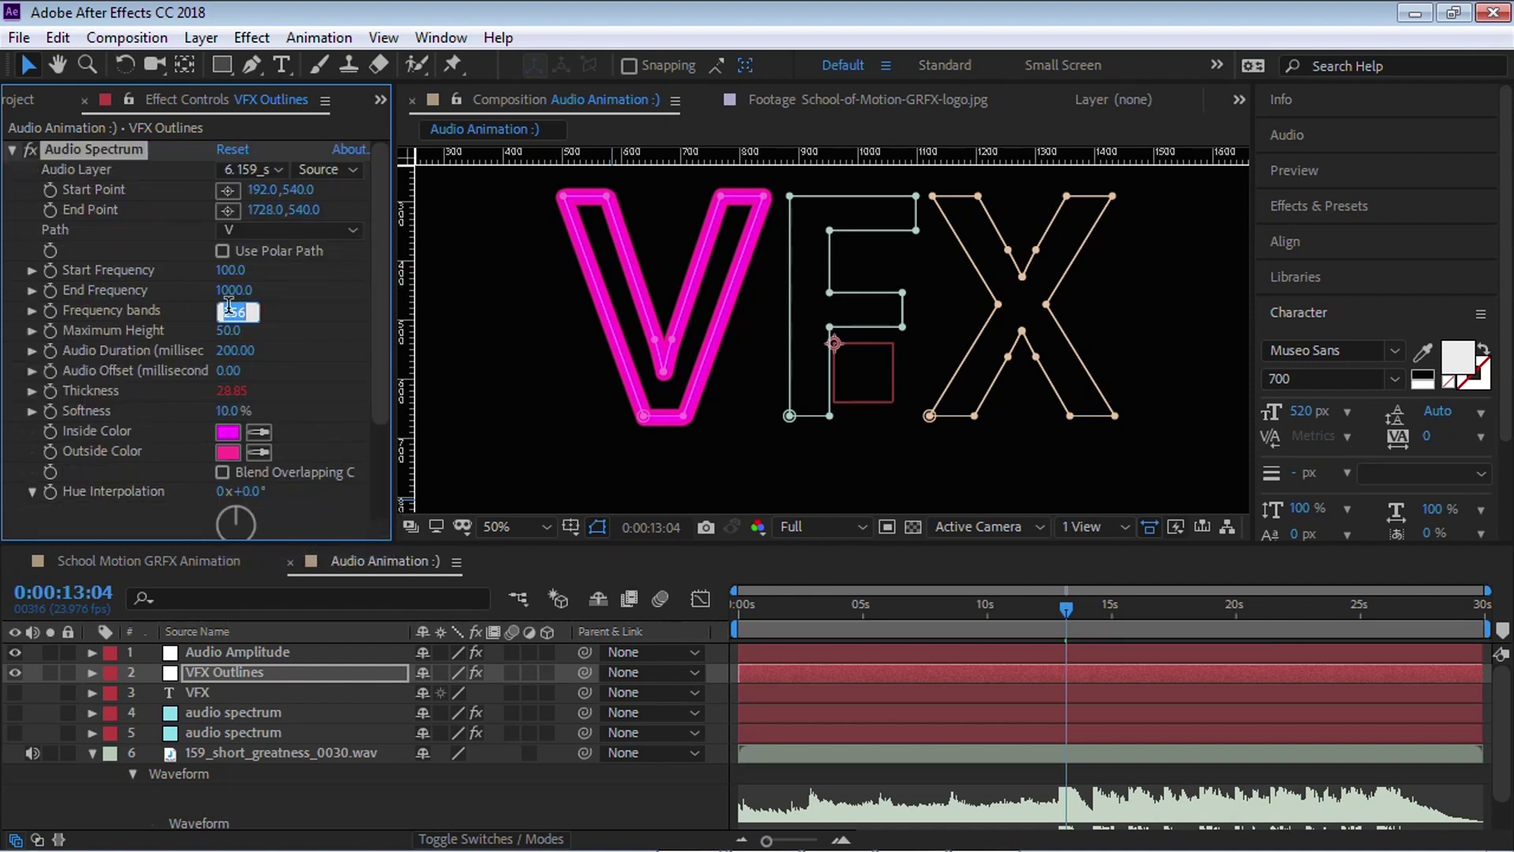
{"action": "key", "text": "Return"}
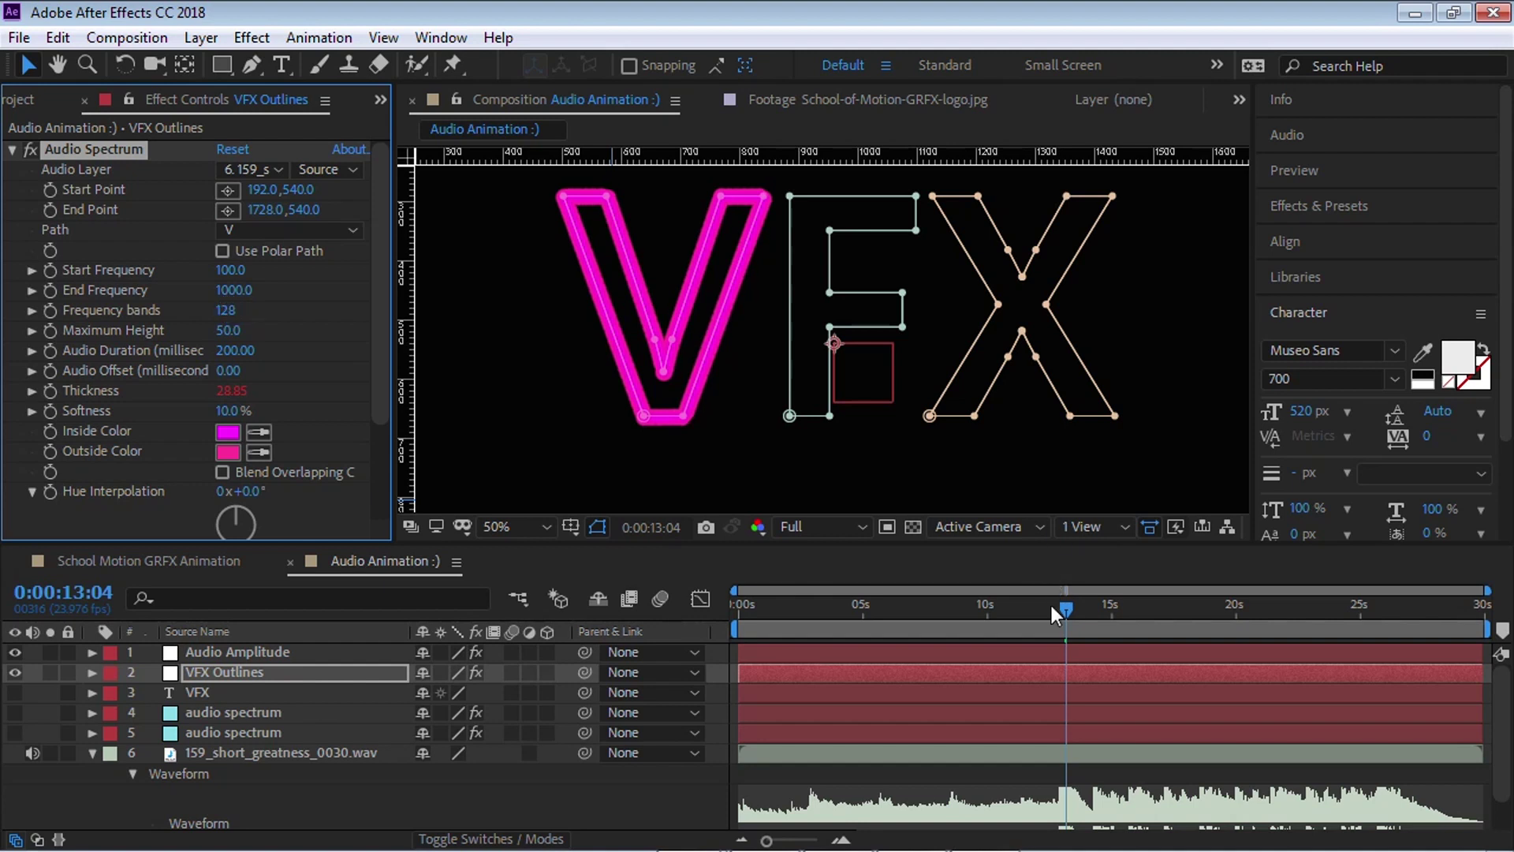
{"action": "left_click_drag", "start_coordinate": [1051, 608], "coordinate": [1031, 602]}
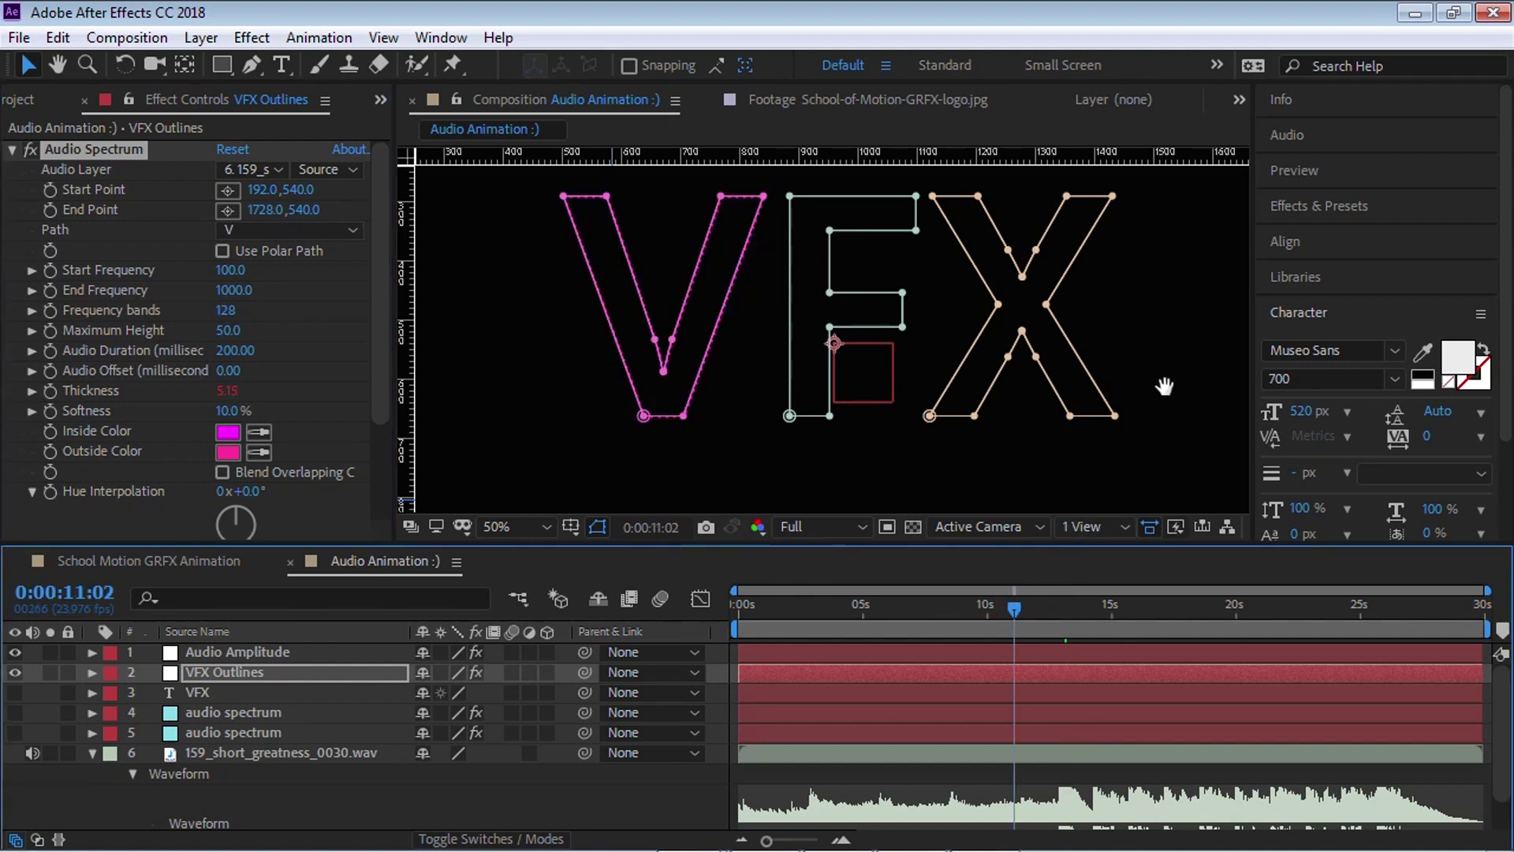
{"action": "key", "text": "space"}
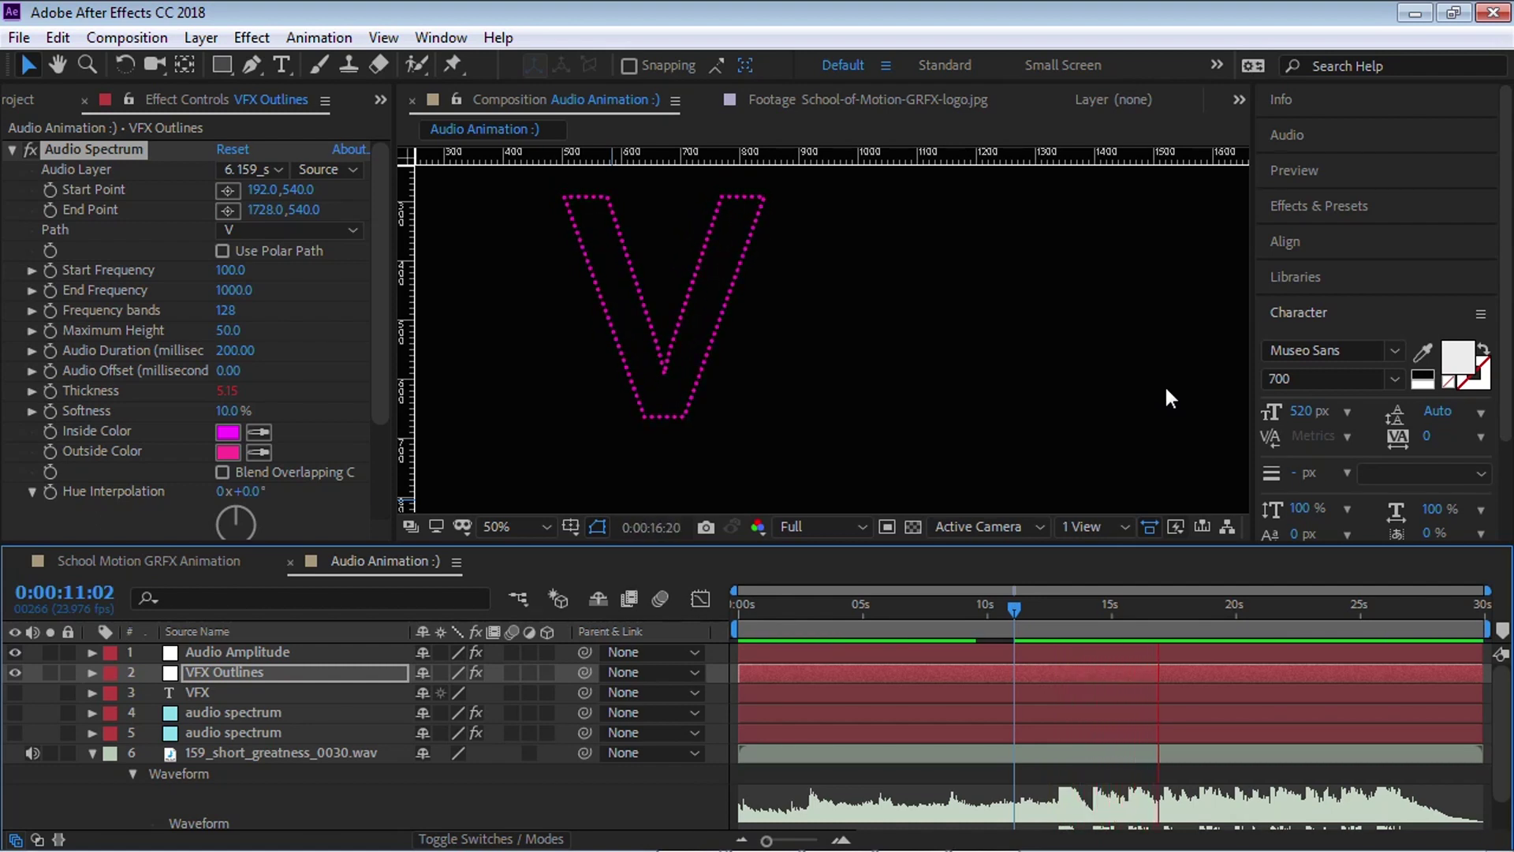
{"action": "key", "text": "space"}
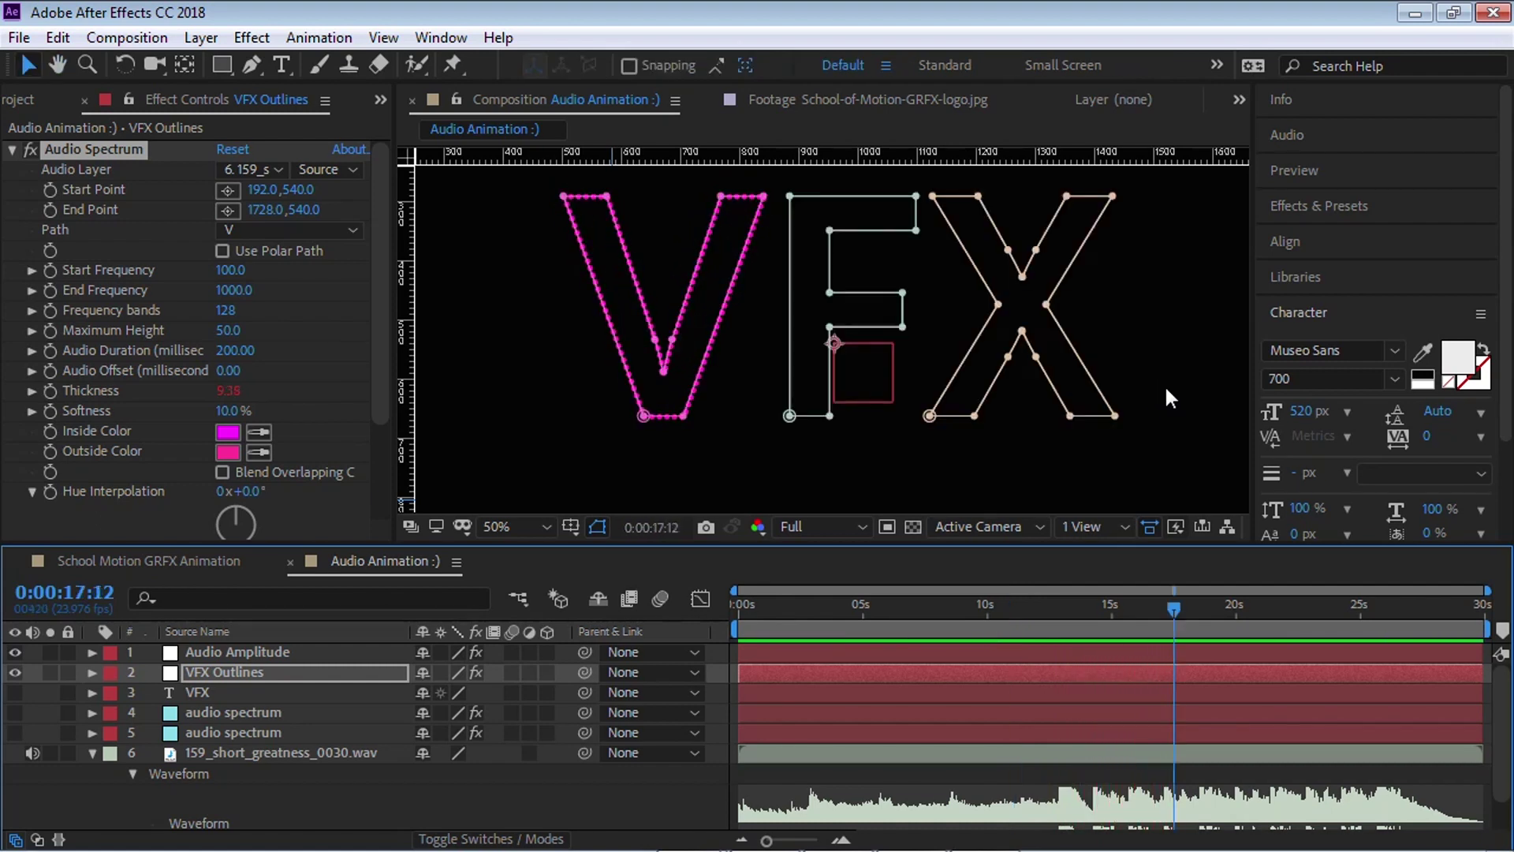
{"action": "left_click", "coordinate": [228, 655]}
Step: Maximize the timeline and reveal the Audio Spectrum and Audio Amplitude effect properties
{"action": "left_click", "coordinate": [236, 667]}
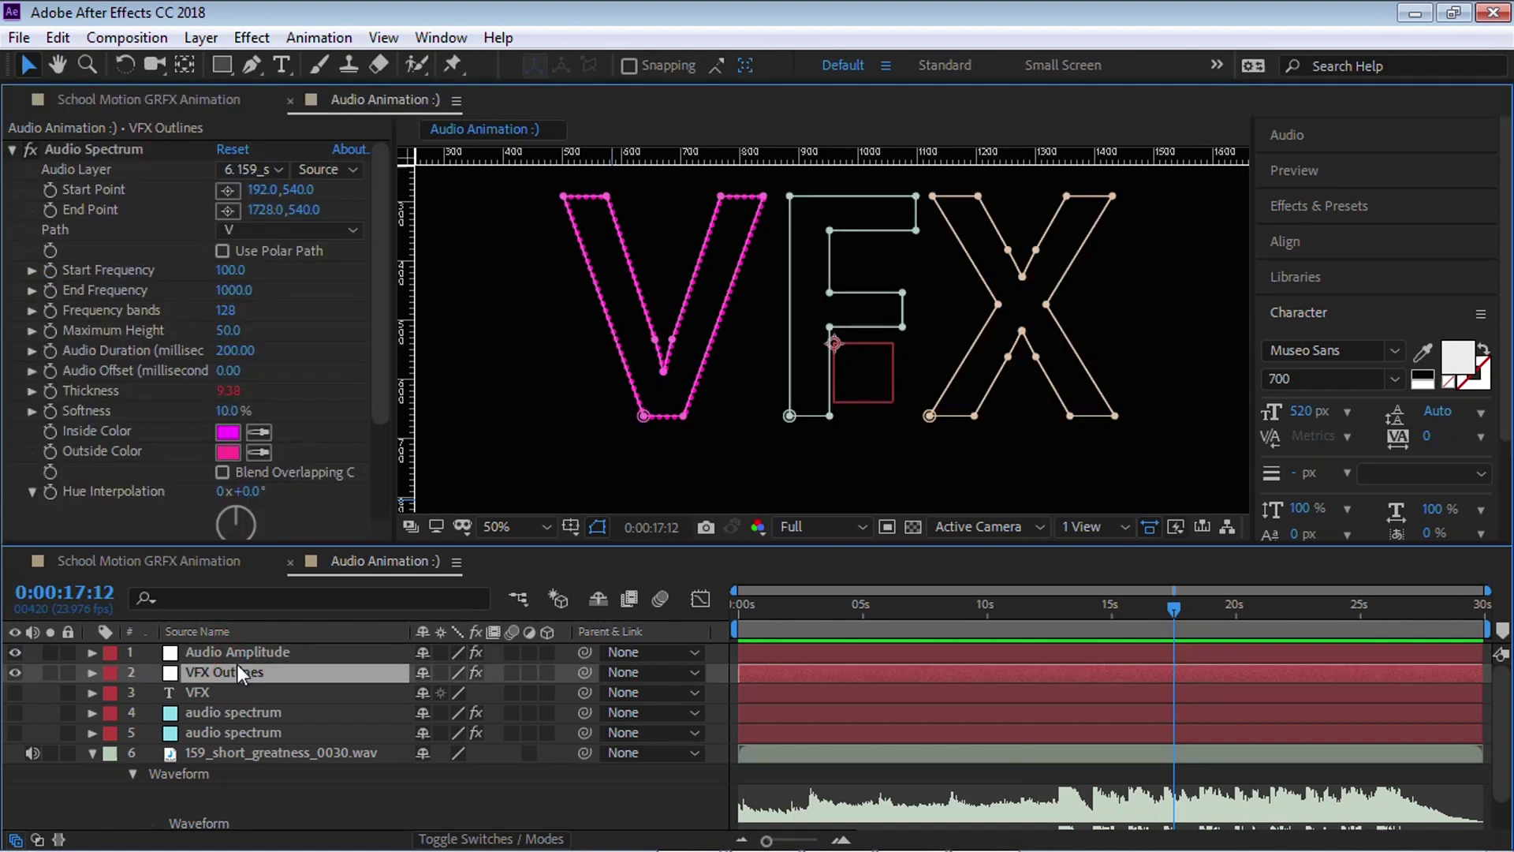
{"action": "key", "text": "grave"}
{"action": "left_click", "coordinate": [92, 211]}
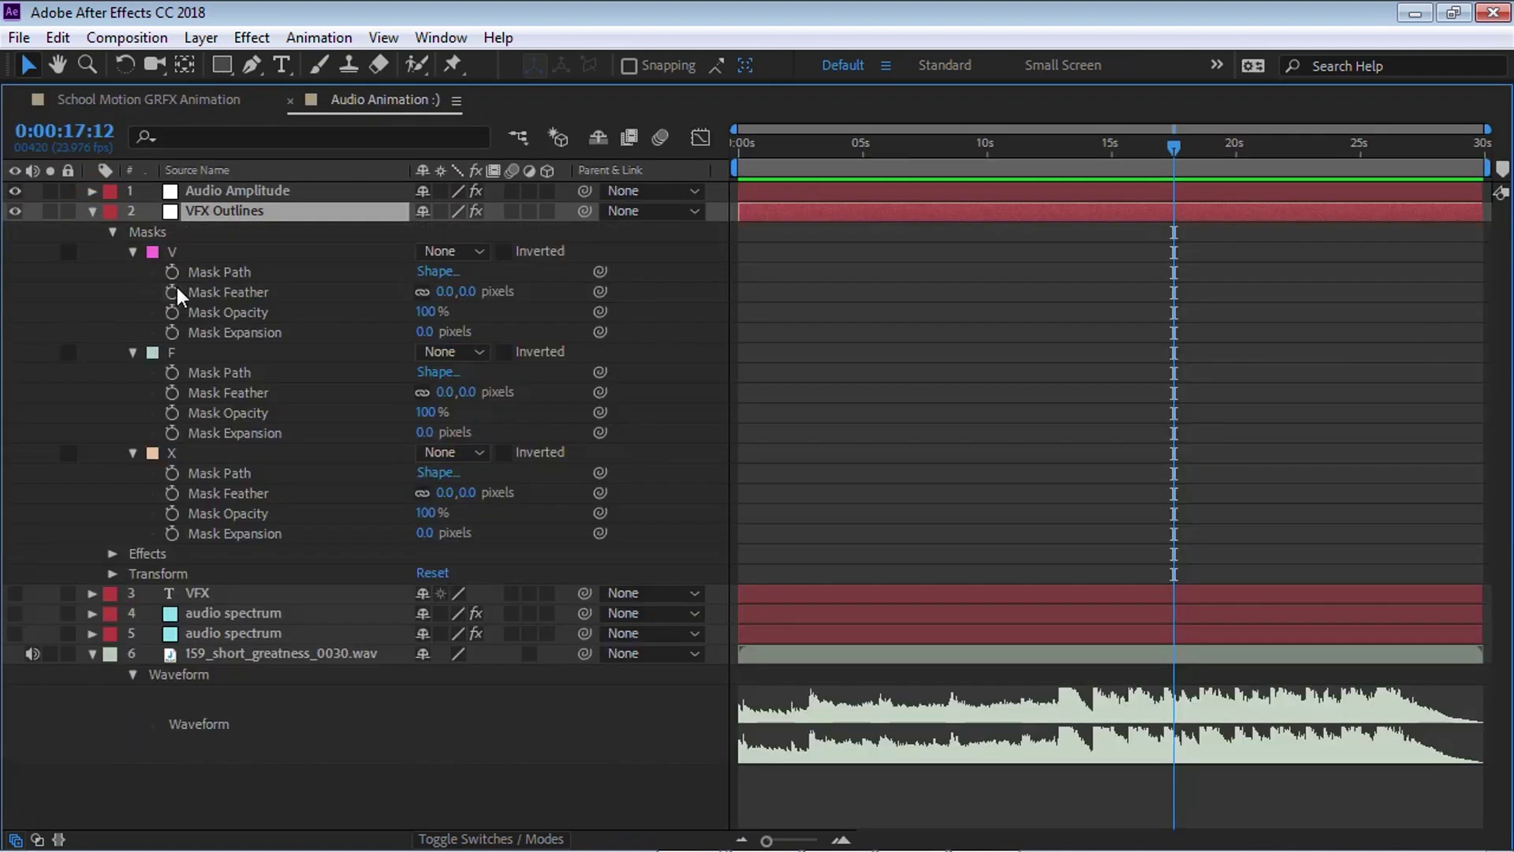
{"action": "left_click", "coordinate": [113, 231]}
{"action": "left_click", "coordinate": [114, 252]}
{"action": "left_click", "coordinate": [132, 272]}
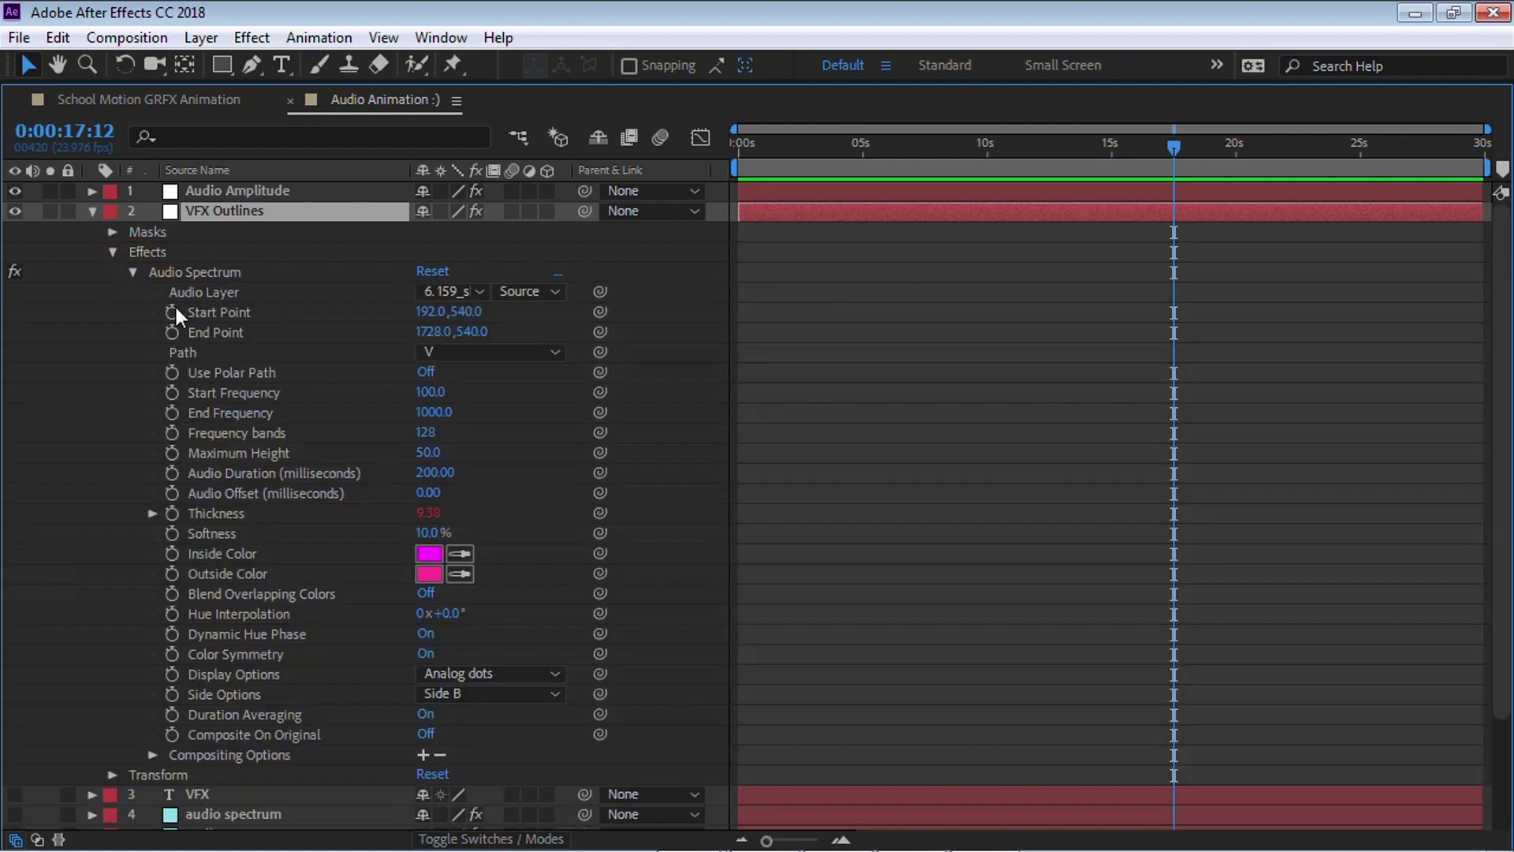
{"action": "left_click", "coordinate": [92, 191]}
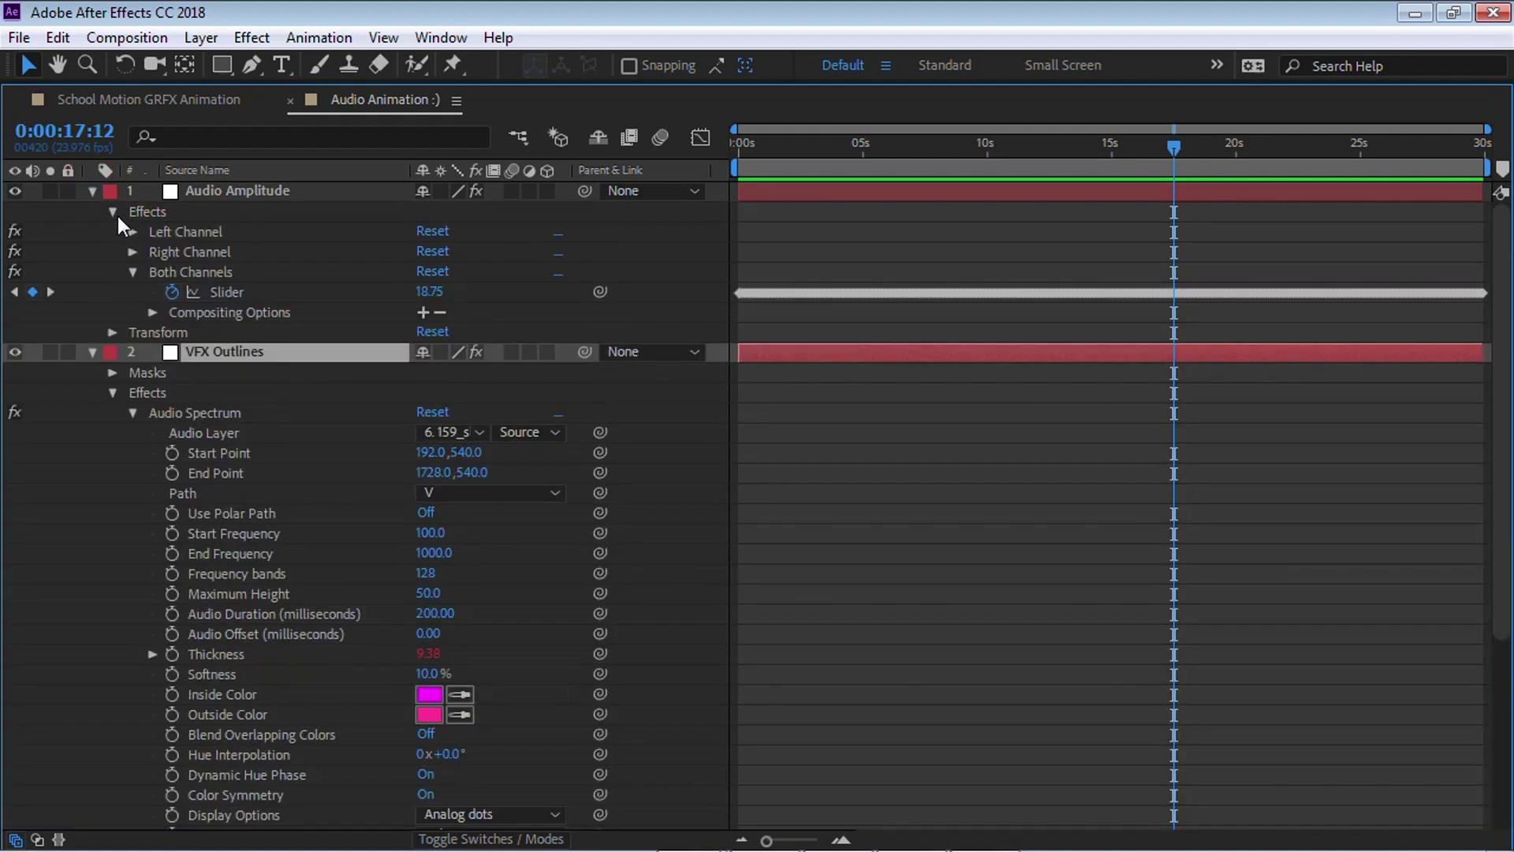
Step: Drive Frequency bands by expression from the Both Channels Slider ×10, reading 93 at 0:00:11:00
{"action": "left_click", "coordinate": [253, 572]}
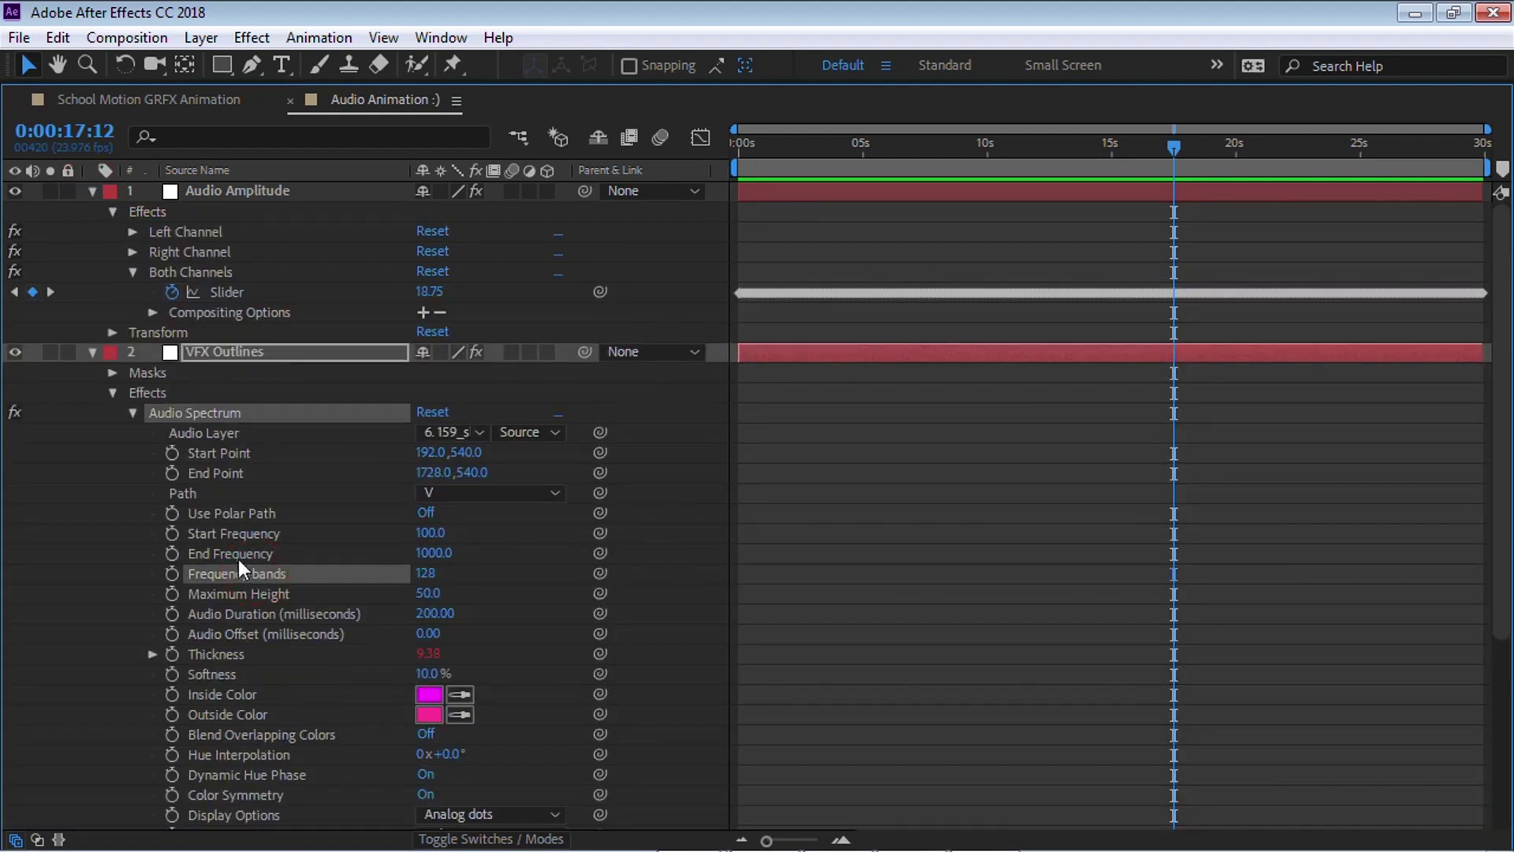
{"action": "left_click", "coordinate": [169, 573], "text": "alt"}
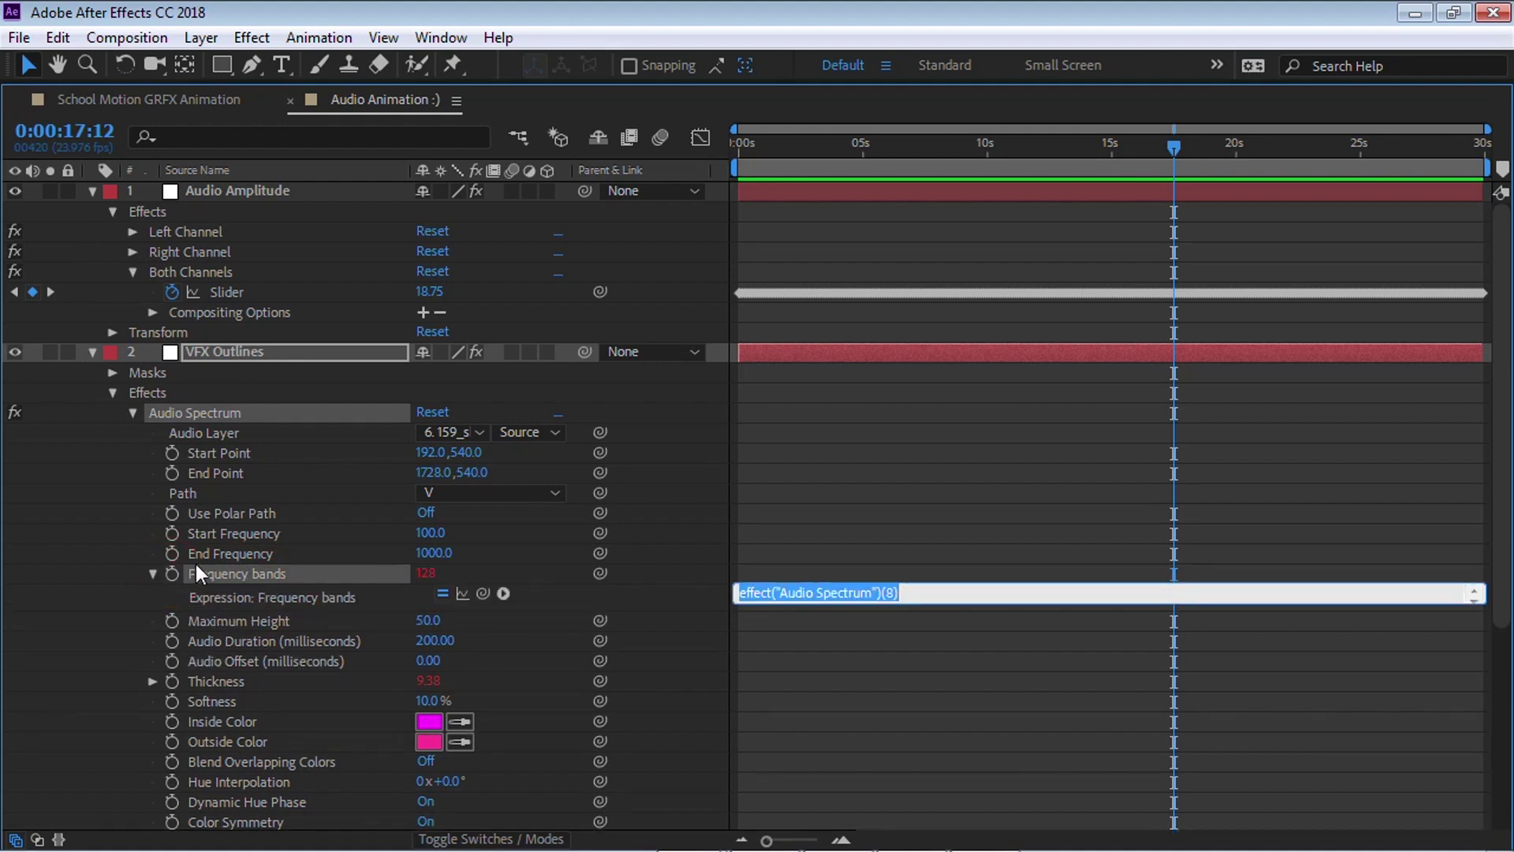
{"action": "left_click_drag", "start_coordinate": [483, 593], "coordinate": [235, 289]}
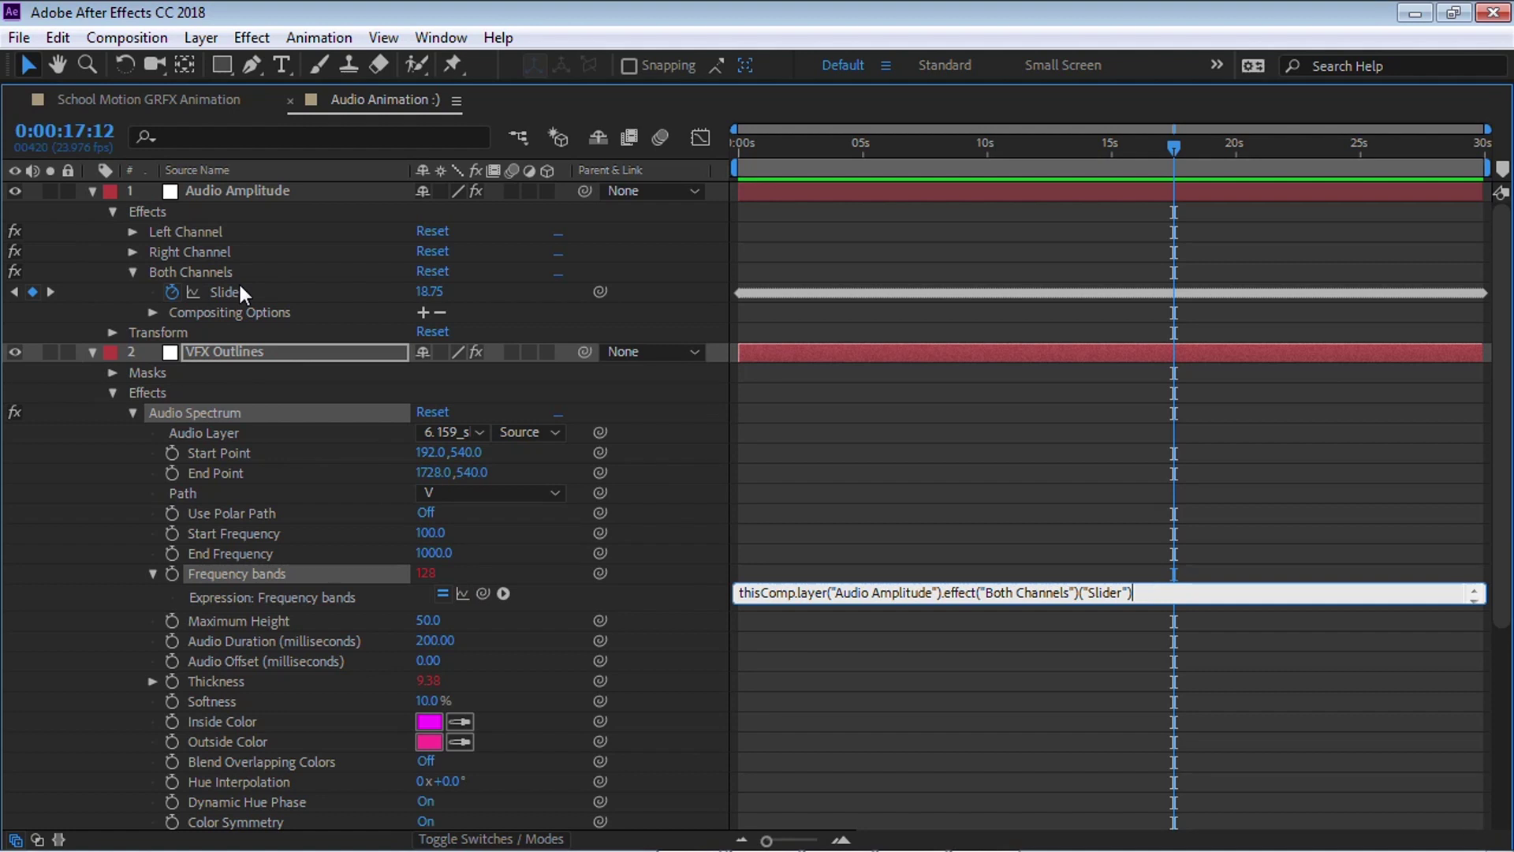
{"action": "type", "text": "*10"}
{"action": "left_click", "coordinate": [1016, 146]}
{"action": "key", "text": "grave"}
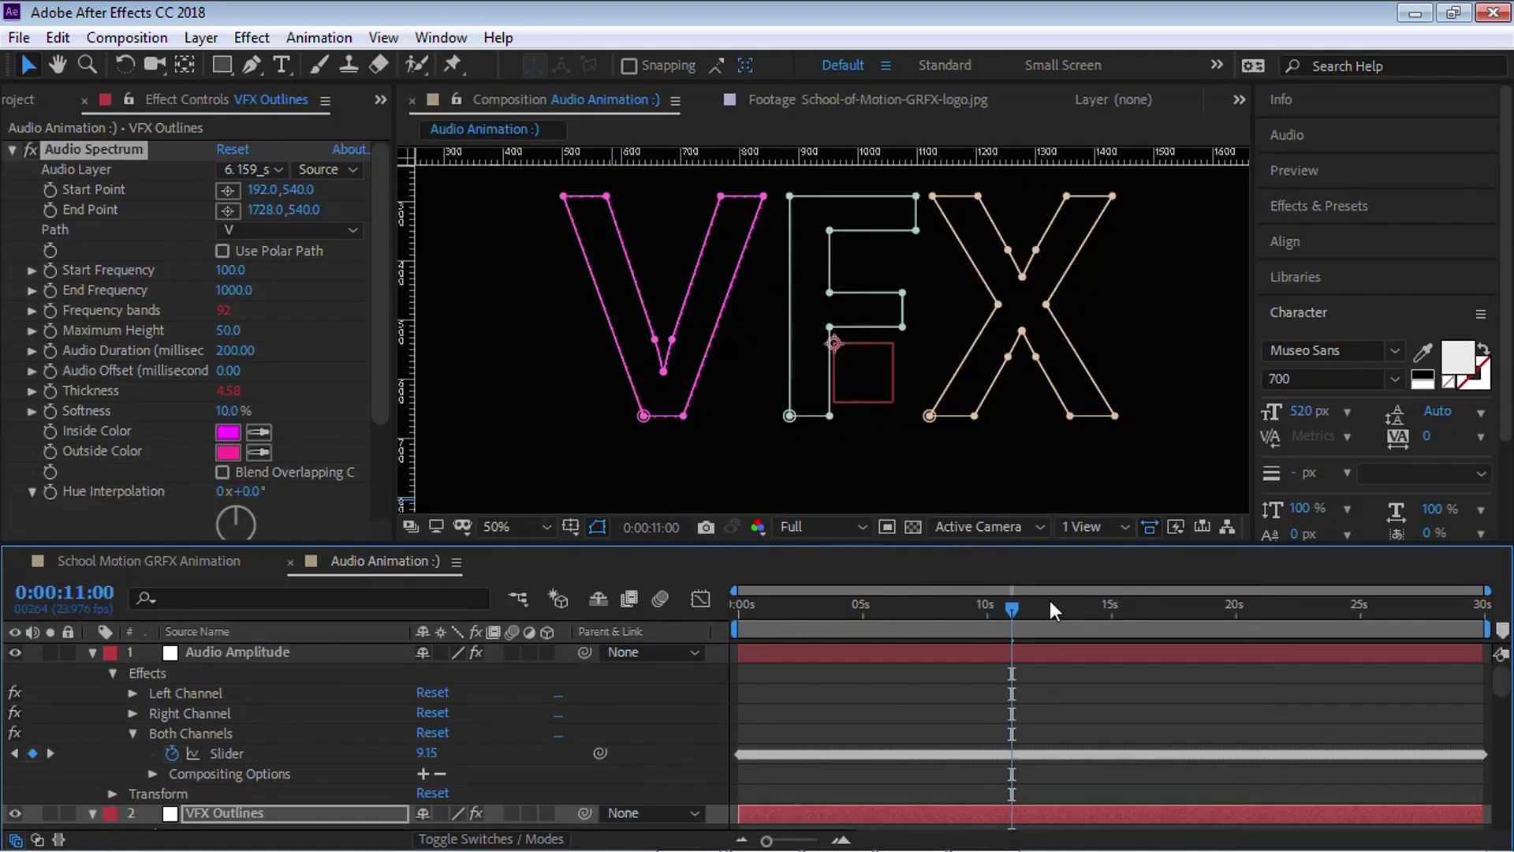
{"action": "left_click_drag", "start_coordinate": [1505, 698], "coordinate": [1501, 806]}
{"action": "key", "text": "space"}
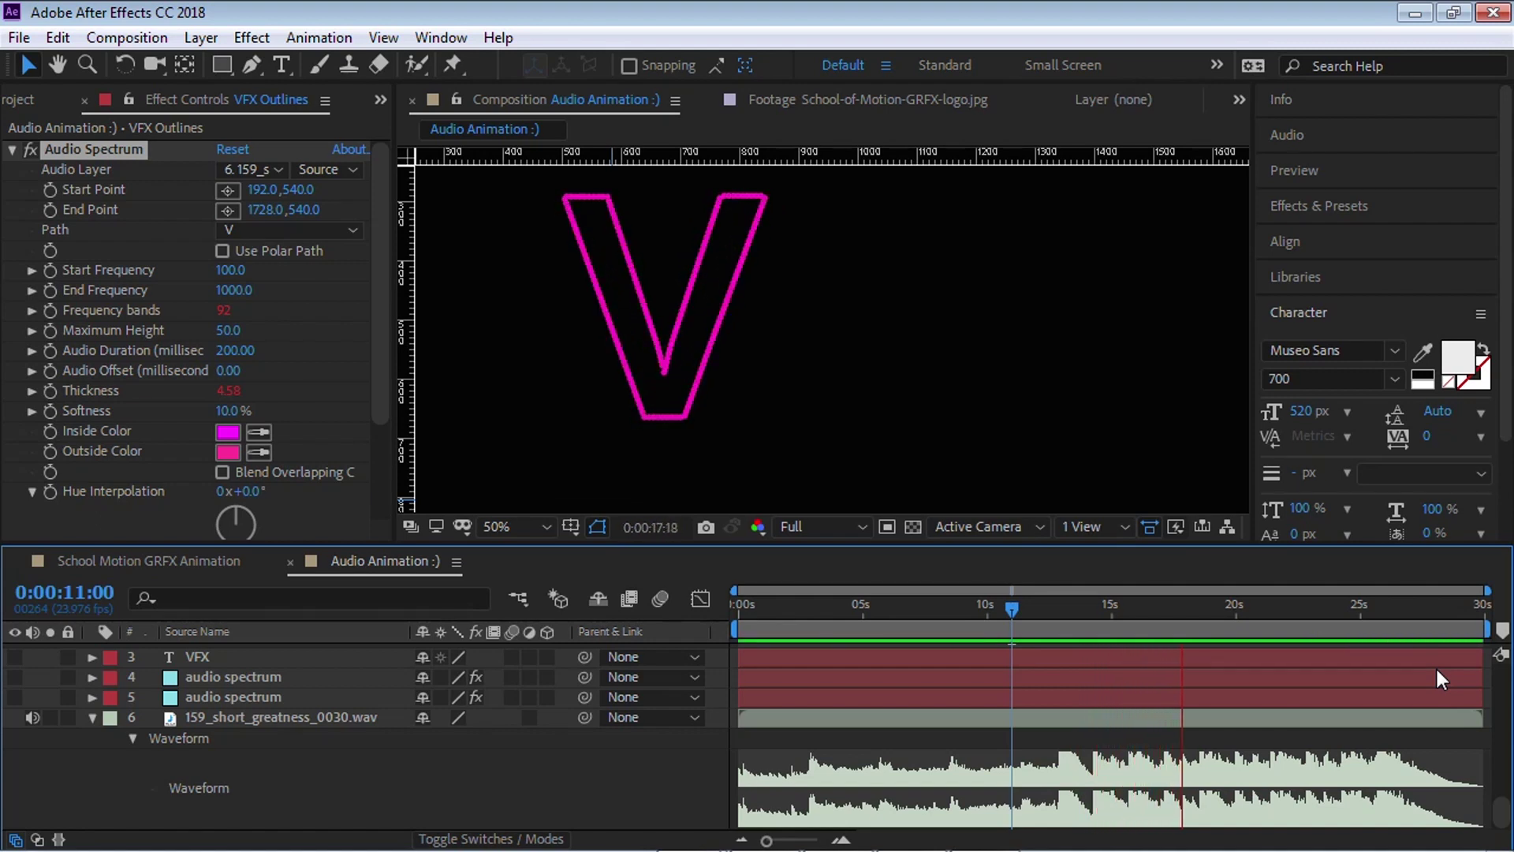
{"action": "key", "text": "space"}
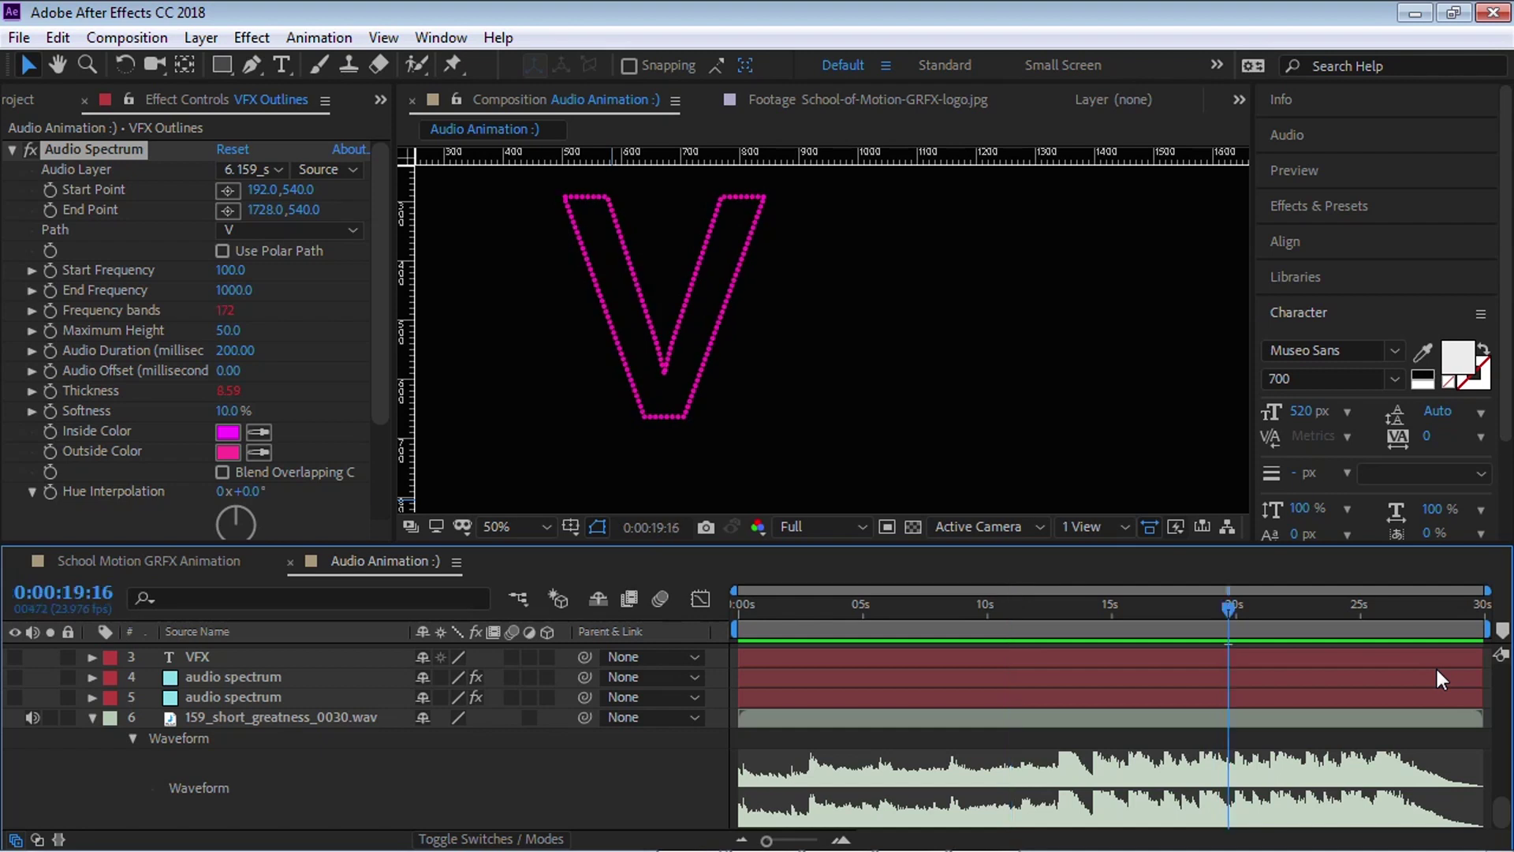